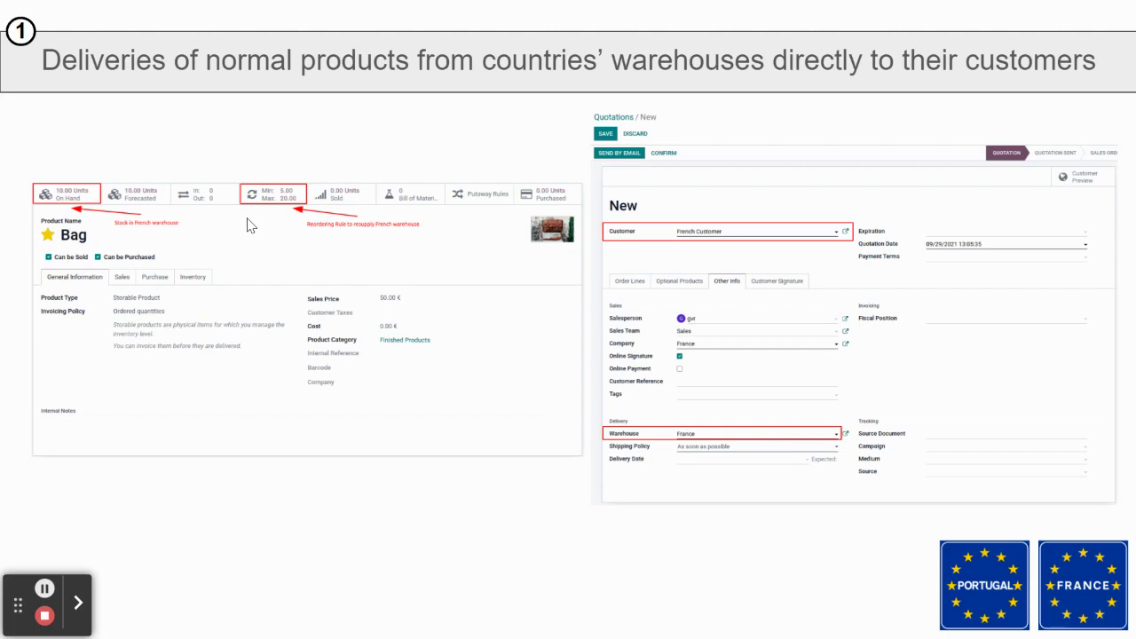
Switch to Odoo, open the Inventory product list, and change the active company to France
key(alt+Tab)
key(alt+Tab)
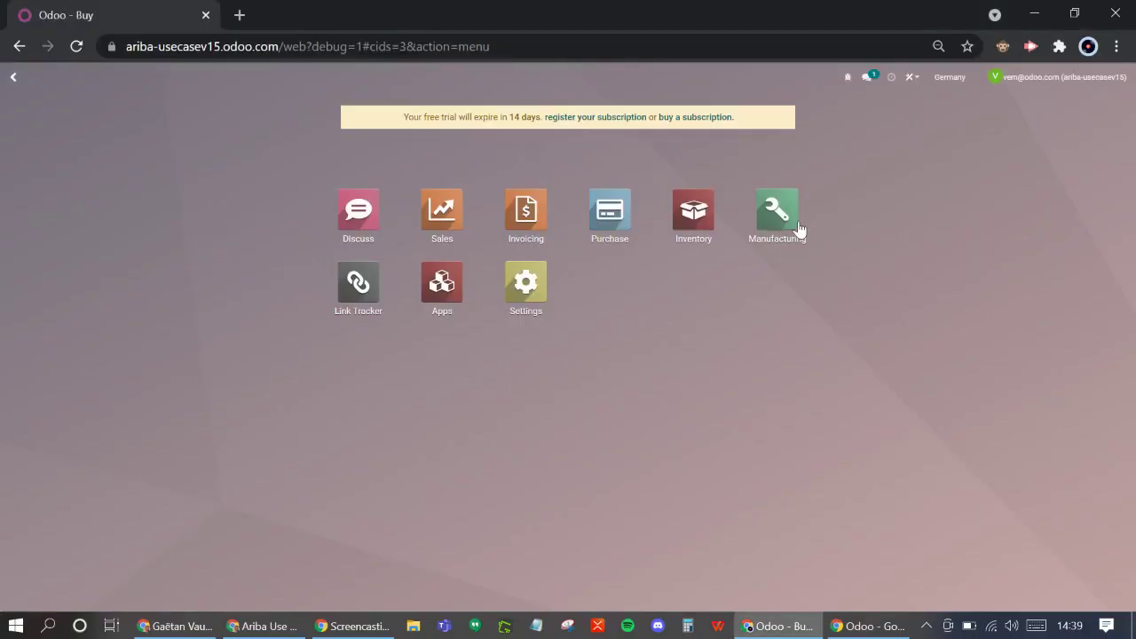
click(682, 222)
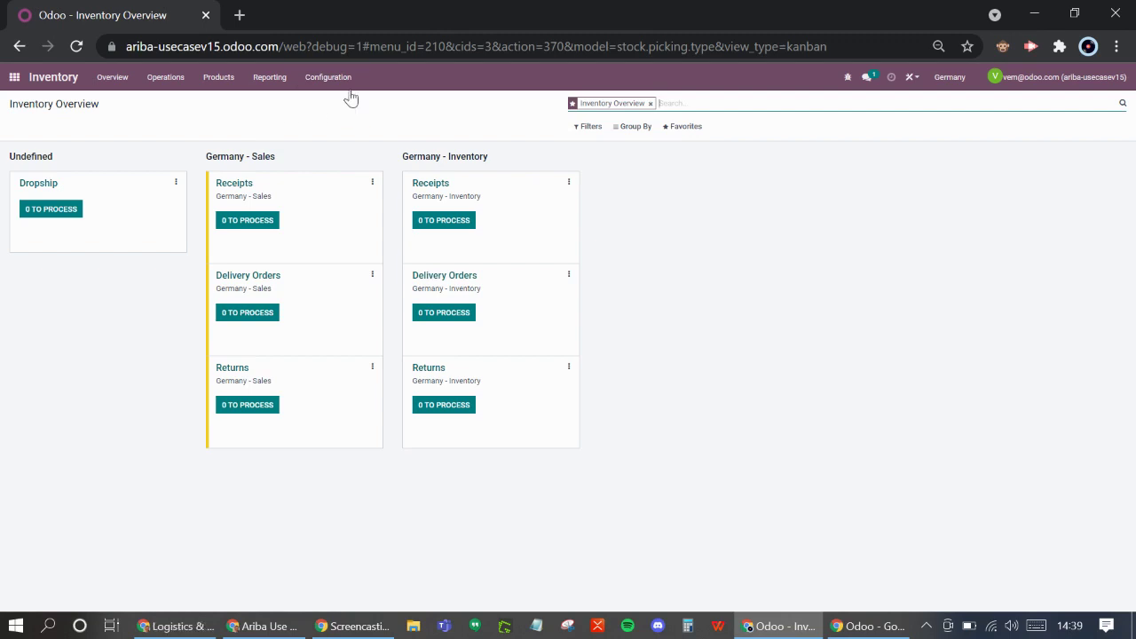
click(201, 78)
click(213, 101)
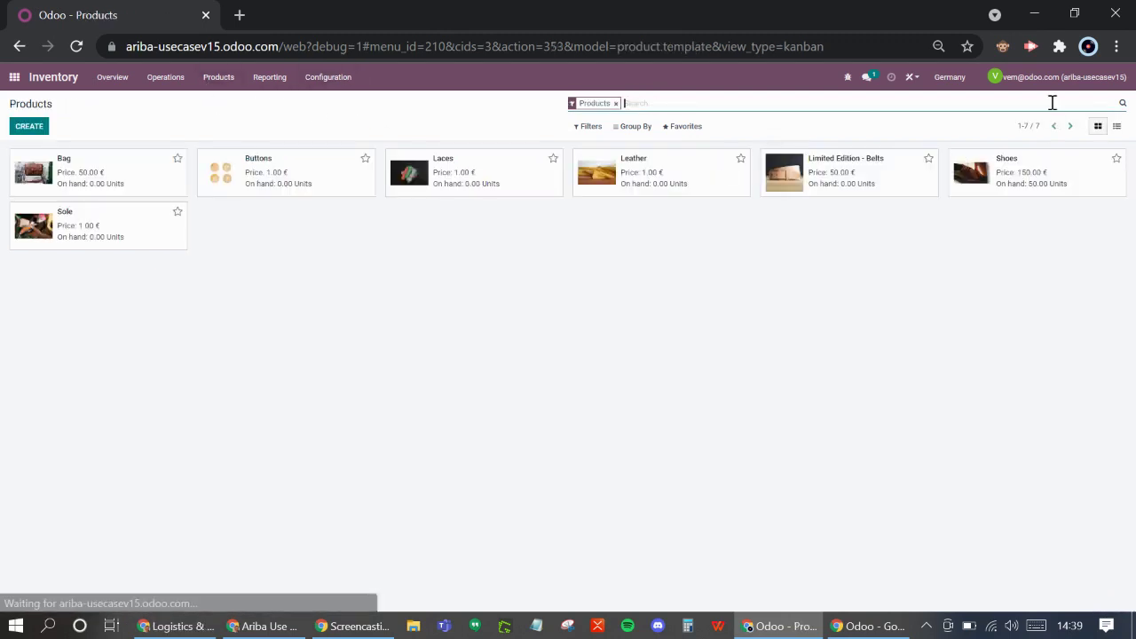
click(952, 81)
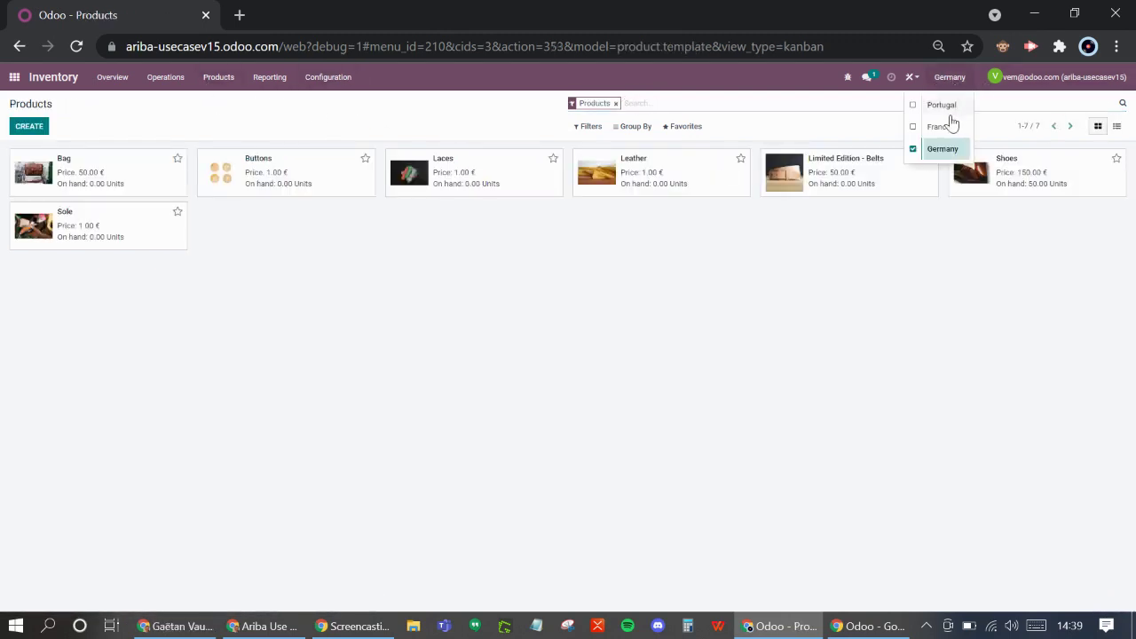
click(947, 129)
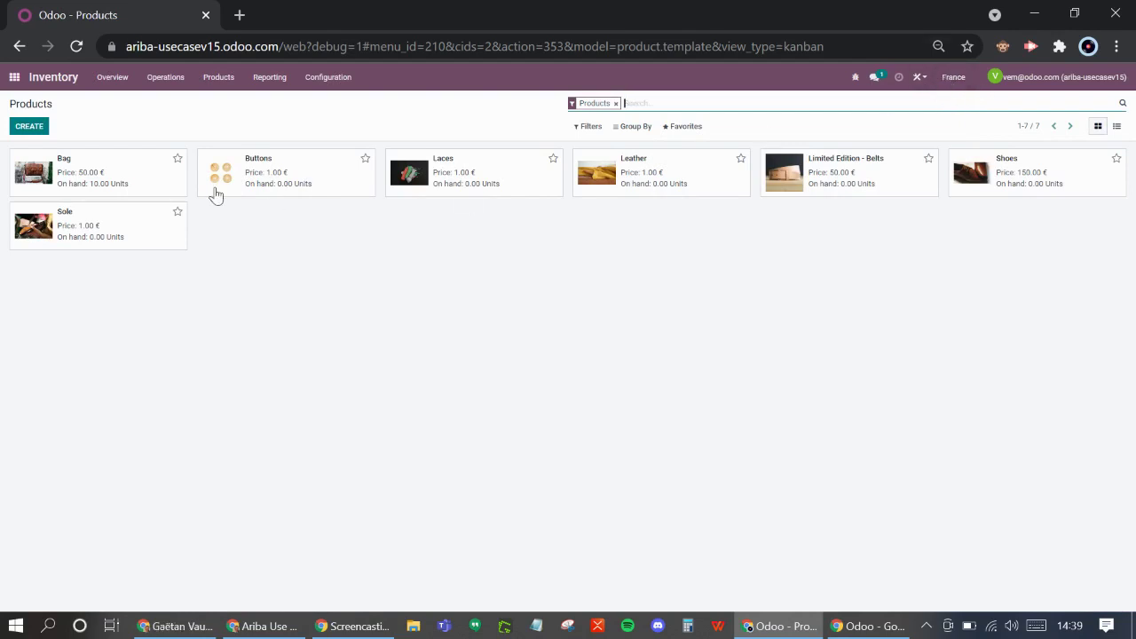
Open the Bag product and examine its reordering rules for the France company
click(92, 179)
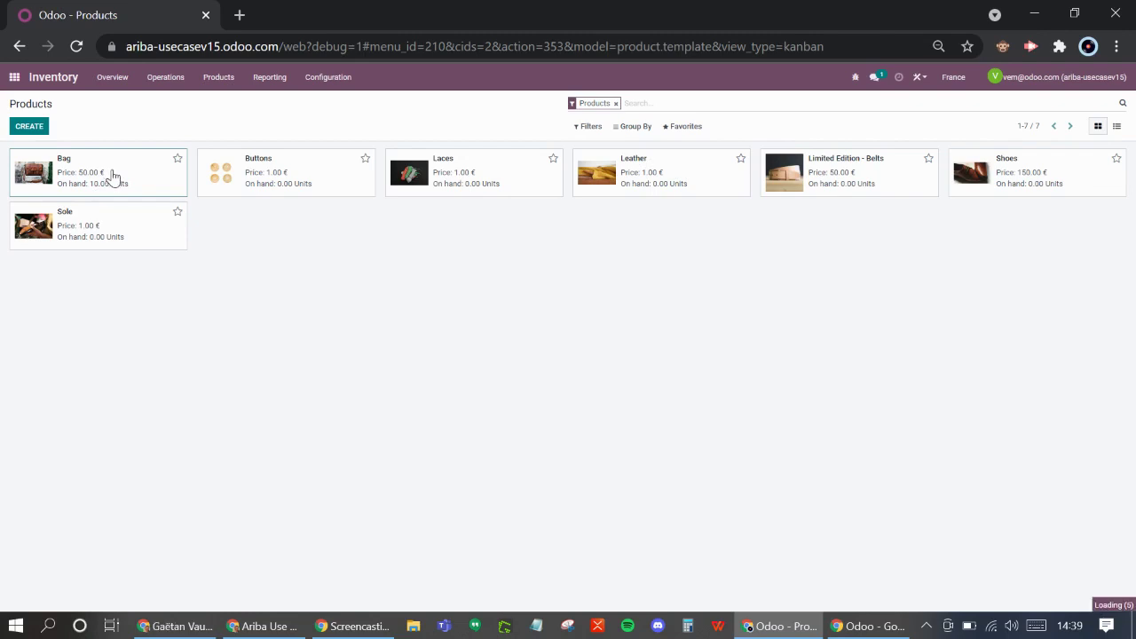
click(110, 177)
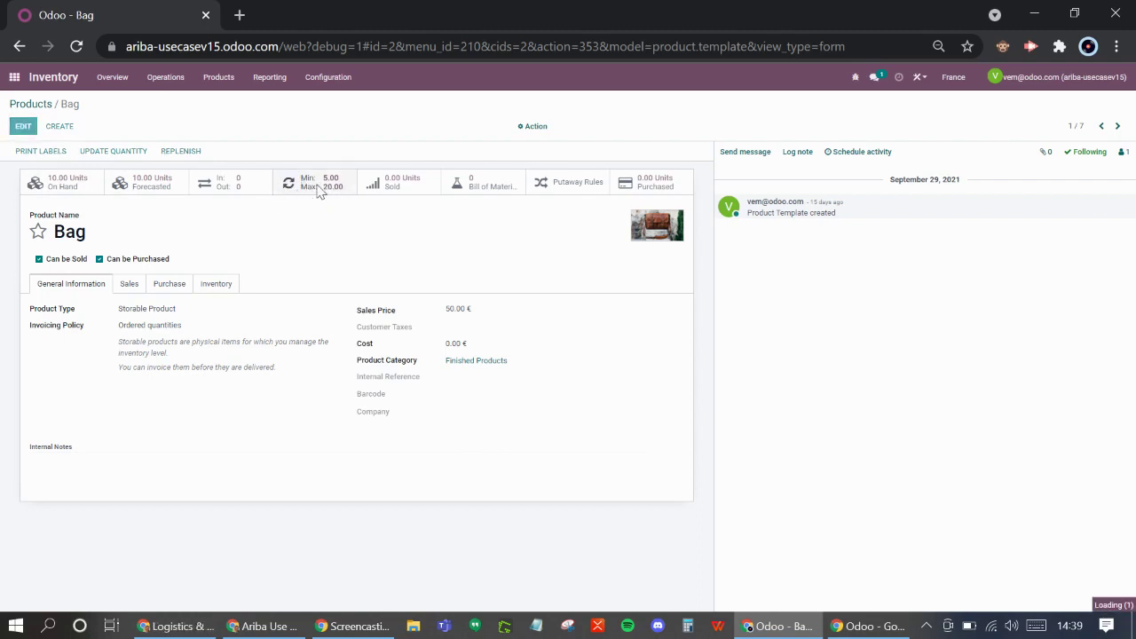
click(319, 188)
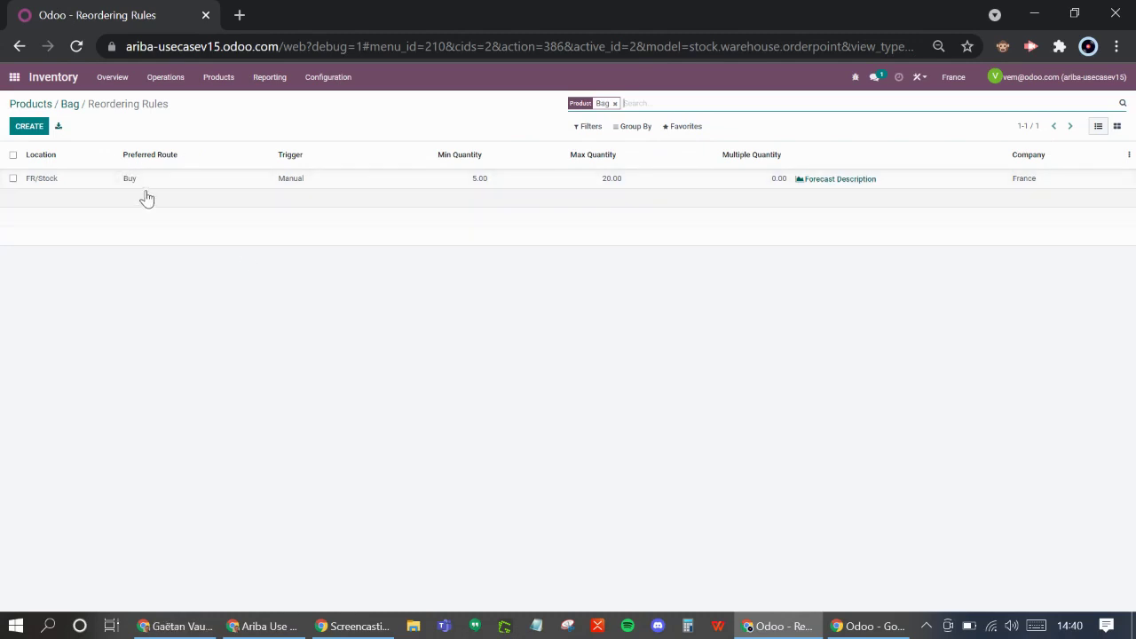
click(470, 156)
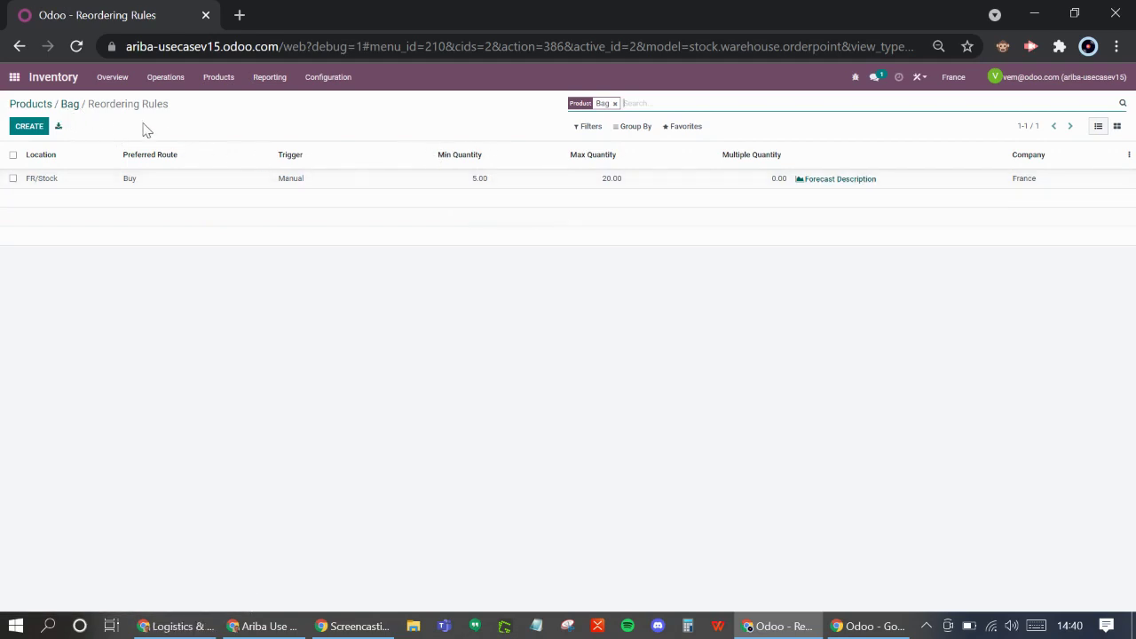
Return to the Bag product and review its inventory routes, ending on its general information
click(70, 106)
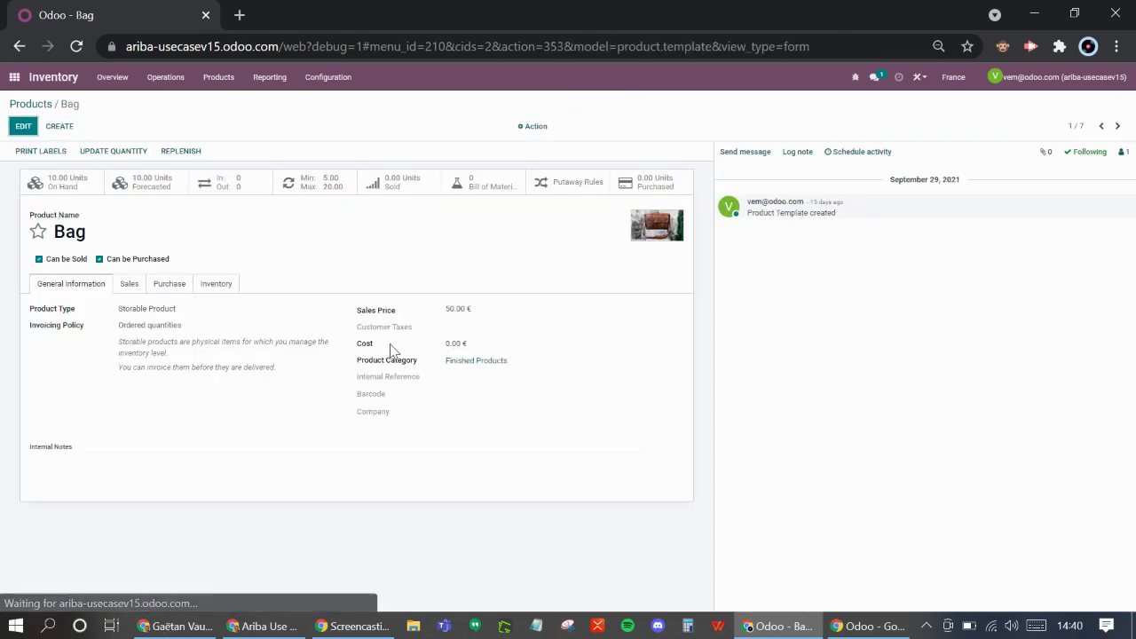
click(228, 291)
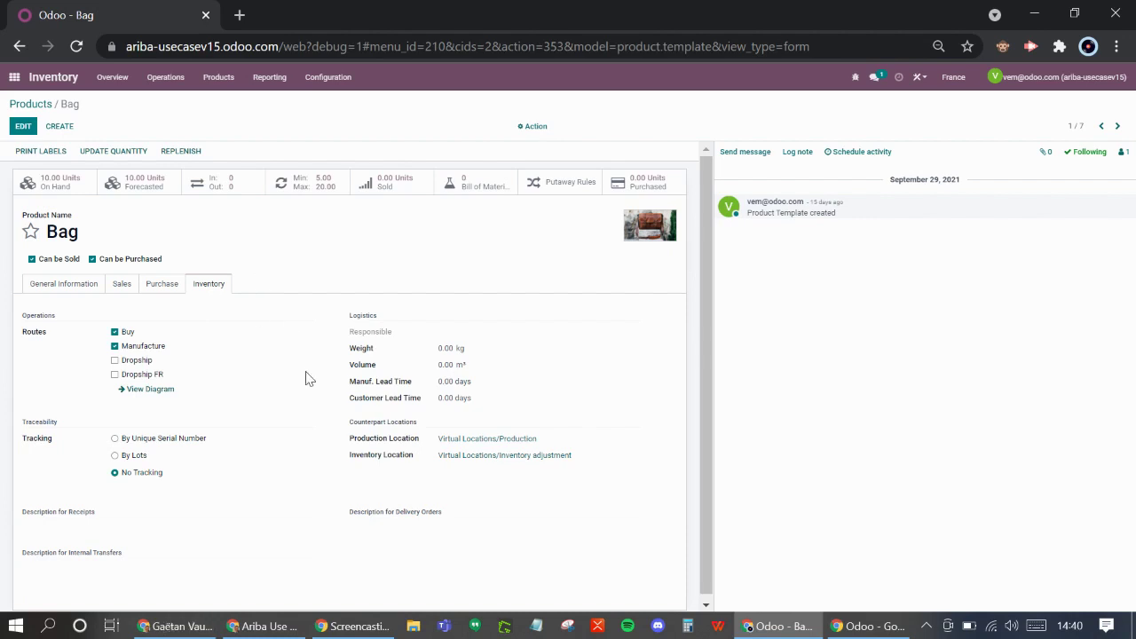
click(67, 286)
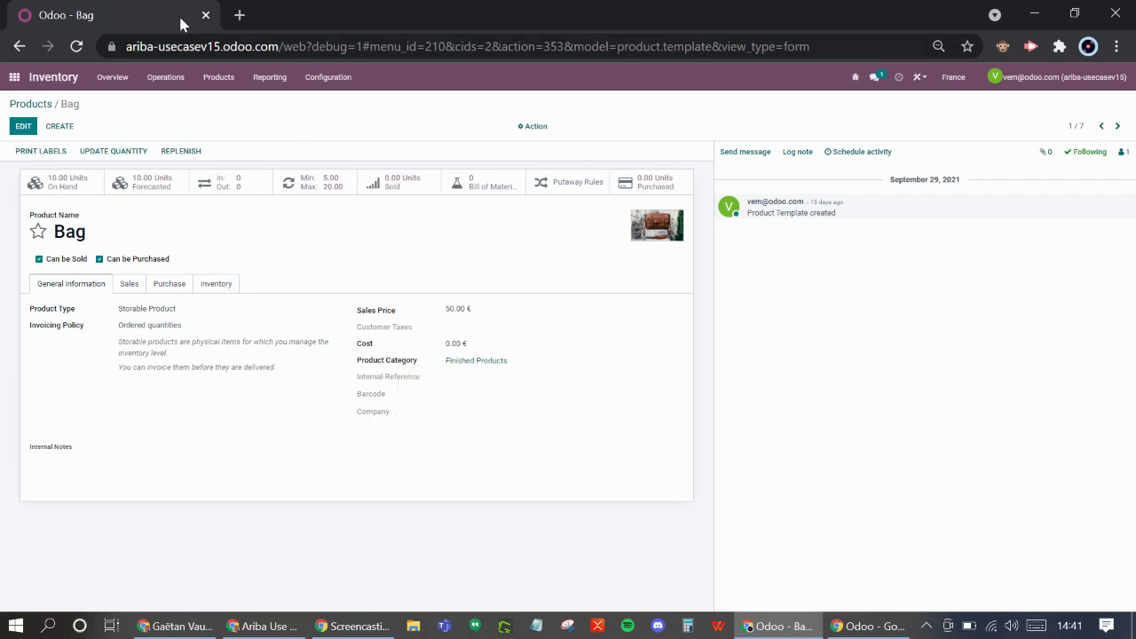
Duplicate the browser tab and open the Buy route from the Inventory route configuration in the copy
right_click(144, 15)
click(191, 150)
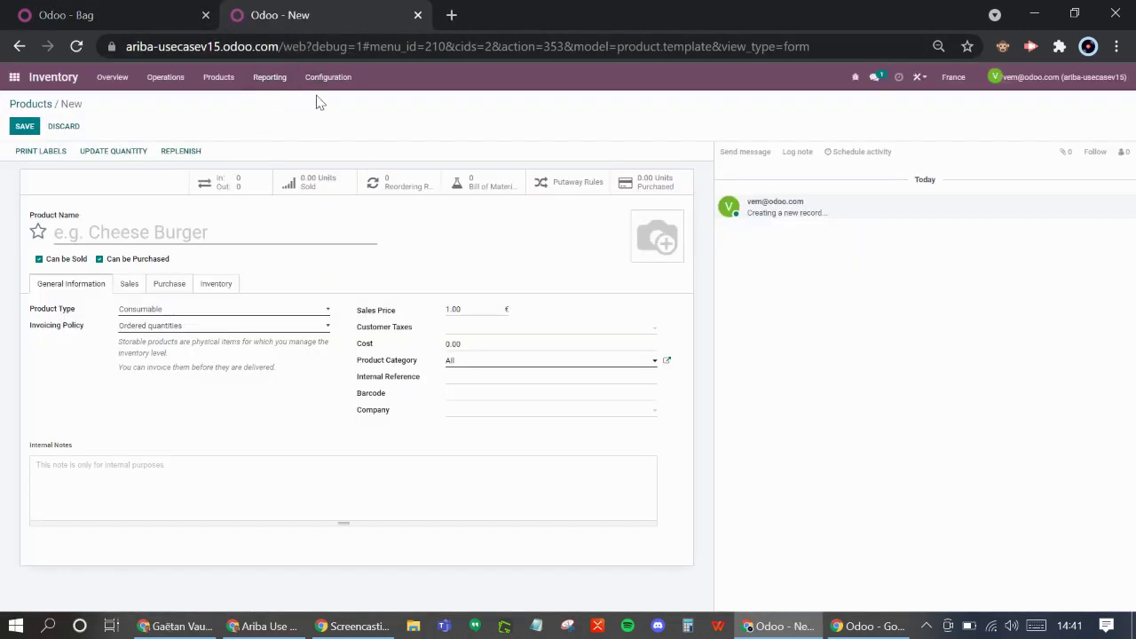
click(328, 77)
click(334, 163)
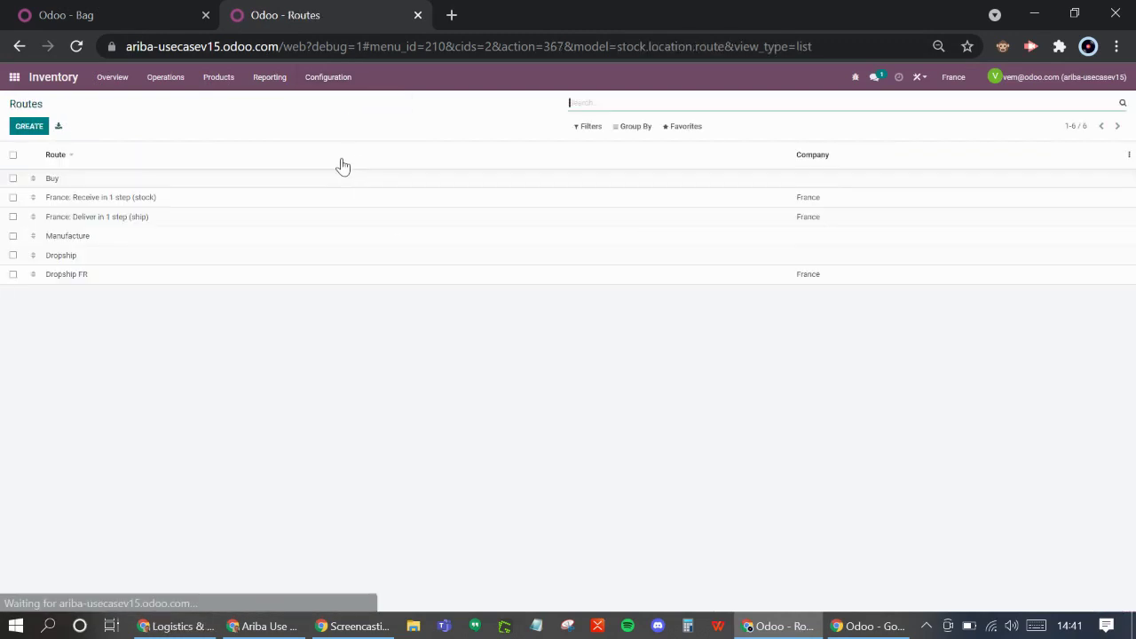
click(67, 183)
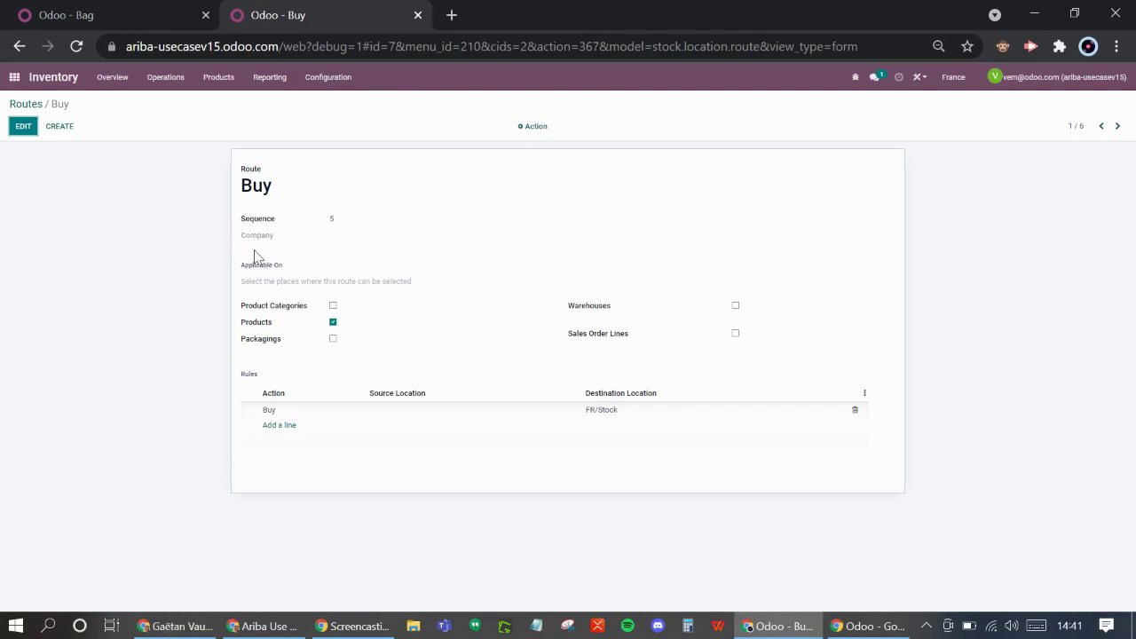
Return to the Bag product's inventory routes, switching the company to Portugal to view its routes and reordering rules
click(105, 19)
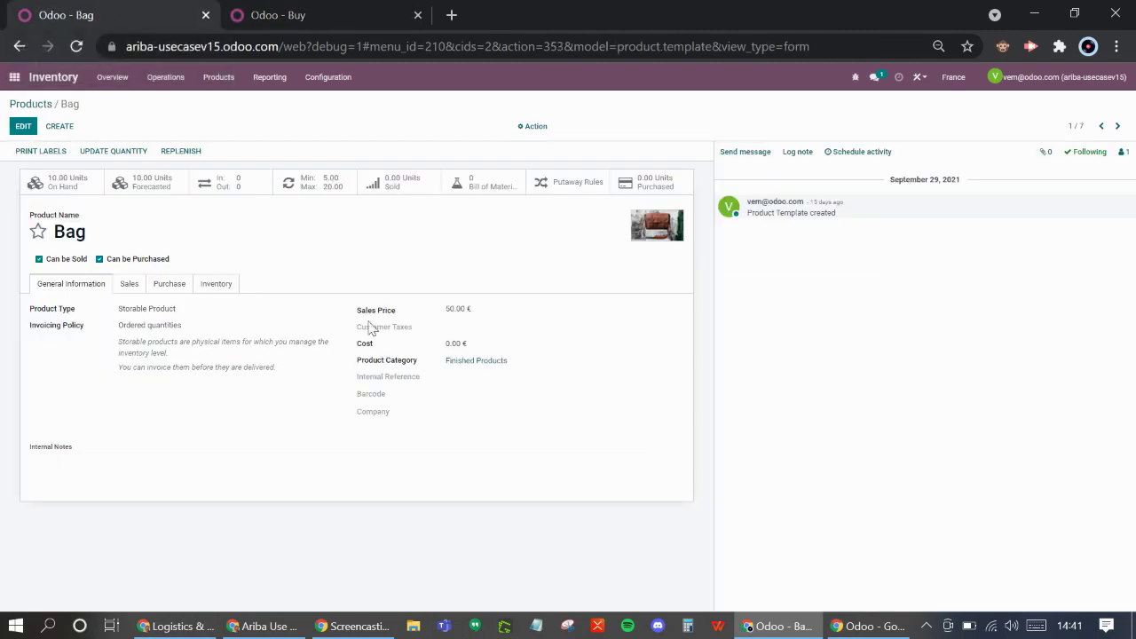
click(214, 287)
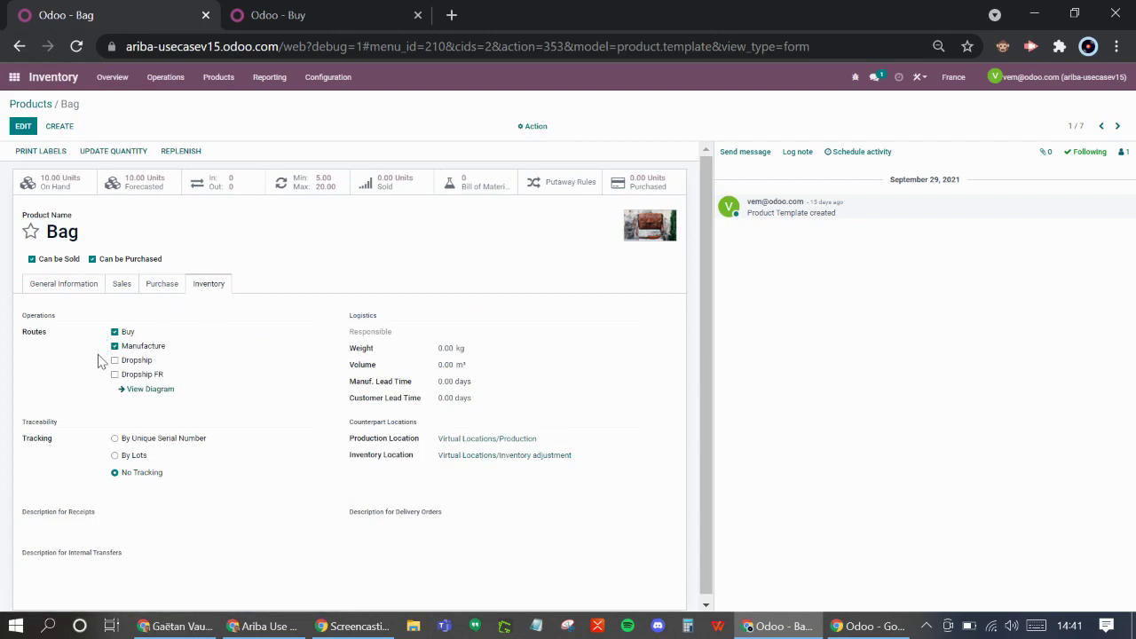
click(953, 77)
click(949, 107)
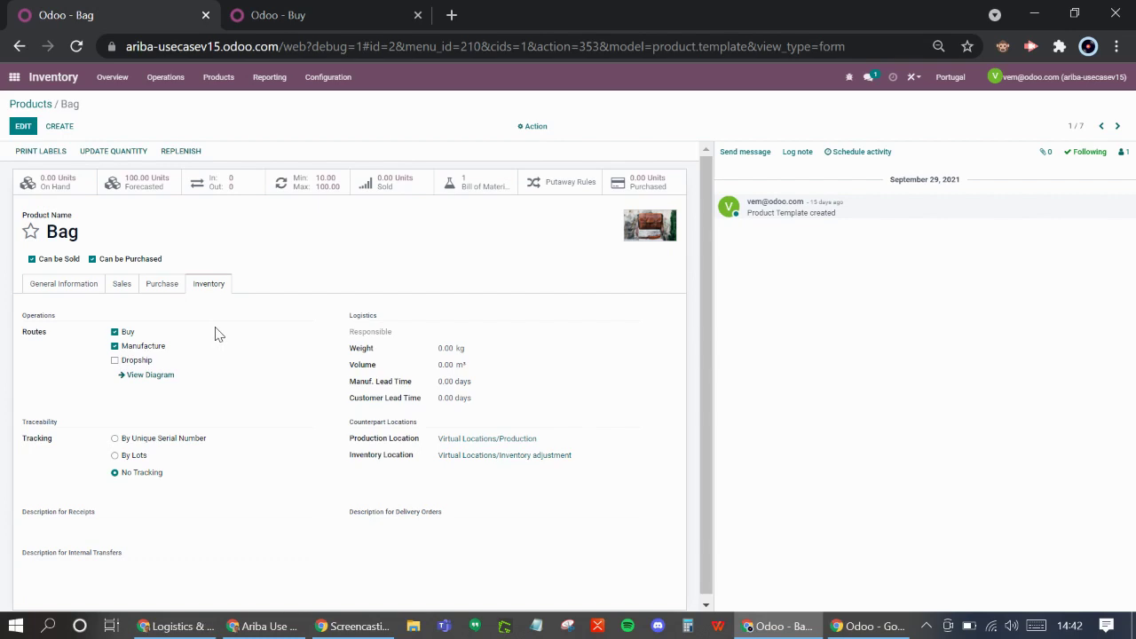
click(308, 188)
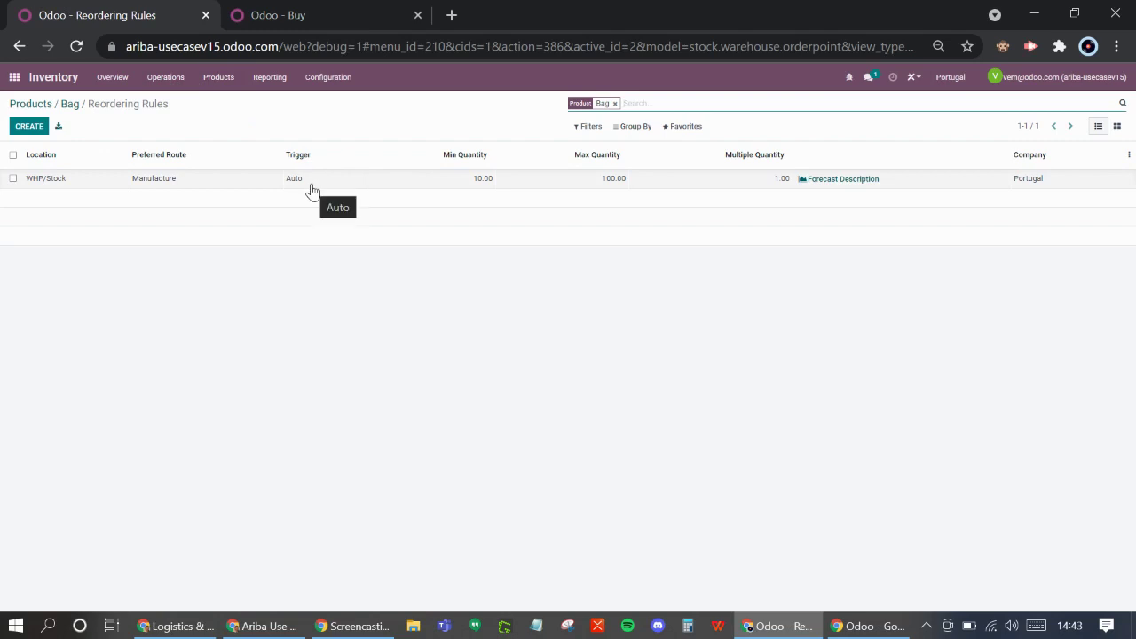
Open the Replenishment report and remove its Manual trigger and To Reorder filters
click(178, 84)
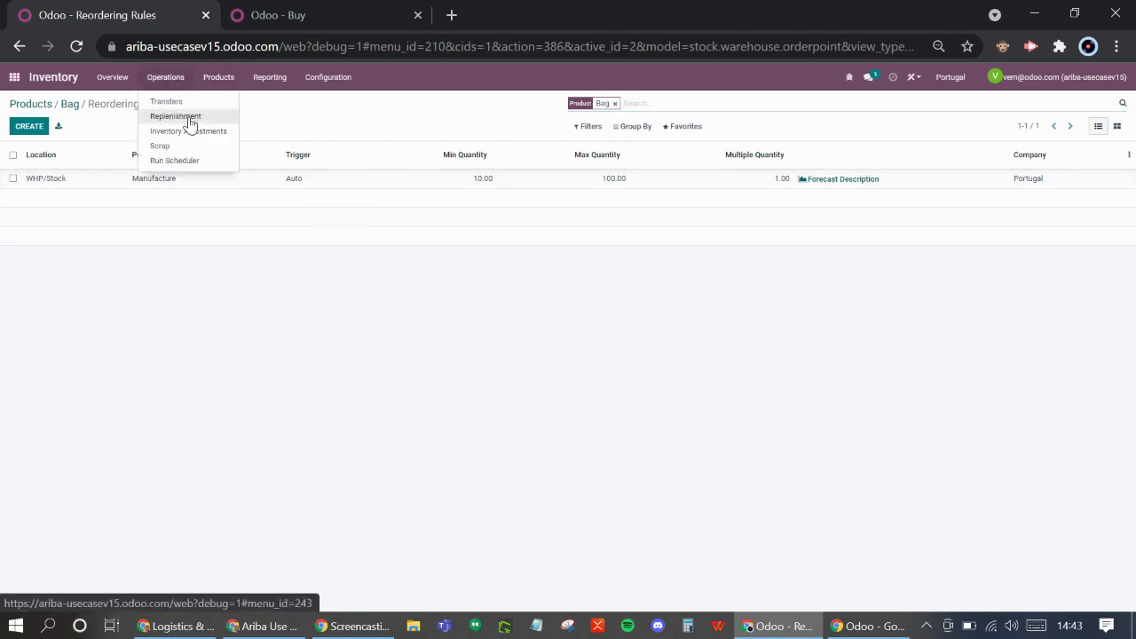
click(190, 121)
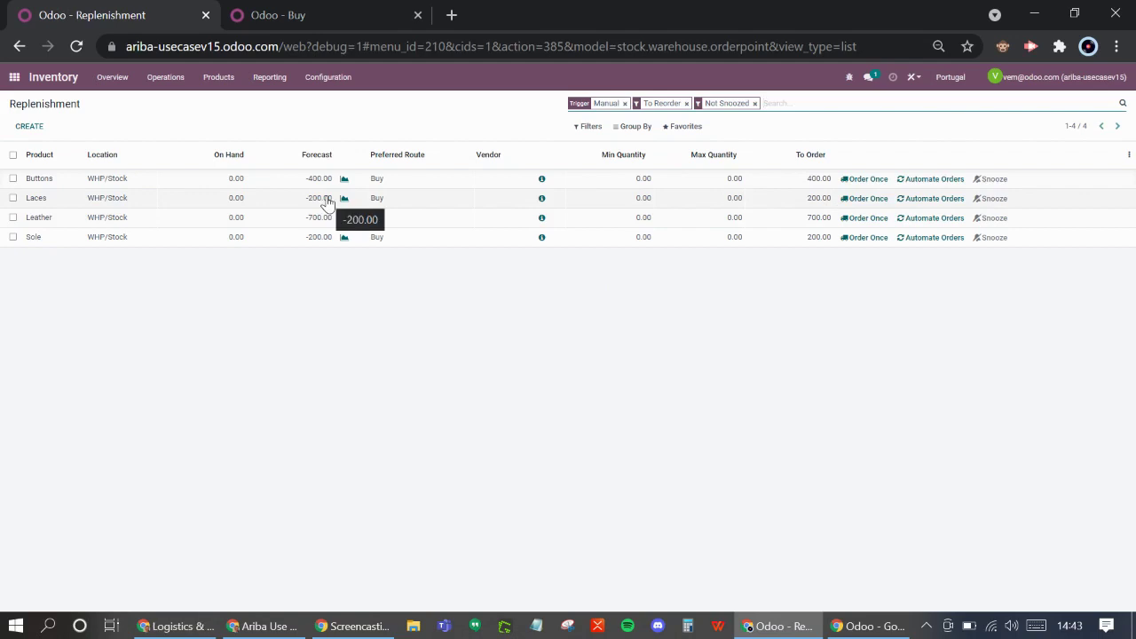
click(624, 105)
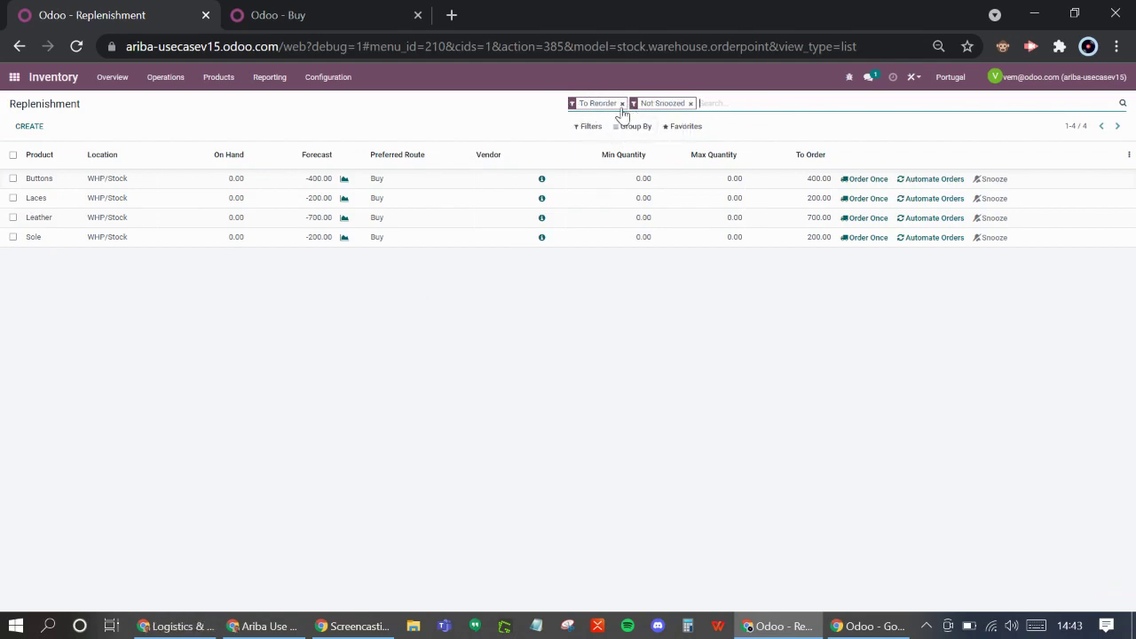
click(622, 104)
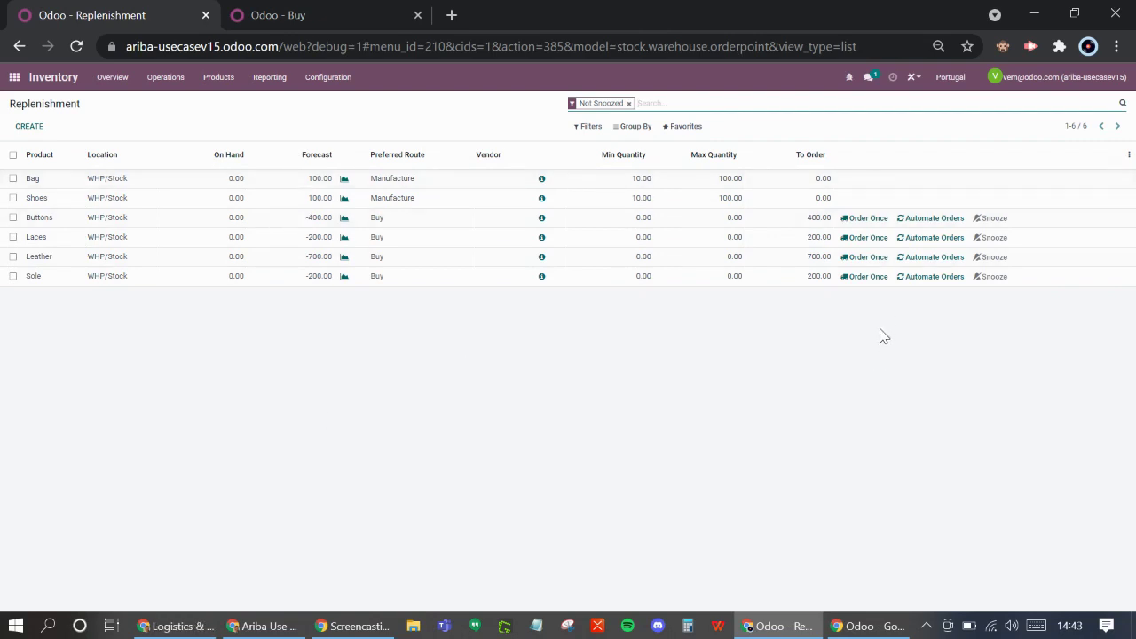
Add the Trigger column to the replenishment list
click(1129, 158)
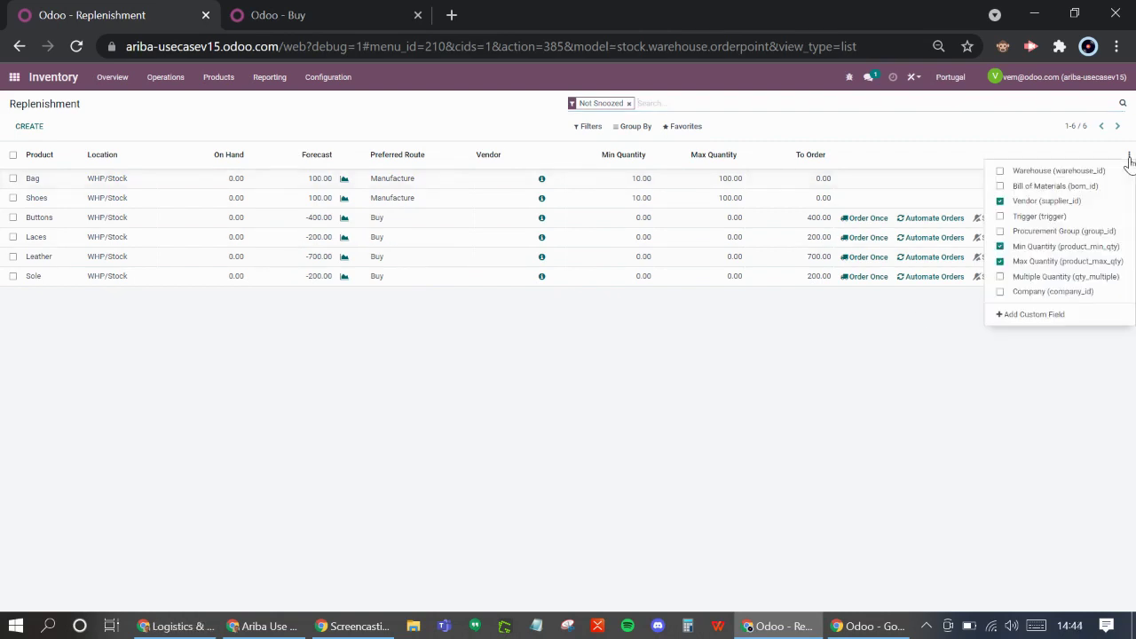
click(1021, 218)
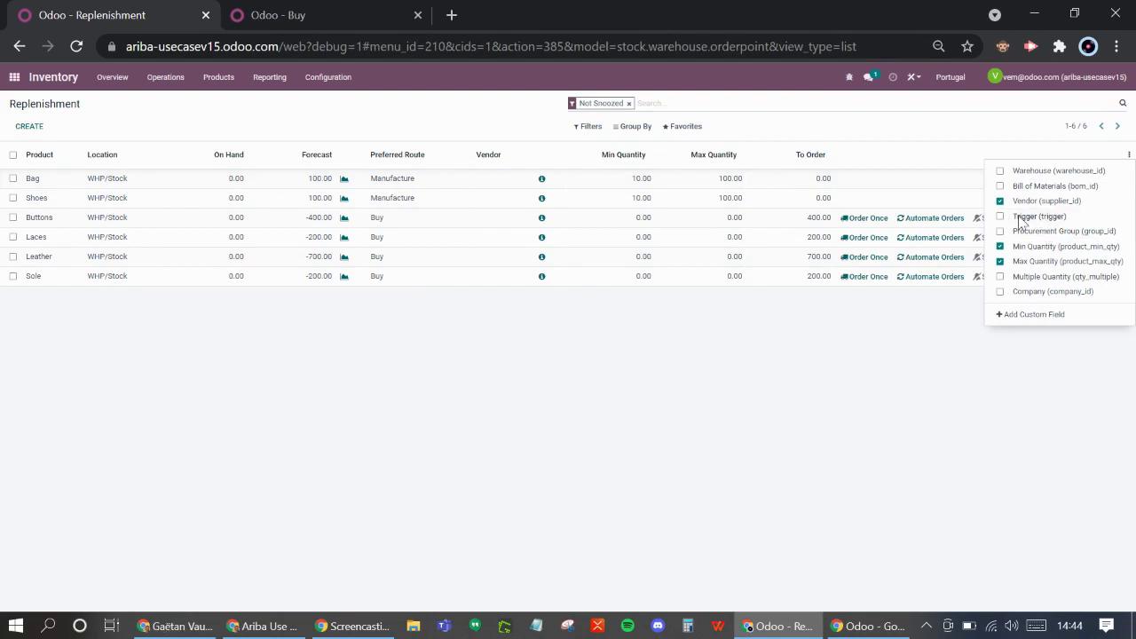
click(883, 382)
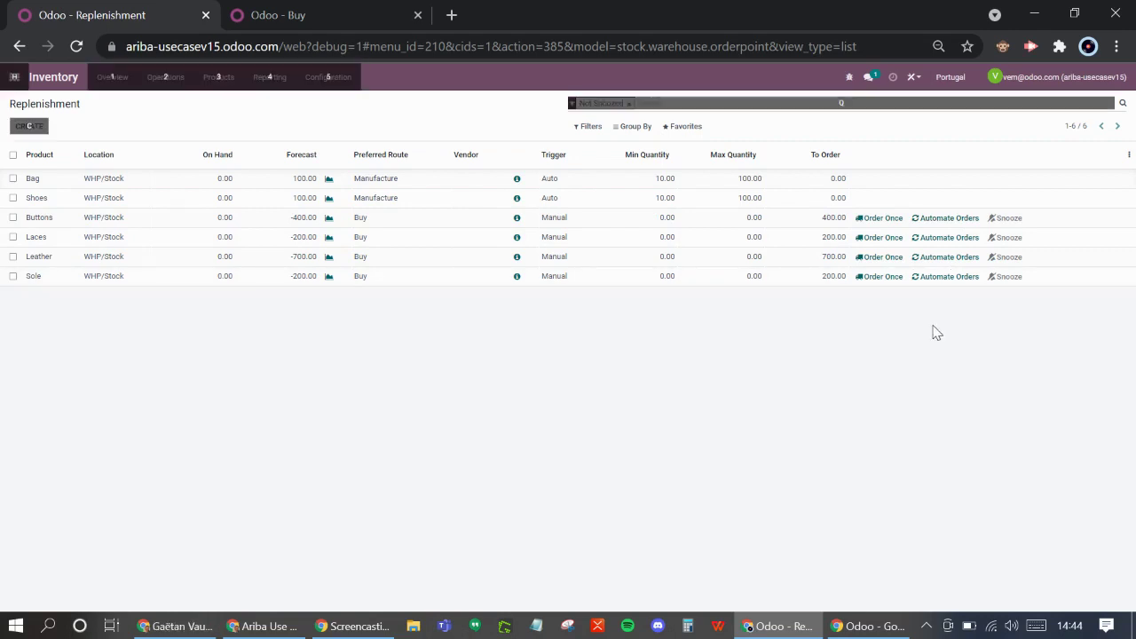
key(alt+Tab)
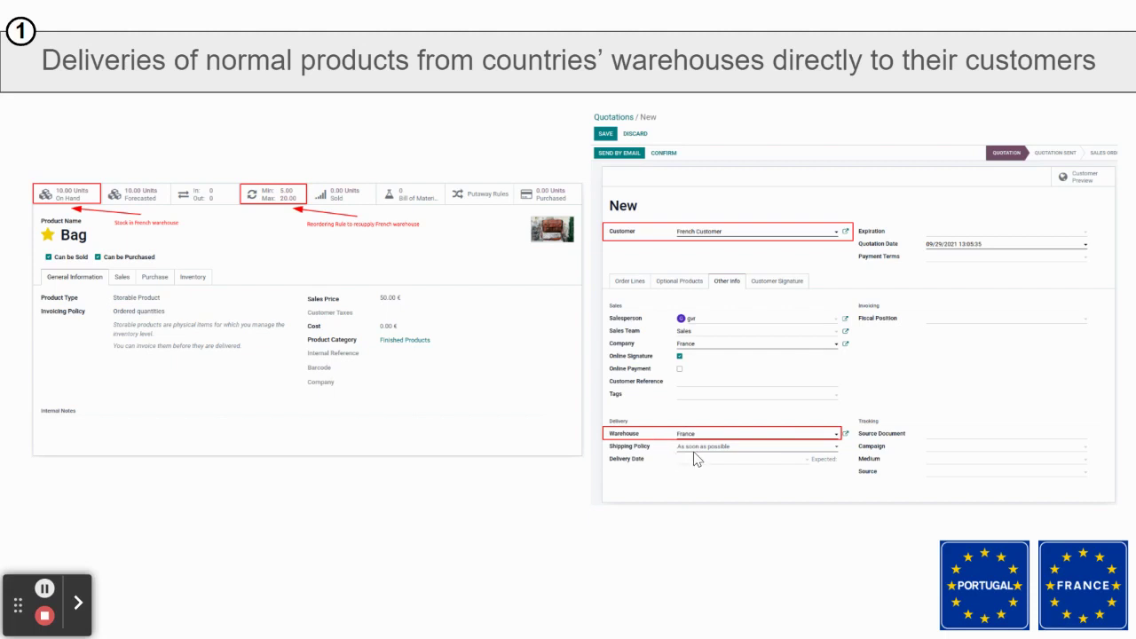
click(671, 474)
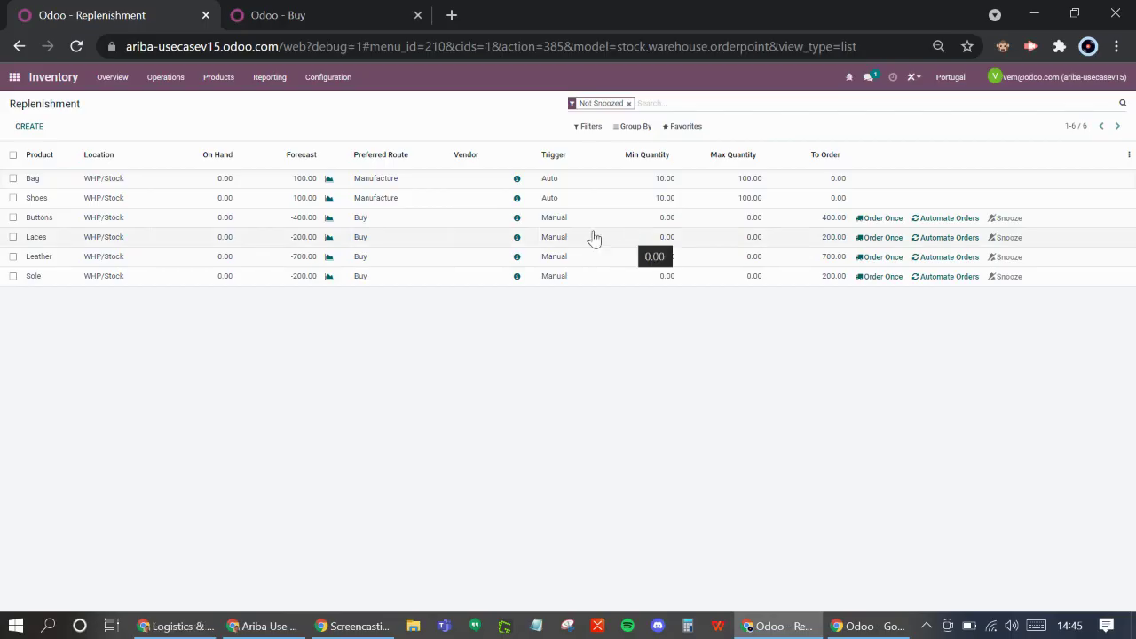
Open the Inventory product list from the replenishment report and switch the company back to France
click(209, 78)
click(209, 103)
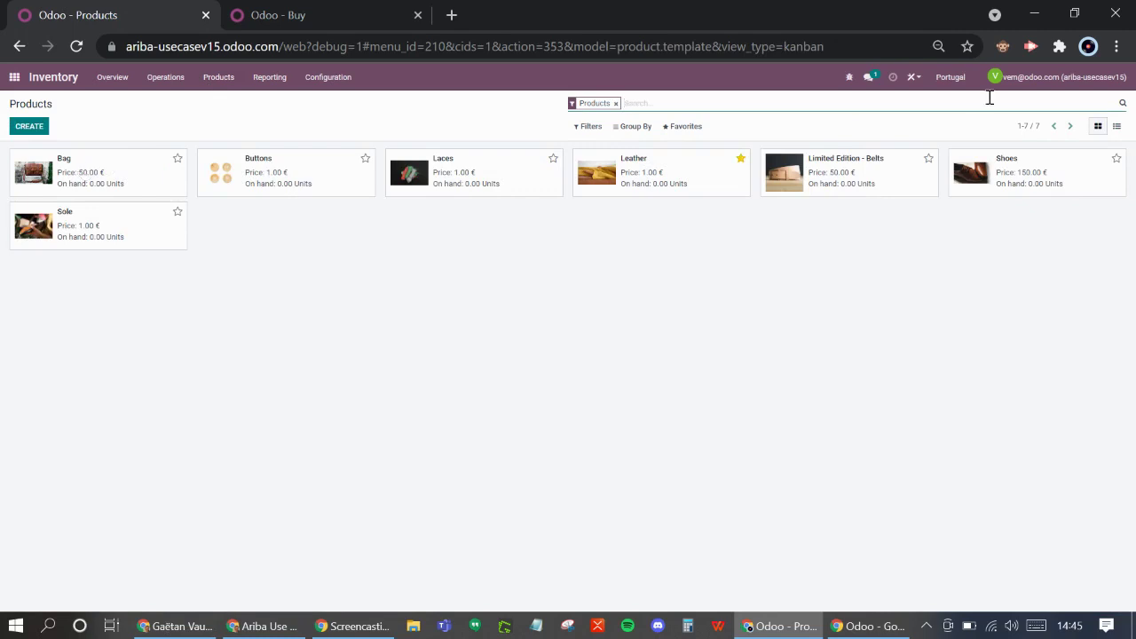
click(954, 83)
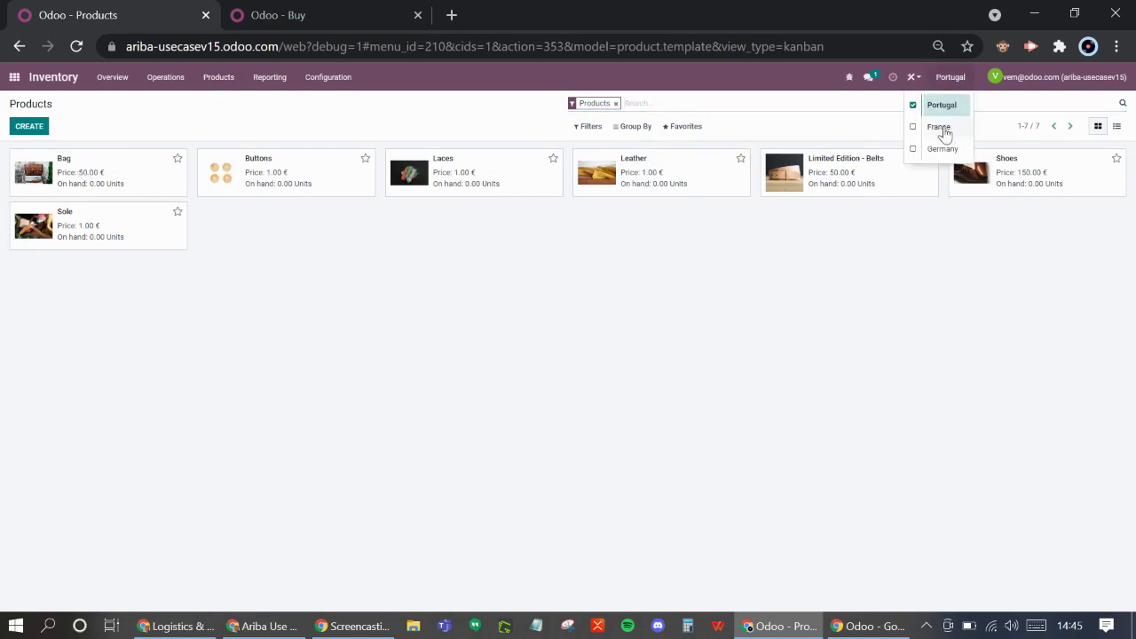
click(941, 128)
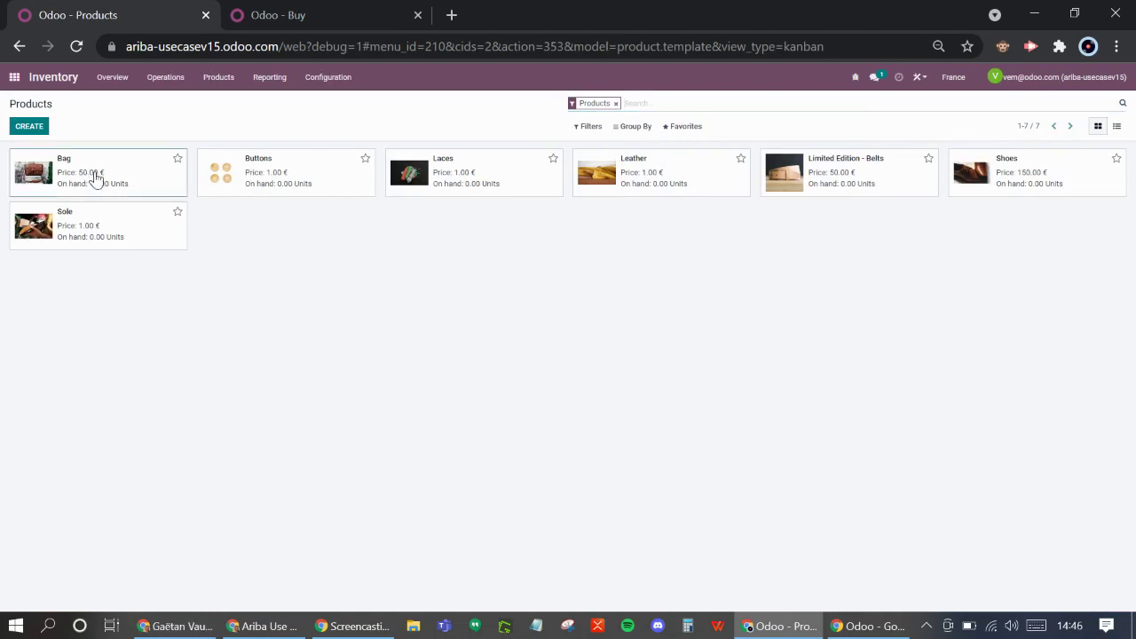
Open the Bag product and review its vendor pricelist and reordering rules for France
click(95, 176)
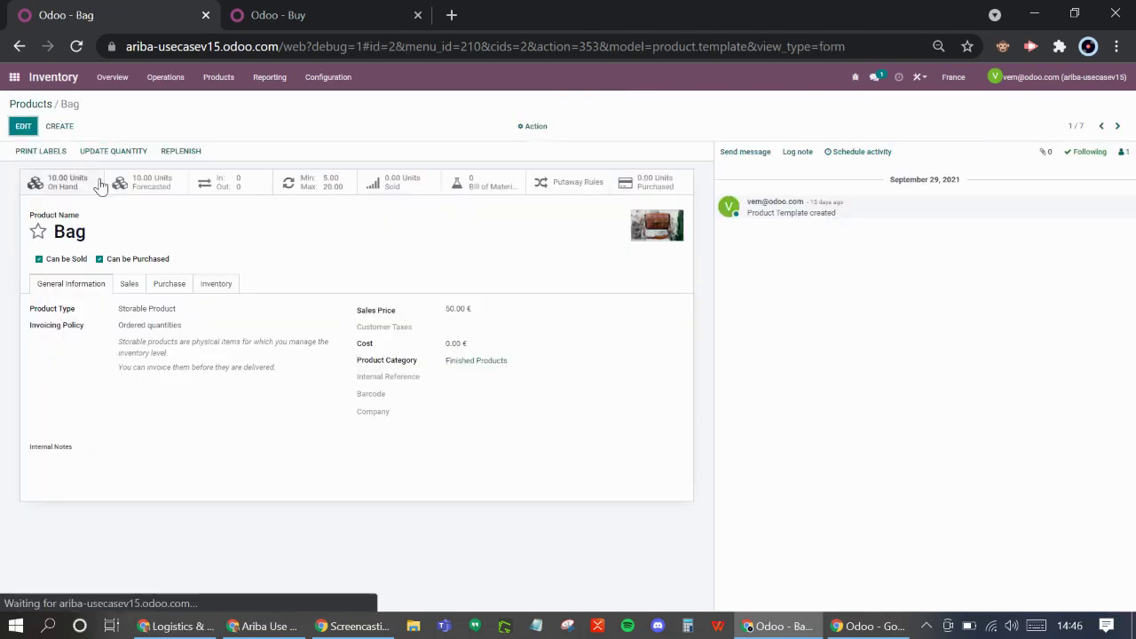
click(165, 286)
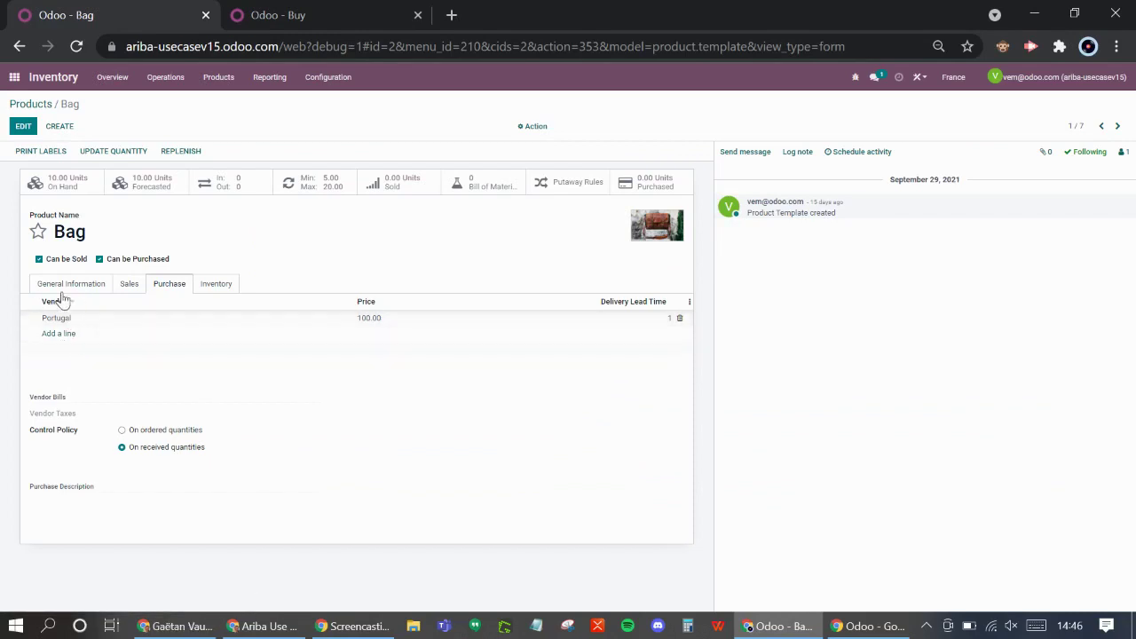
mouse_move(89, 333)
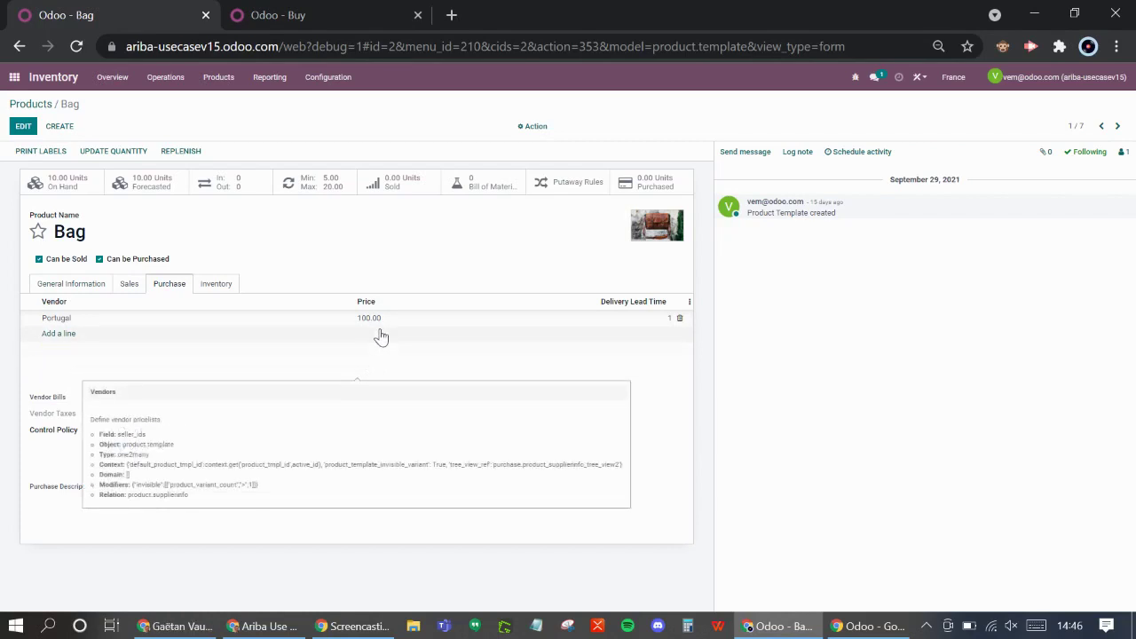
click(314, 184)
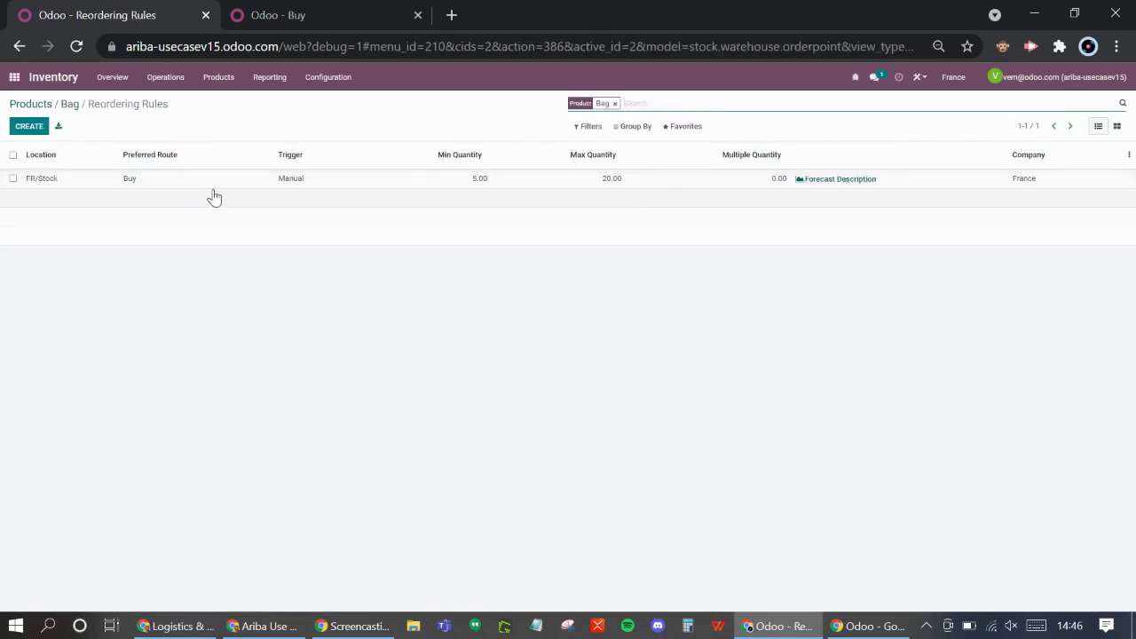
Open the Replenishment report for France and remove its Manual trigger, To Reorder and Not Snoozed filters
click(171, 80)
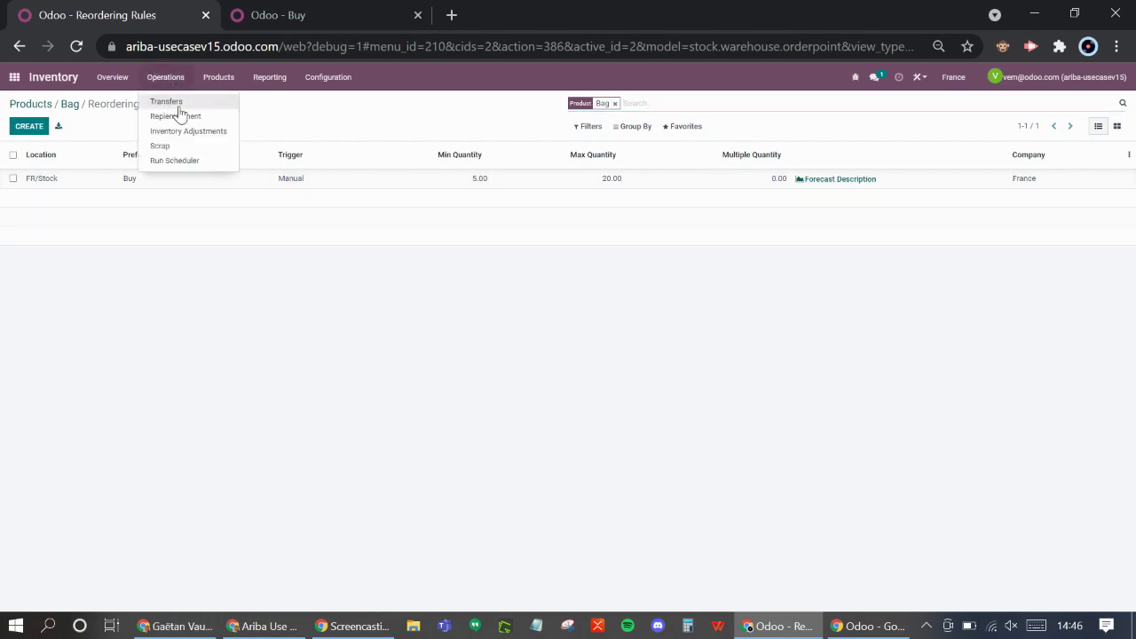
click(183, 116)
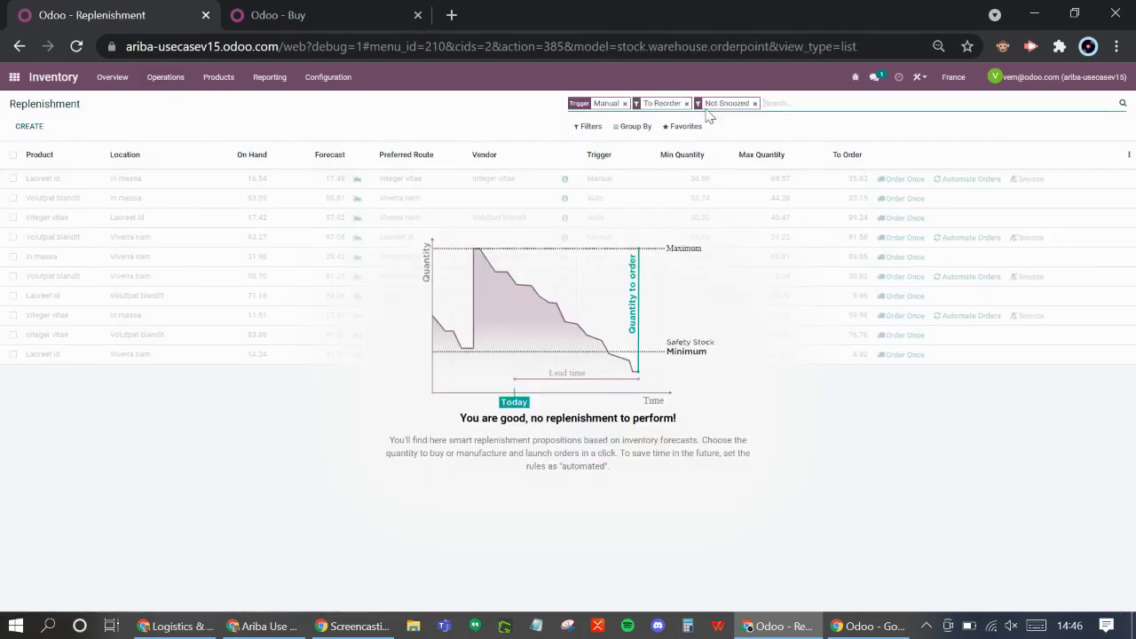
click(624, 104)
click(623, 104)
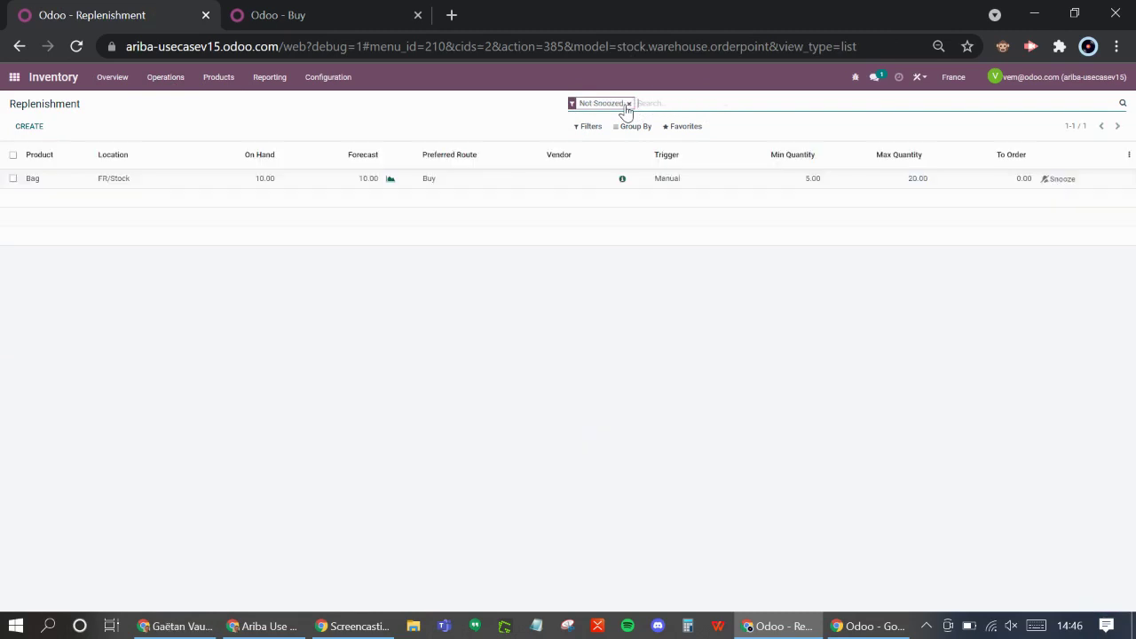
click(629, 104)
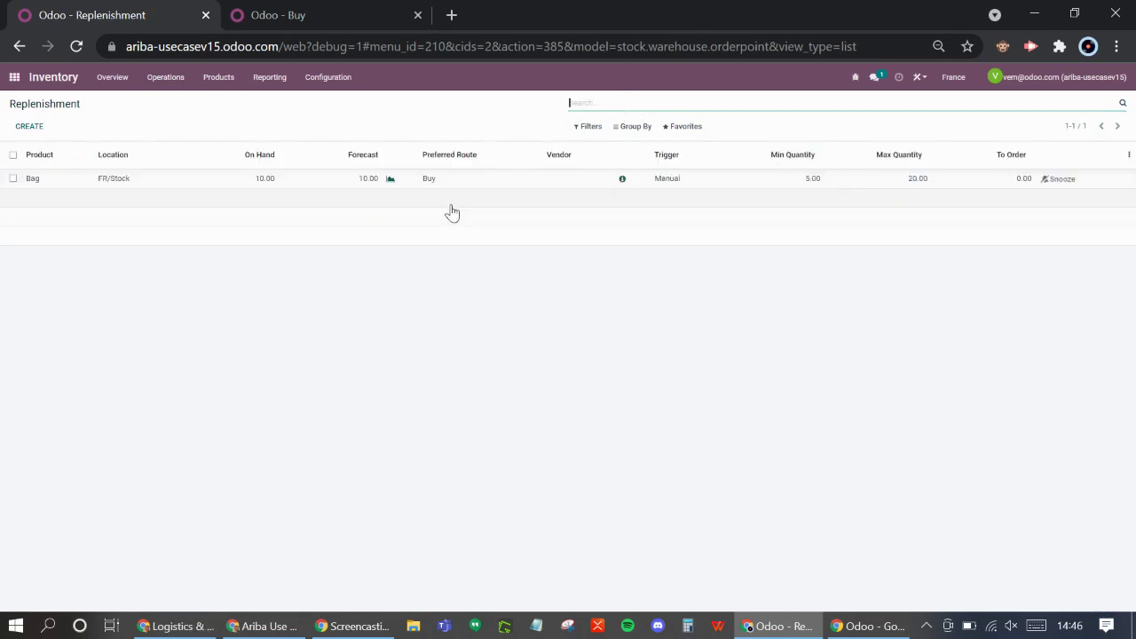
Check which vendors can be chosen on the Bag's replenishment line, leaving the vendor unset
click(564, 184)
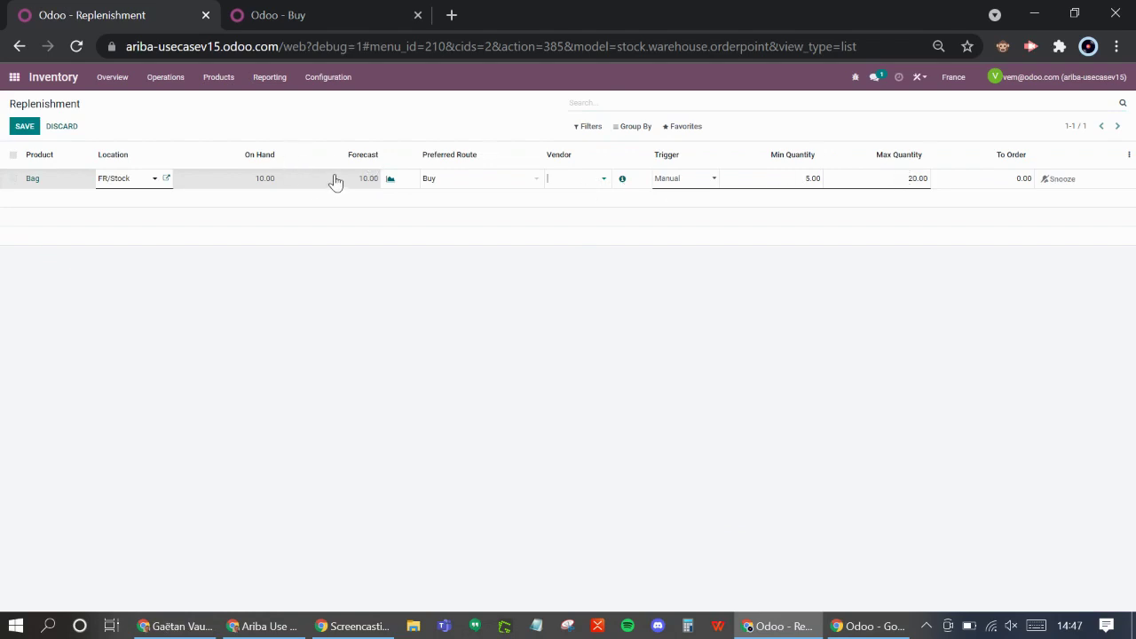
click(593, 184)
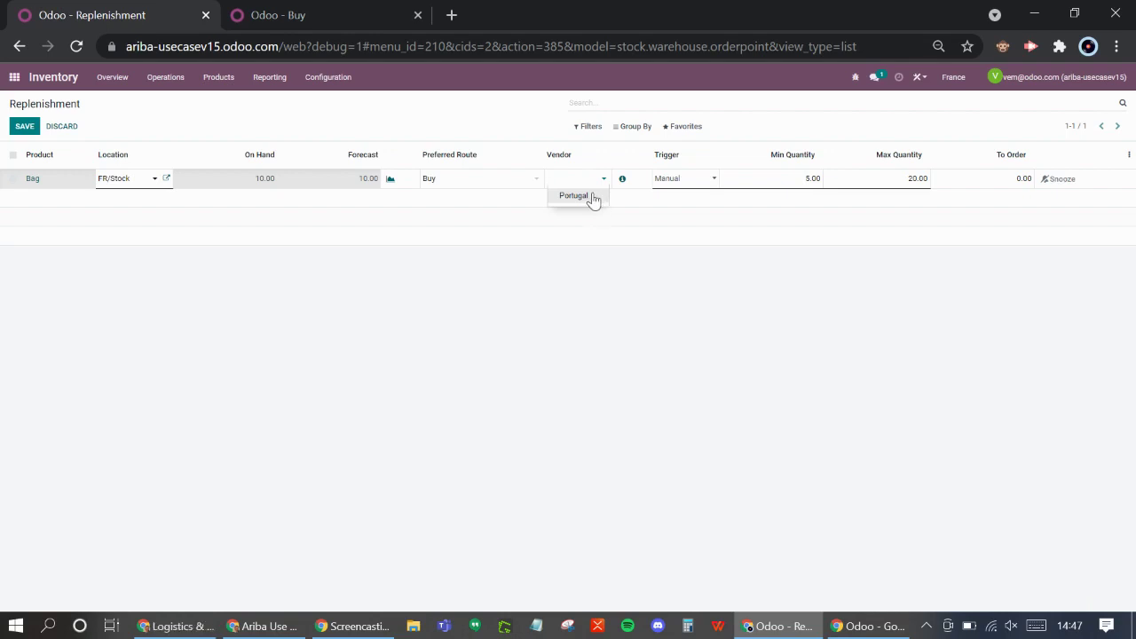
click(517, 131)
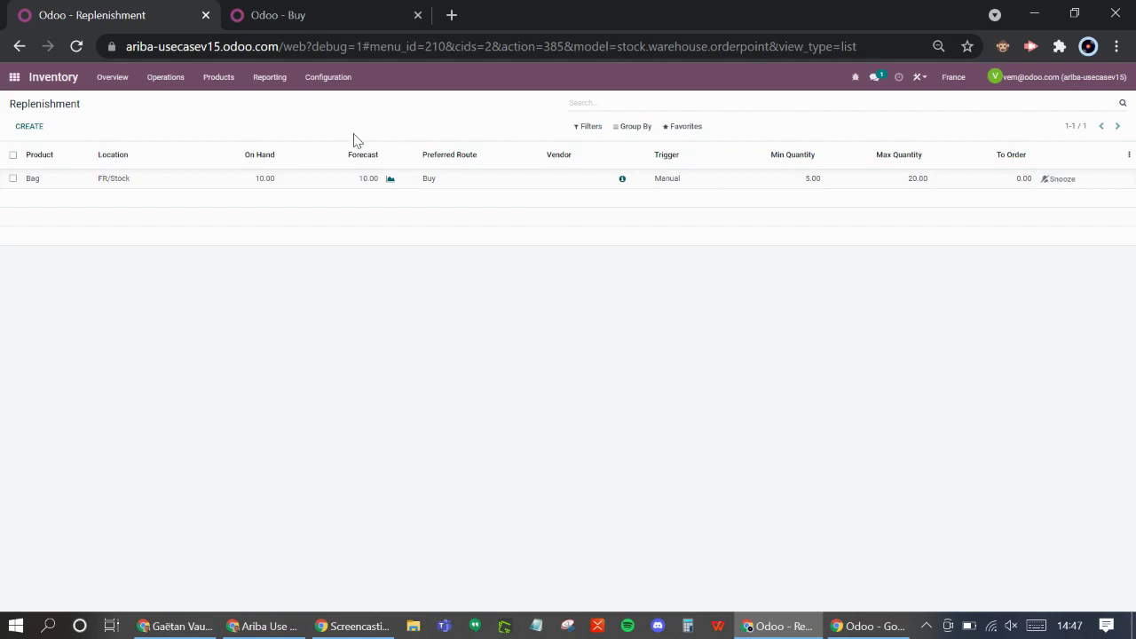
View the presentation slide on Portugal's main warehouse resupplying the other warehouses, and return to the Odoo replenishment window
key(alt+Tab)
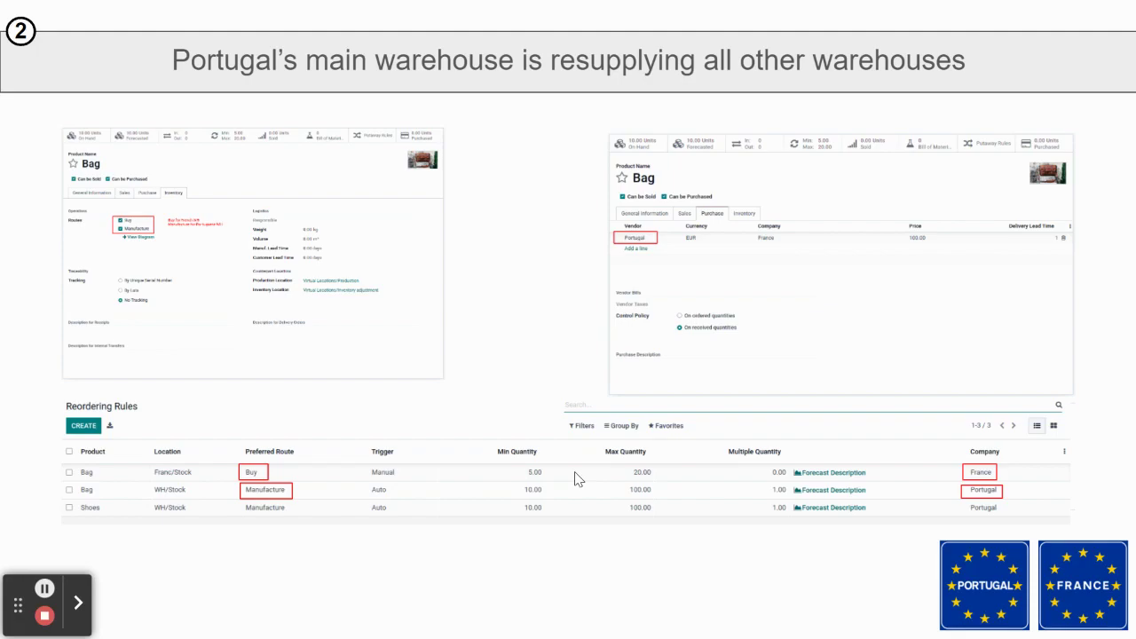
key(alt+Tab)
key(alt+Tab)
key(alt+Tab)
key(alt+Tab)
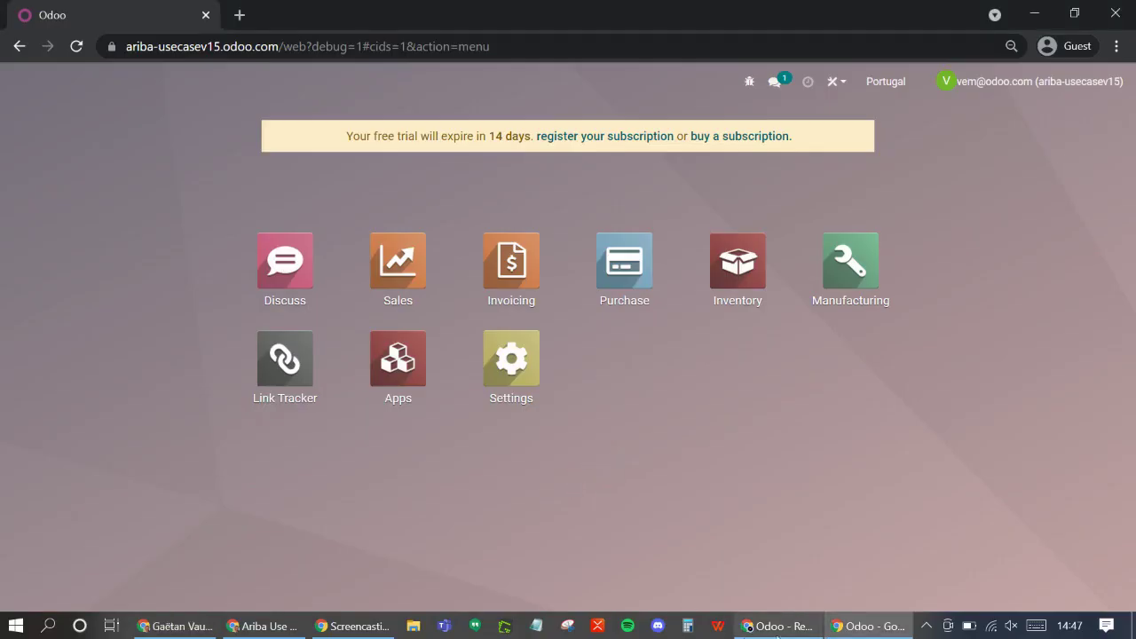
click(754, 626)
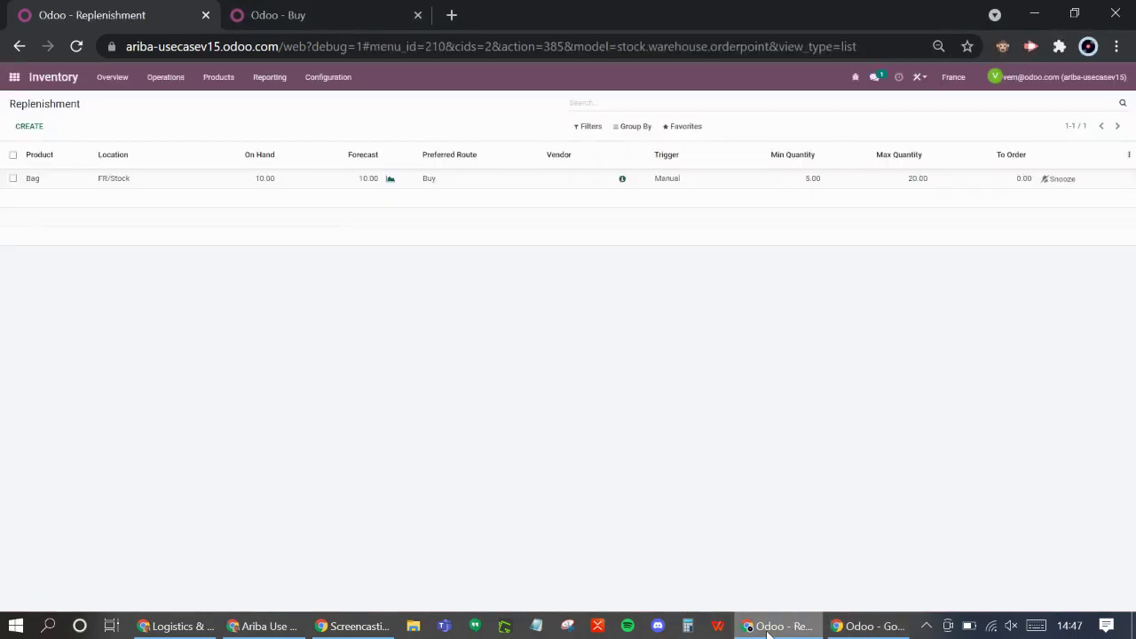
Create a new quotation in the Sales app of the France company for French Customer
click(14, 79)
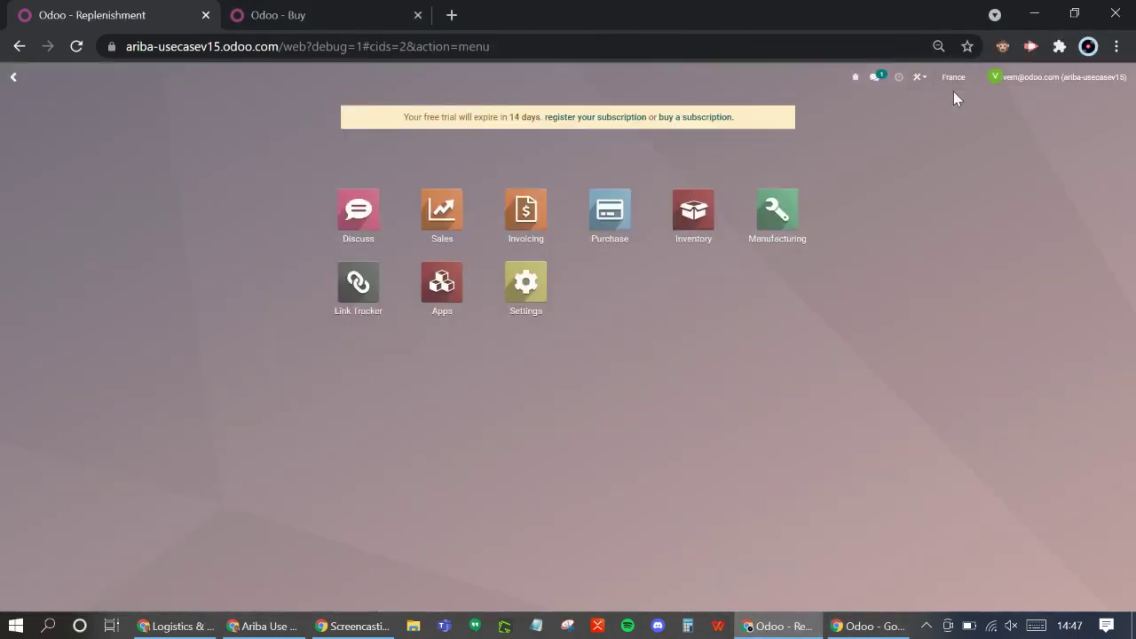
click(446, 219)
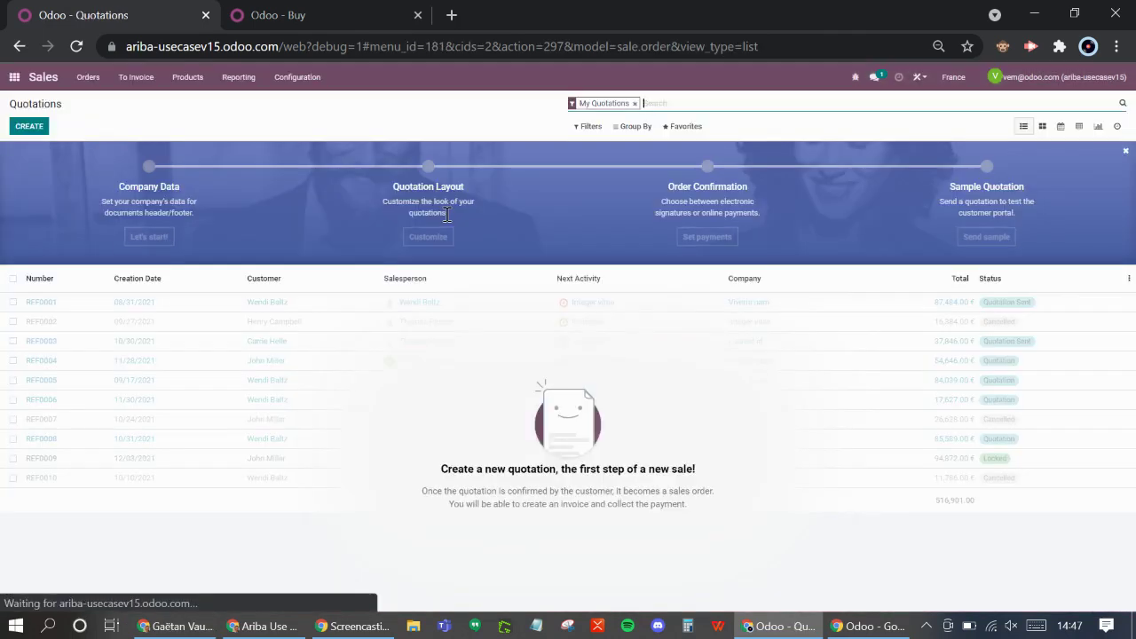
click(33, 131)
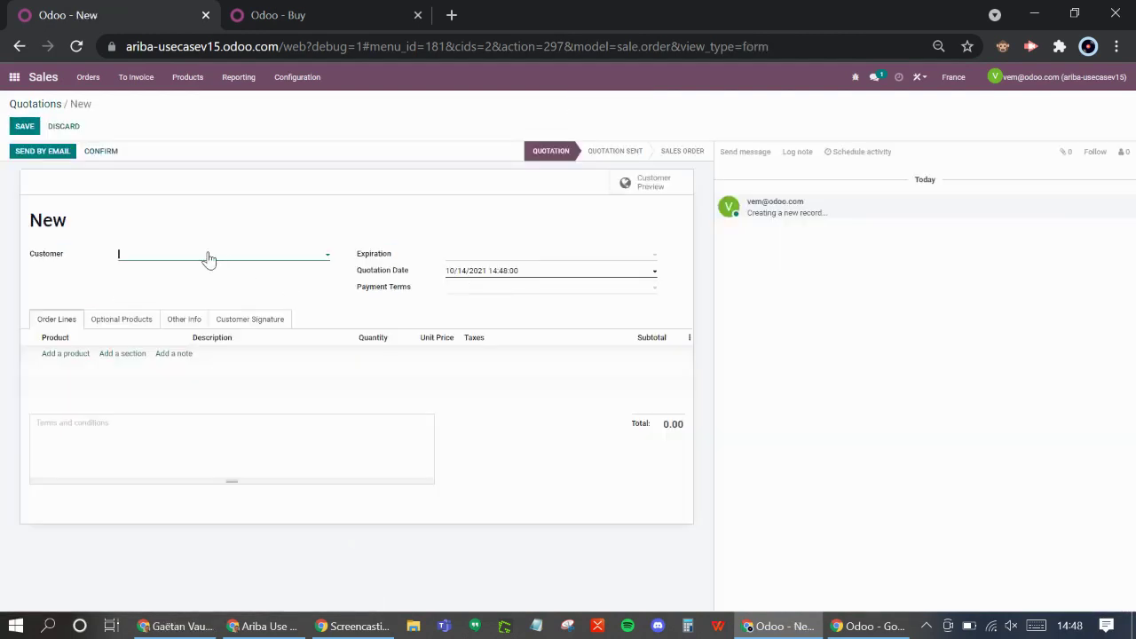
click(208, 259)
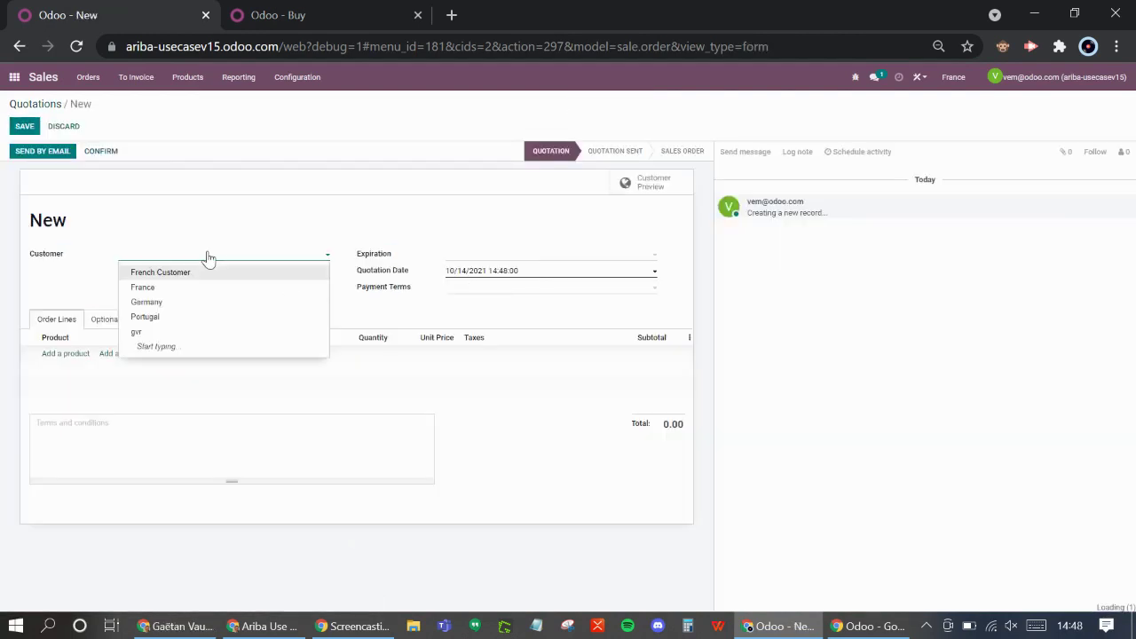
click(161, 277)
Add the Bag product to the quotation's order lines with a quantity of 2
click(71, 355)
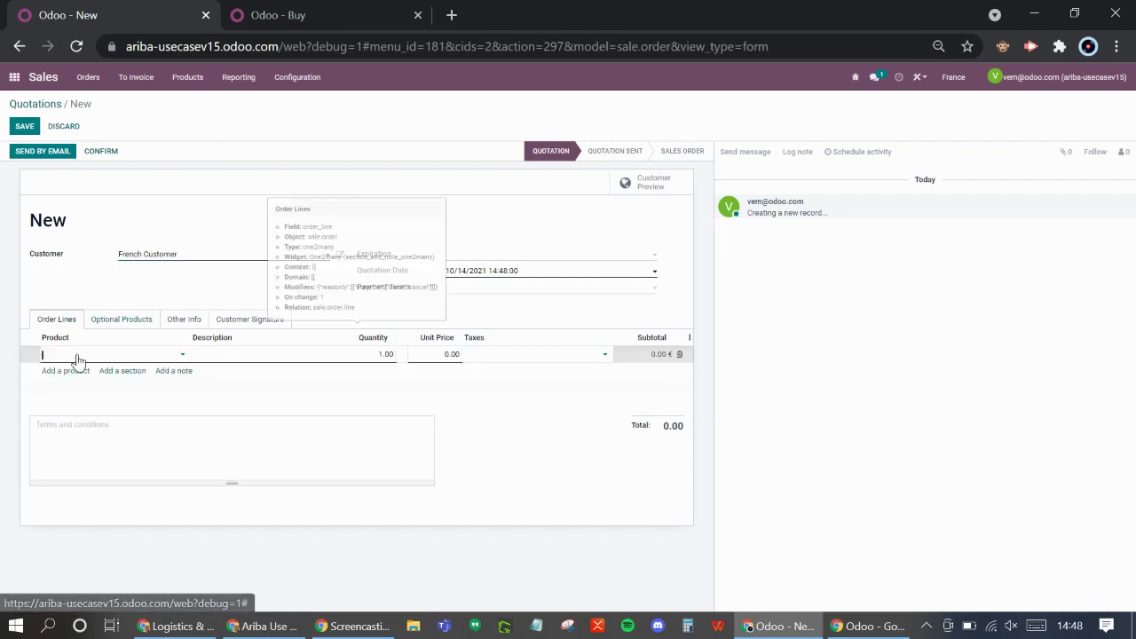
text(ba)
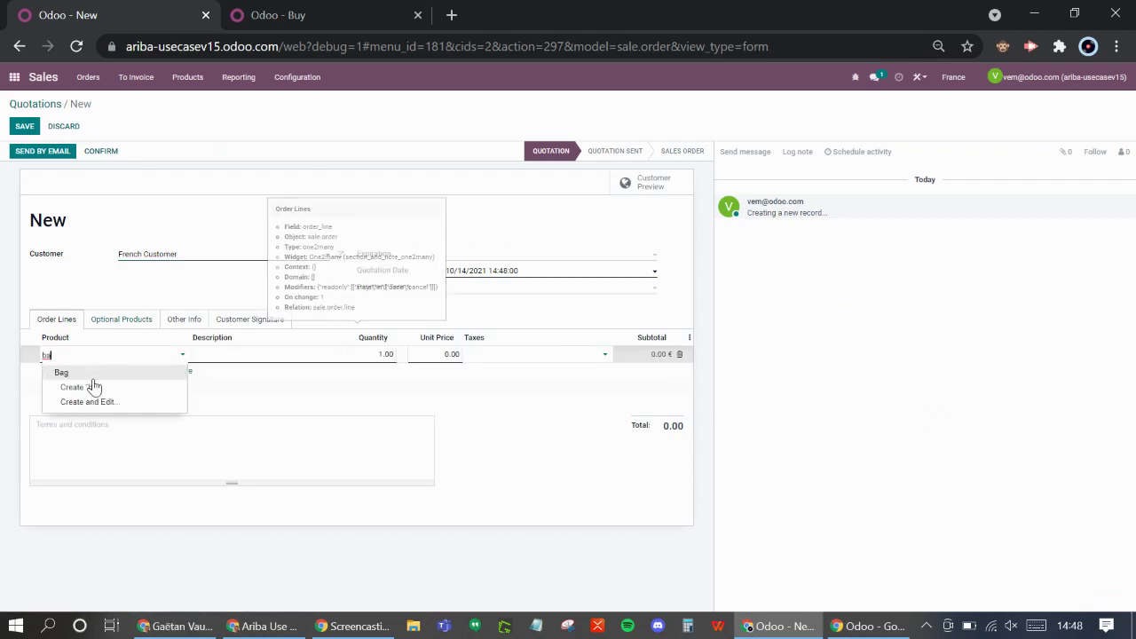
click(67, 370)
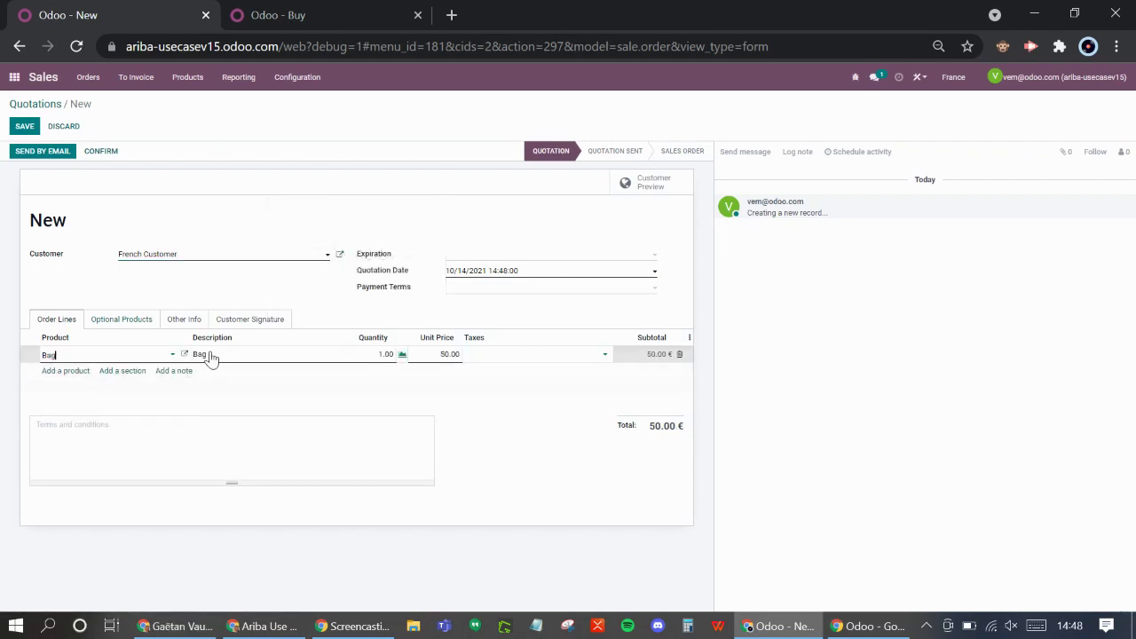
click(364, 354)
key(Return)
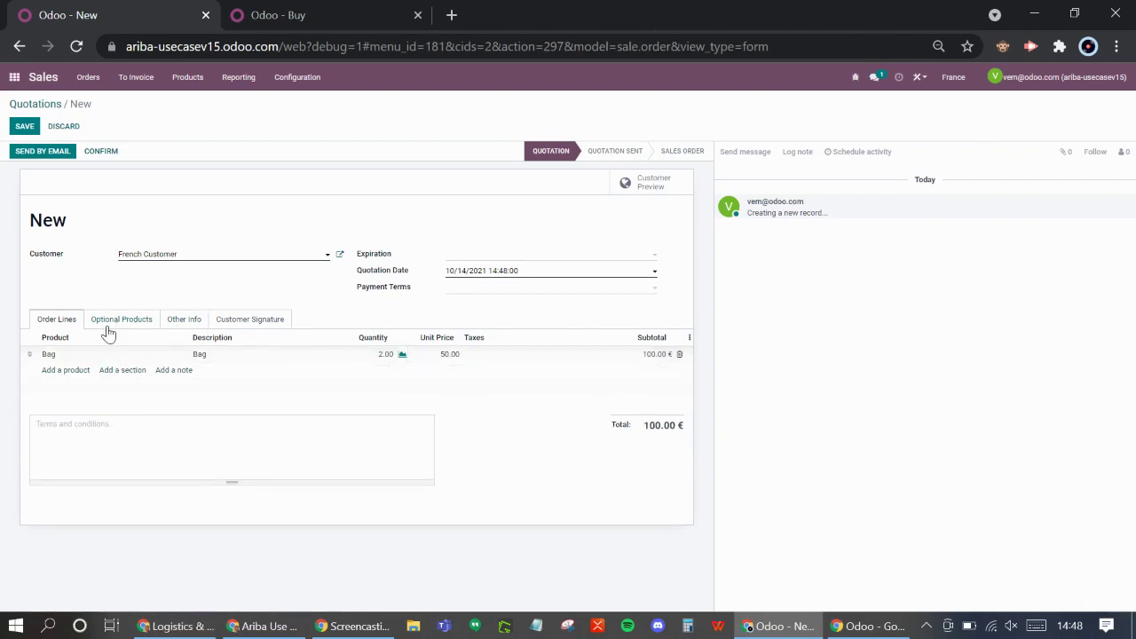
Check the quotation's delivery warehouse in its other information and the stock availability of the Bag line
click(108, 329)
click(193, 326)
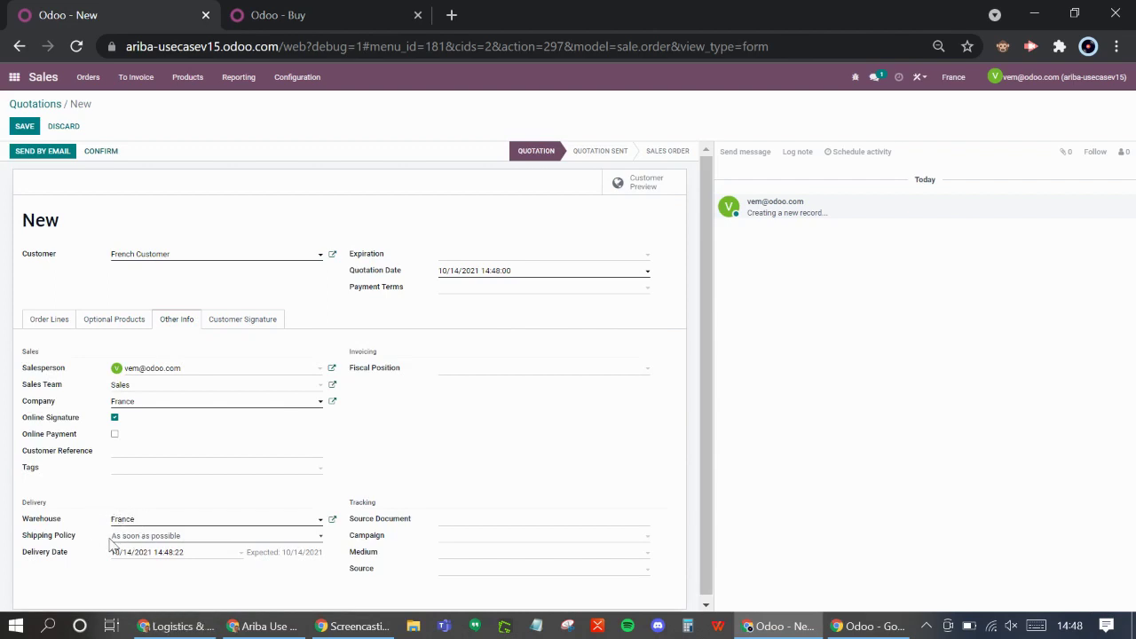
click(52, 321)
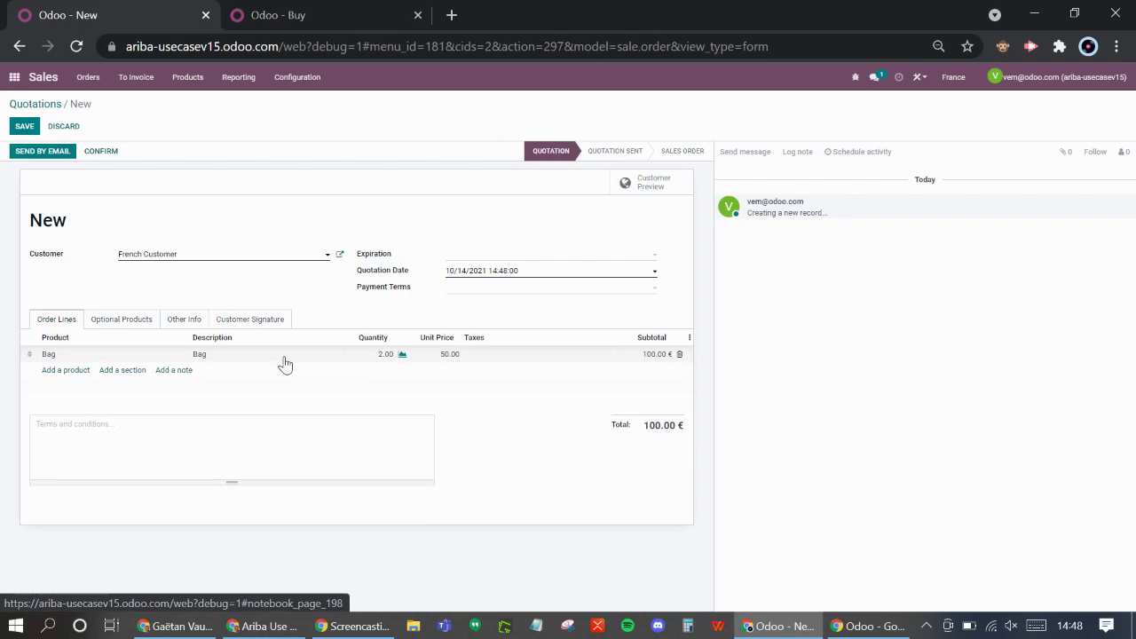
click(401, 355)
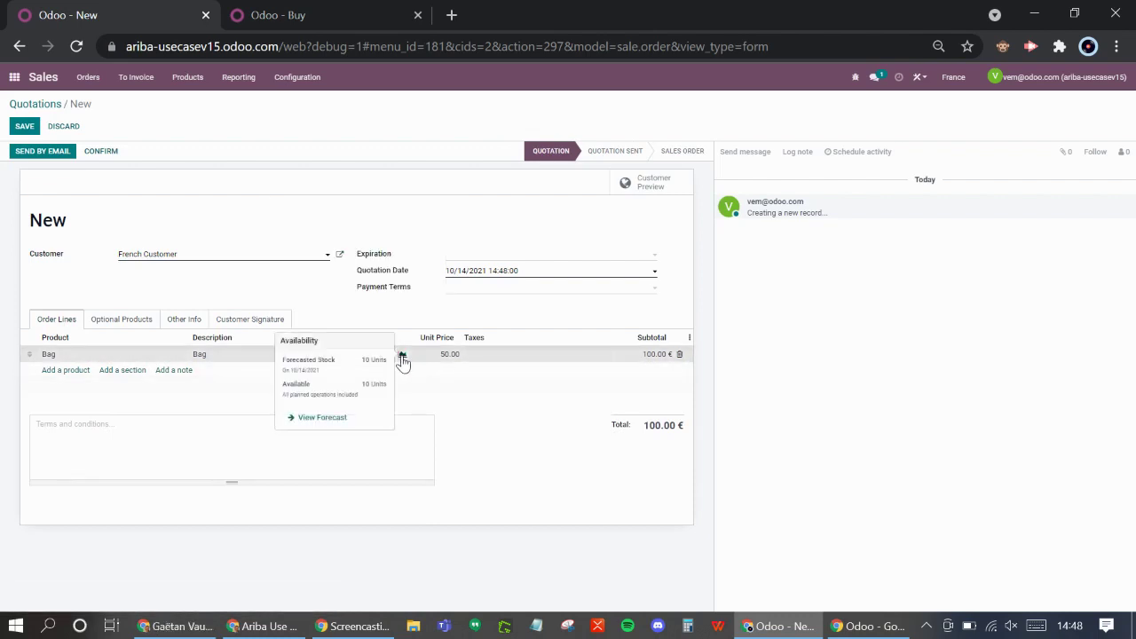
click(452, 310)
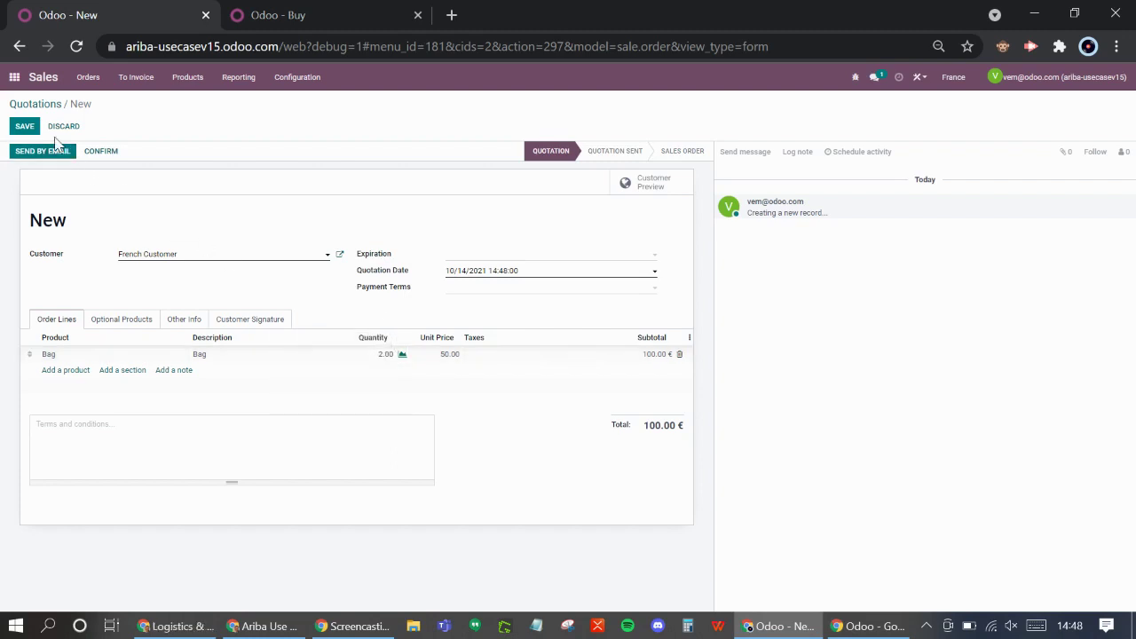
Save and confirm the quotation, and open its delivery order
click(25, 127)
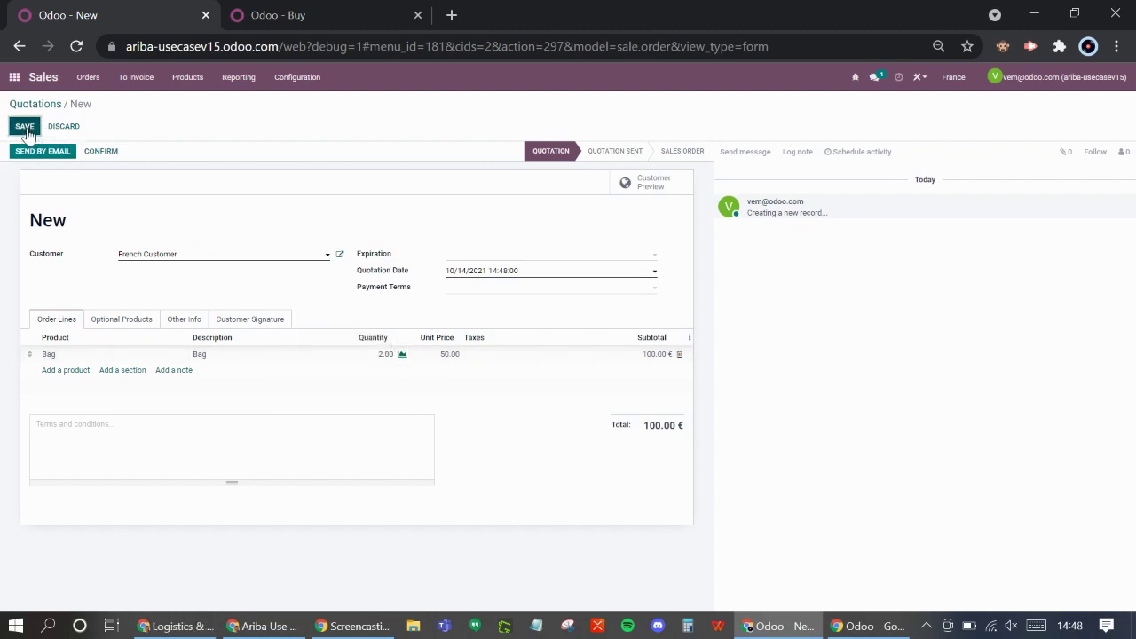
click(109, 159)
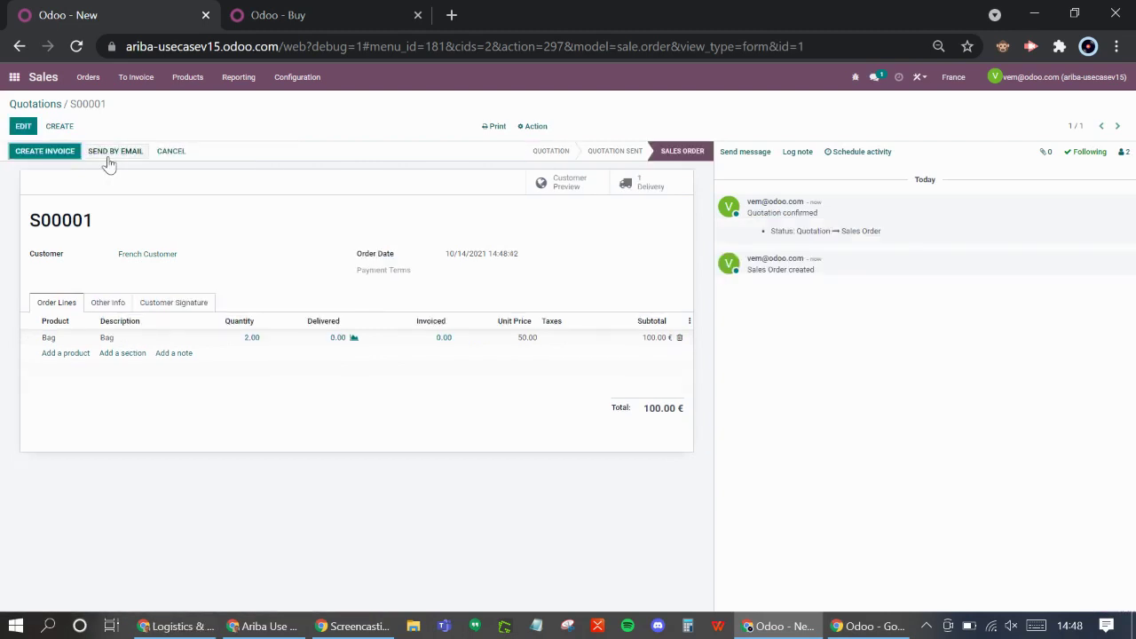
click(657, 192)
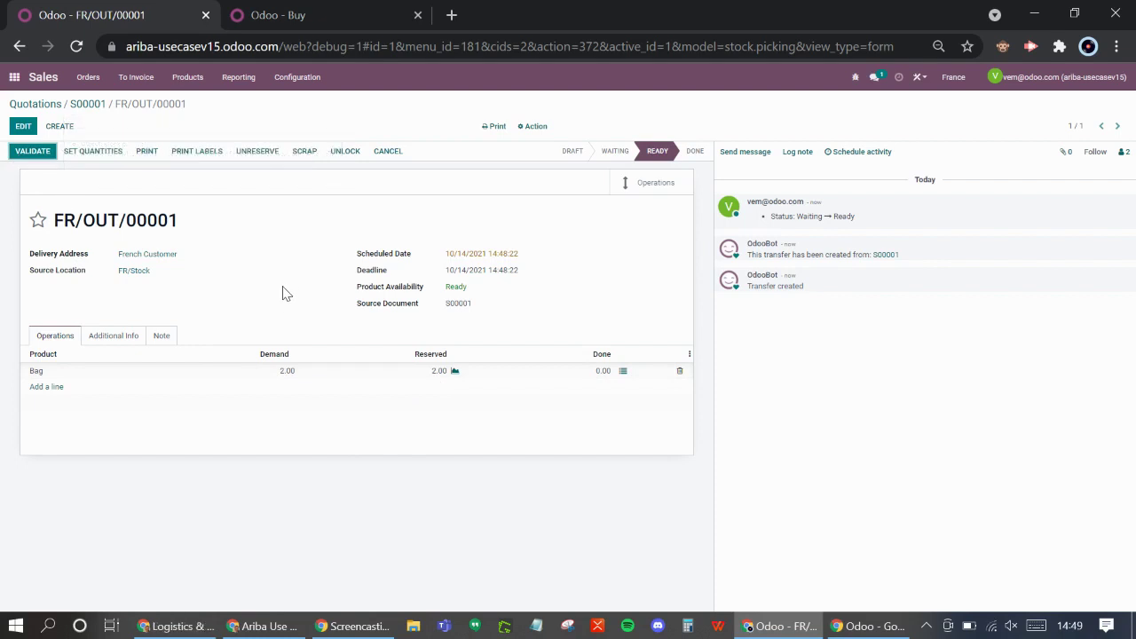
Validate the delivery of the 2 Bags to French Customer and return to the sales order
click(27, 158)
click(32, 154)
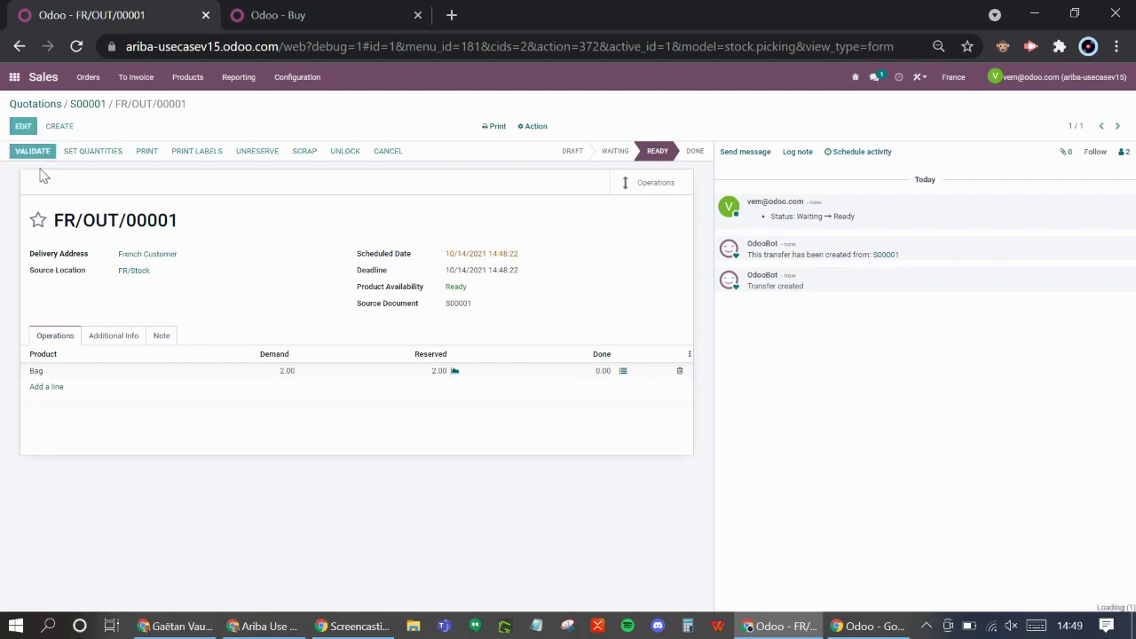
click(303, 184)
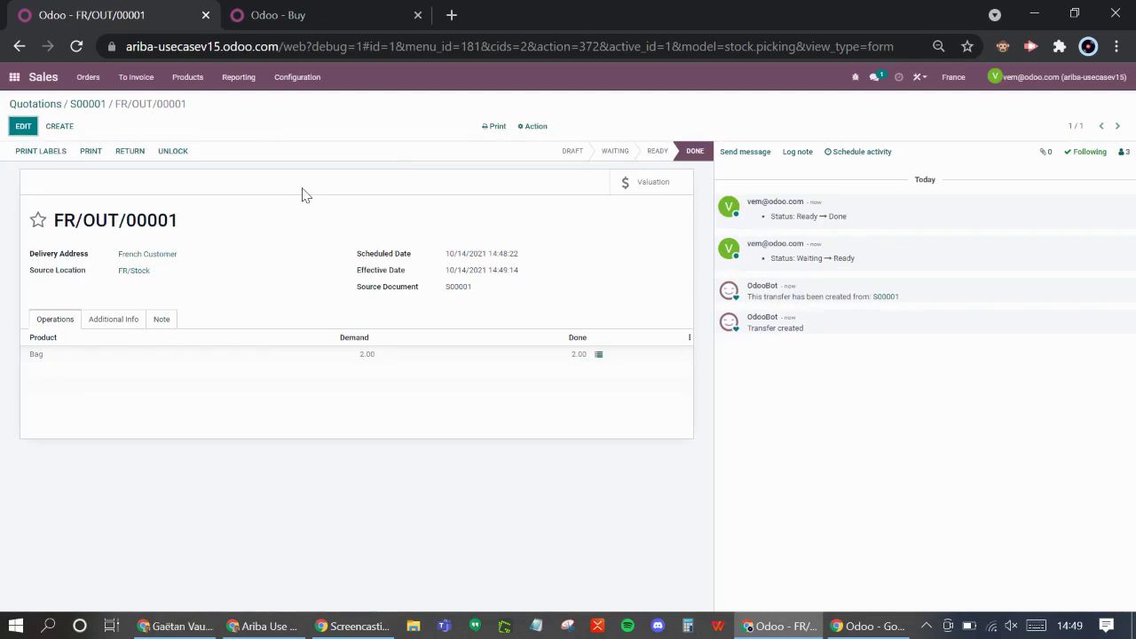
click(88, 105)
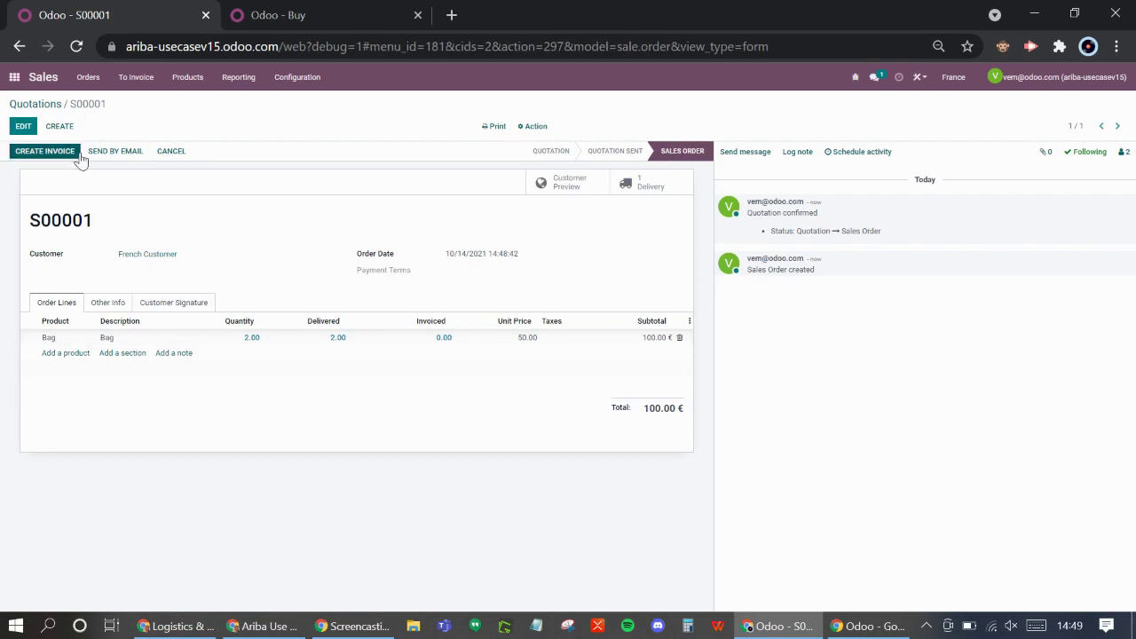
Create another quotation for French Customer with an order line for 10 Bags
click(59, 127)
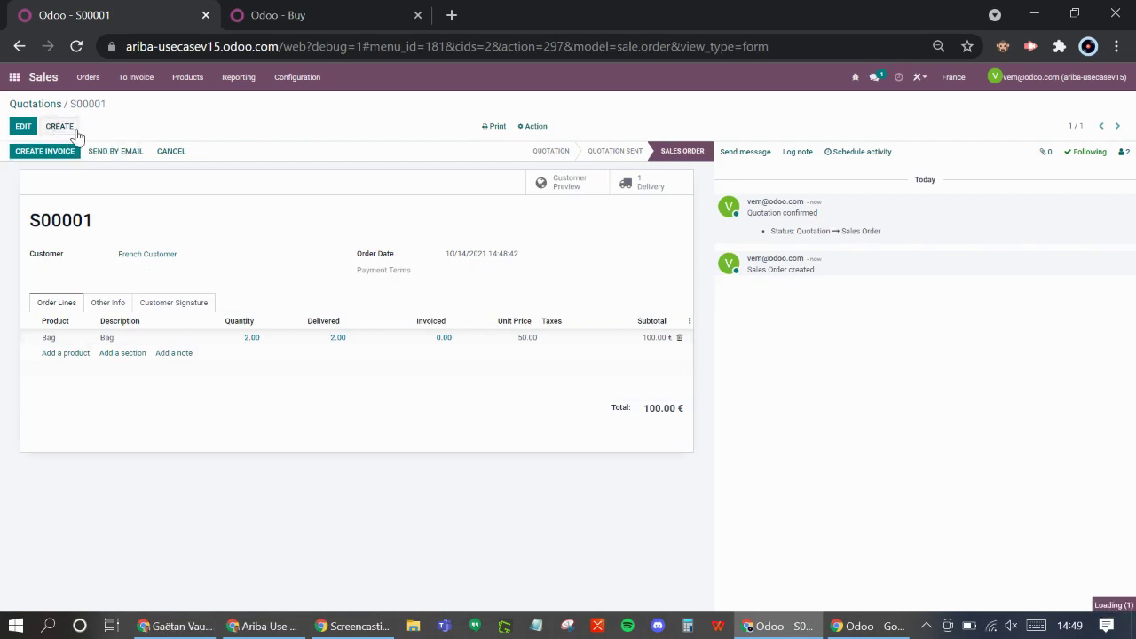
click(170, 257)
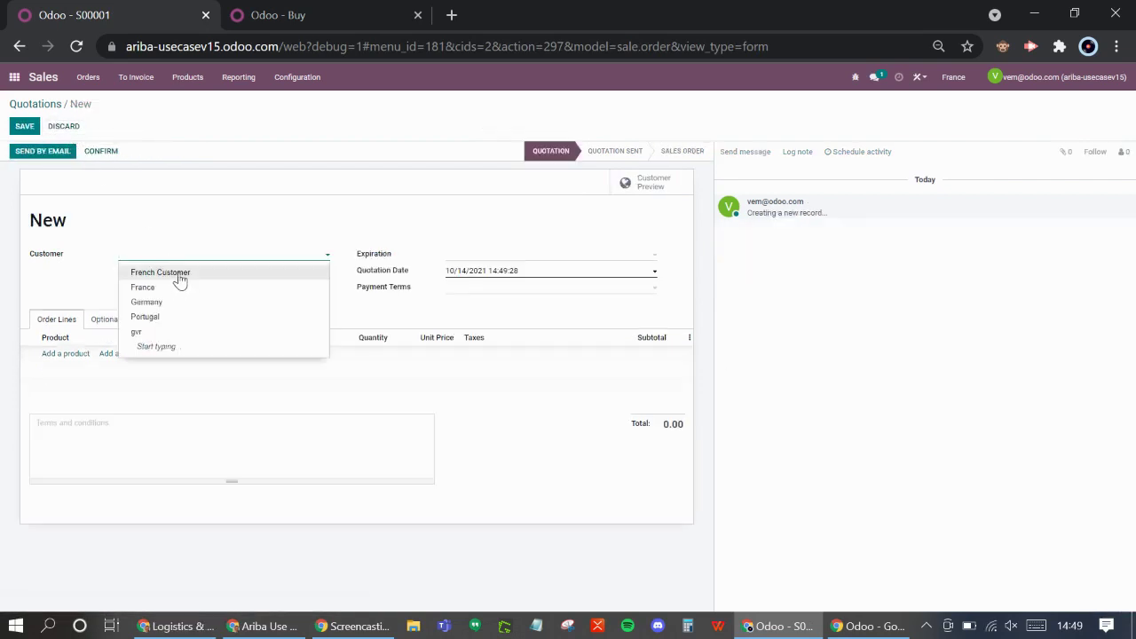
click(177, 278)
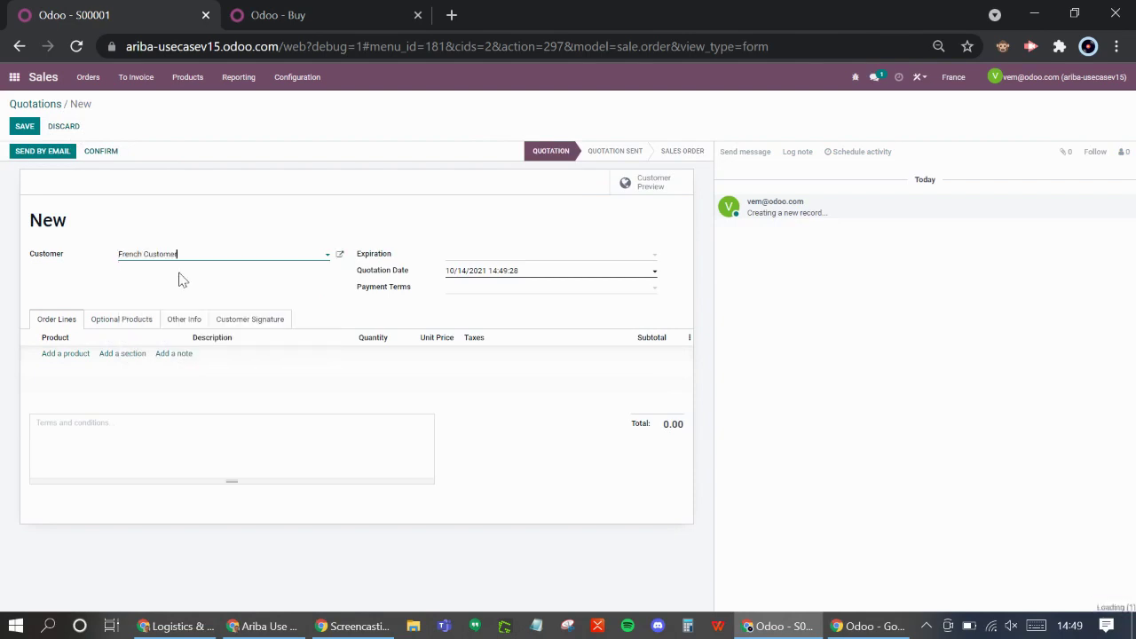
click(59, 354)
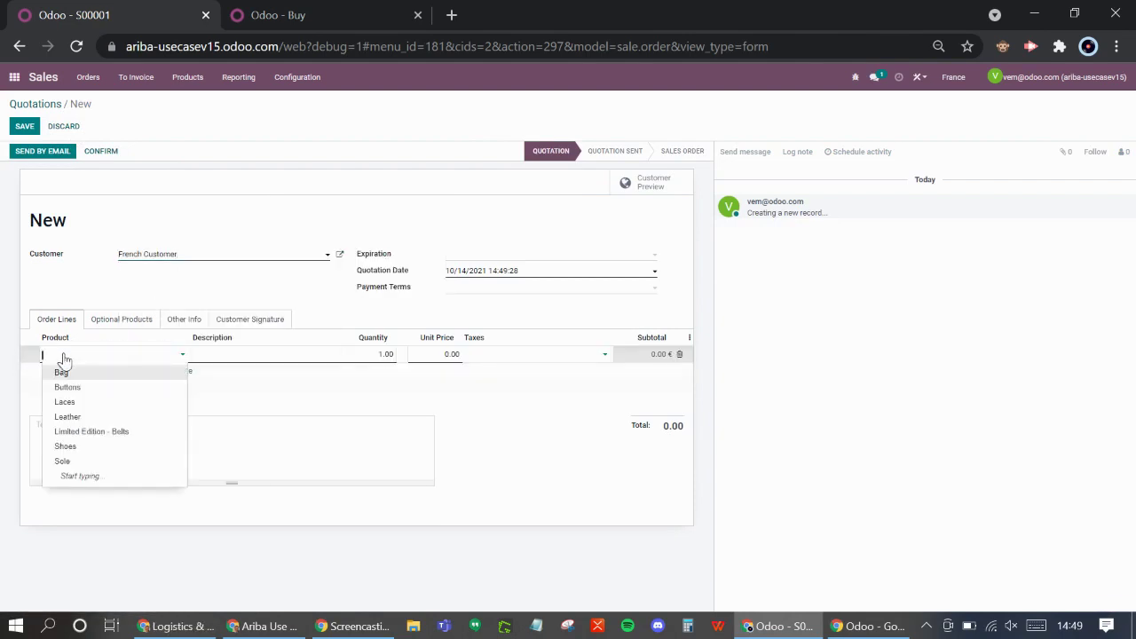
click(70, 374)
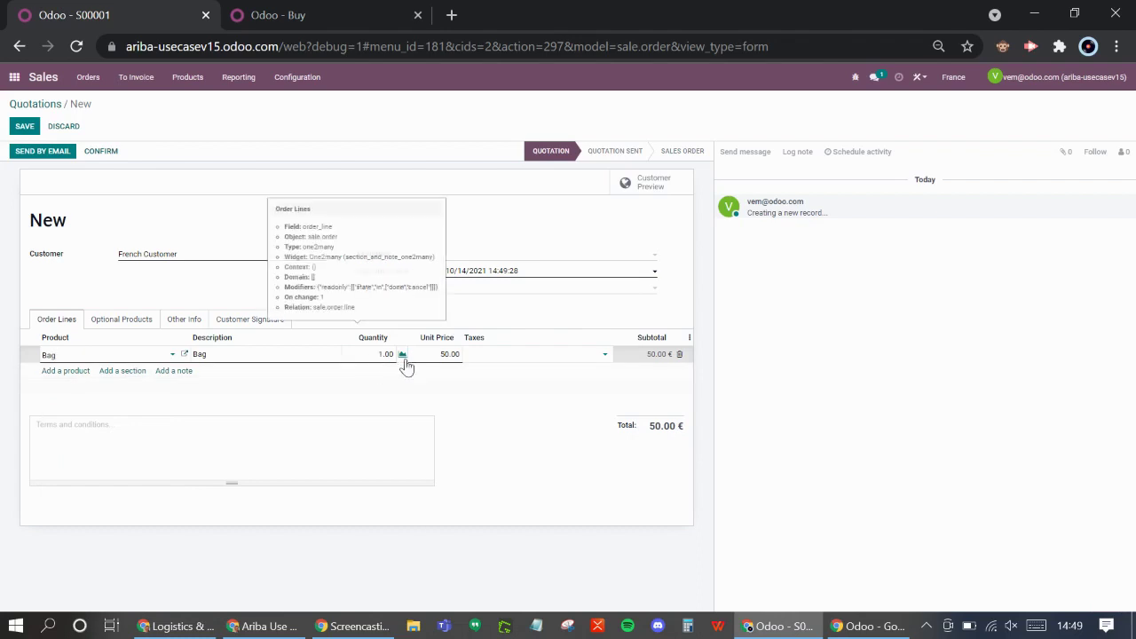
click(373, 355)
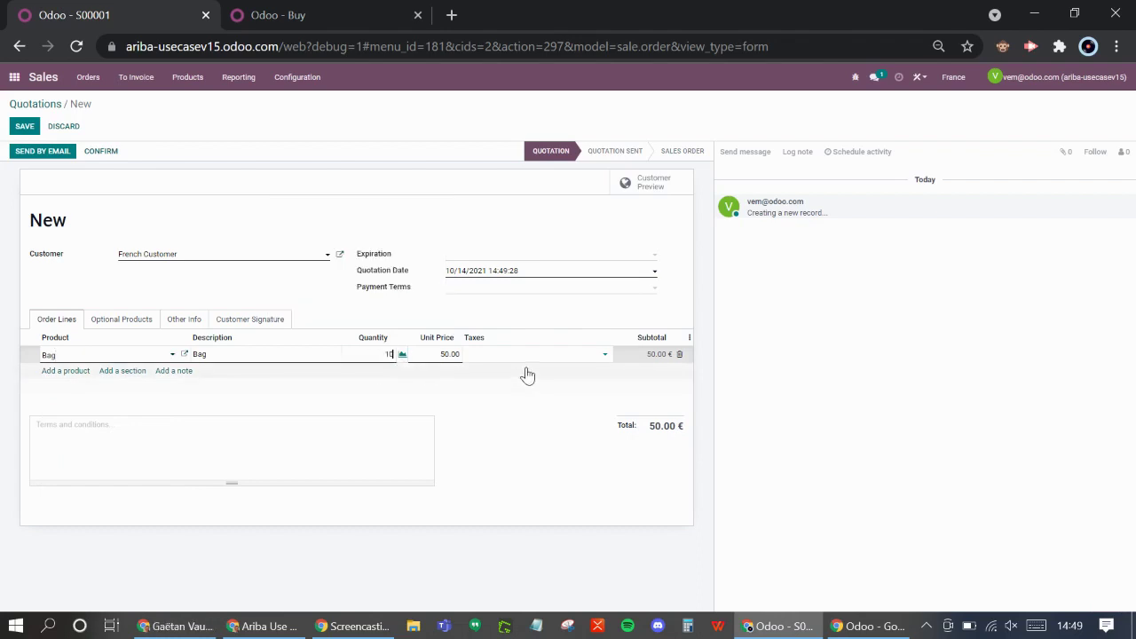
click(399, 368)
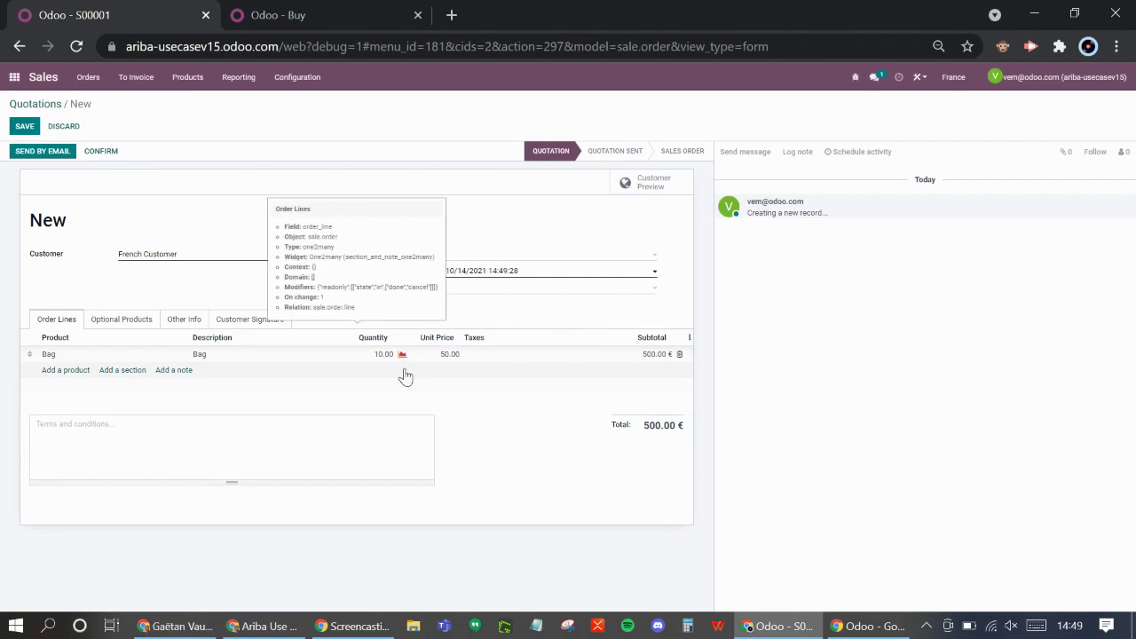
Check the stock availability of the Bag line, and save and confirm the quotation
click(402, 356)
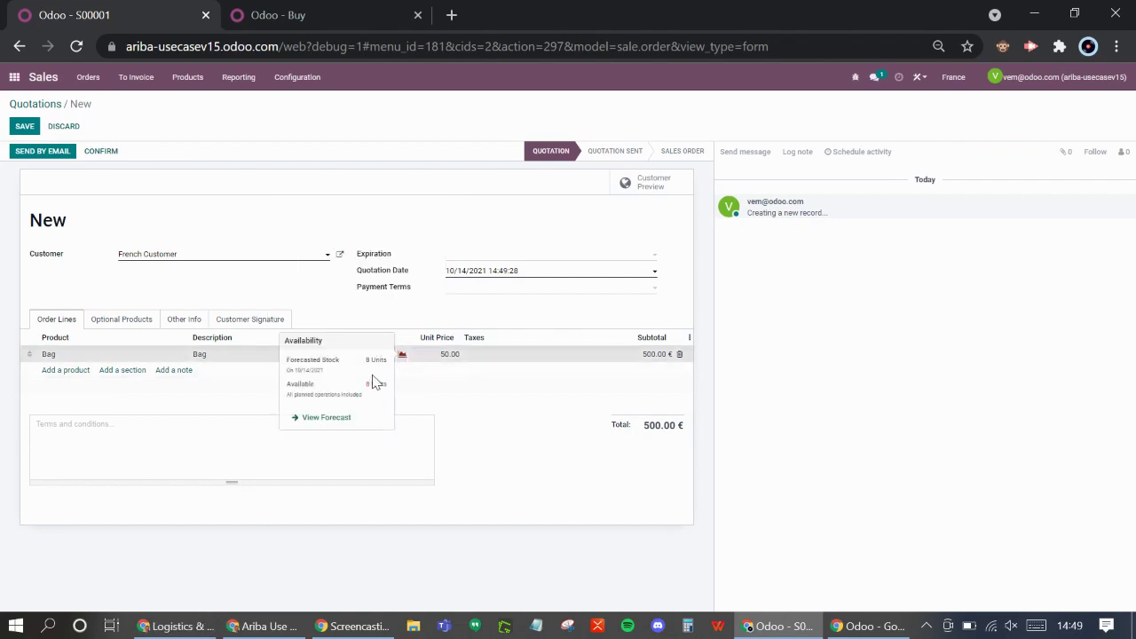
click(24, 129)
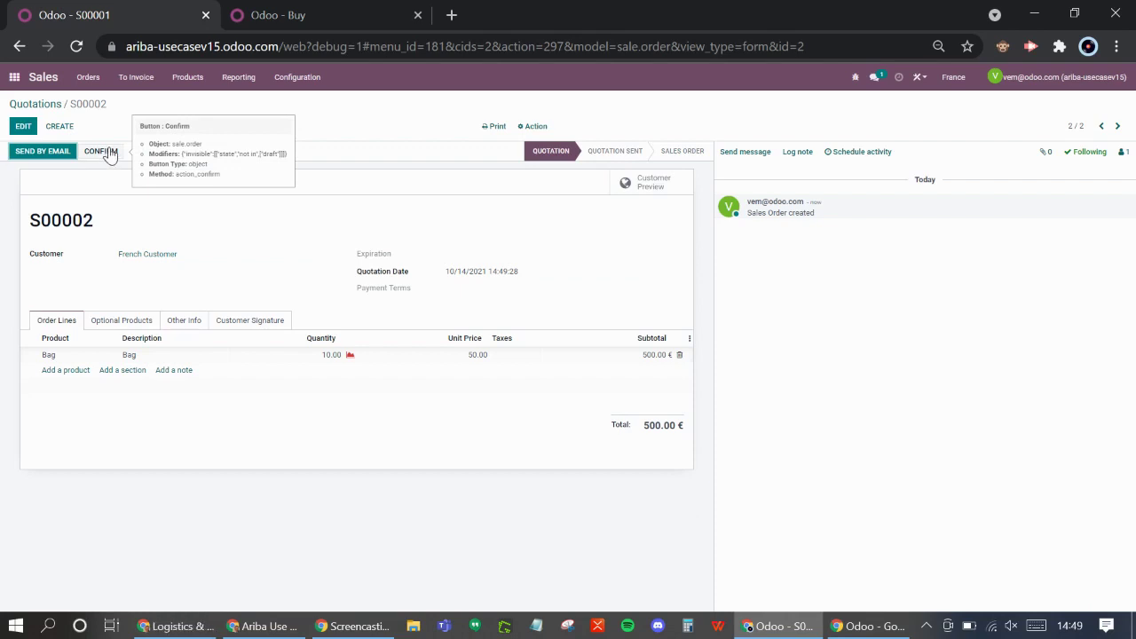
click(109, 152)
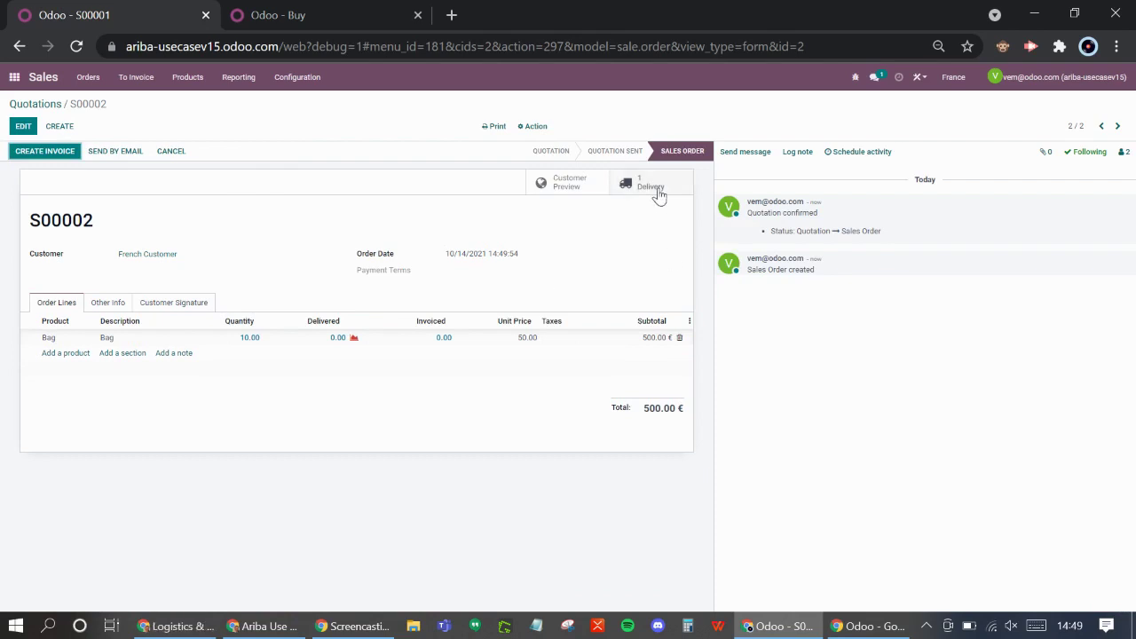
Open the France company's replenishment list in Inventory and check which vendors are offered for the Bag's reordering rule
click(14, 77)
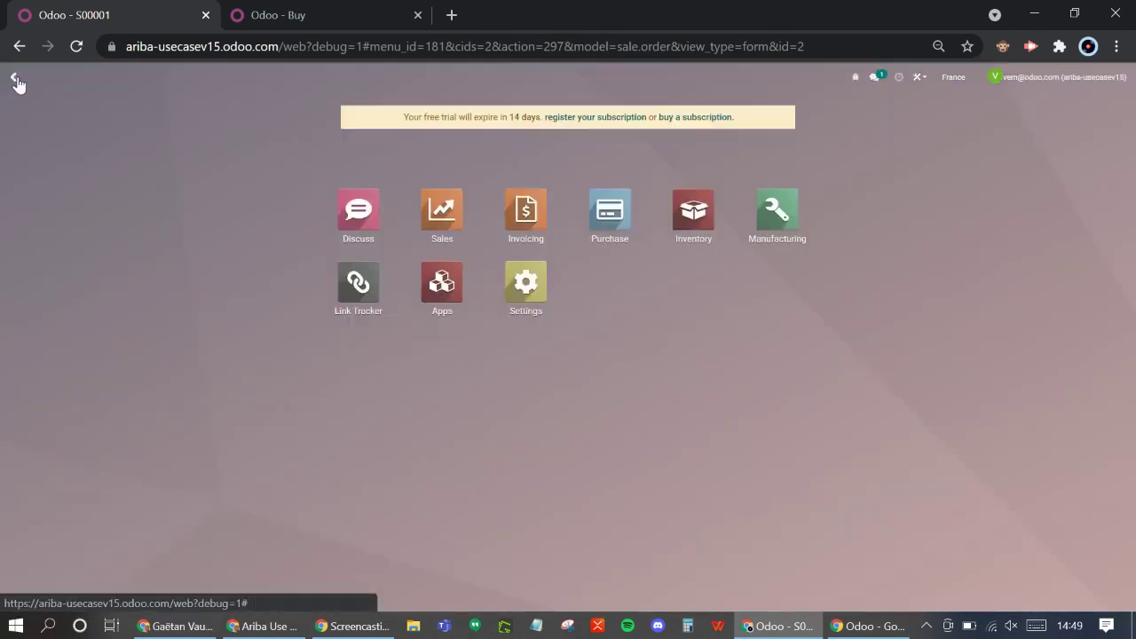
click(694, 217)
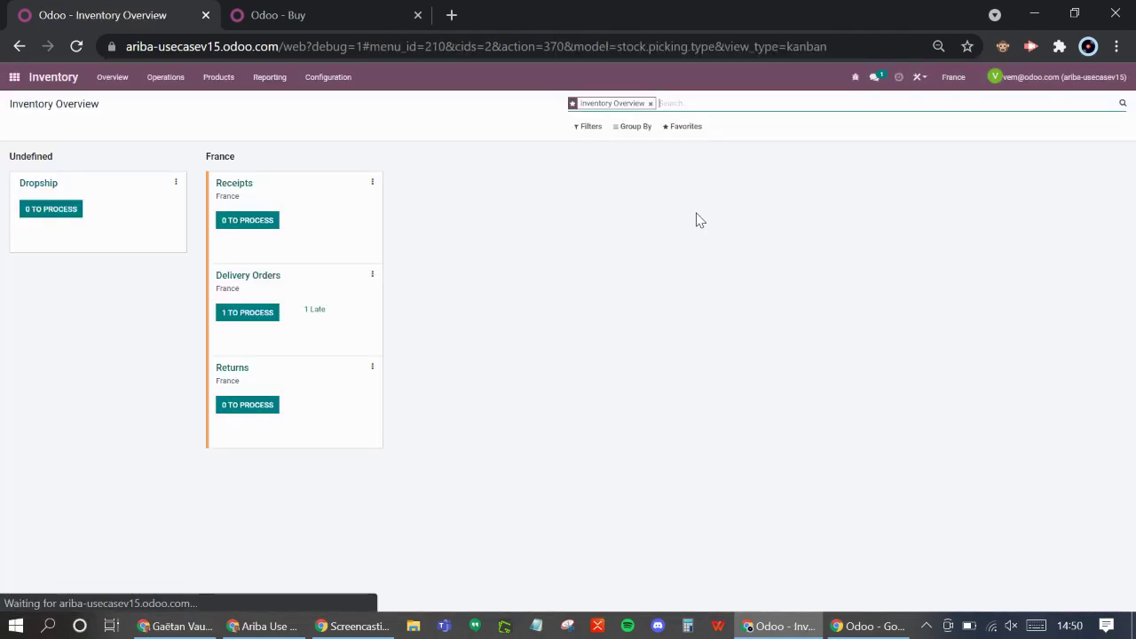
click(170, 80)
click(182, 116)
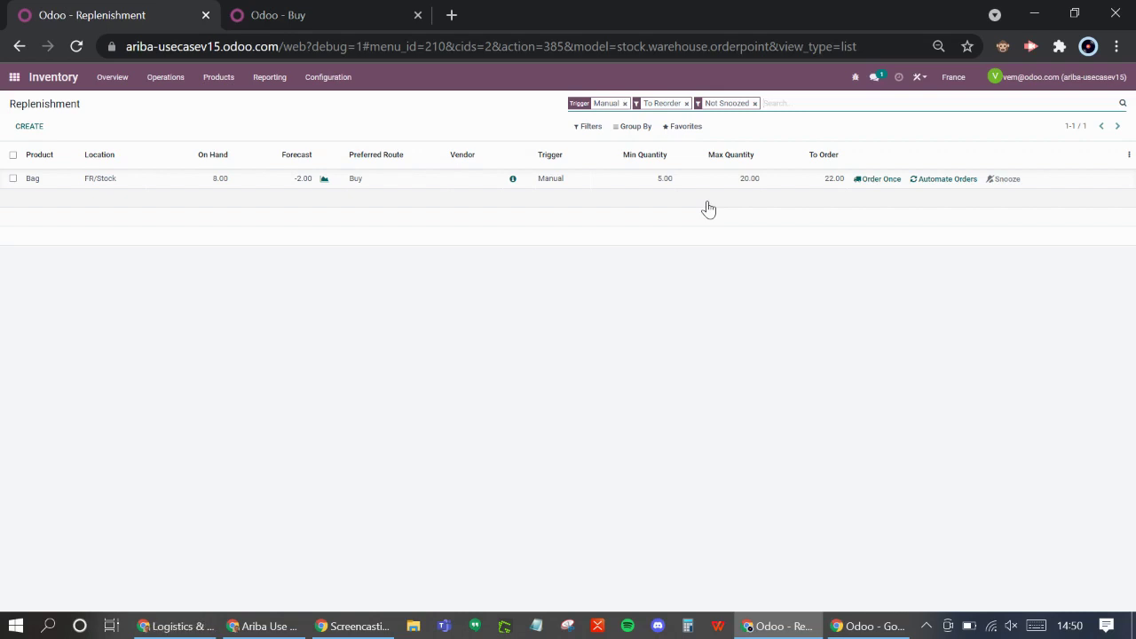
click(471, 188)
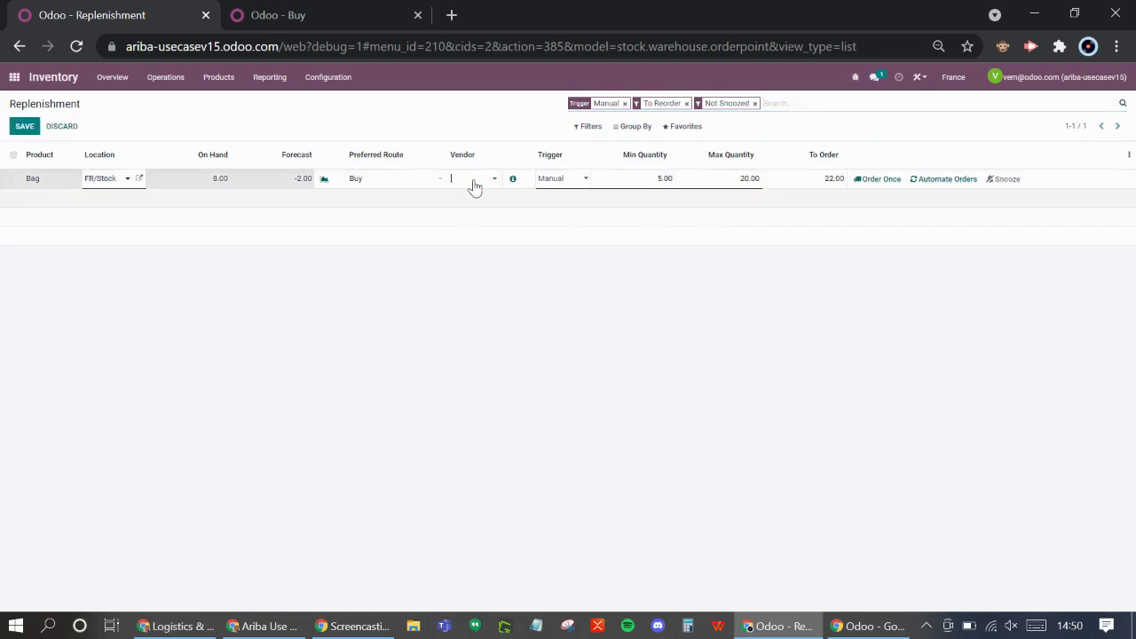
click(477, 186)
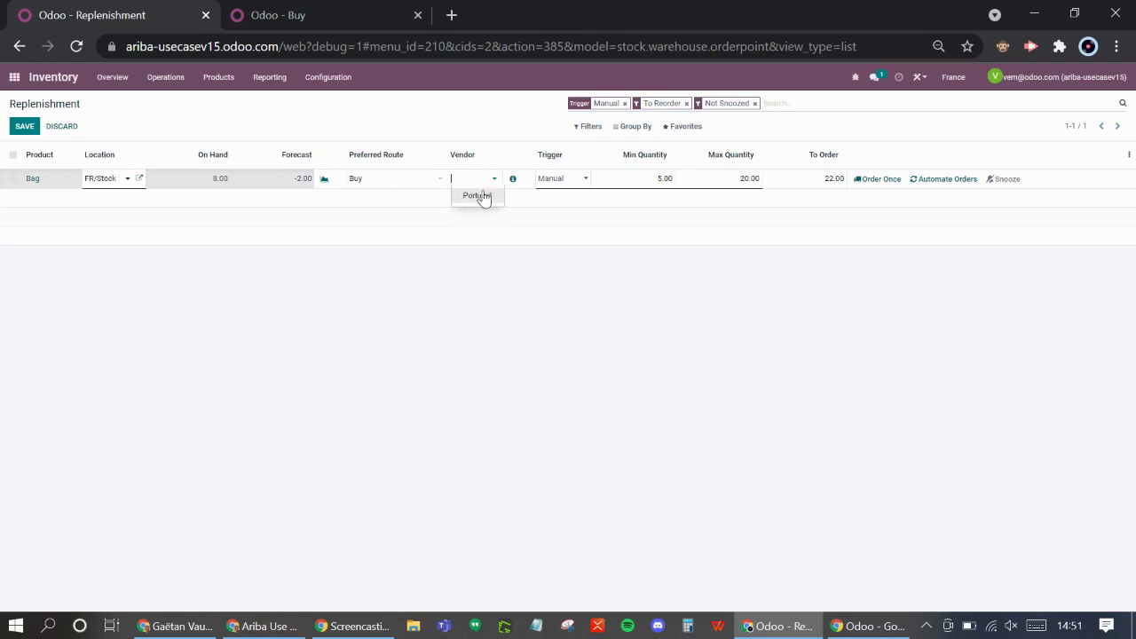
click(518, 132)
click(517, 132)
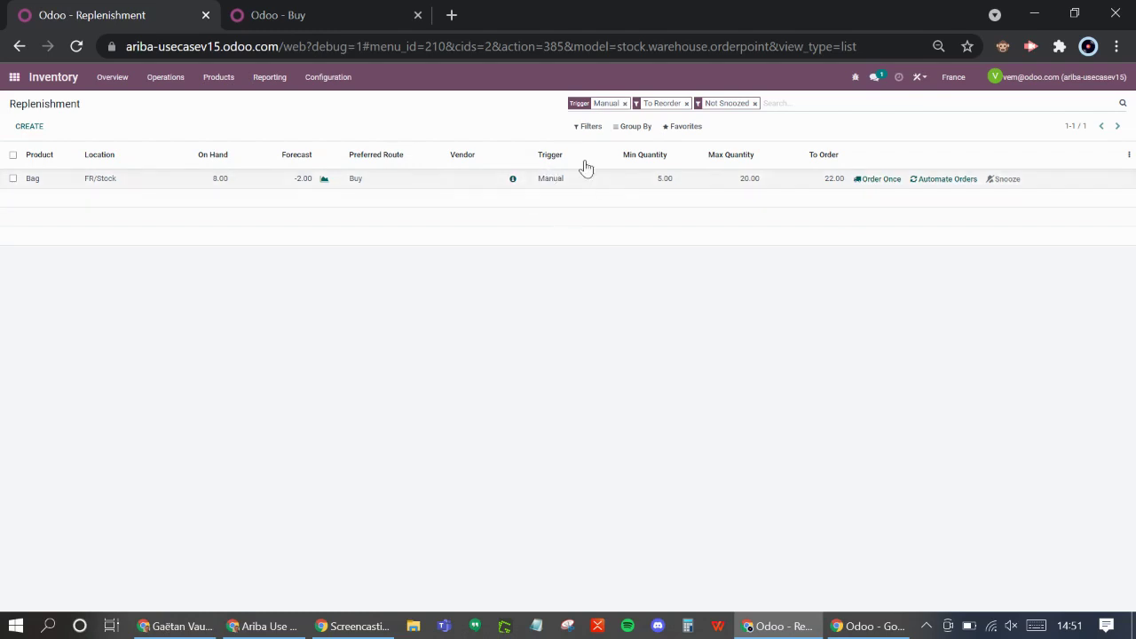
Set the Bag's quantity to order to 25 and order the replenishment once
click(827, 180)
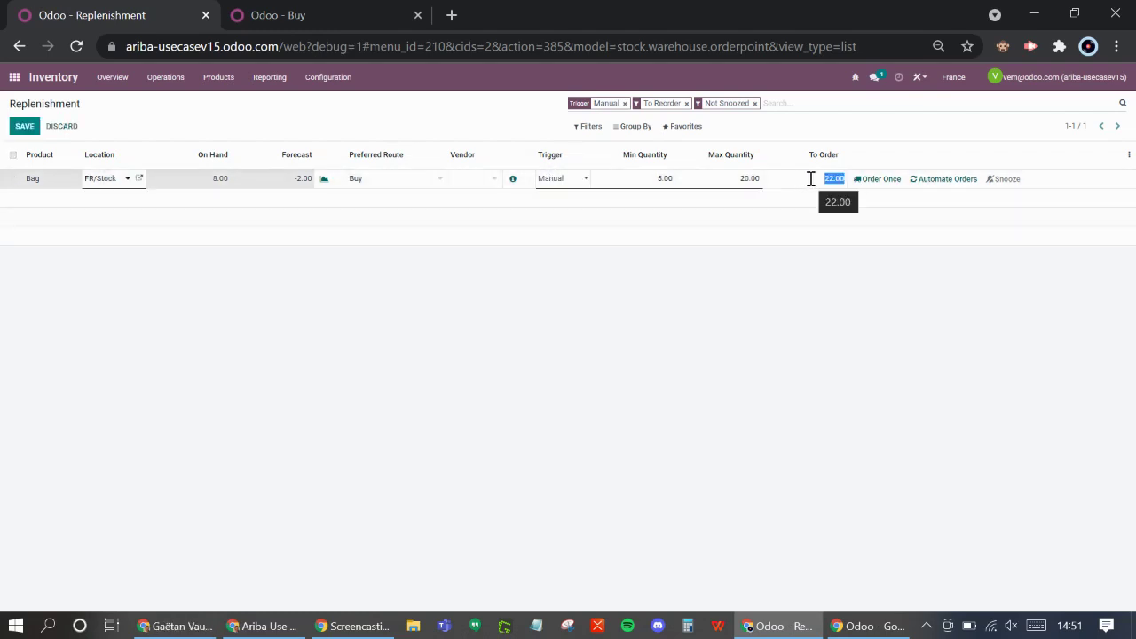
text(25)
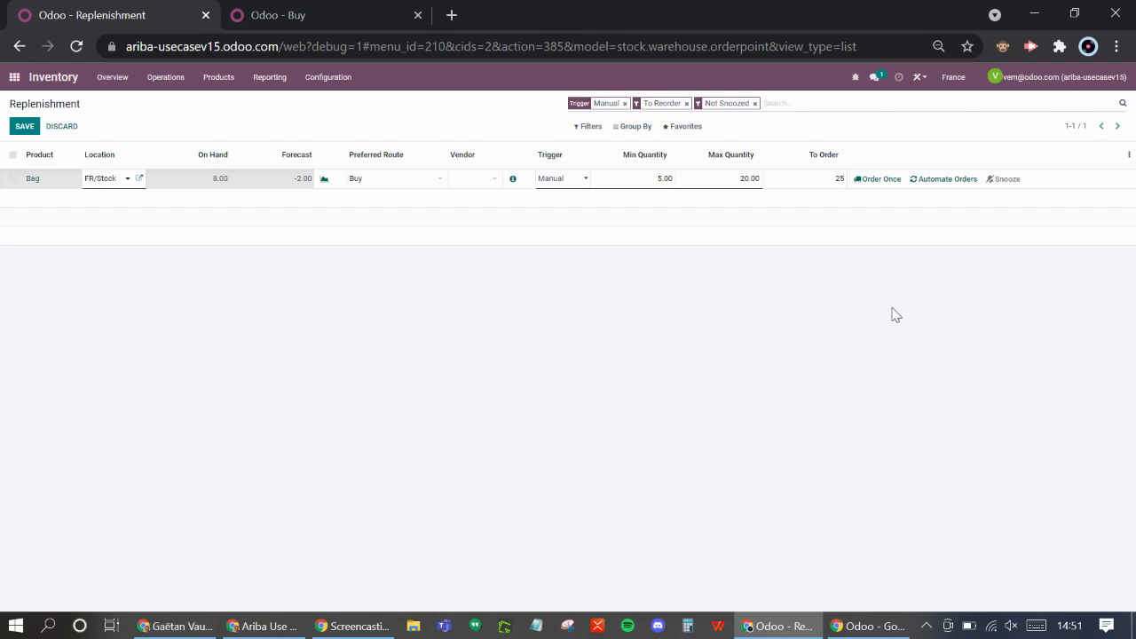
click(863, 346)
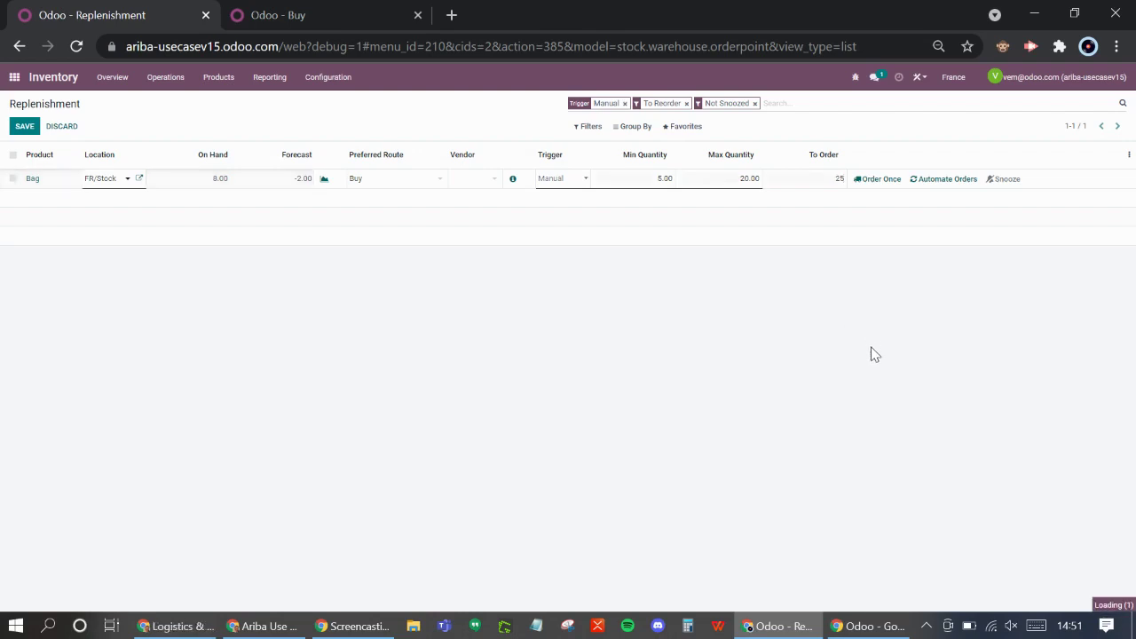
click(874, 182)
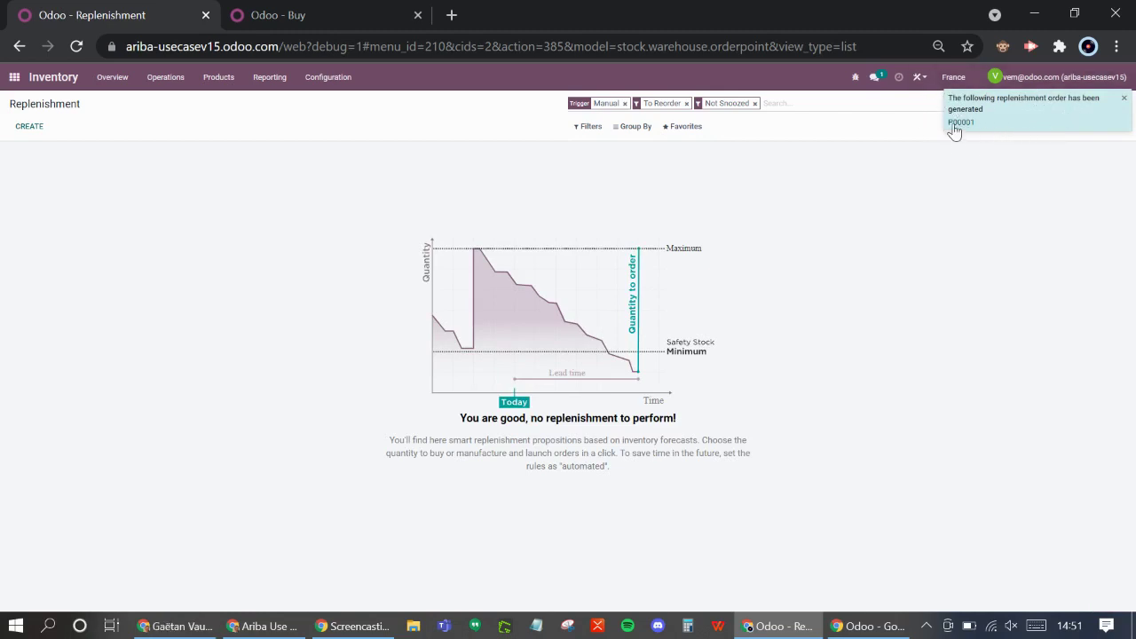
Open the generated request for quotation to Portugal in Purchase and confirm the order
click(16, 82)
click(608, 226)
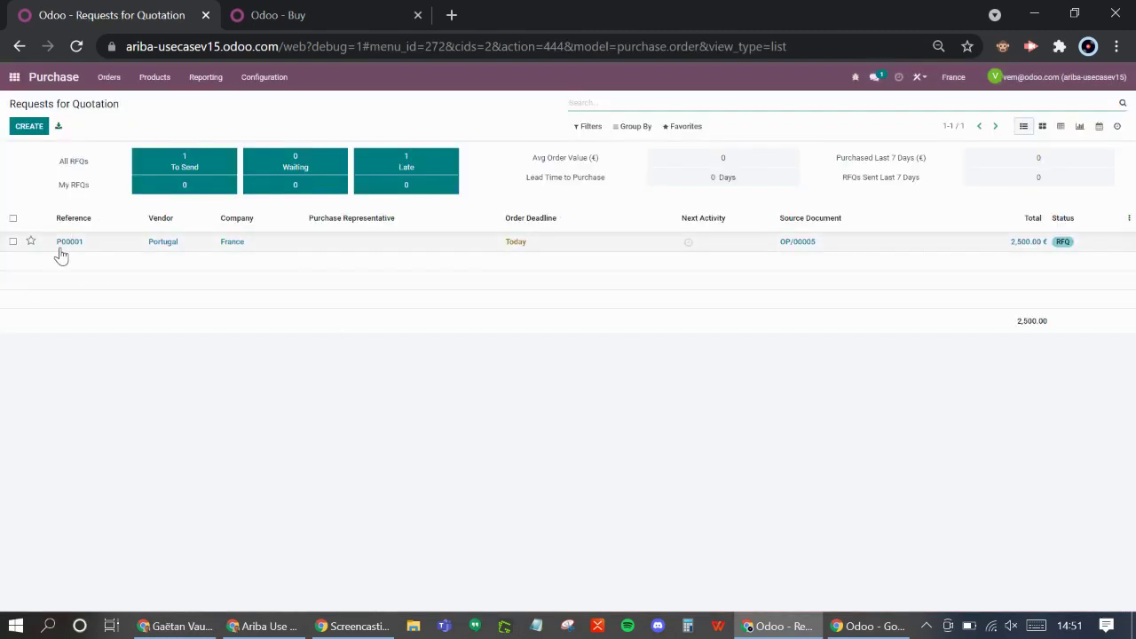
click(158, 248)
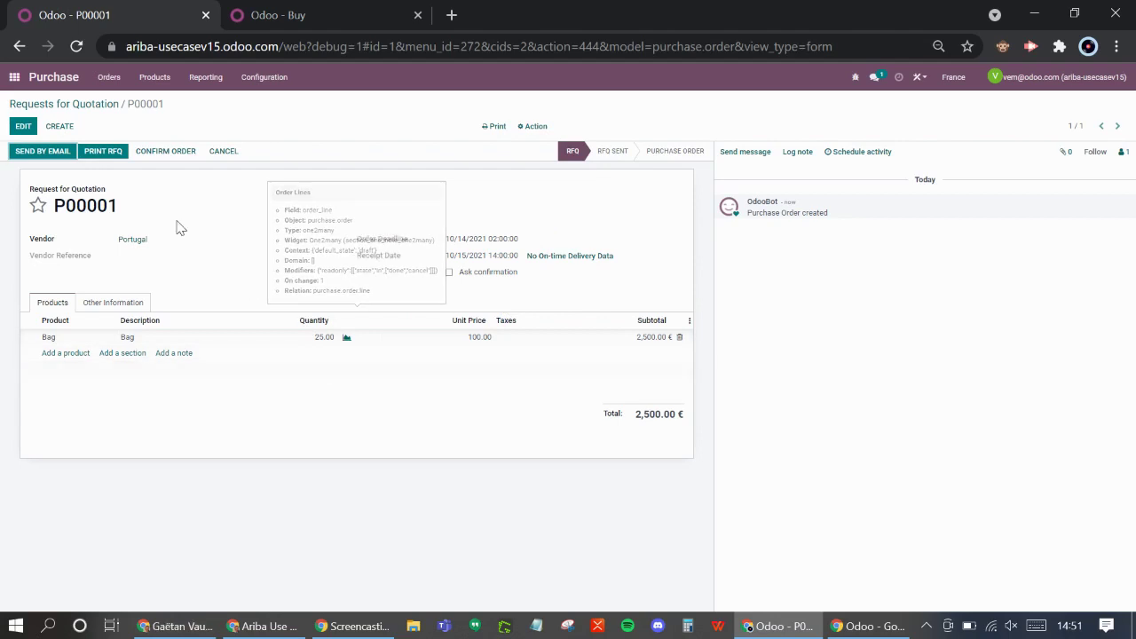
click(158, 153)
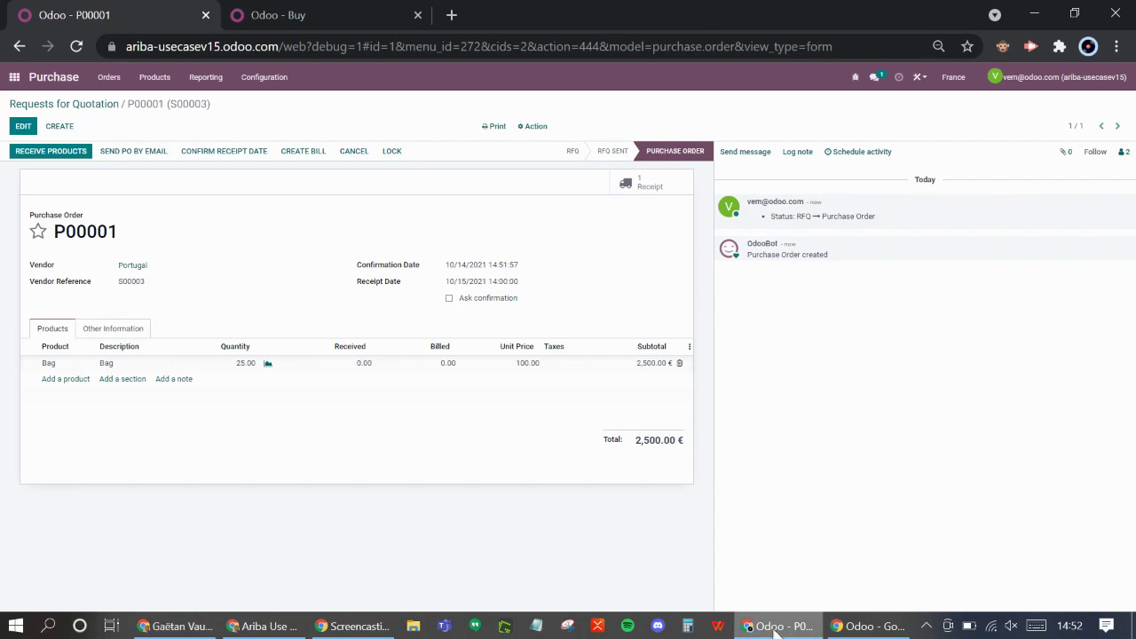
Switch to the Portugal company's Odoo window and open the sales order for France, with the My Quotations filter removed
click(843, 632)
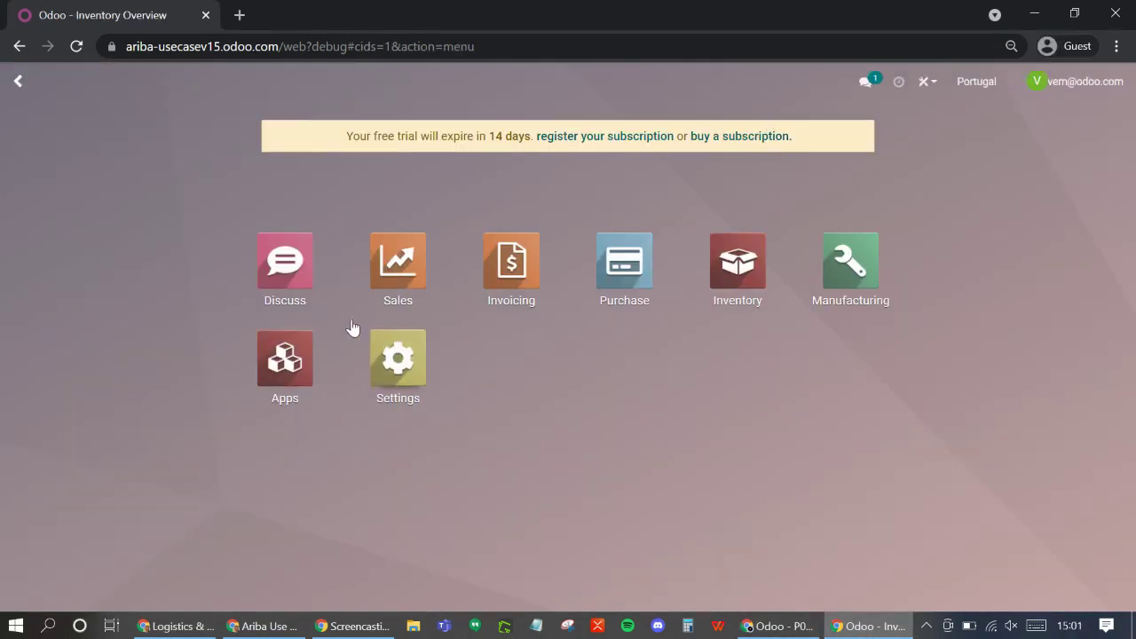
click(386, 284)
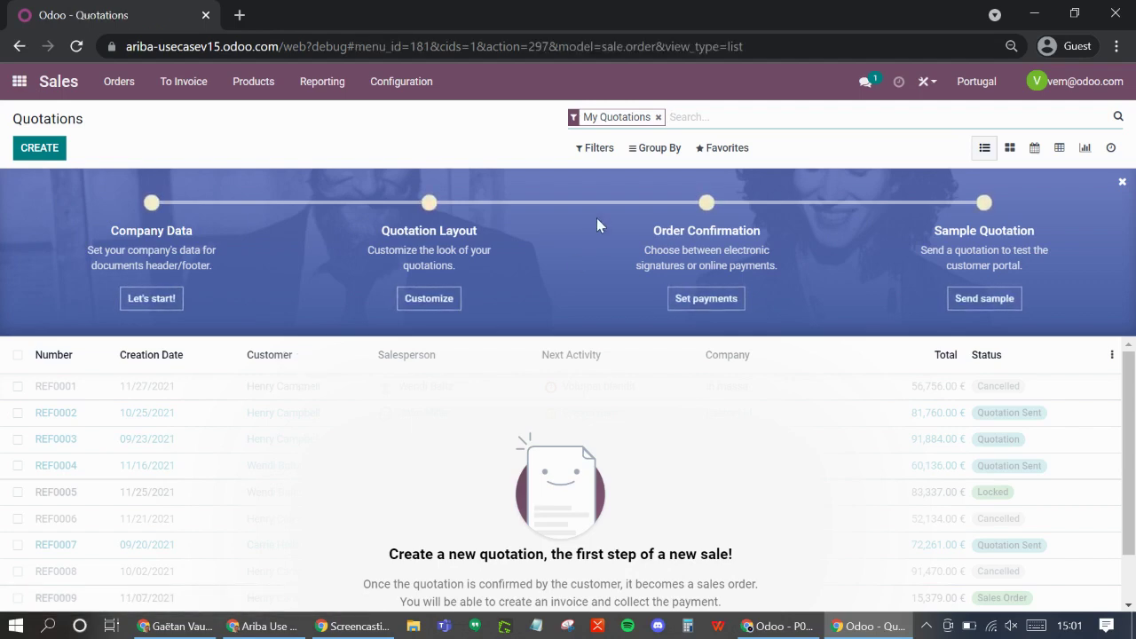
click(658, 117)
click(200, 396)
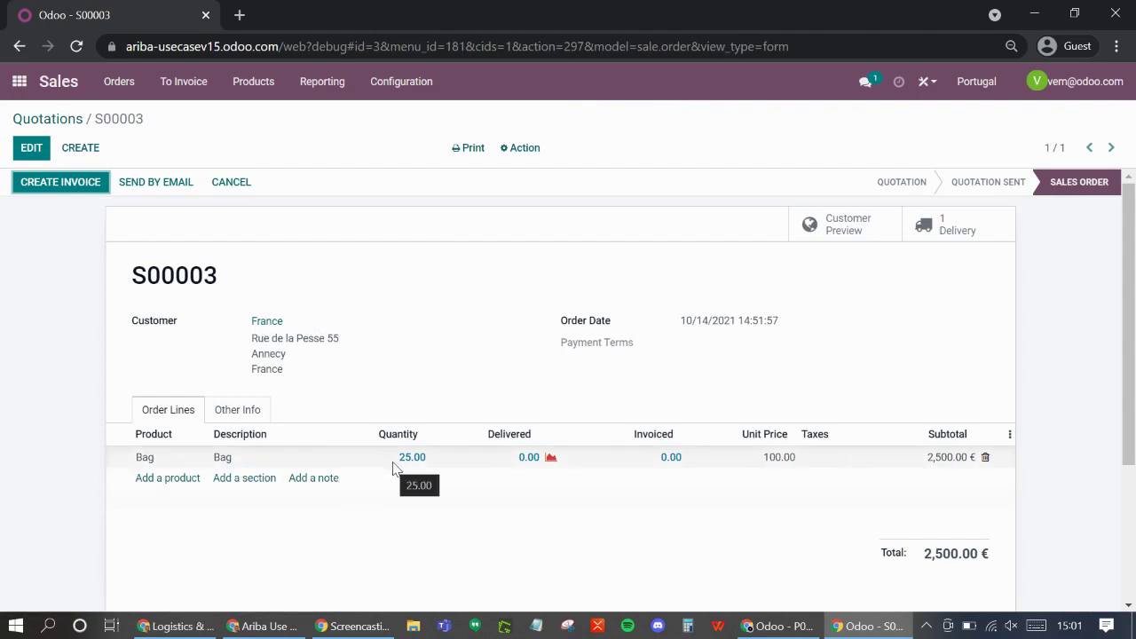
Check the availability of the Bag line and examine the forecasted quantity in its forecast report
click(550, 459)
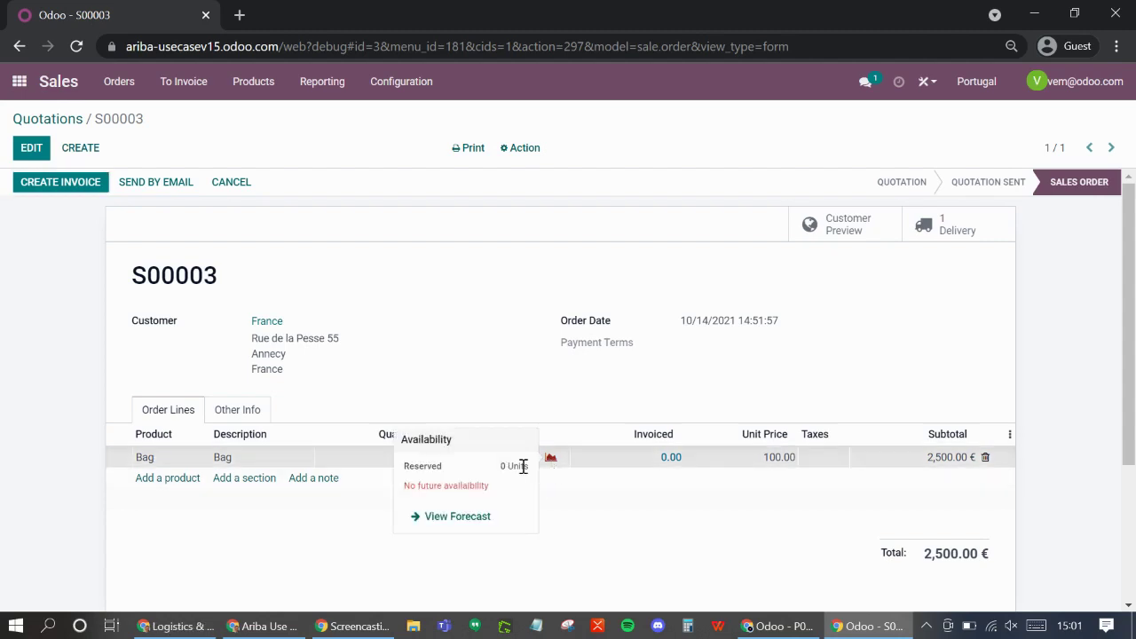
click(442, 522)
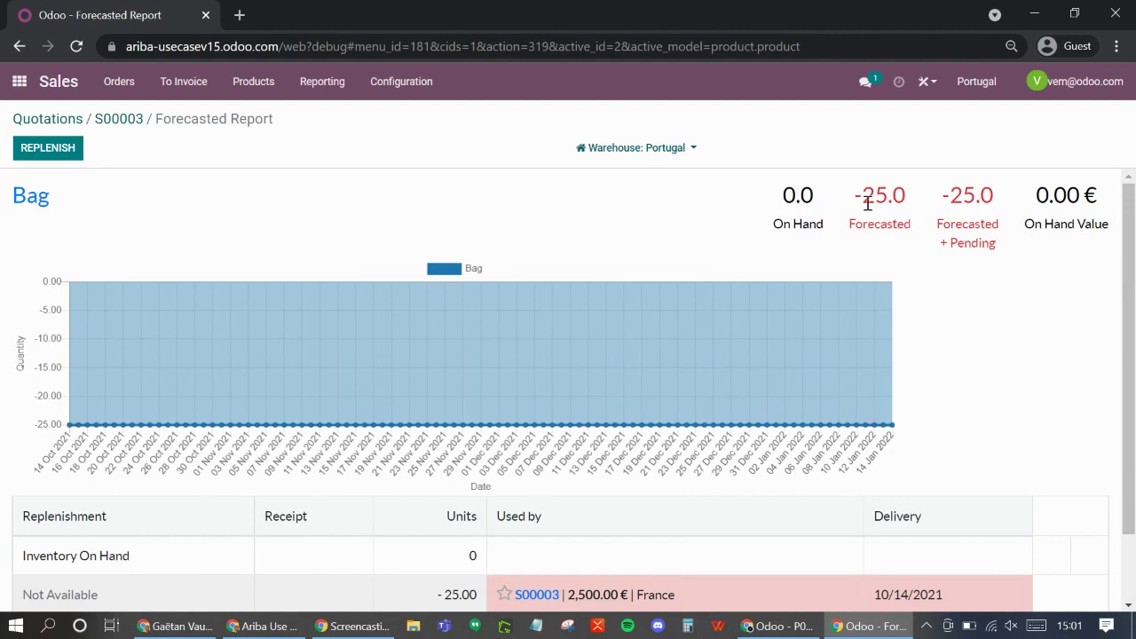
drag(855, 194, 928, 193)
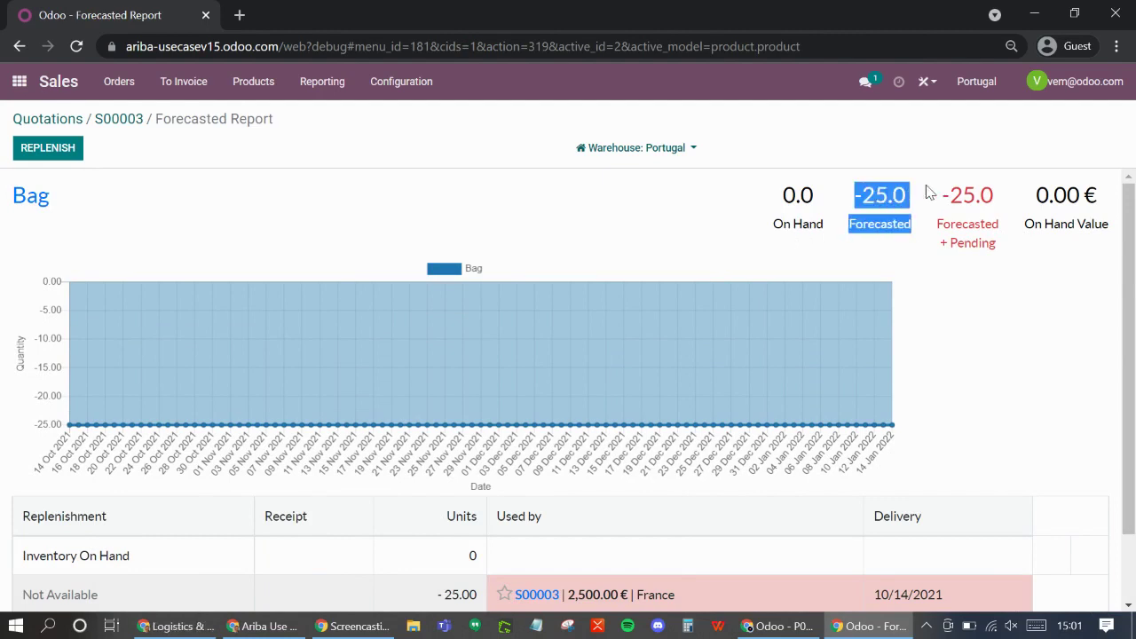
click(903, 249)
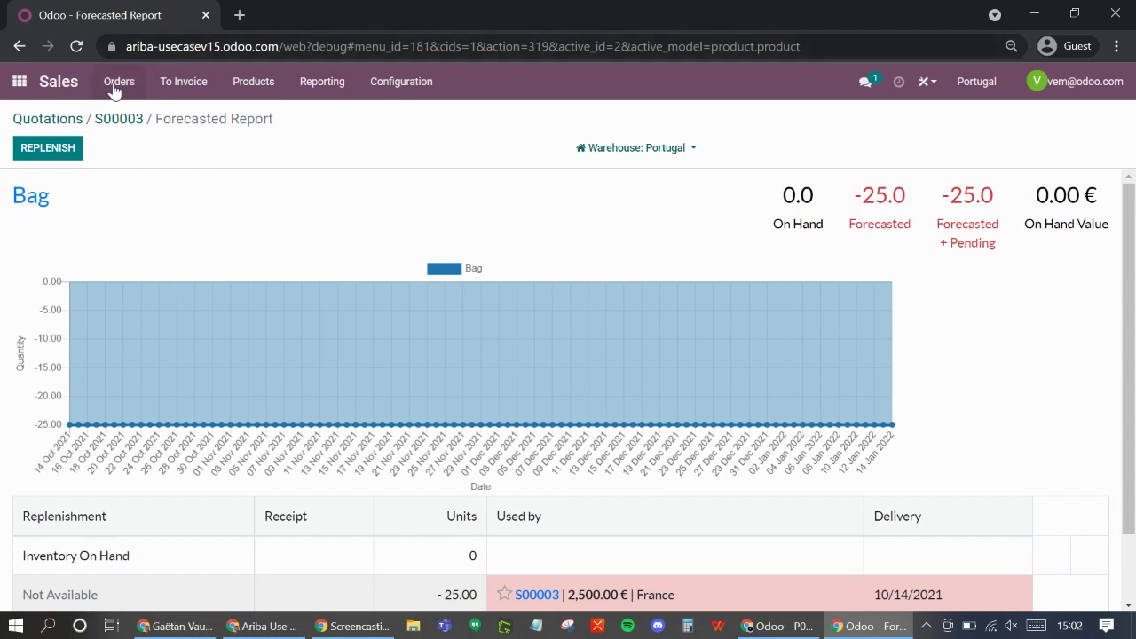
Open Portugal's replenishment list in Inventory and clear all of its default filters
click(19, 81)
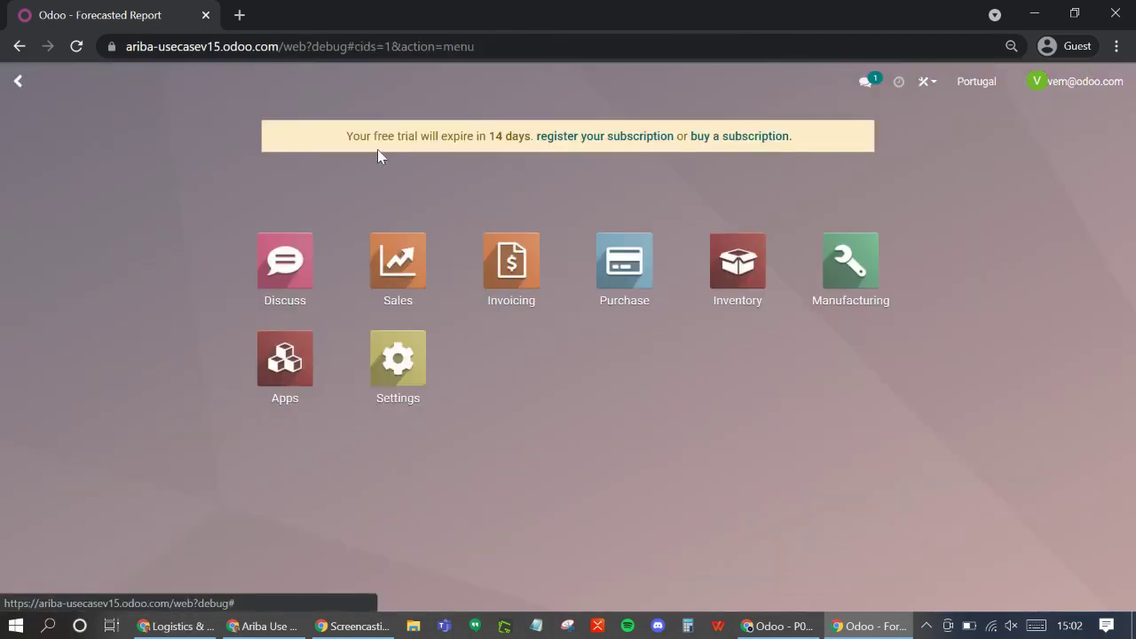
click(731, 283)
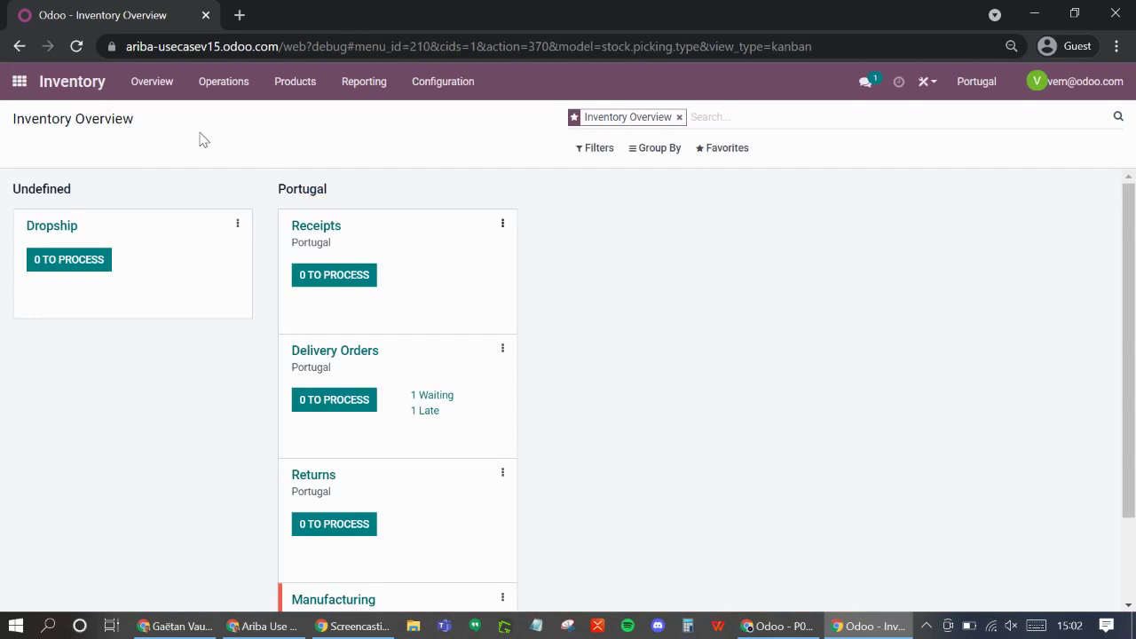
click(206, 84)
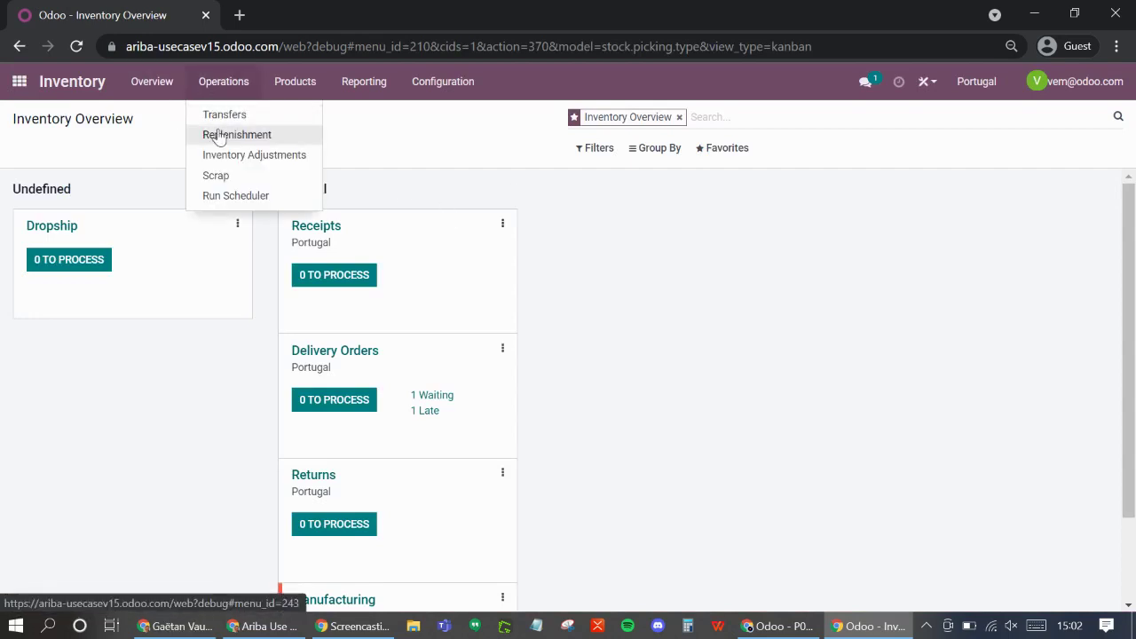
click(217, 136)
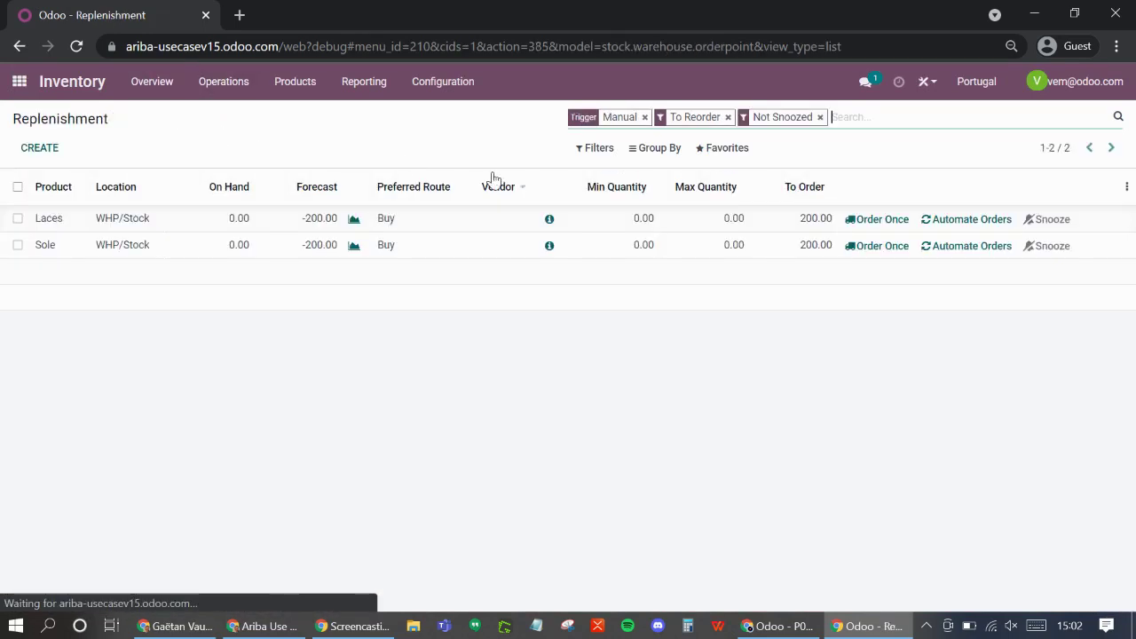
click(644, 117)
click(643, 116)
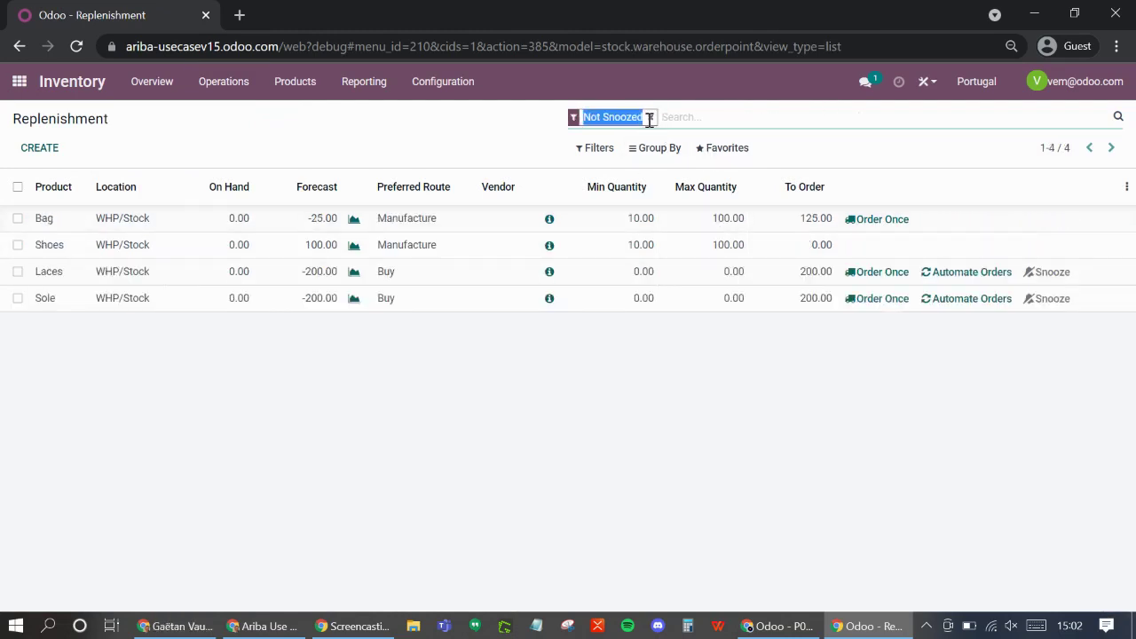
click(650, 117)
Group the replenishment list by category and order the Bag under Finished Products once
click(654, 148)
click(659, 238)
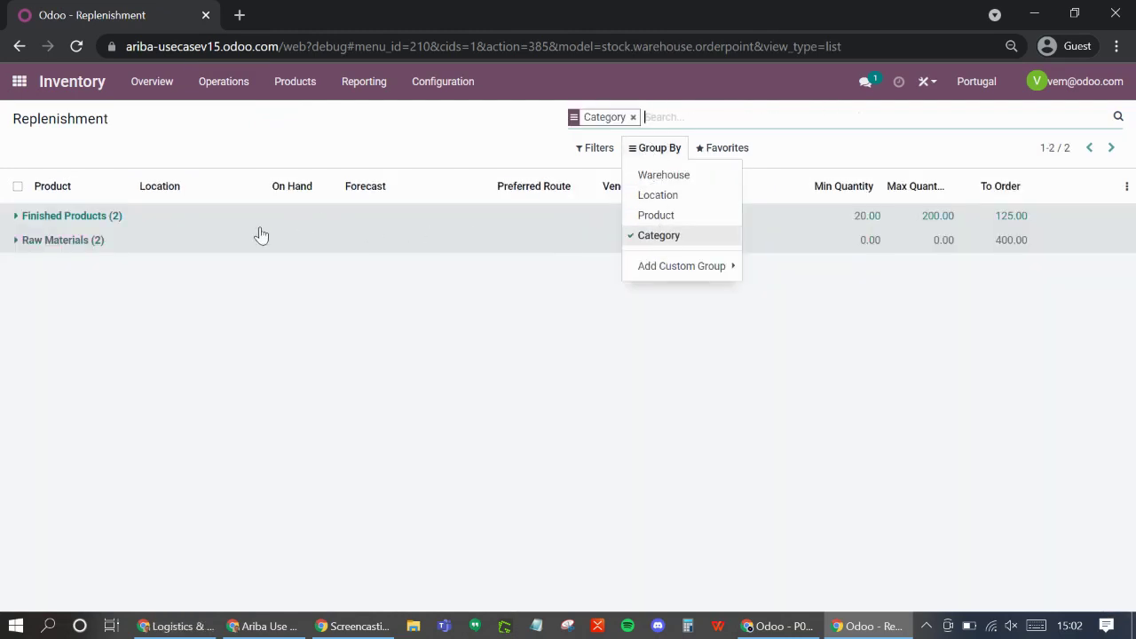
click(13, 215)
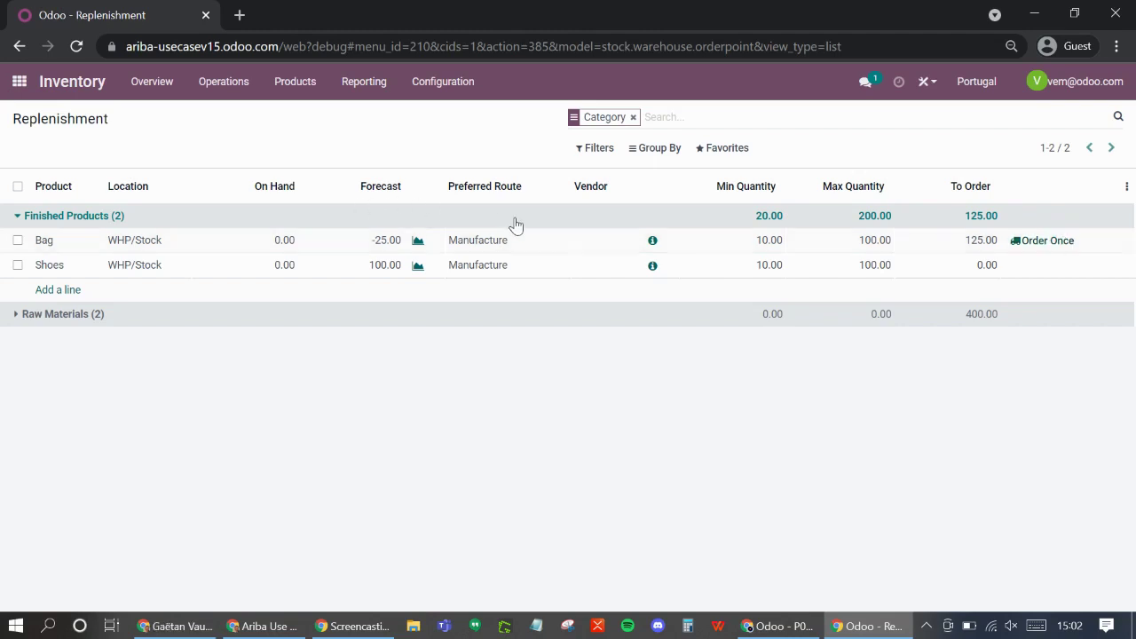
click(1040, 241)
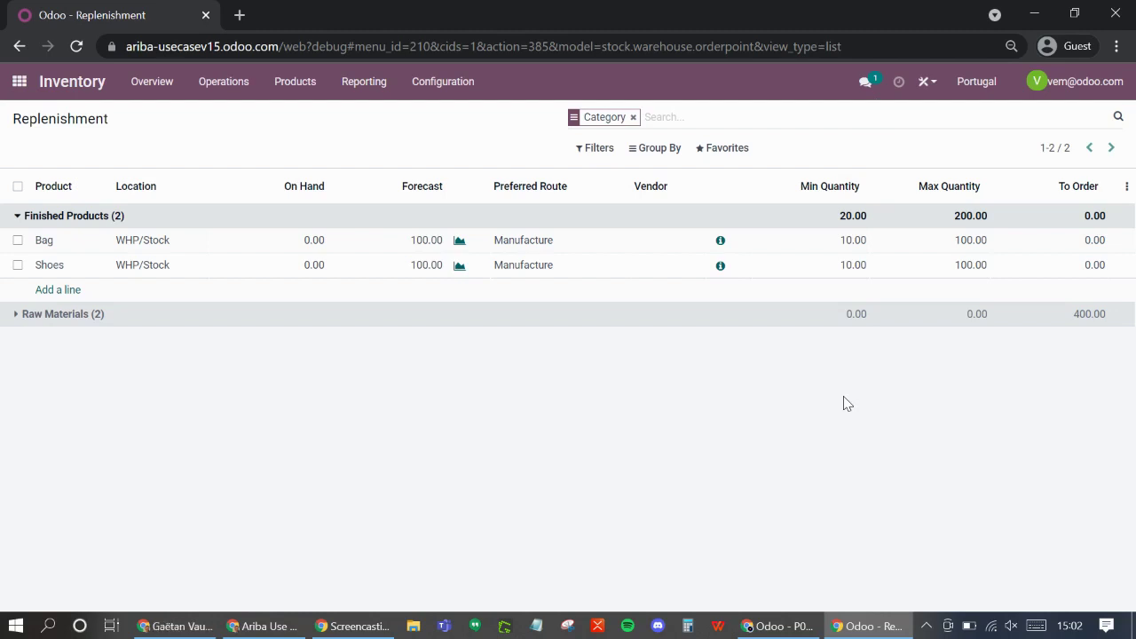
Open the Bag's manufacturing order in Manufacturing and mark it as done for the full quantity
click(17, 87)
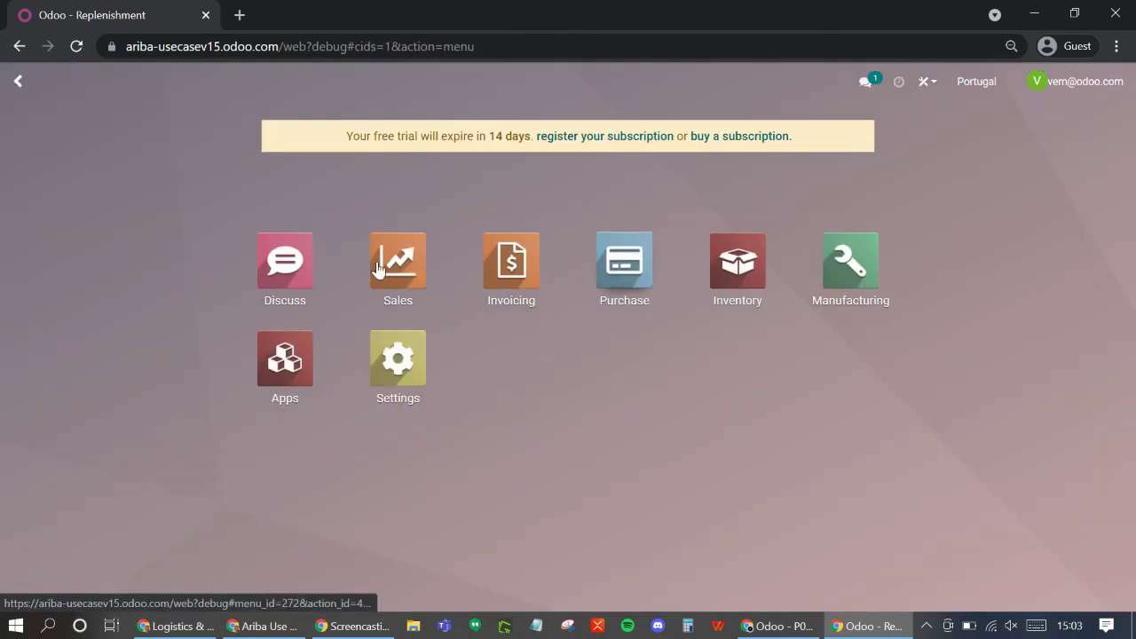
click(839, 274)
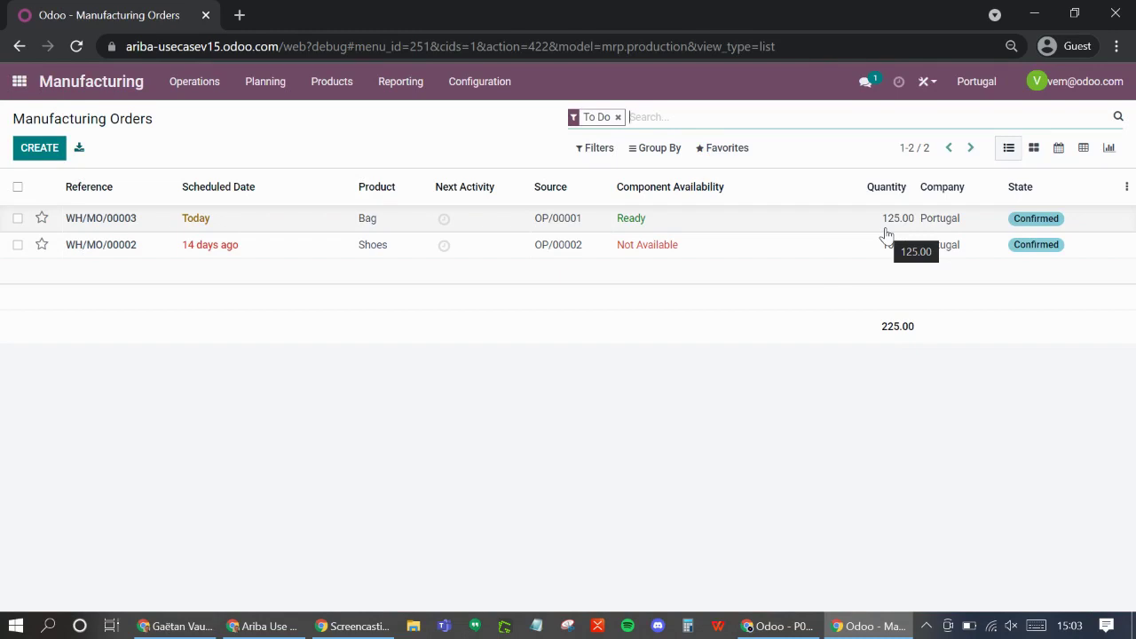
click(661, 222)
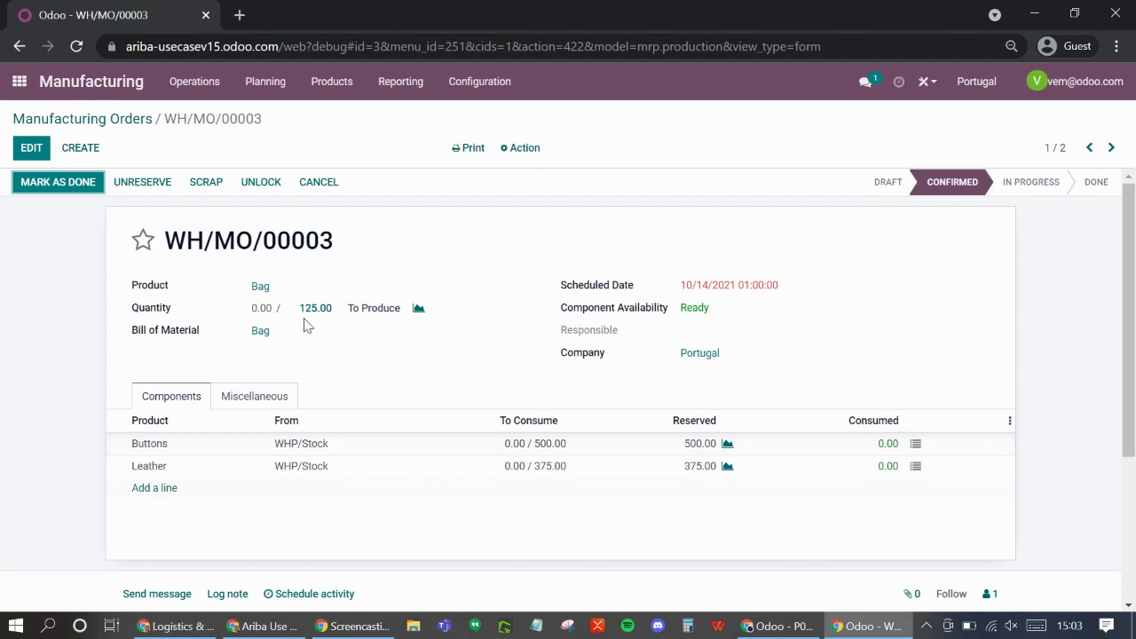
click(55, 188)
click(216, 227)
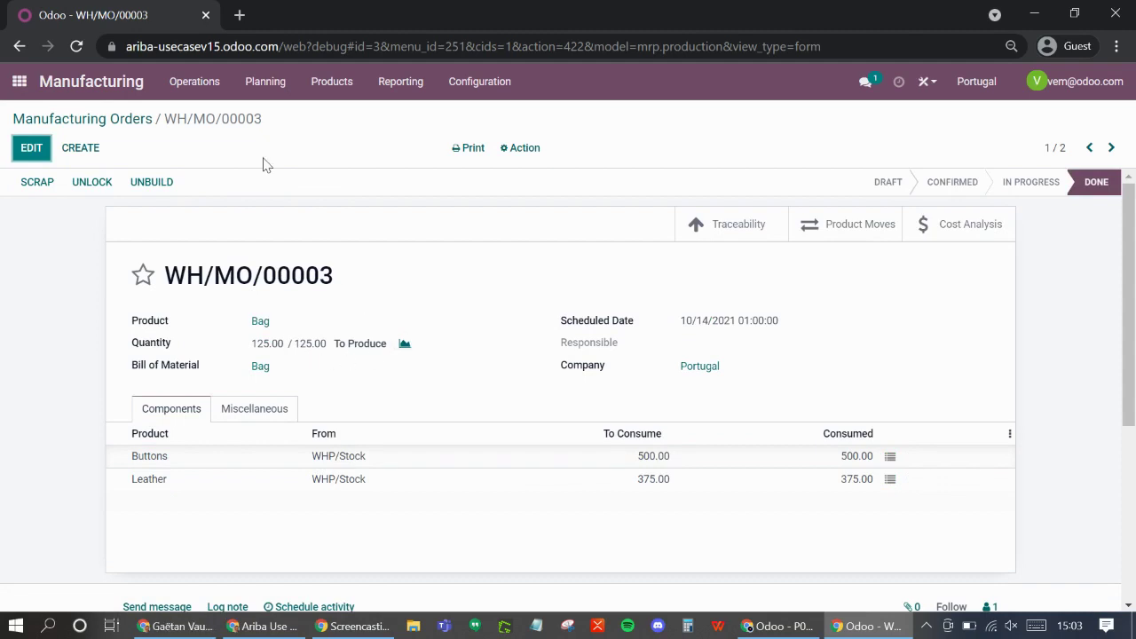
Open the Bag from the Manufacturing product list and examine its on-hand quantity by location
click(317, 89)
click(334, 120)
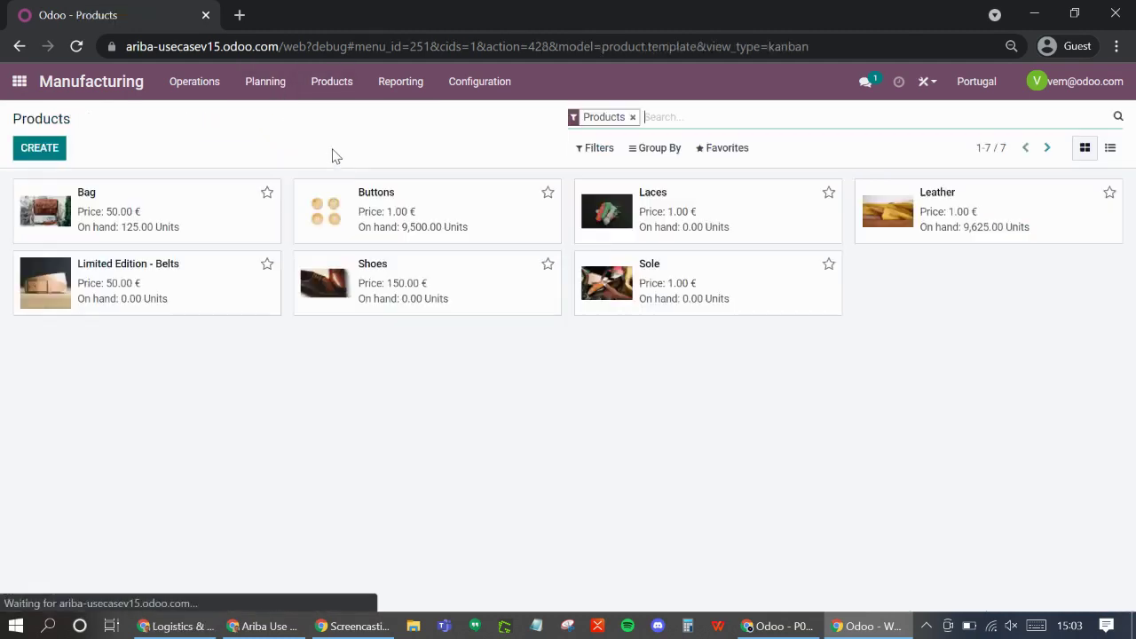
click(162, 201)
click(152, 228)
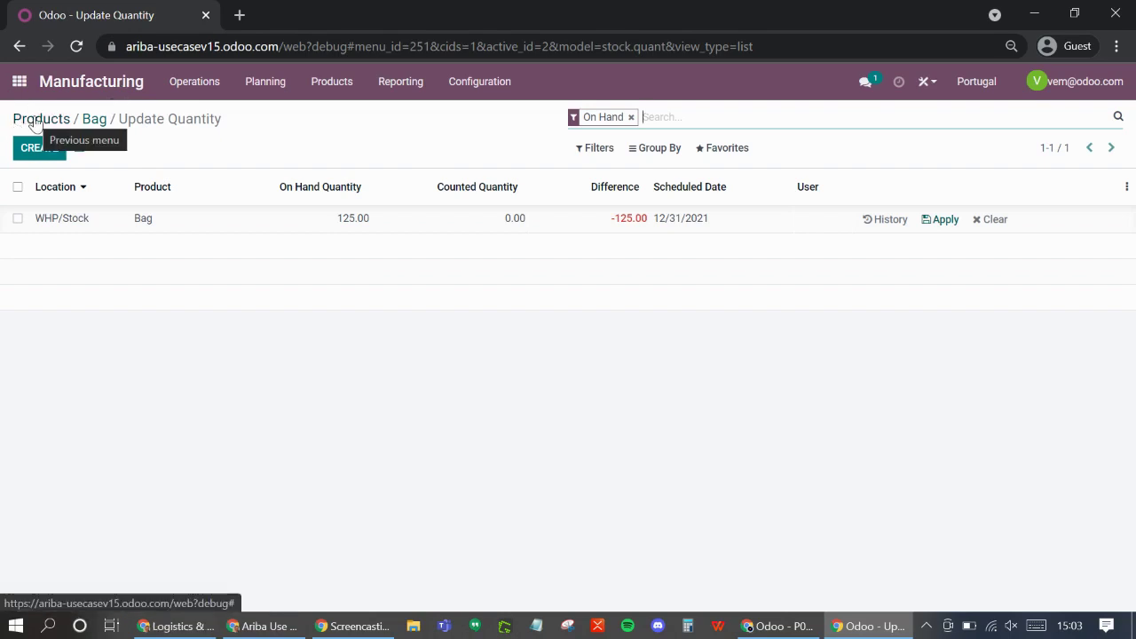
Open Portugal's ready Bag delivery order to France in Inventory and validate it as an immediate transfer of all quantities
click(18, 81)
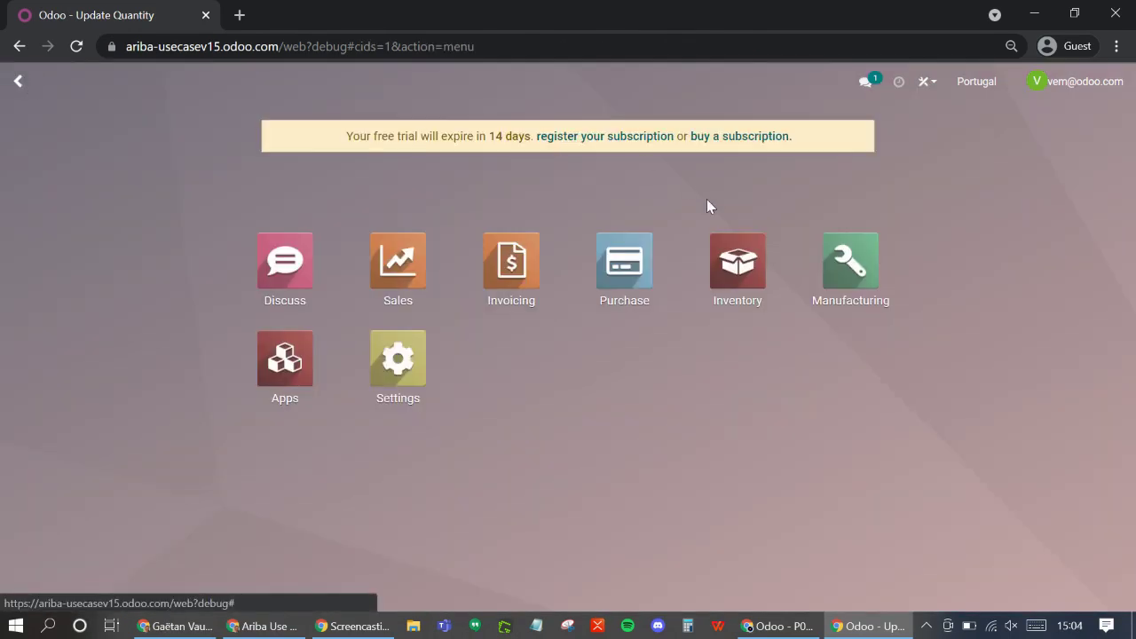
click(737, 261)
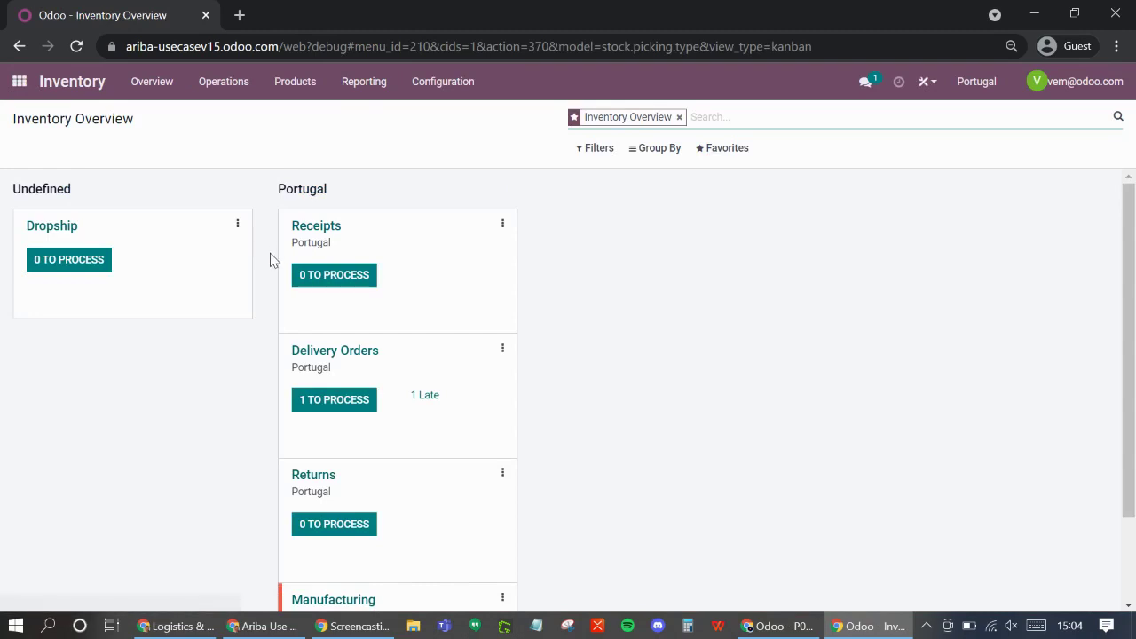
scroll(288, 267, down, 2)
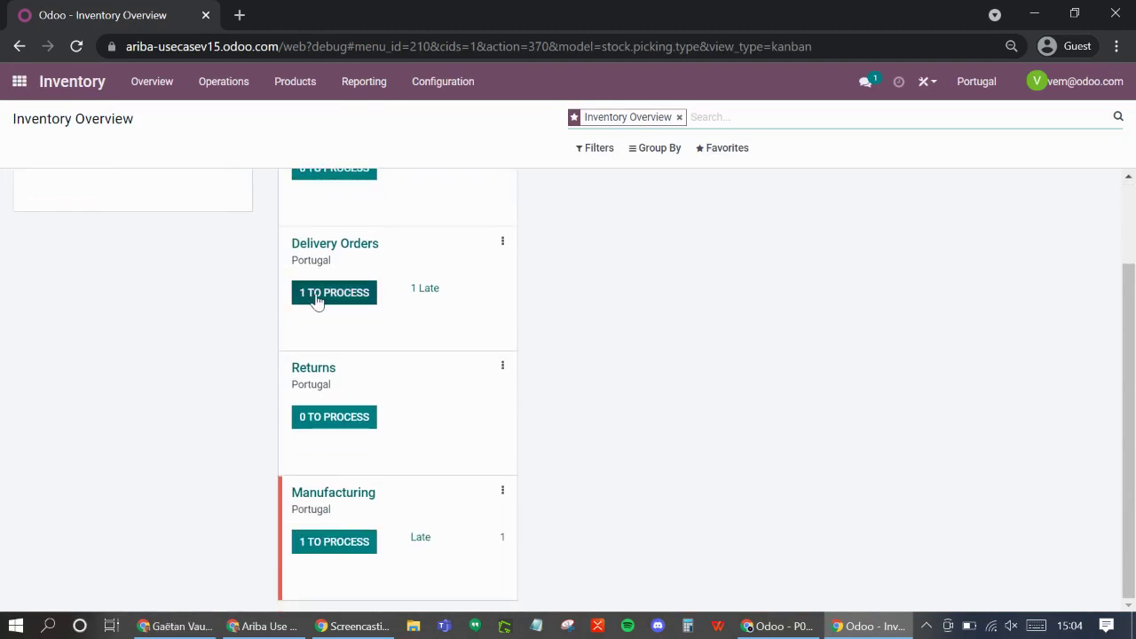
click(318, 300)
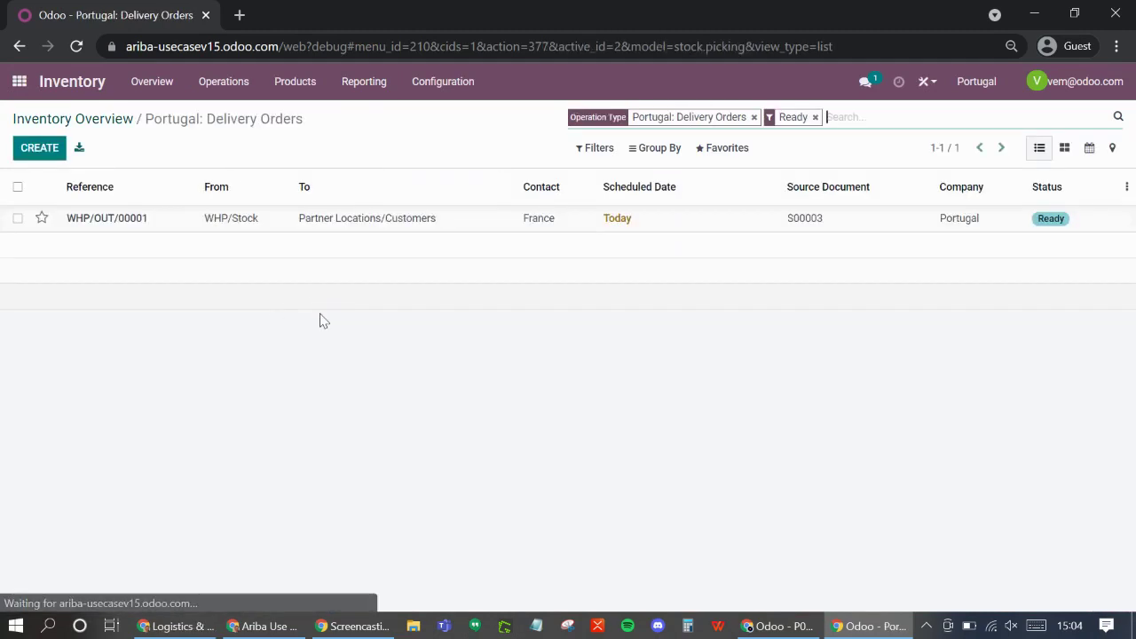
click(359, 224)
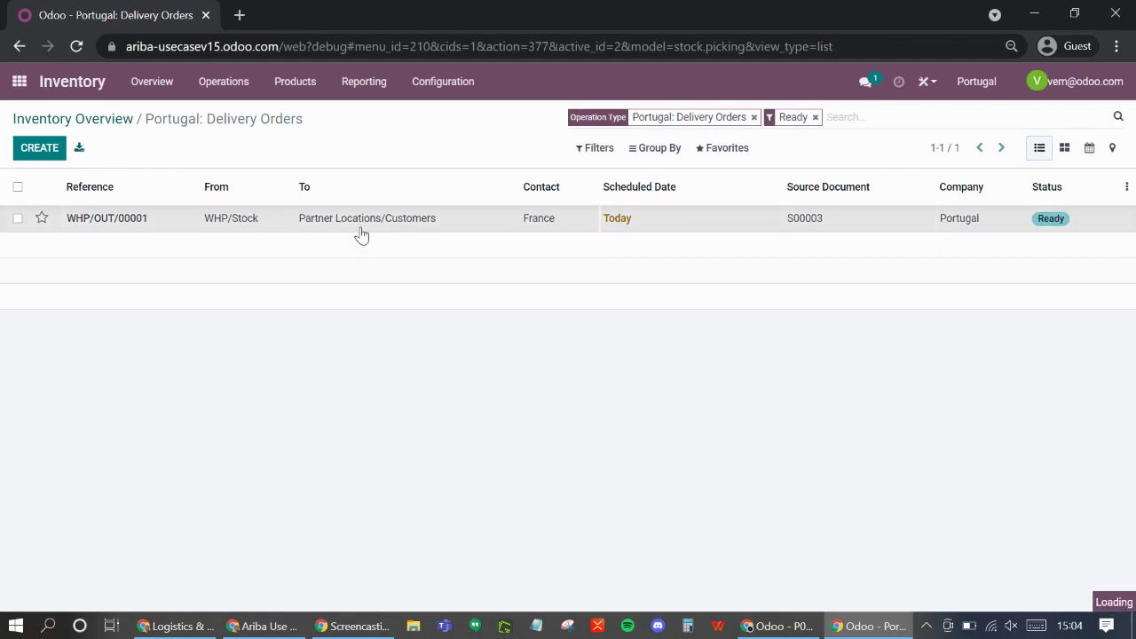
drag(243, 289, 317, 294)
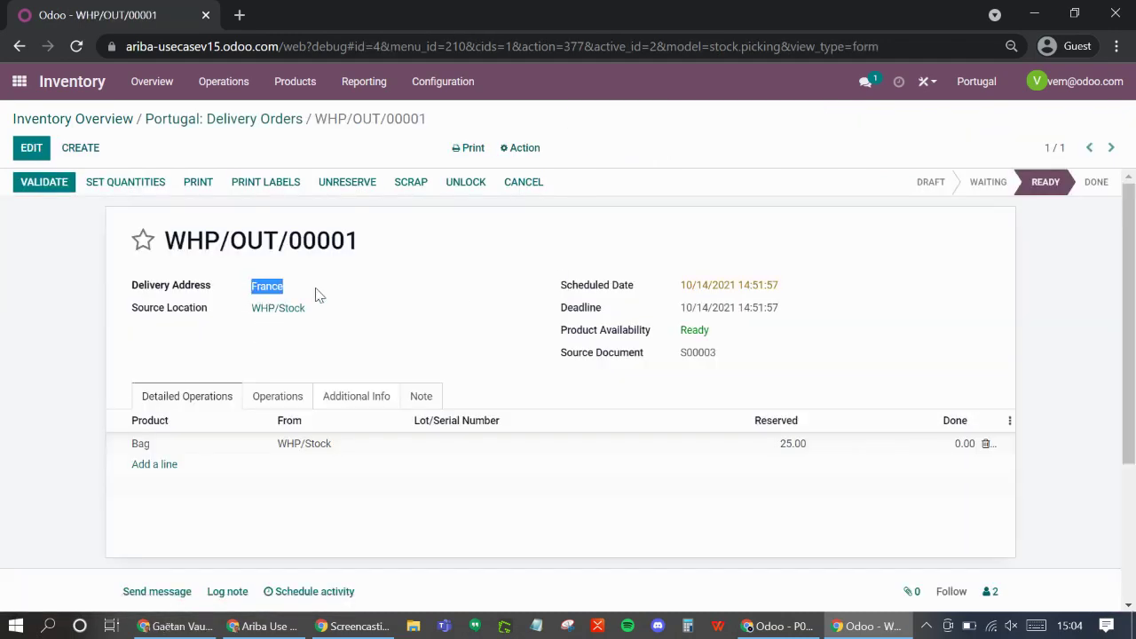
click(424, 346)
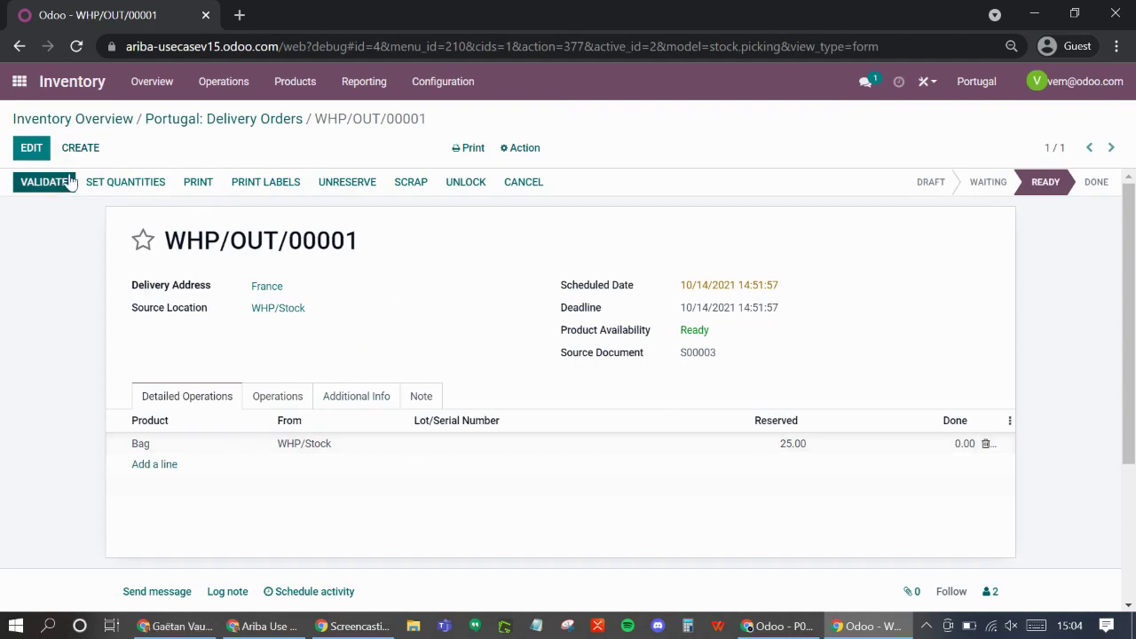
click(45, 182)
click(213, 227)
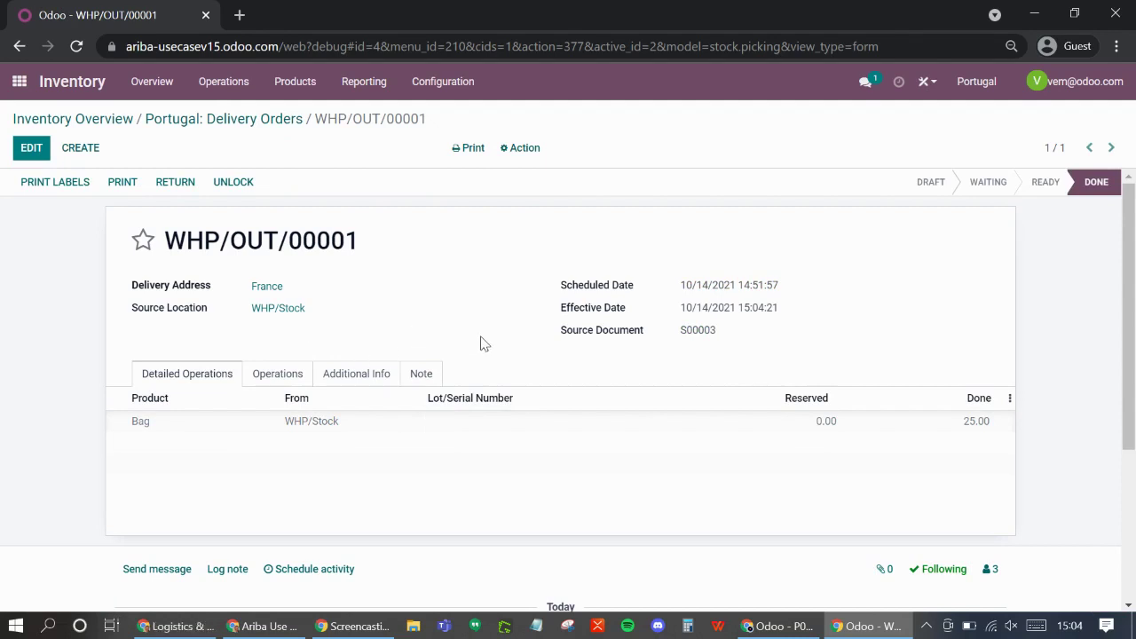
Switch to the France company window and validate its ready receipt from Portugal in Inventory as an immediate transfer of all quantities
click(772, 627)
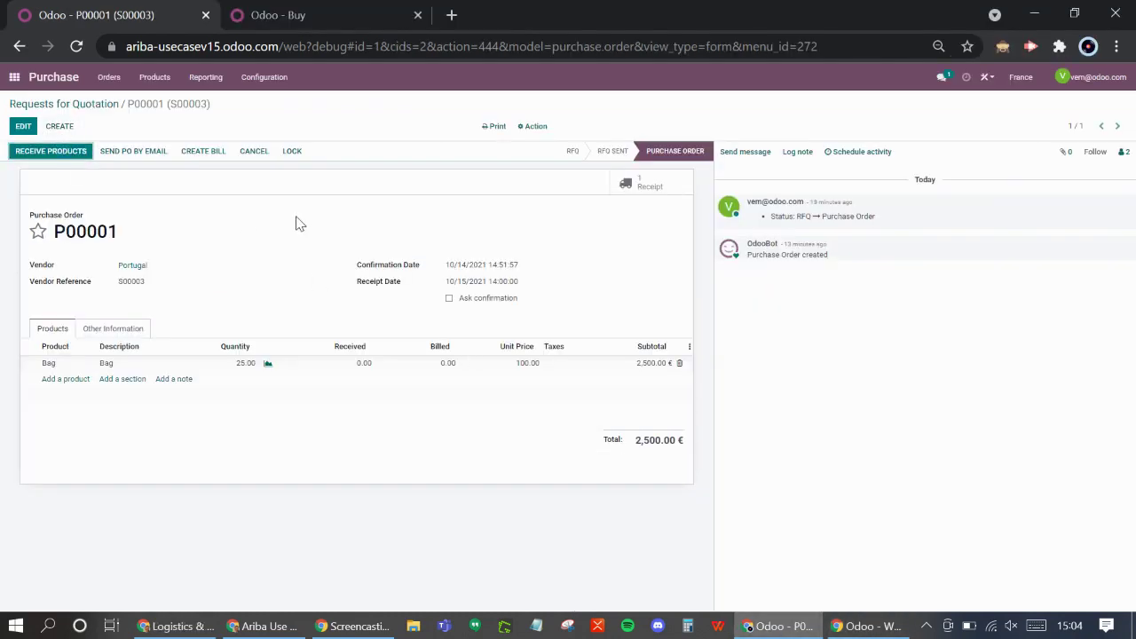
key(ctrl+plus)
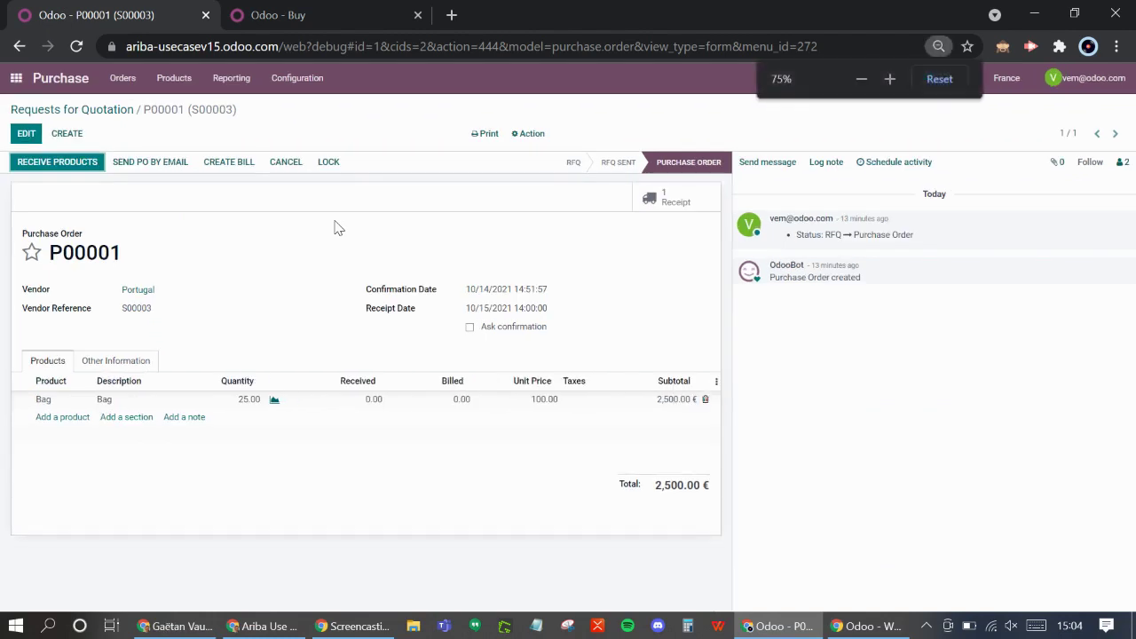
click(14, 77)
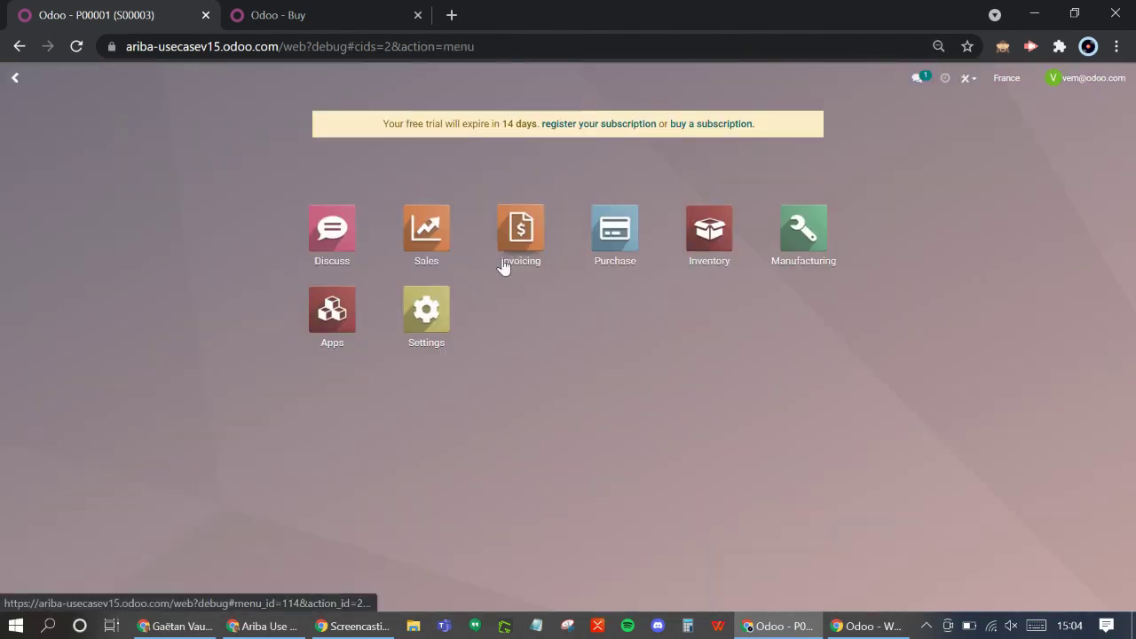
click(724, 247)
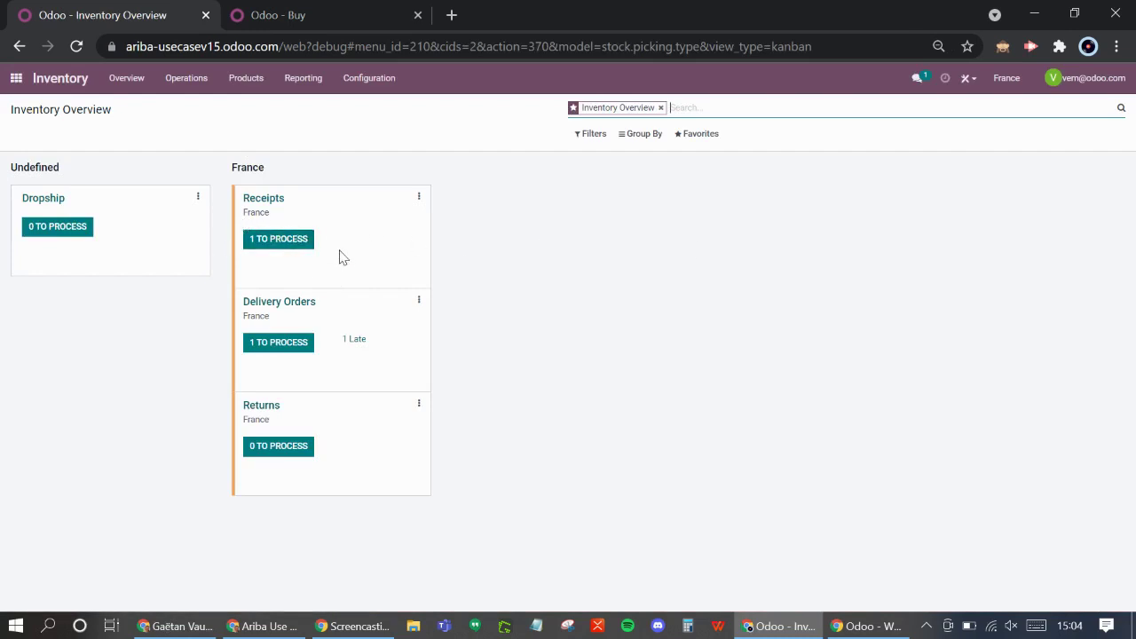
click(278, 245)
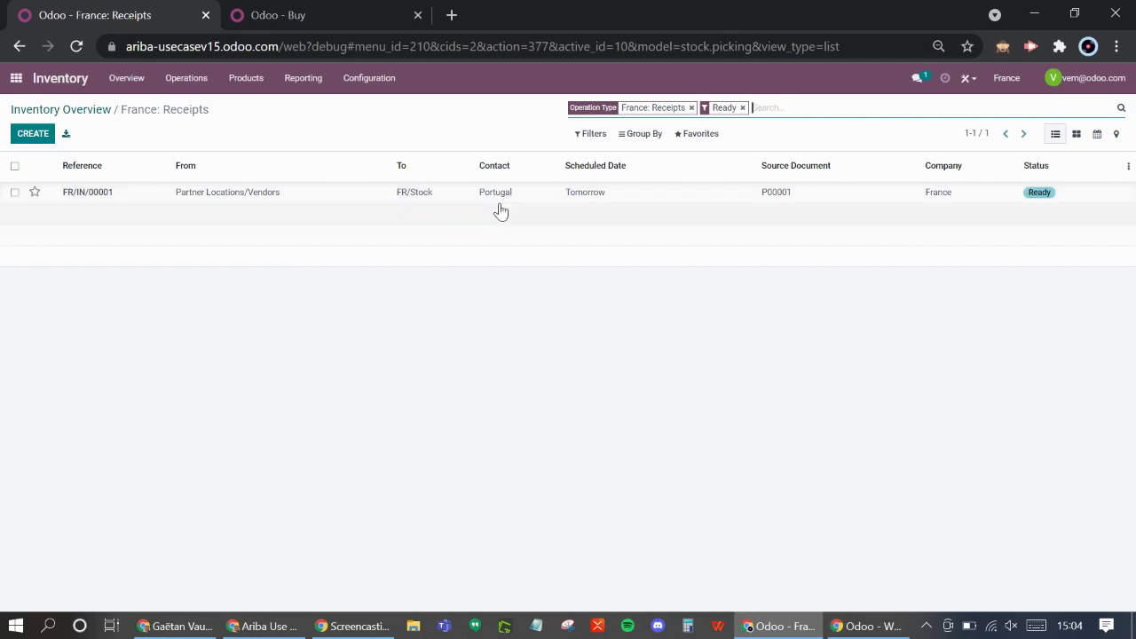
click(495, 199)
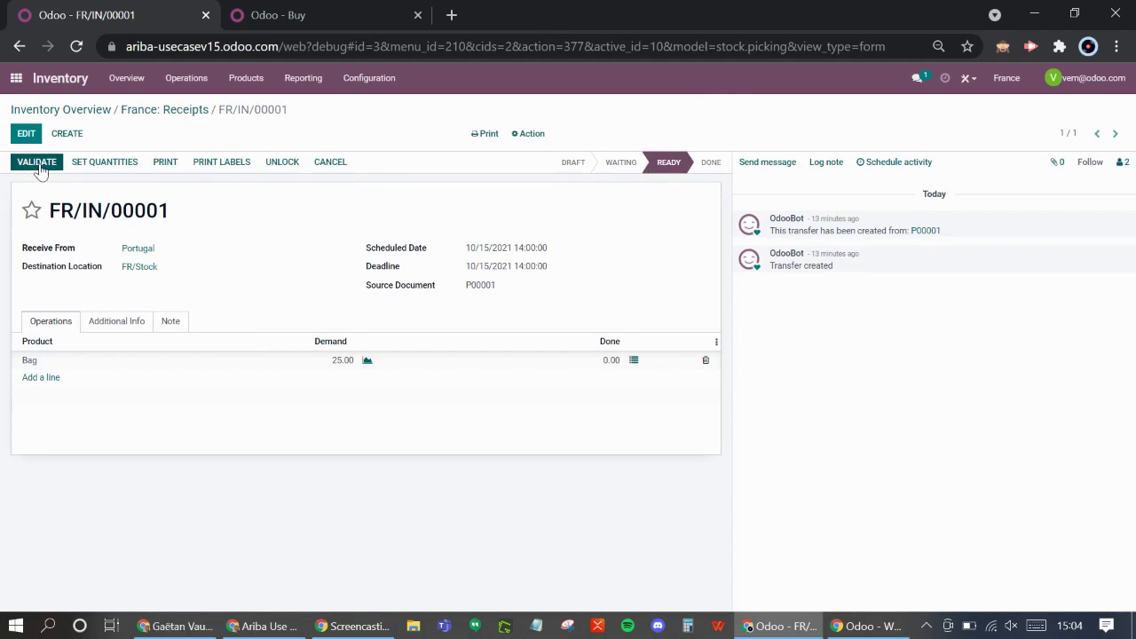
click(39, 170)
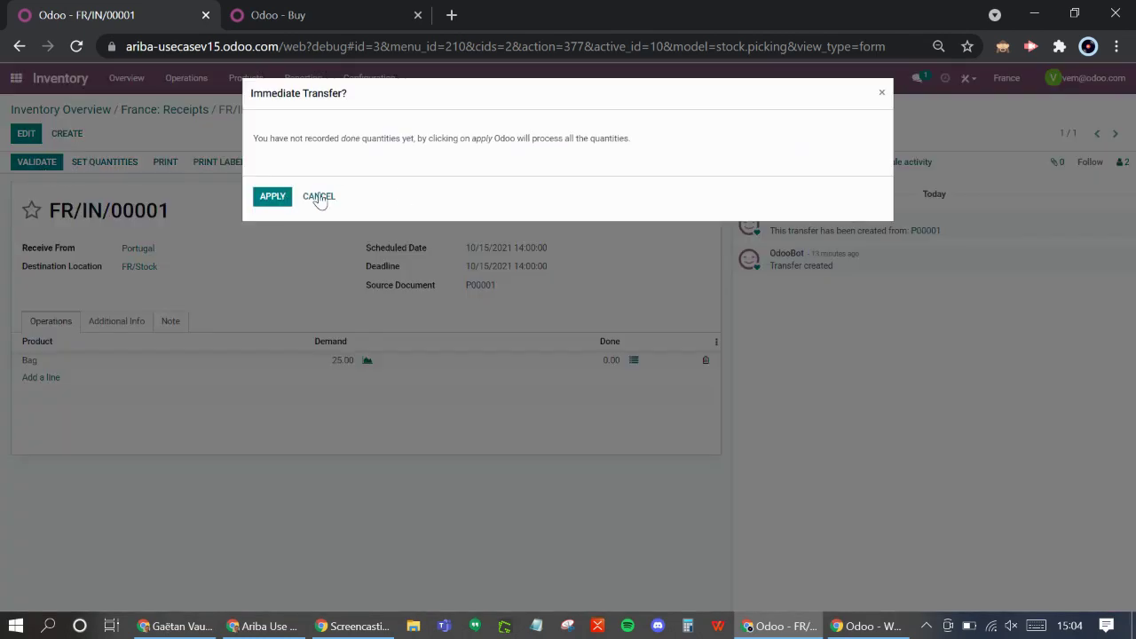
click(273, 196)
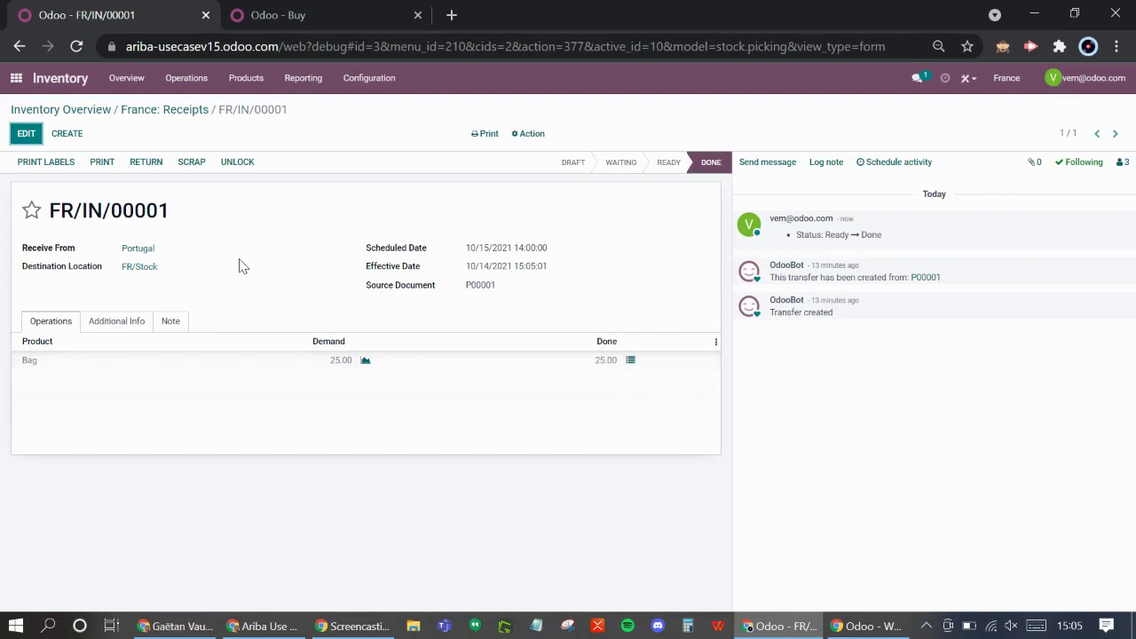
Open France's Inventory Report and expand the Bag down to FR/Stock to examine its on-hand and available quantities
click(89, 110)
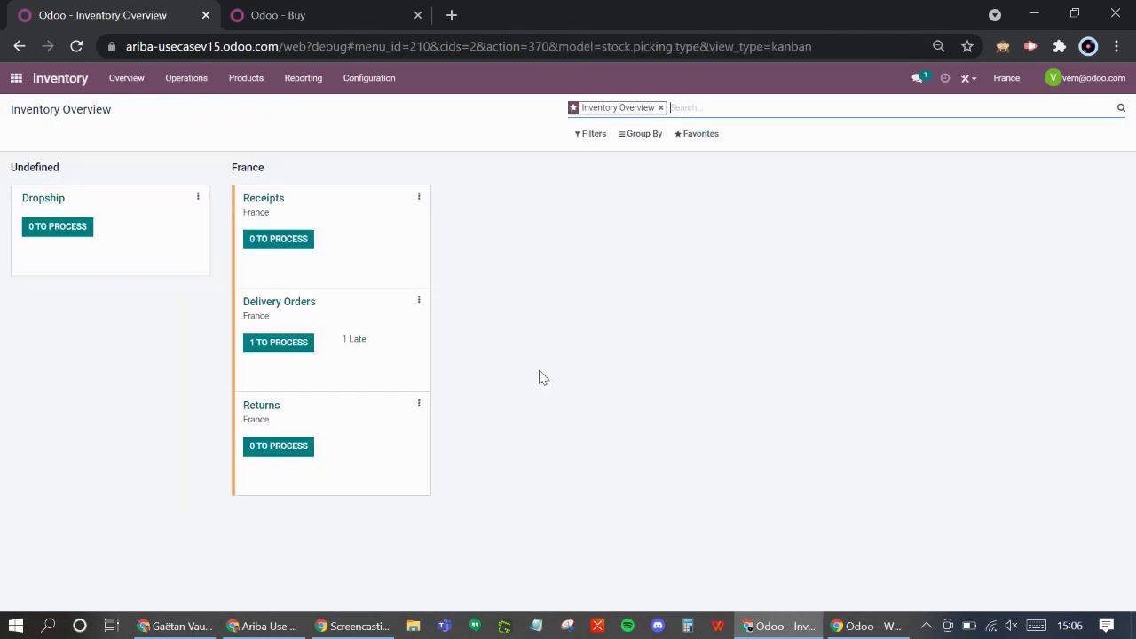
click(302, 80)
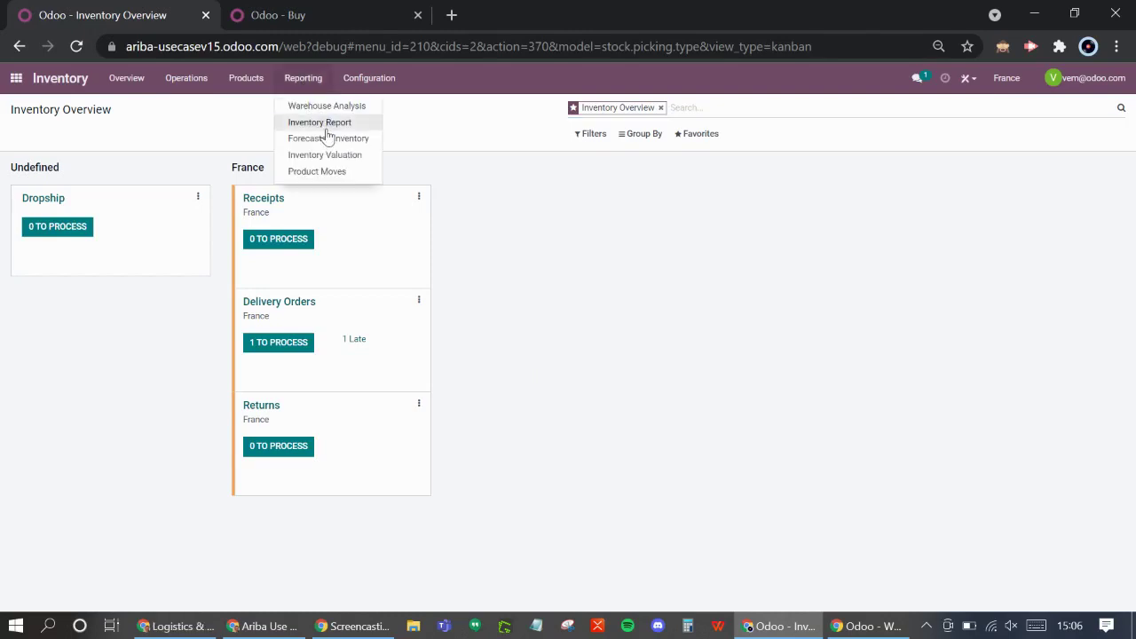
click(326, 125)
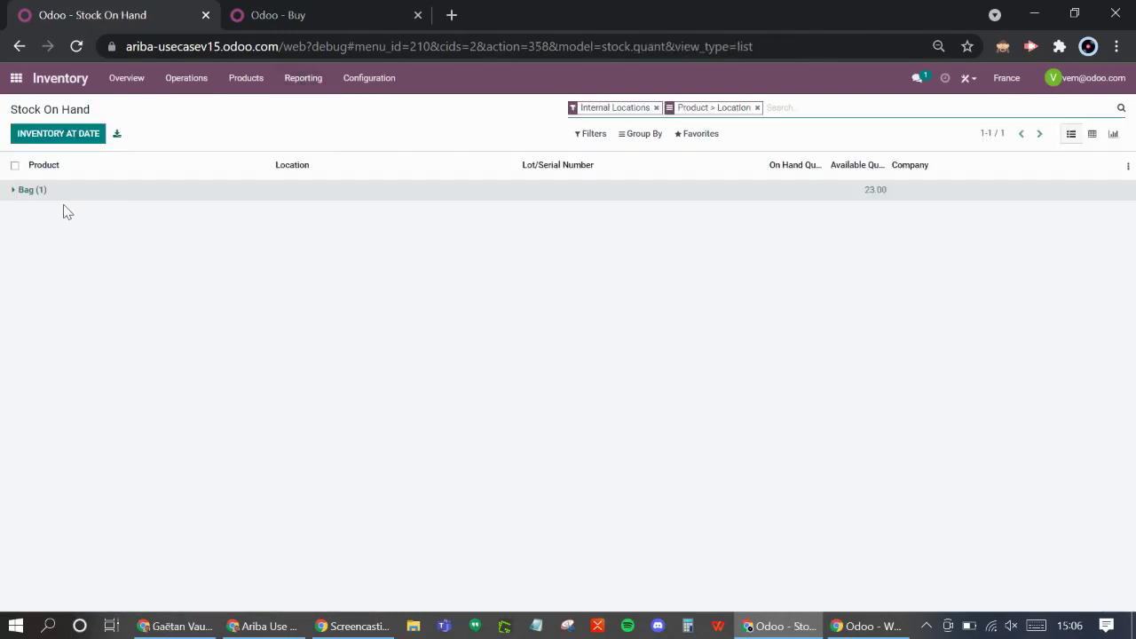
click(13, 190)
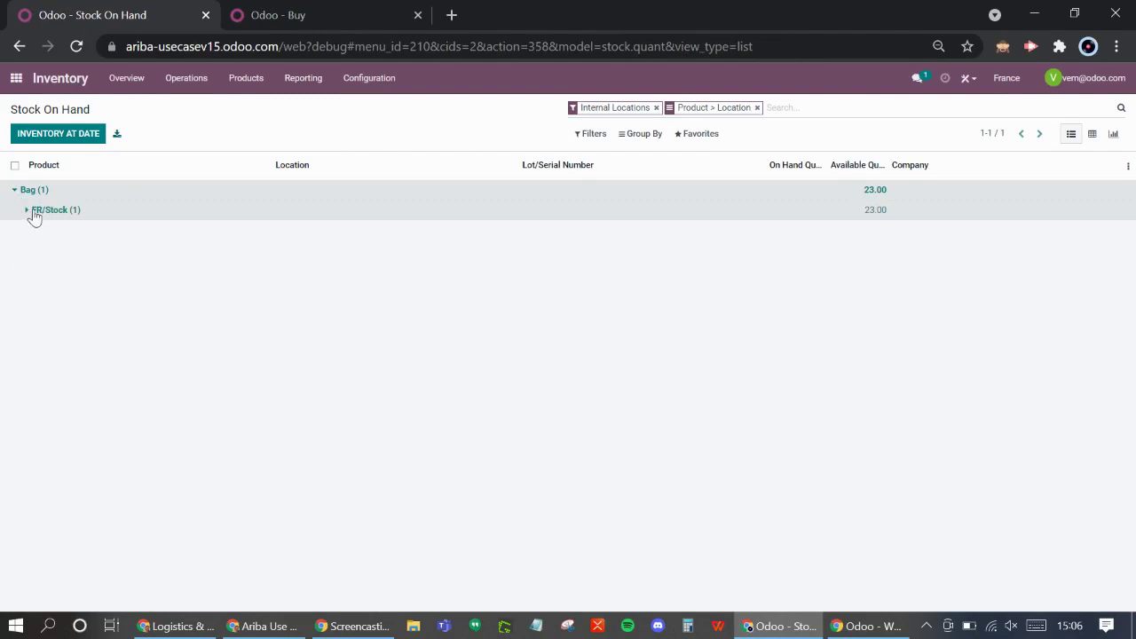
click(36, 215)
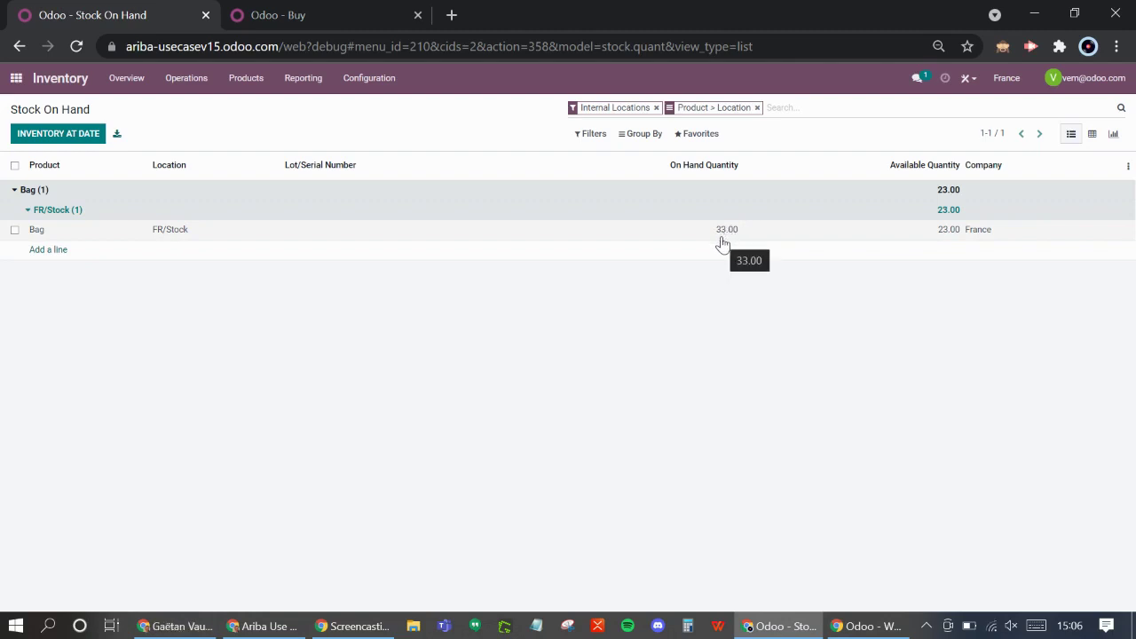
Open France's ready delivery order for the French Customer from the Inventory Overview
click(190, 84)
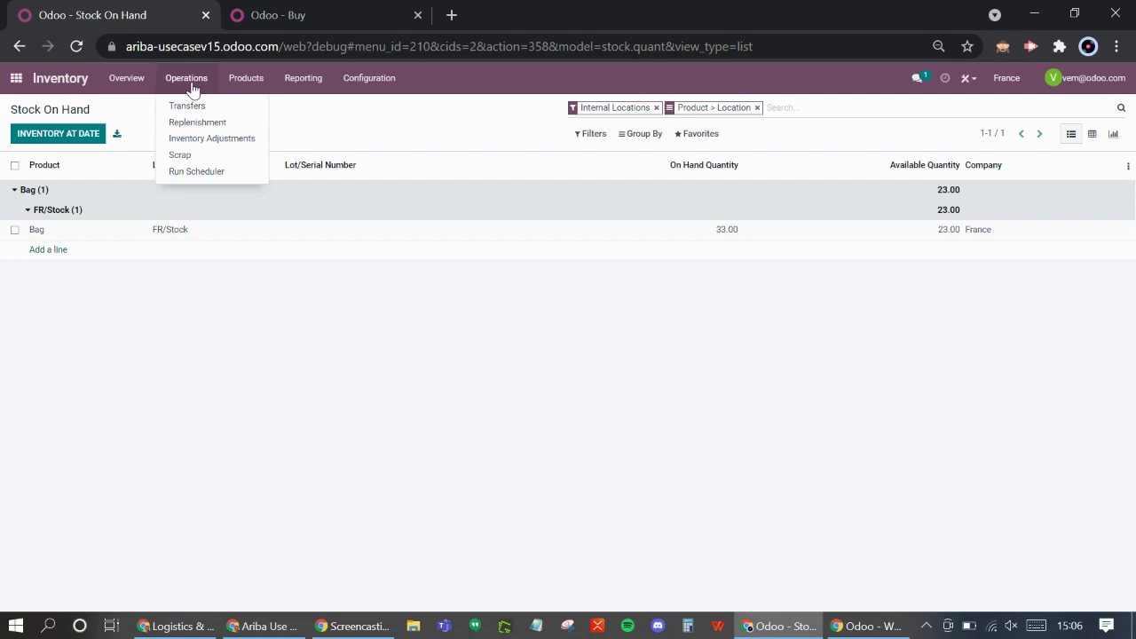
click(83, 82)
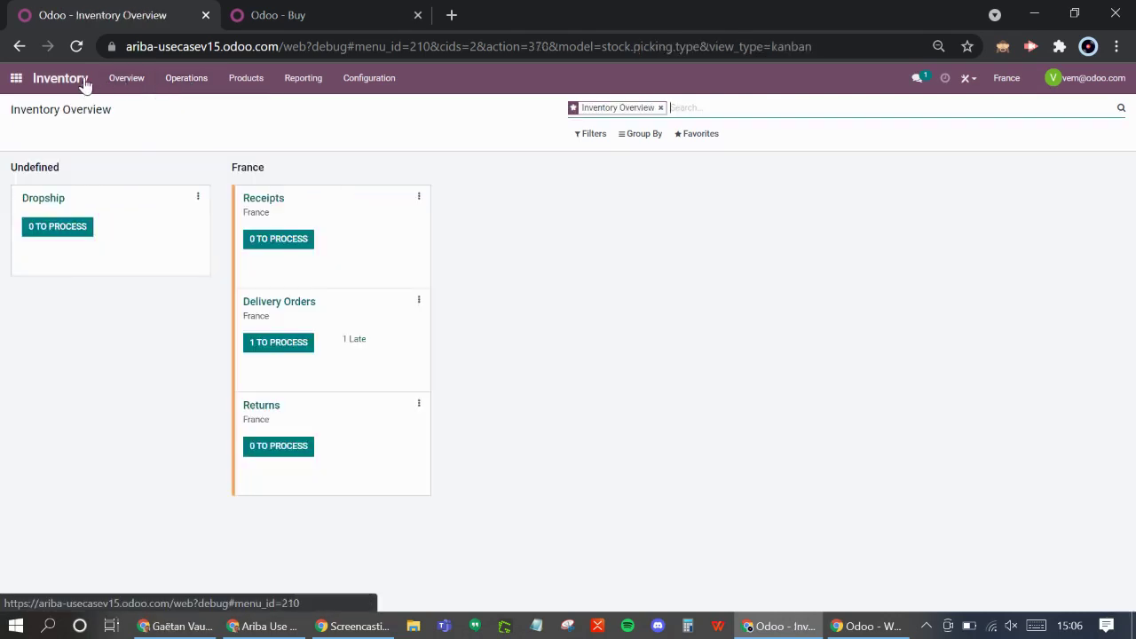
click(284, 350)
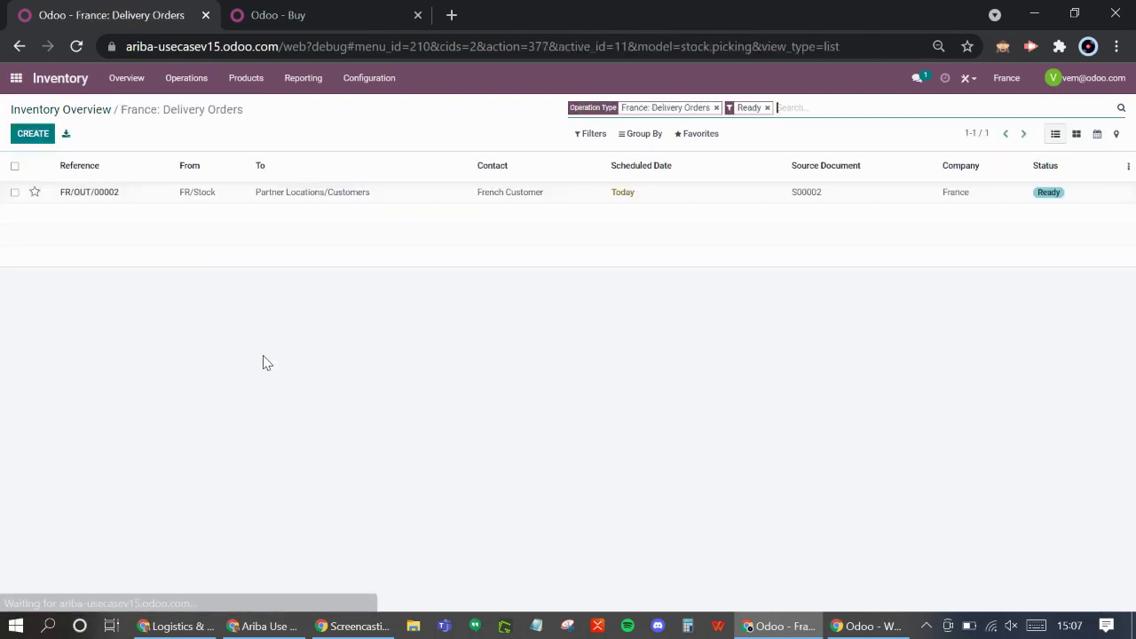
click(299, 194)
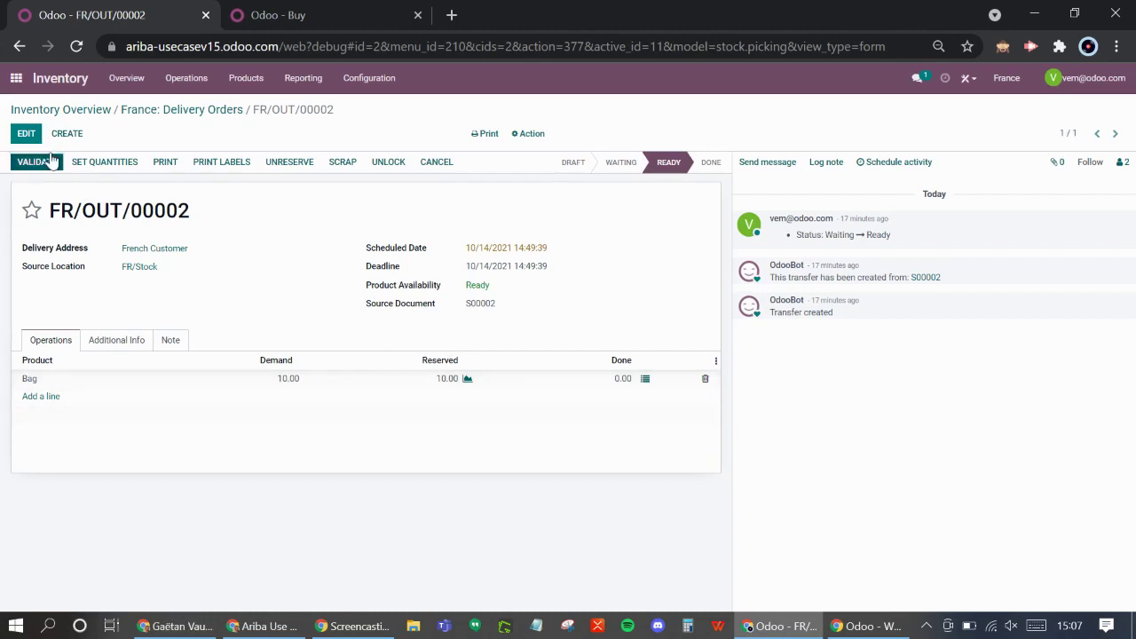
Check the Bag line's forecast report and validate the French Customer's delivery order as an immediate transfer of all quantities
click(610, 387)
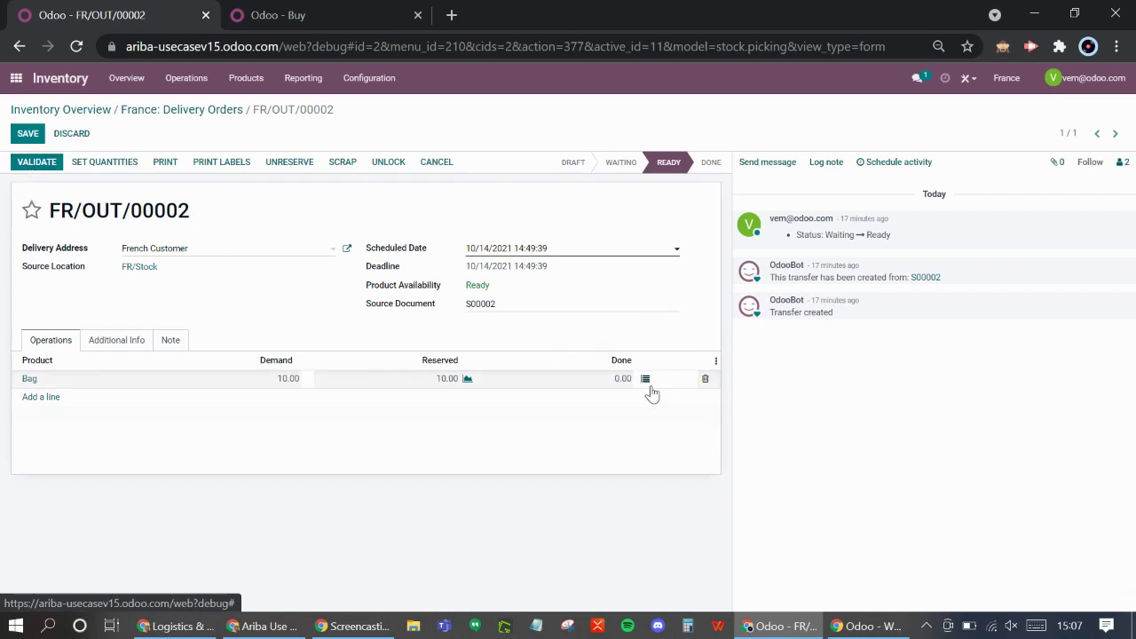
click(468, 380)
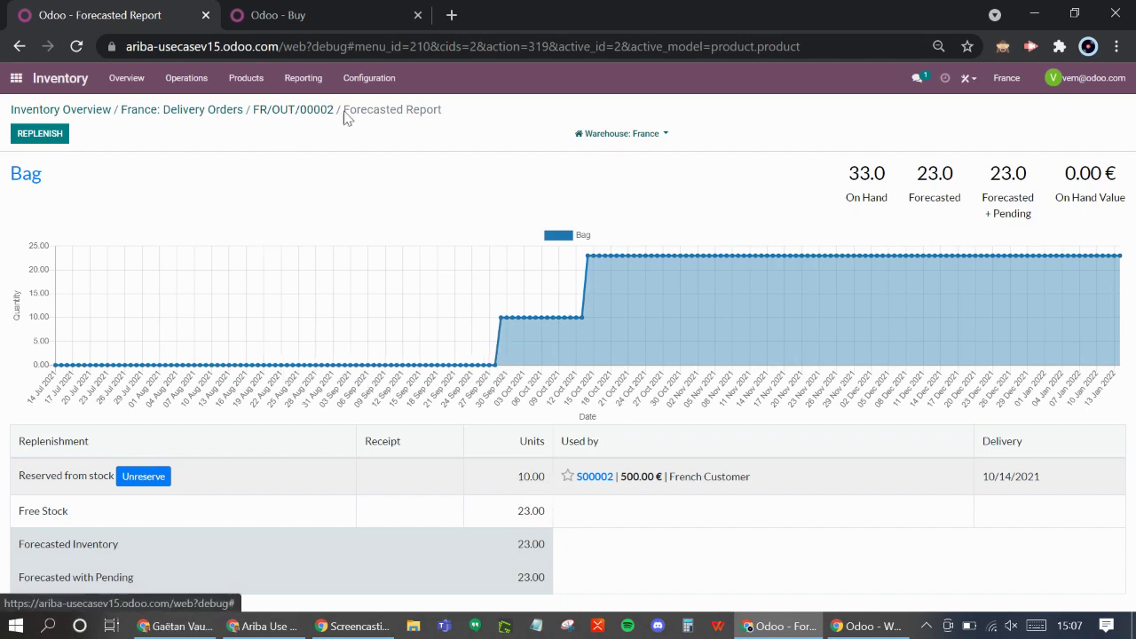
click(308, 114)
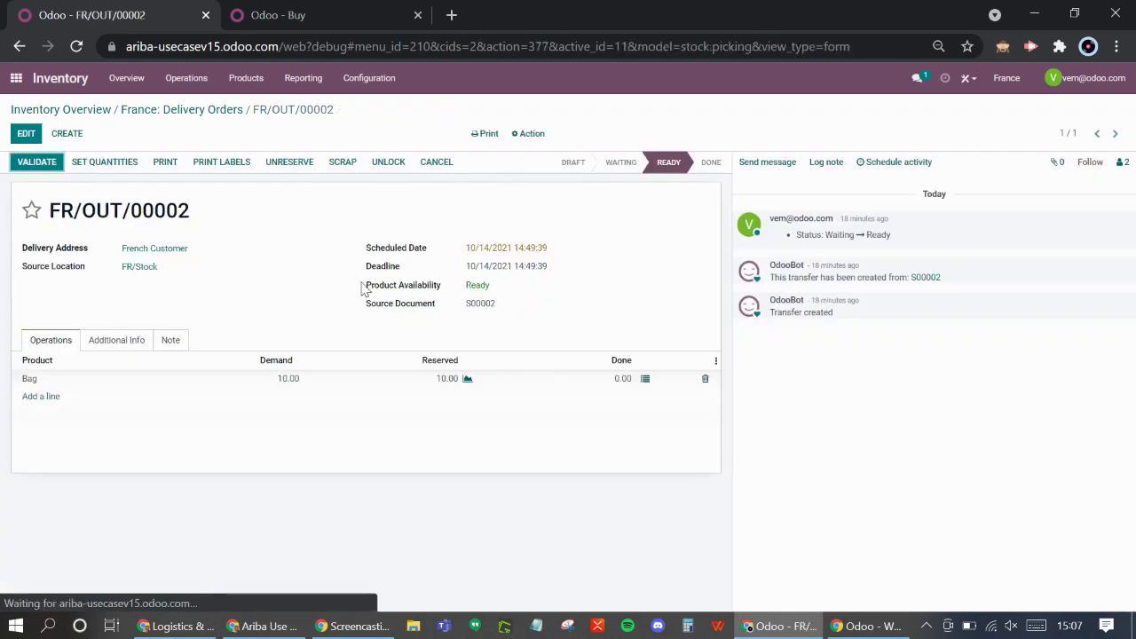
click(37, 169)
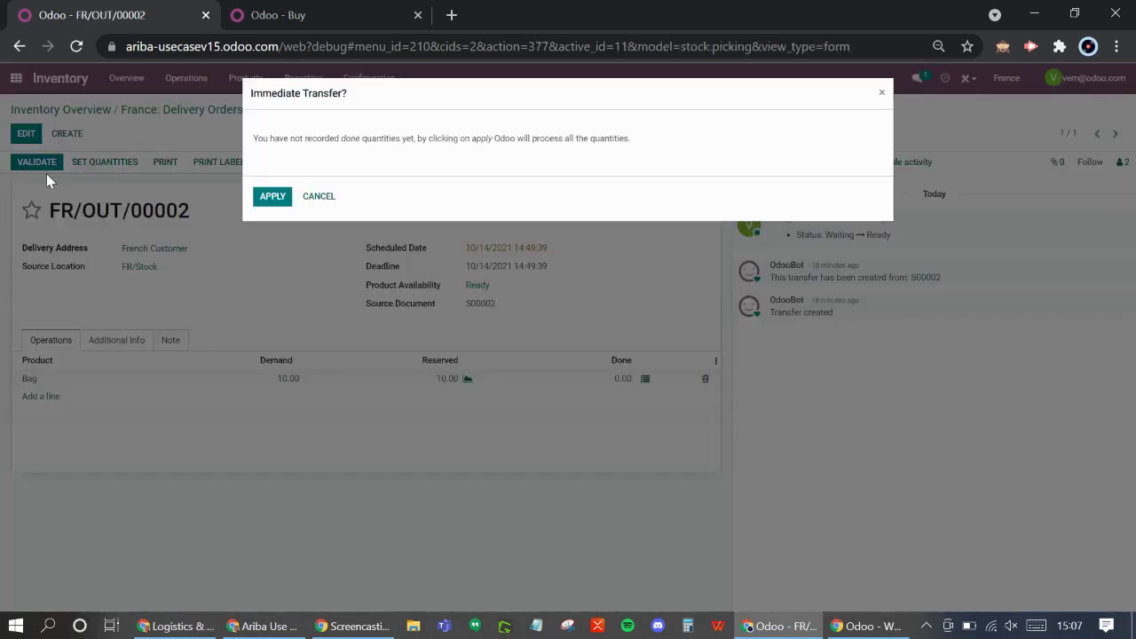
click(266, 197)
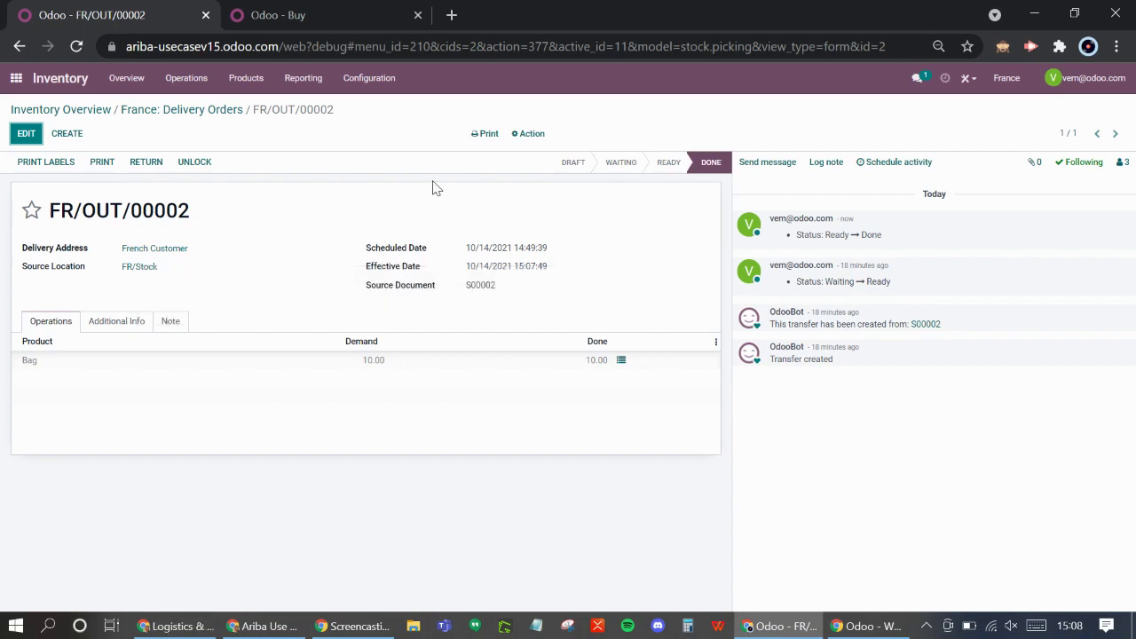
Switch to the Ariba Use Case presentation to view the slide on Portugal's main warehouse resupplying all other warehouses
key(alt+Tab)
key(alt+Tab)
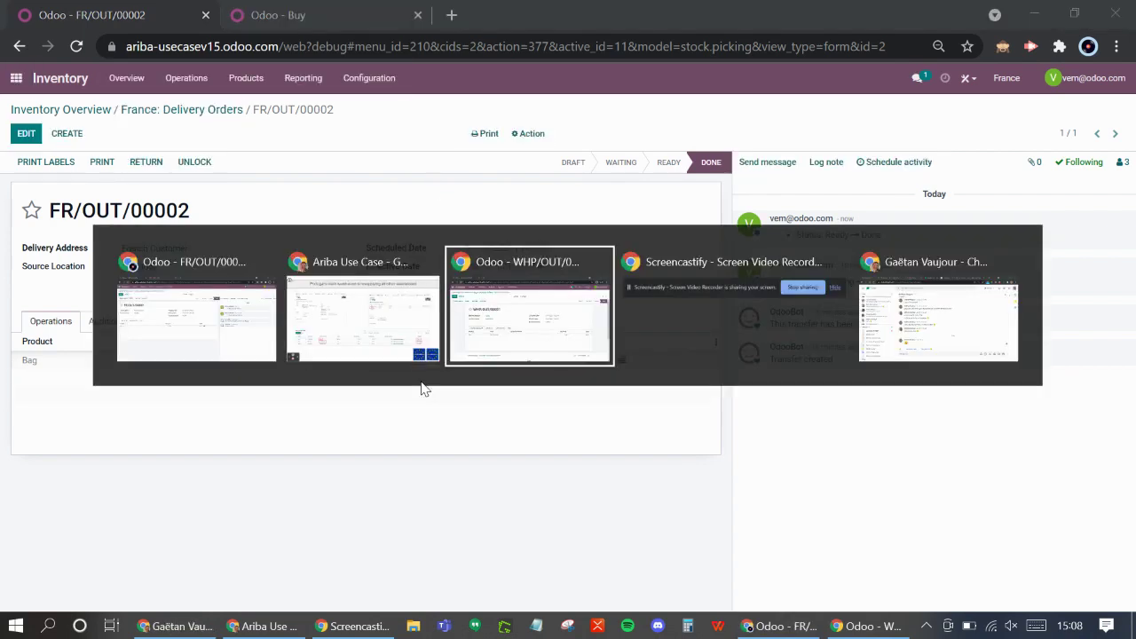
key(alt+Tab)
key(alt+Tab)
key(alt+Tab)
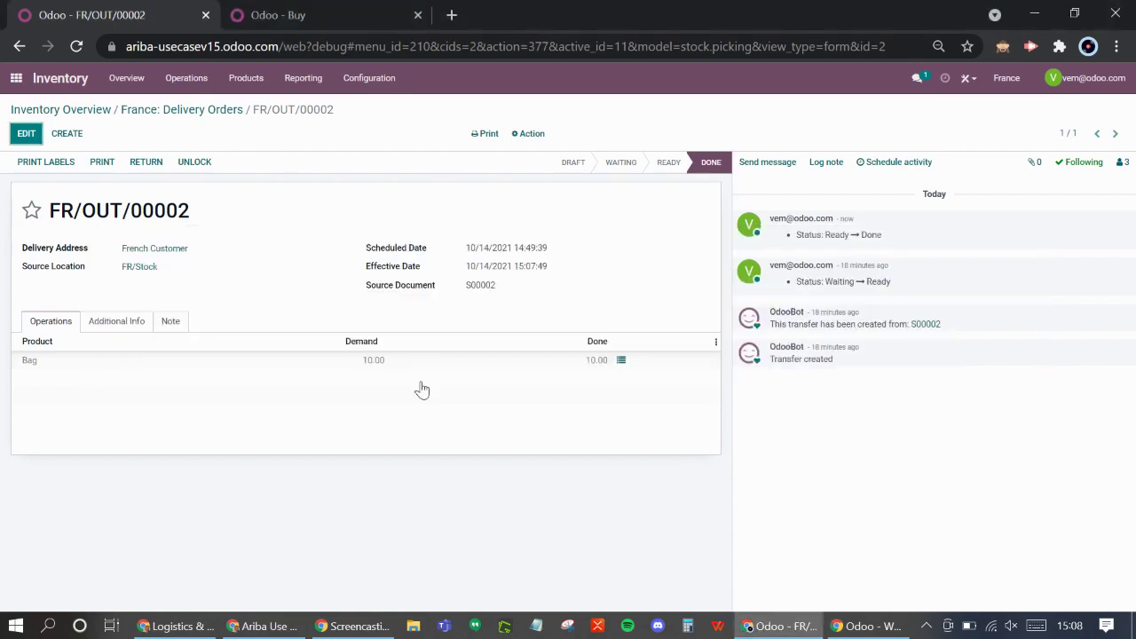
key(alt+Tab)
key(alt+Tab)
key(alt+Tab)
key(alt+Tab)
key(alt+Tab)
key(shift+alt+Tab)
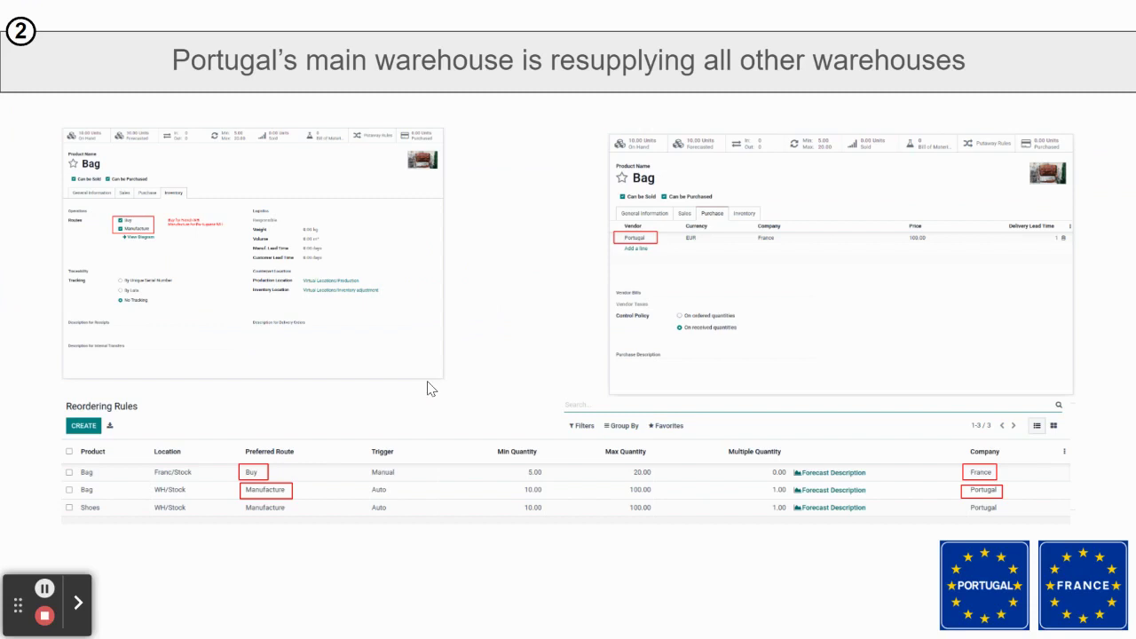
Advance the presentation past the Germany Storage resupply slide to Scenario 2: Between German warehouses
key(Right)
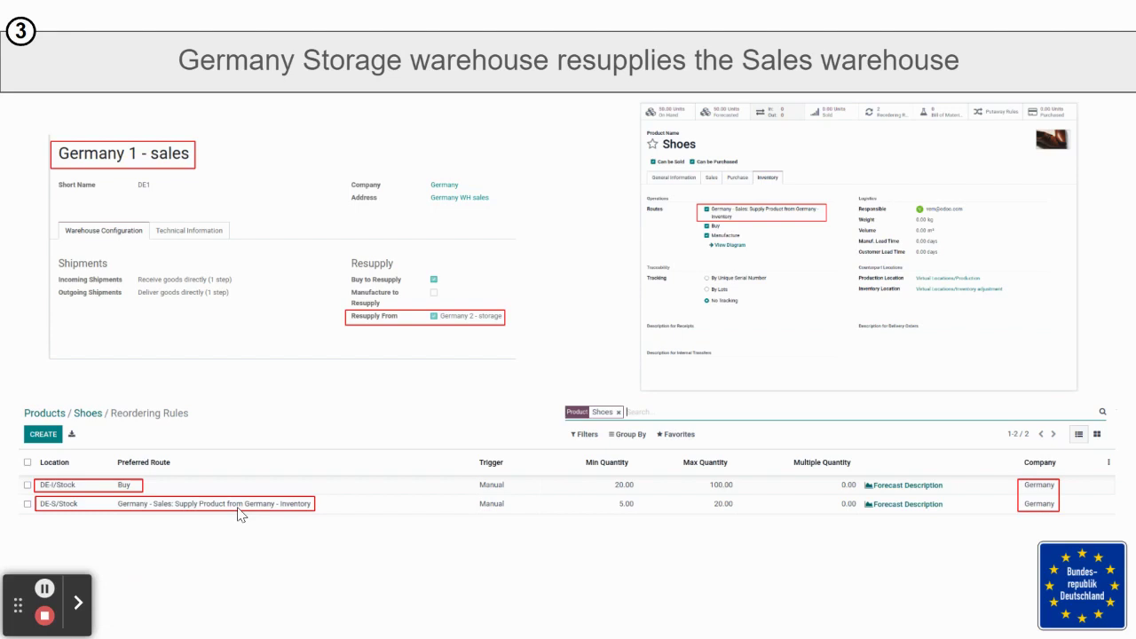
key(Right)
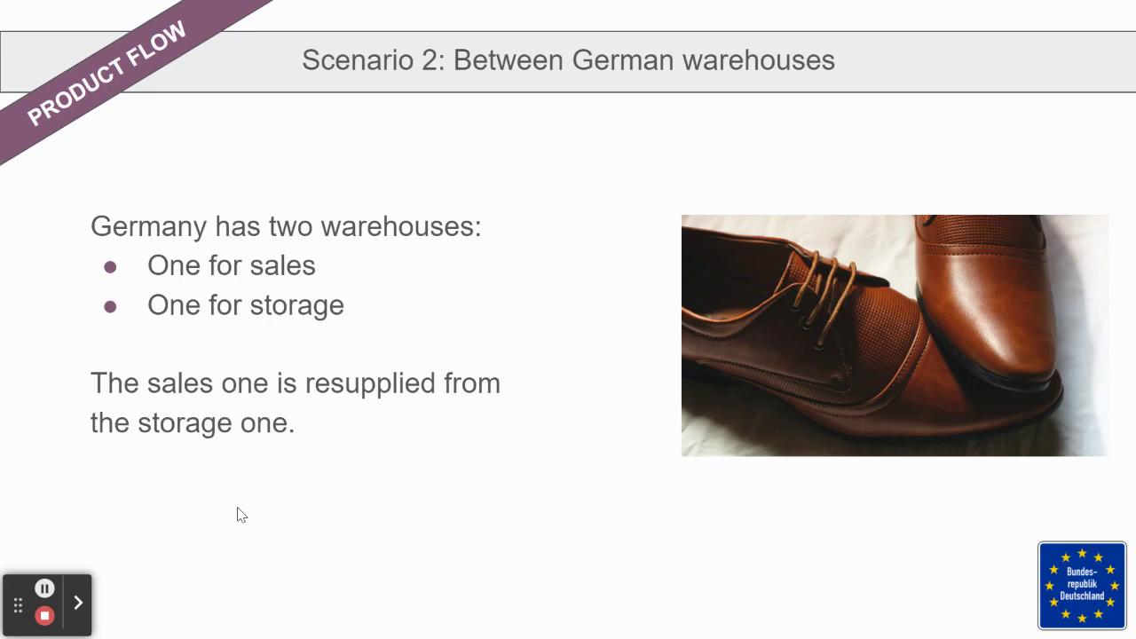
Switch back to the Odoo window showing France's delivery order, change the active company to Germany and dismiss the access error
key(alt+Tab)
key(alt+Tab)
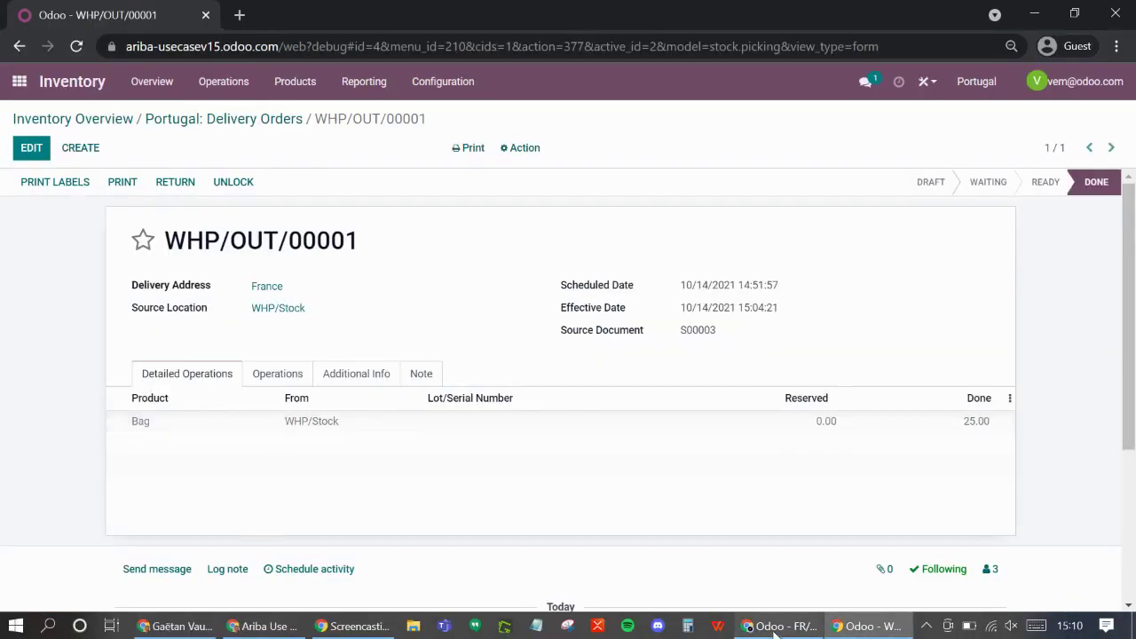
key(alt+Tab)
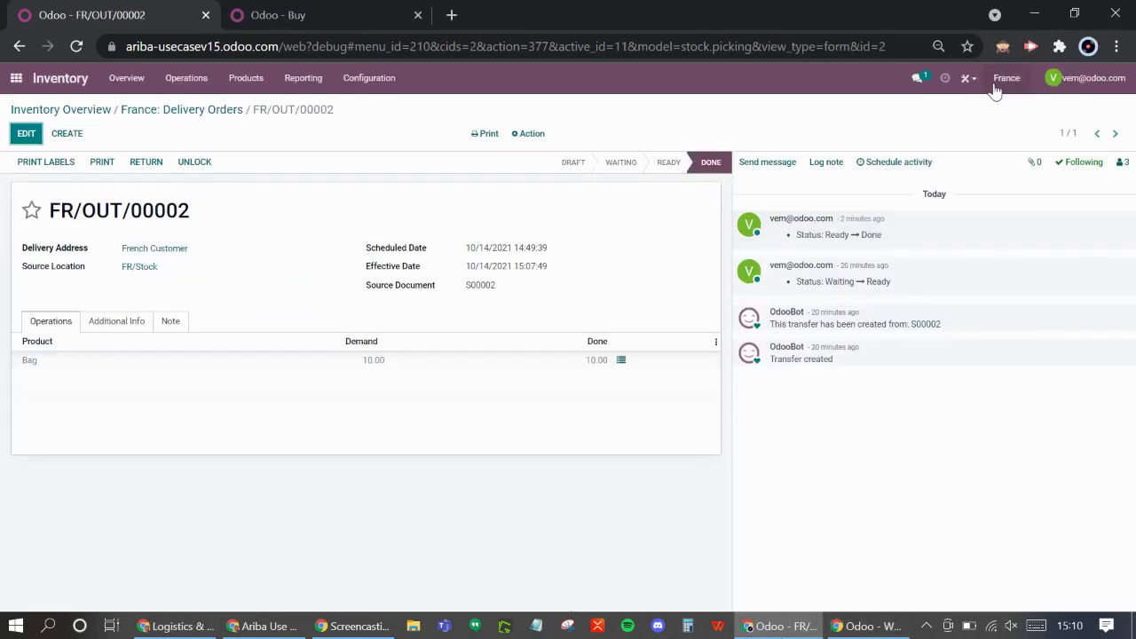
click(1003, 80)
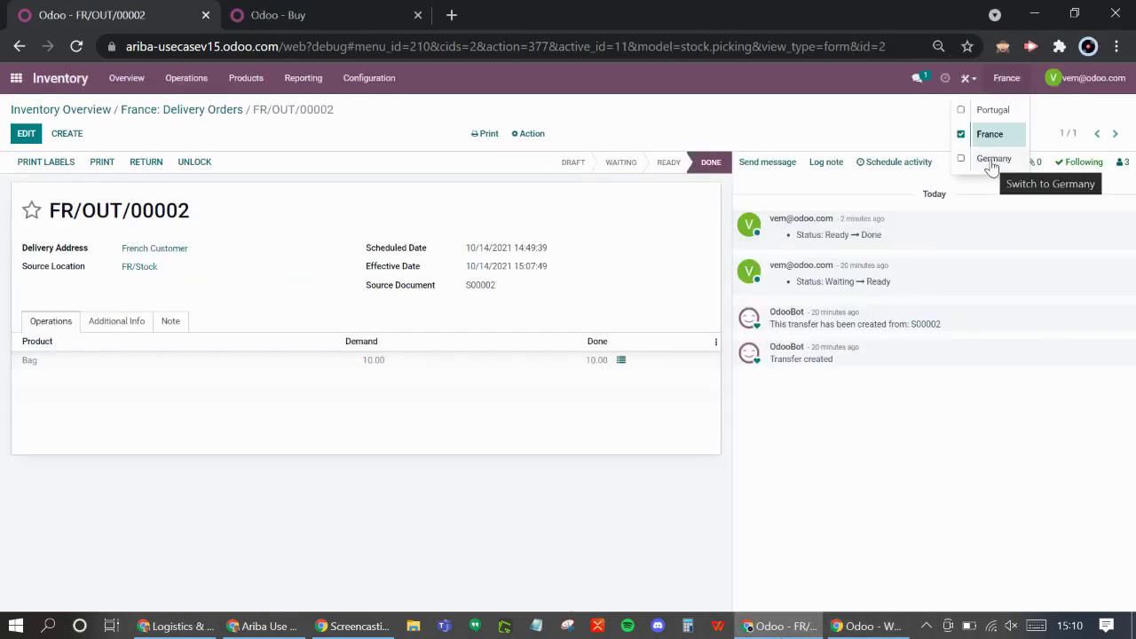
click(992, 158)
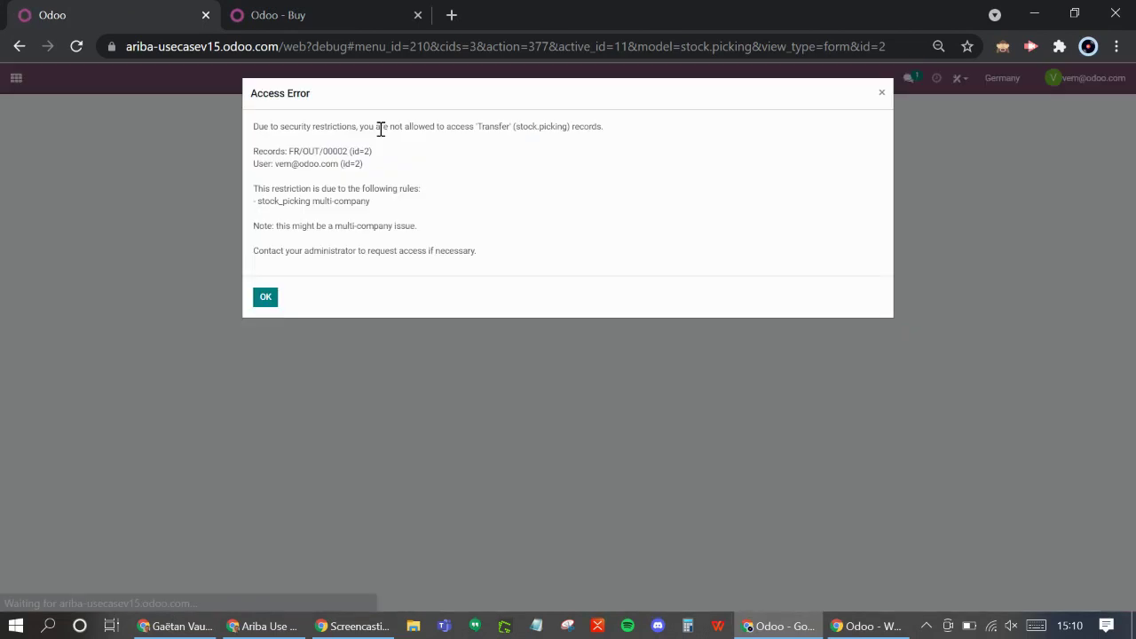
click(267, 300)
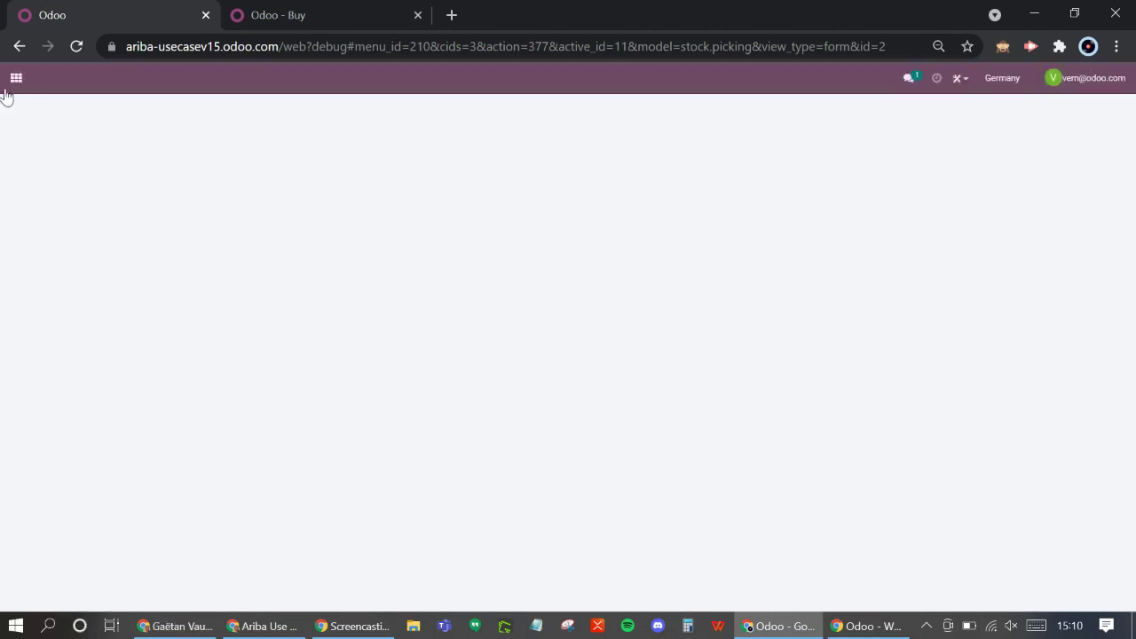
Create a Sales quotation for the new customer "german client" with Shoes as its order line
click(16, 82)
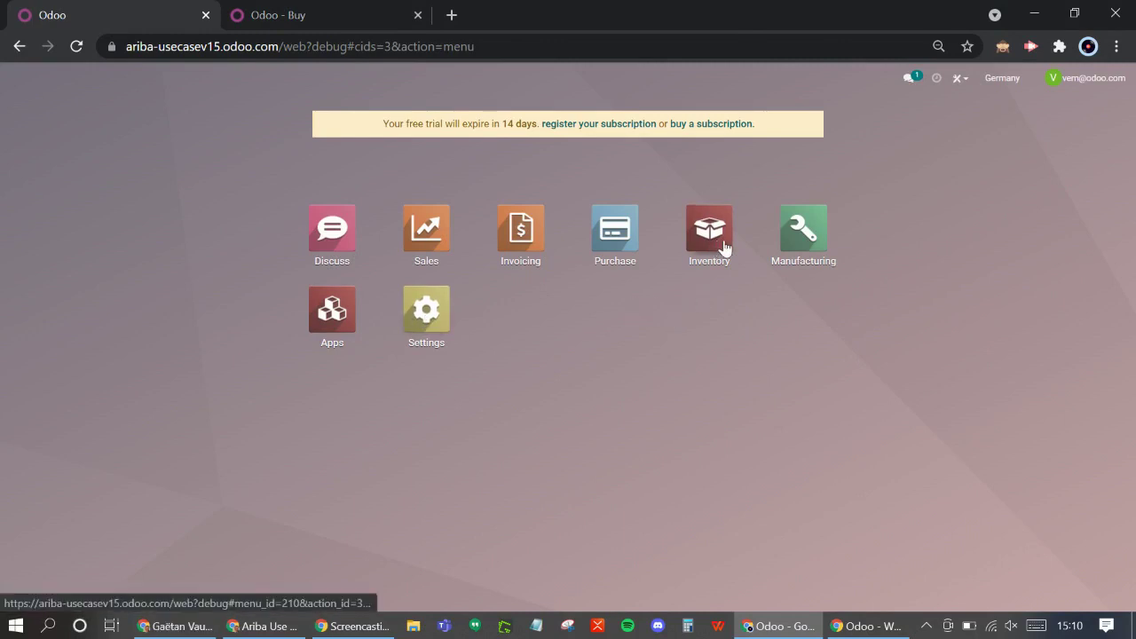
click(419, 245)
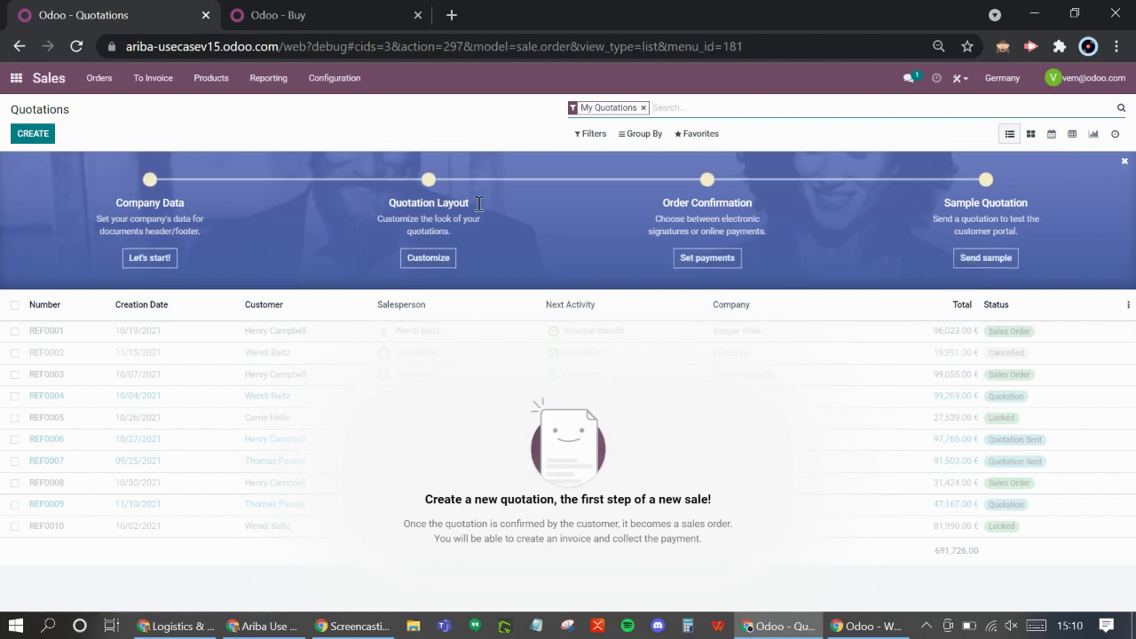
click(33, 135)
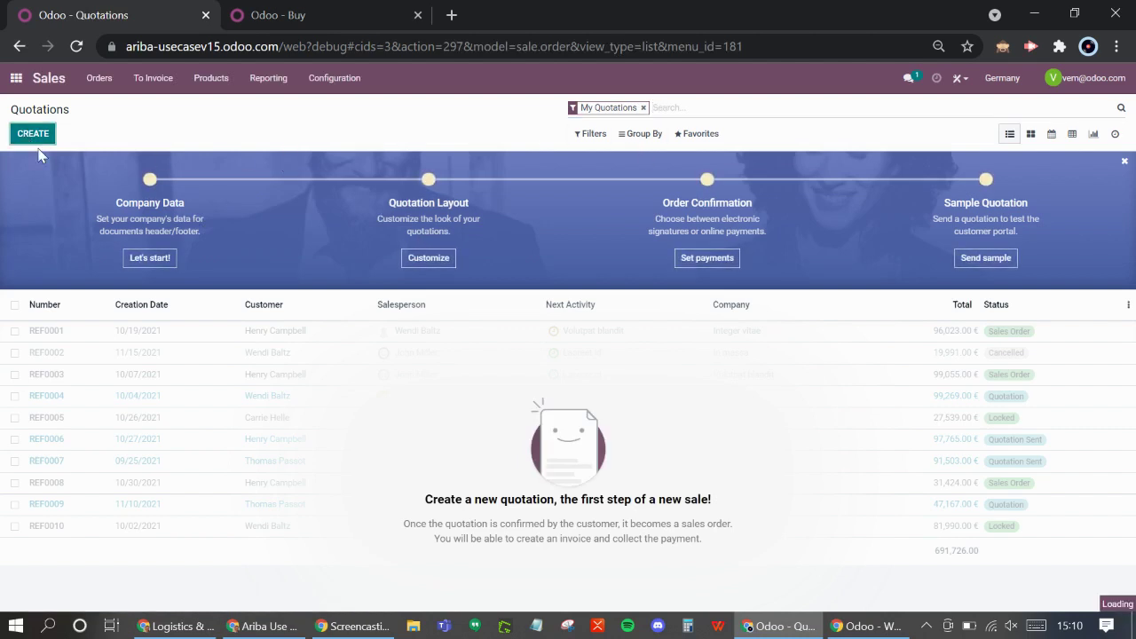
click(196, 278)
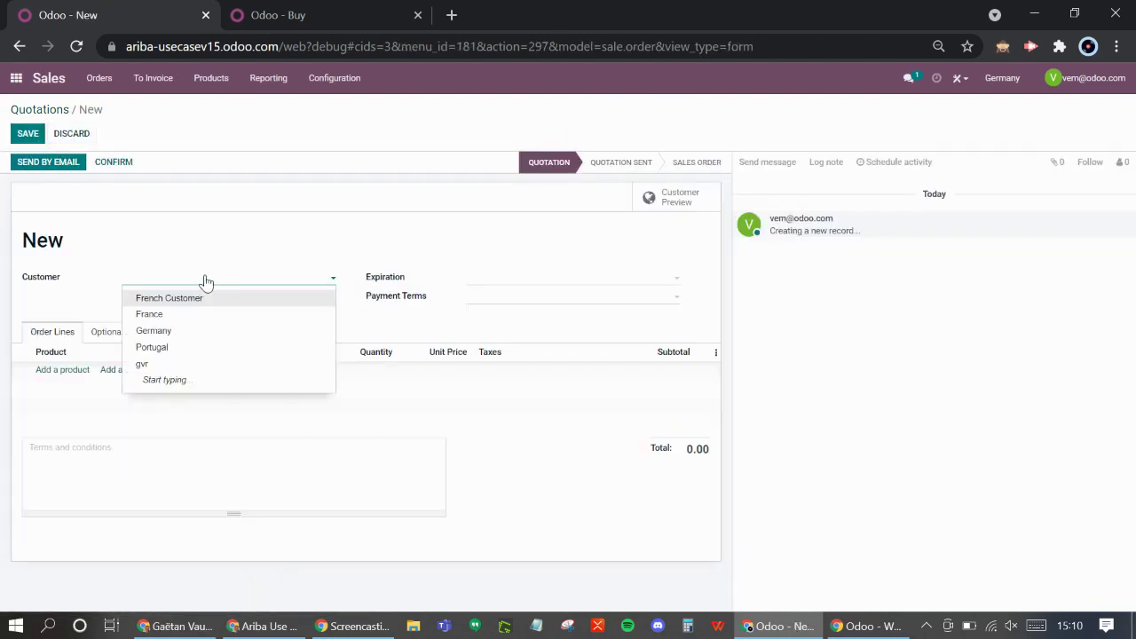
text(german)
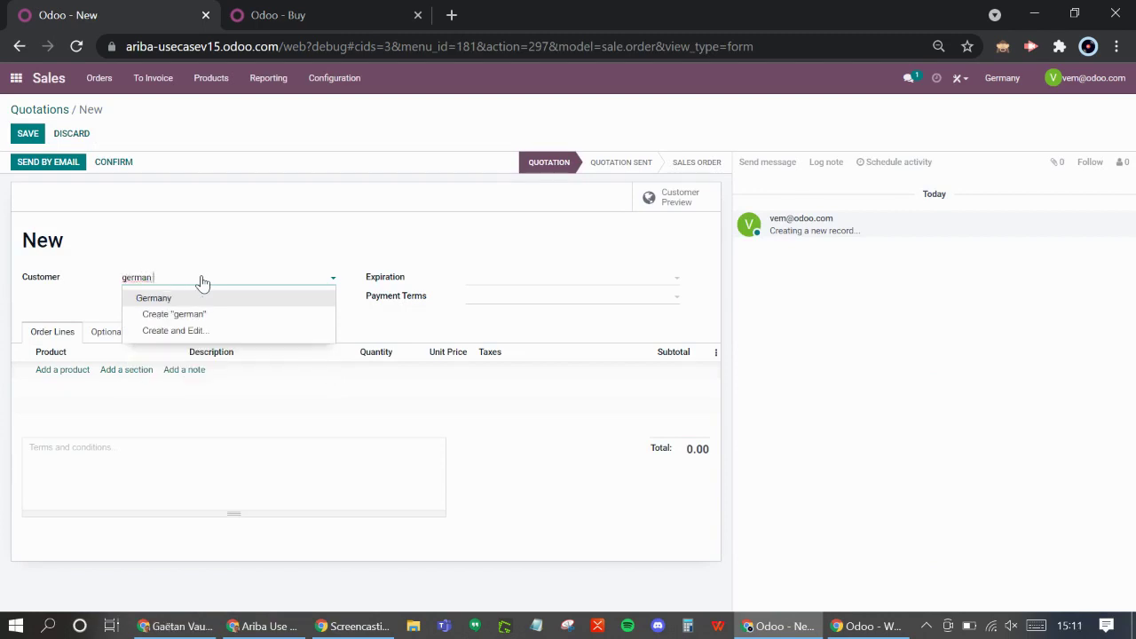
text( client)
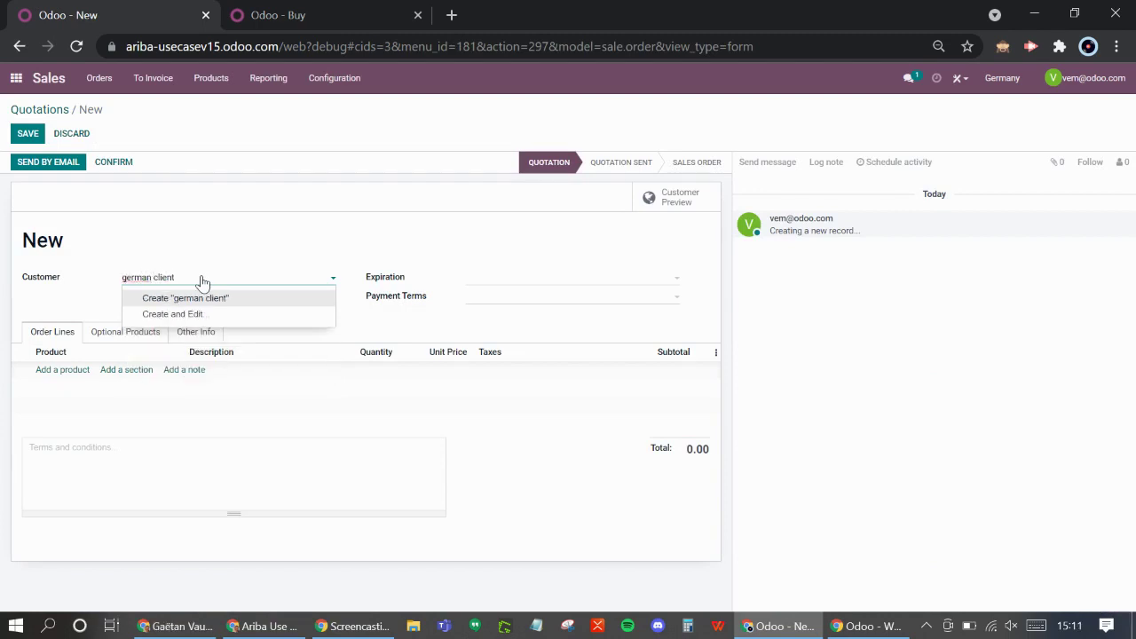
click(272, 299)
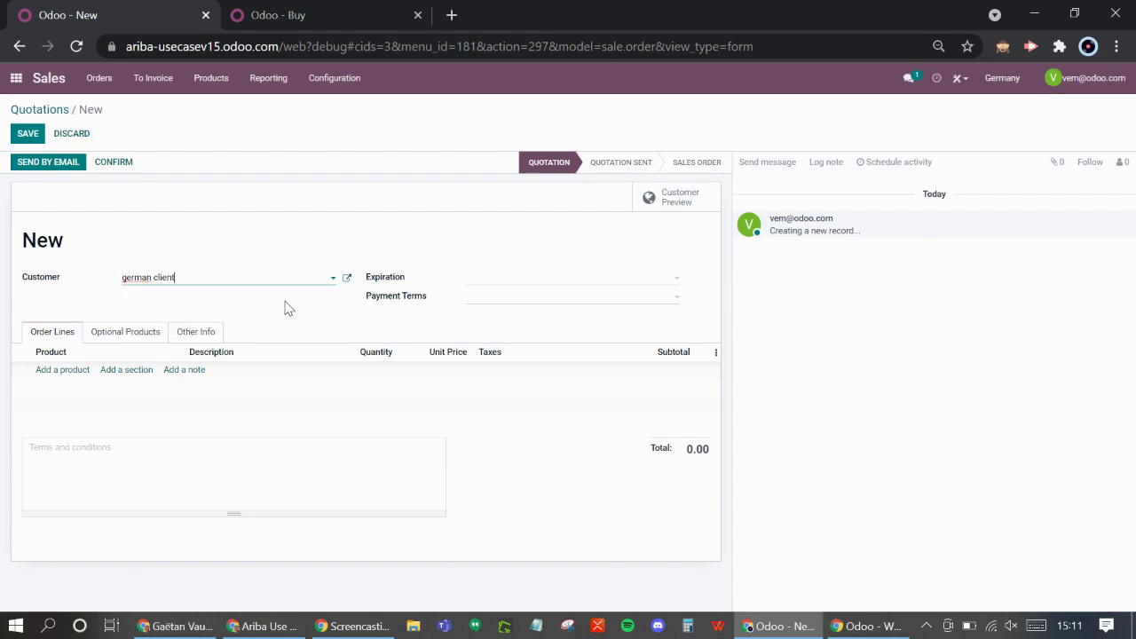
click(76, 371)
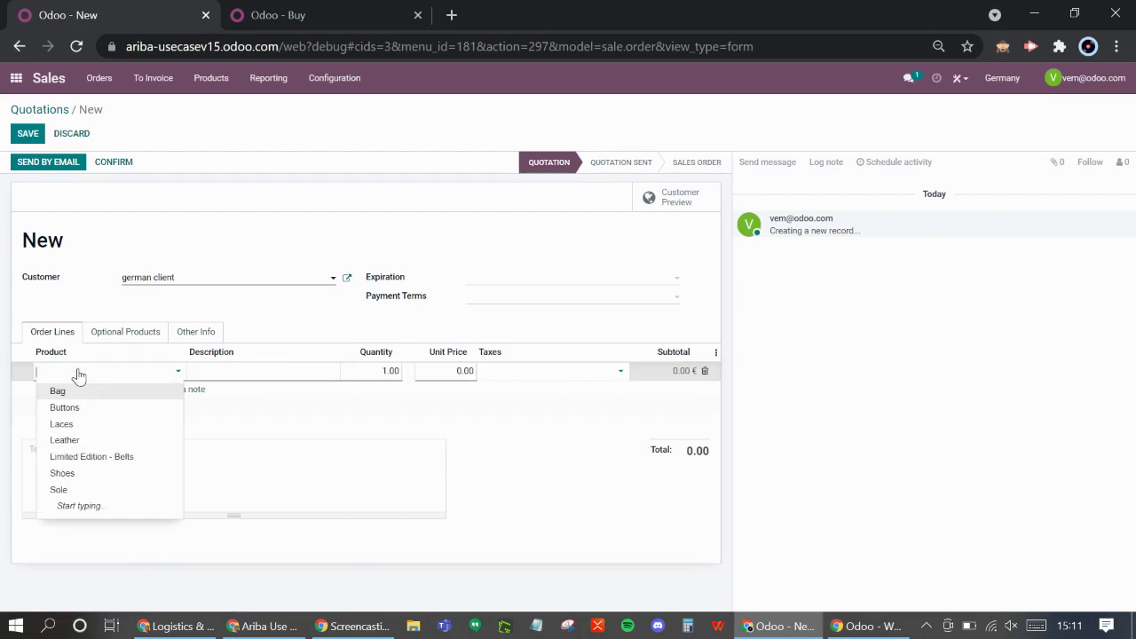
click(78, 473)
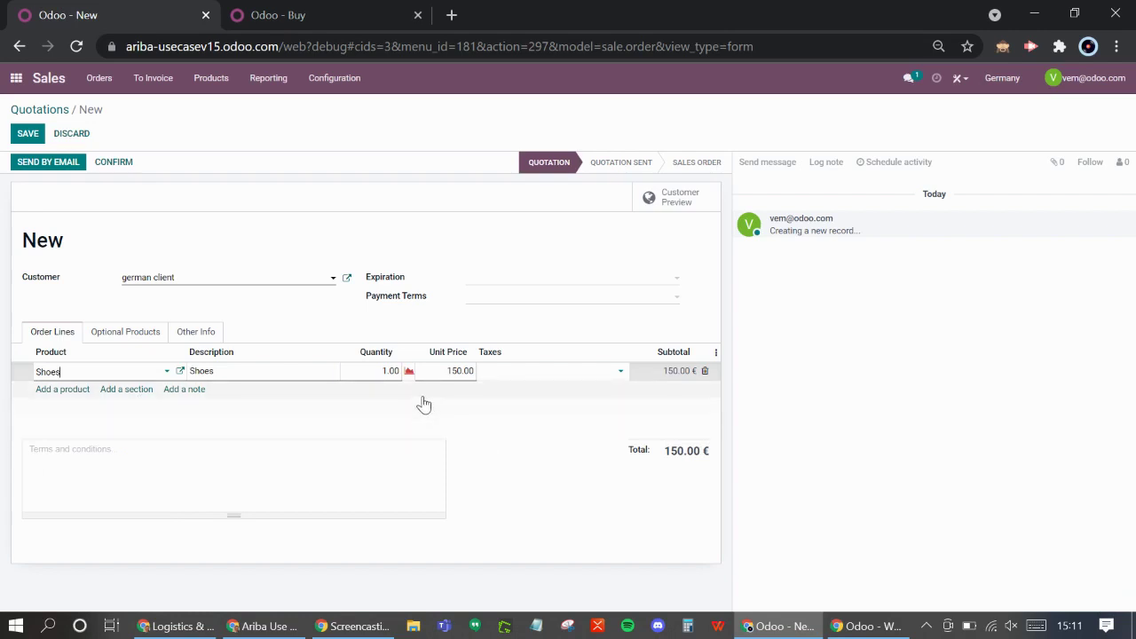
Check the quotation's delivery warehouse and the Shoes' availability, and save and confirm the order
click(204, 335)
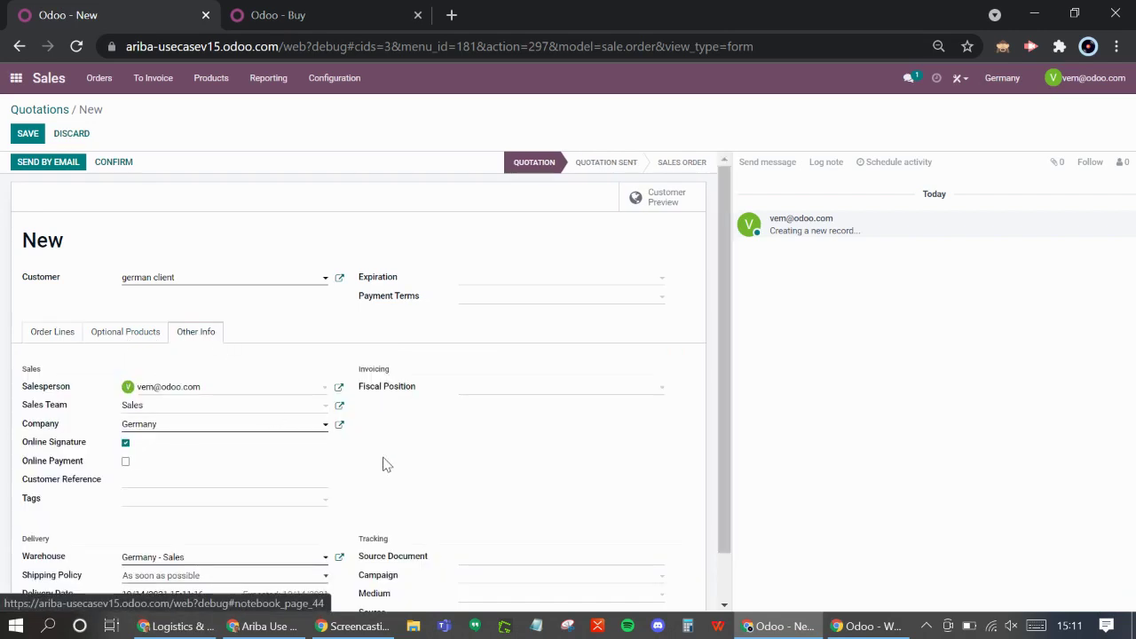
scroll(383, 464, down, 1)
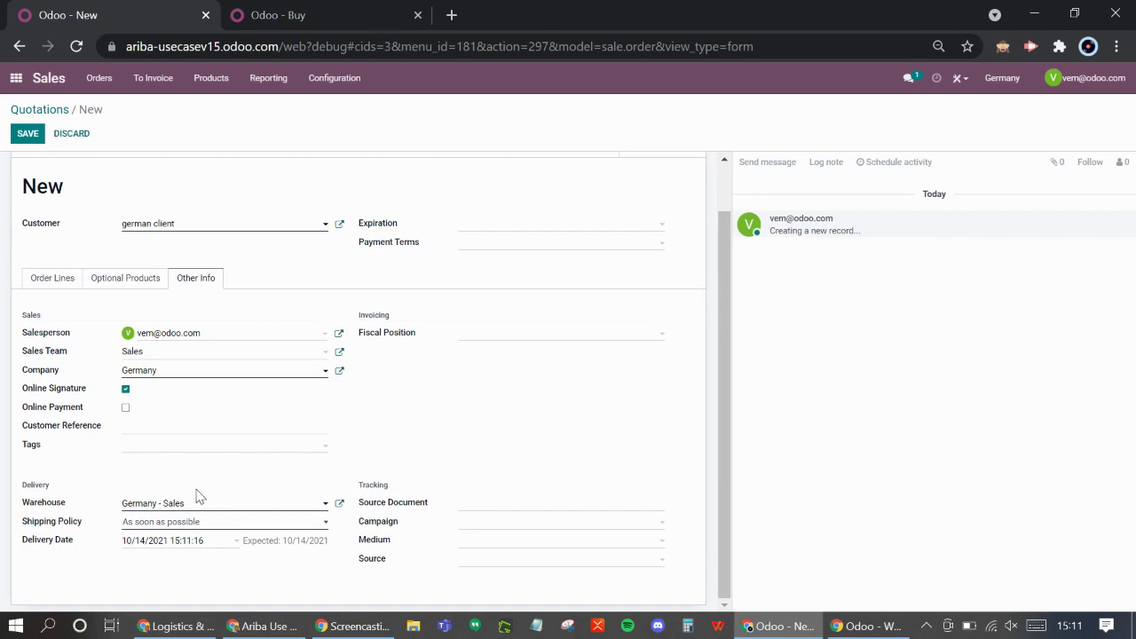
click(53, 278)
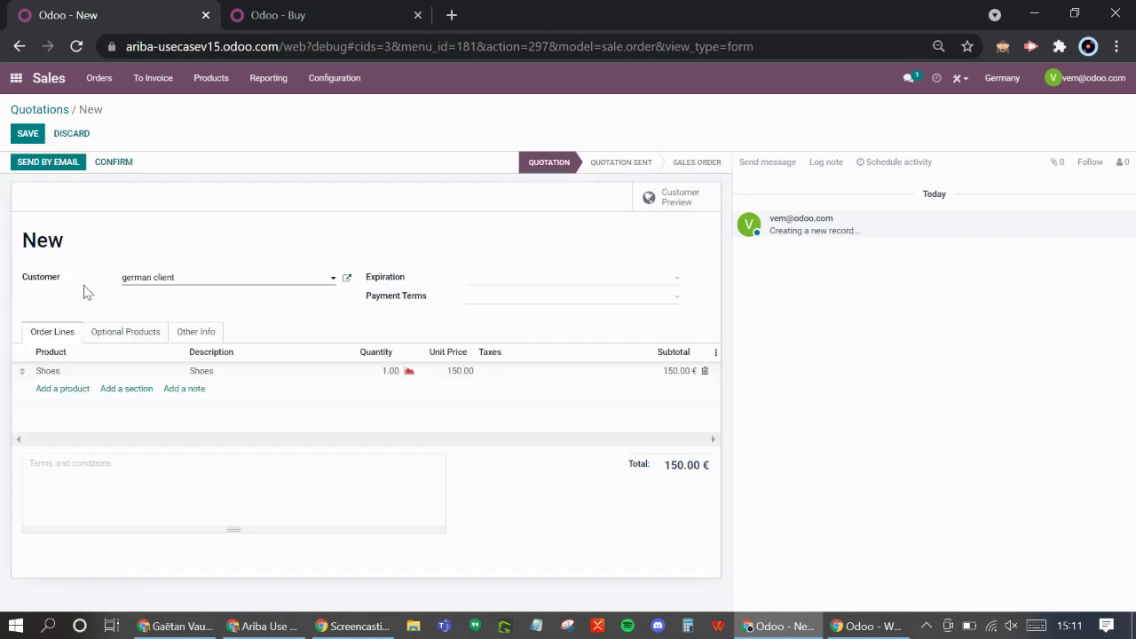
click(408, 373)
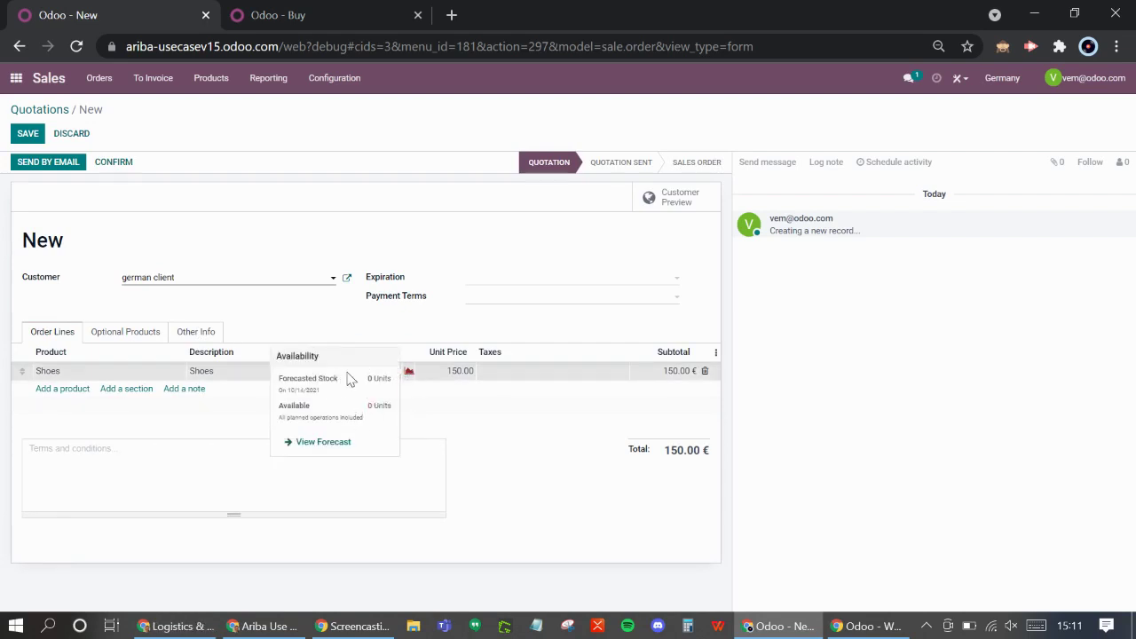
click(28, 135)
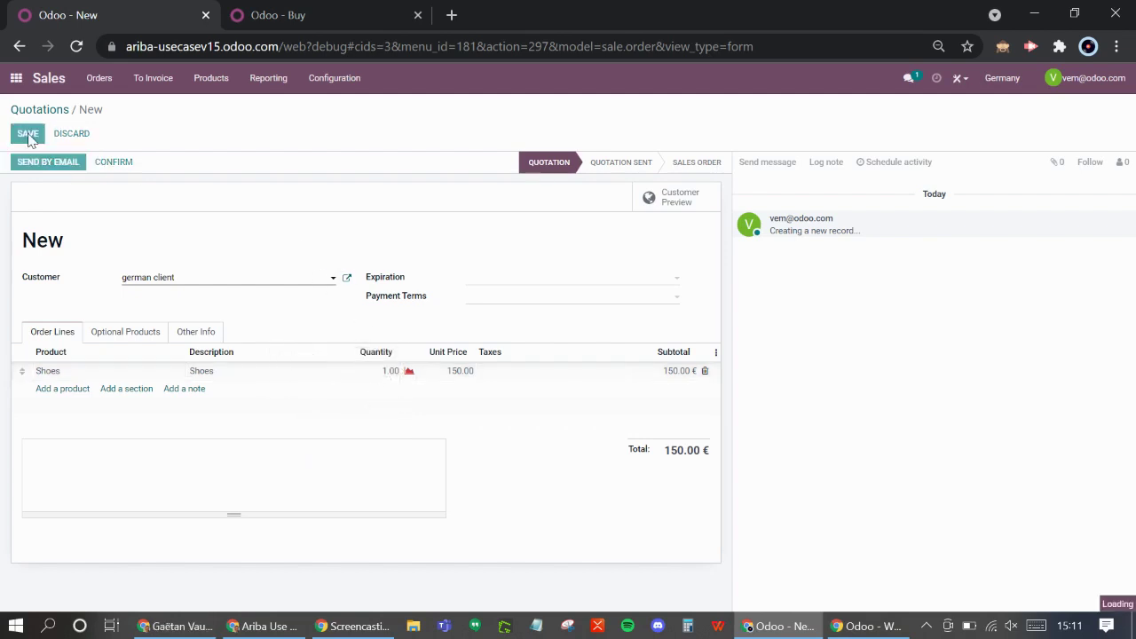
click(113, 163)
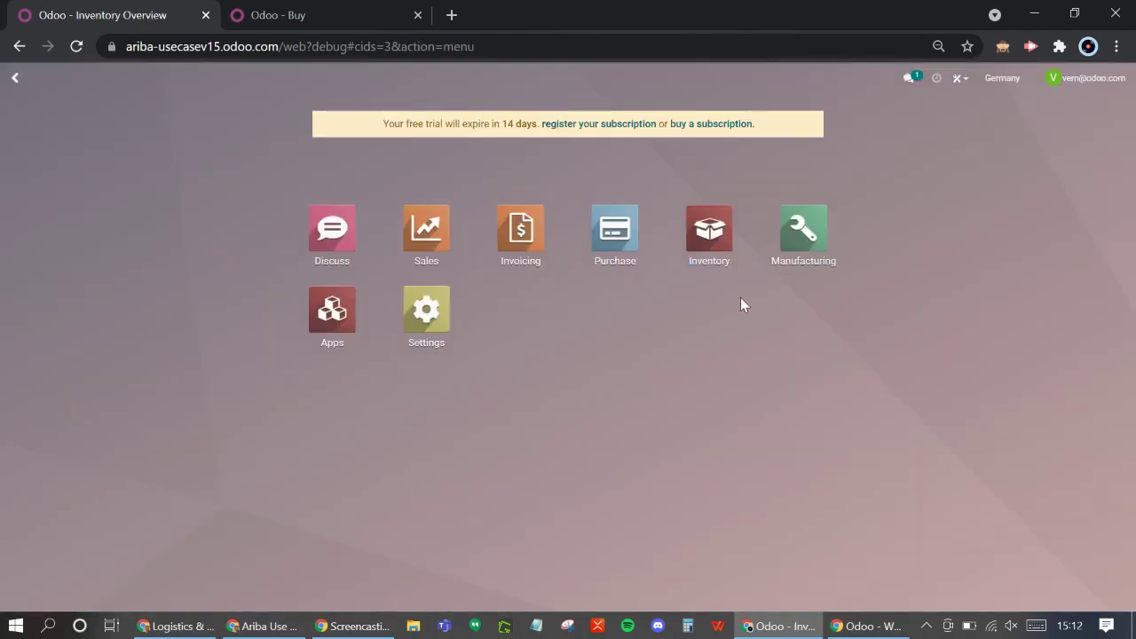
Open Germany's Replenishment list in Inventory and order the Shoes once for DE-S/Stock
click(709, 244)
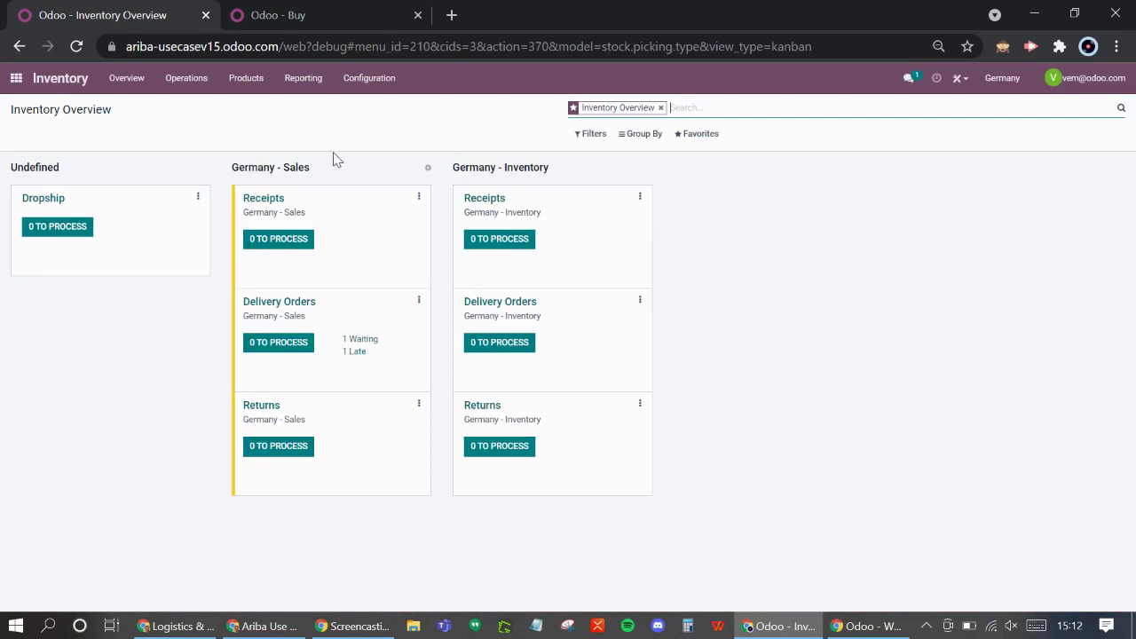
click(192, 81)
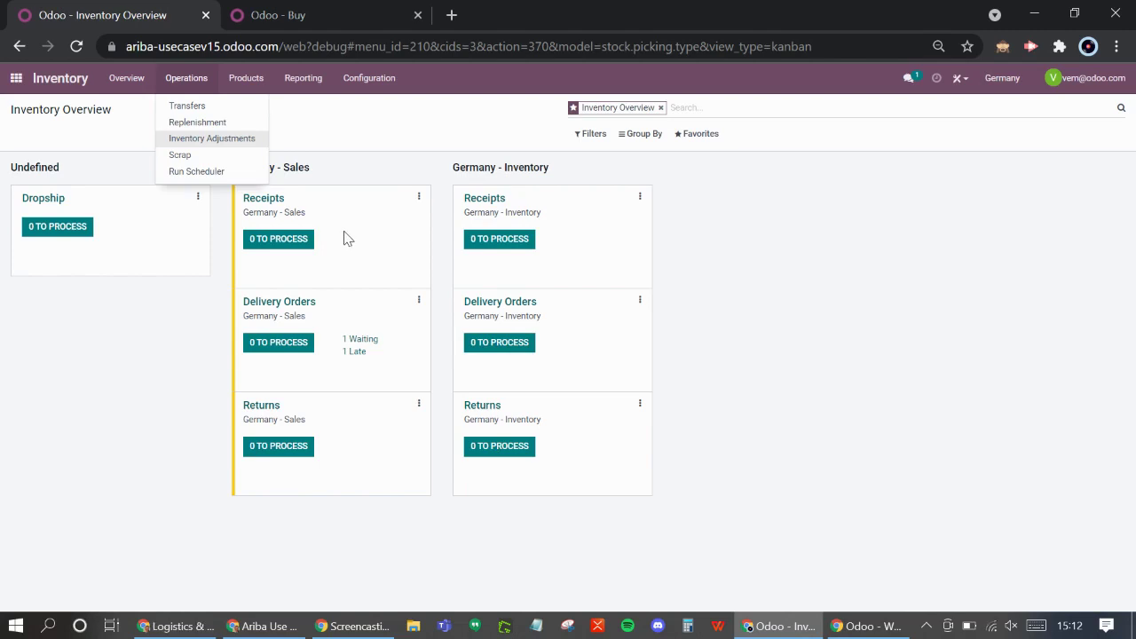
click(188, 127)
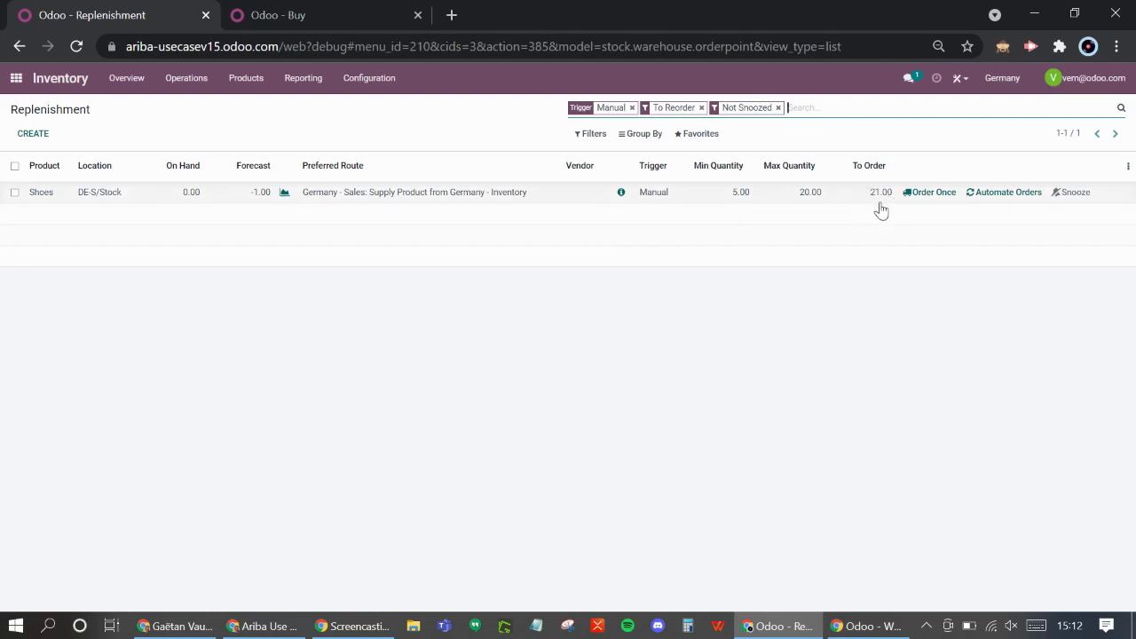
click(936, 197)
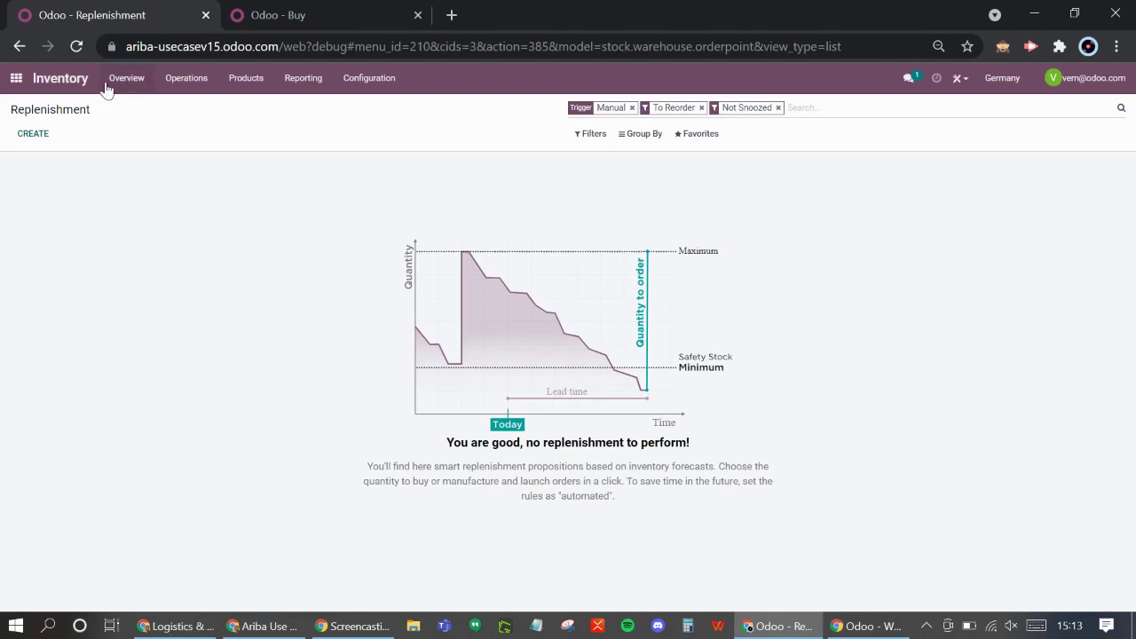
Open the ready delivery order of the Germany - Inventory warehouse from the Inventory Overview
click(71, 82)
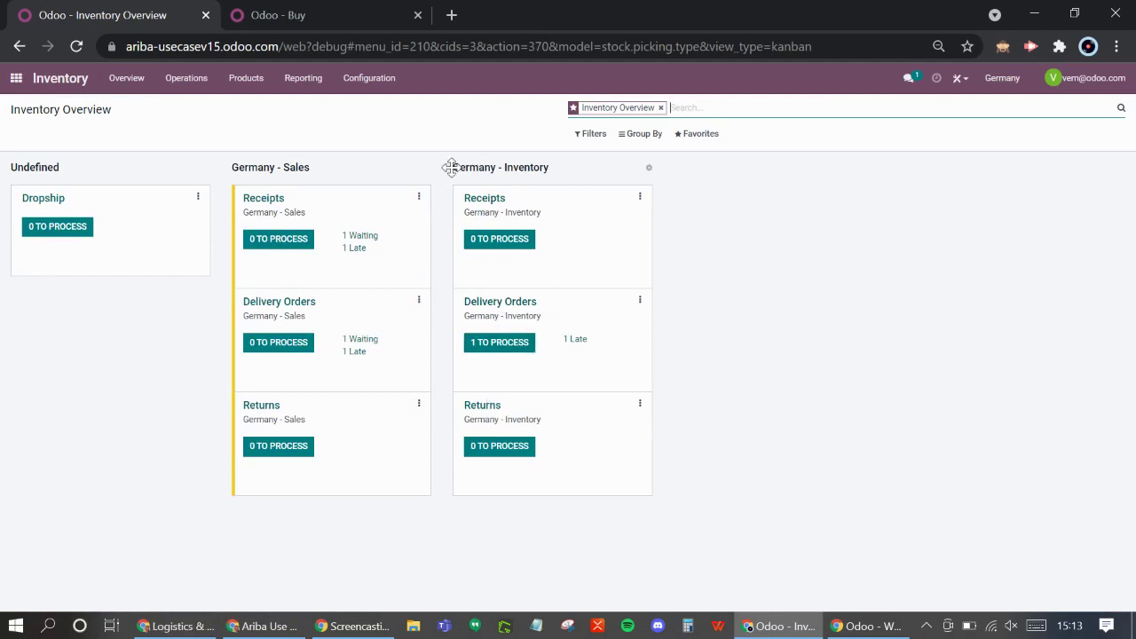
click(488, 353)
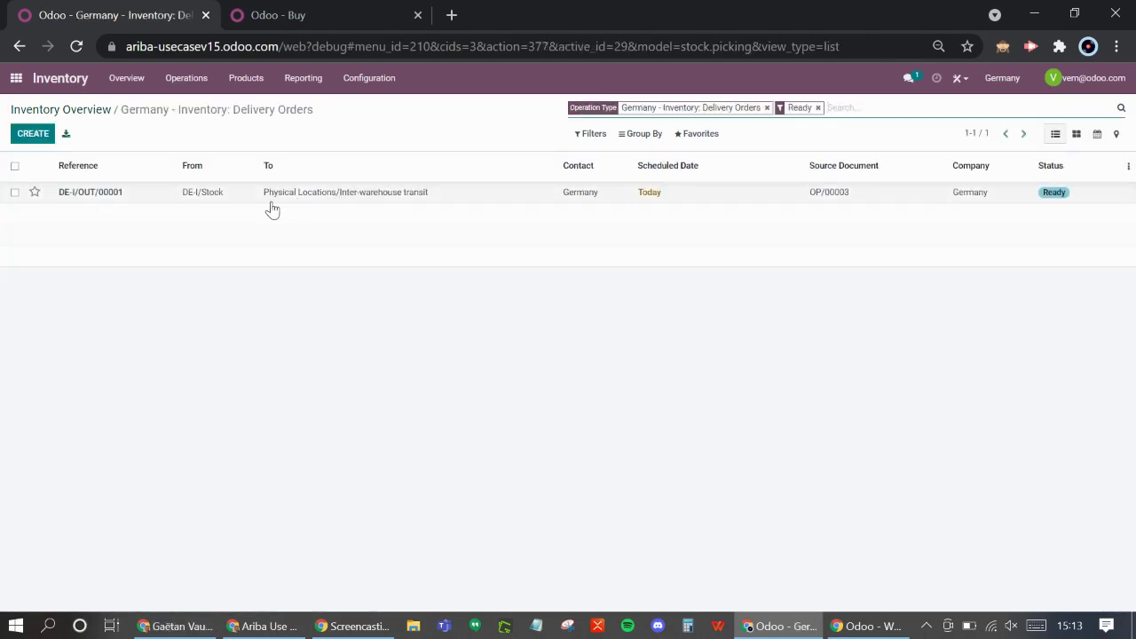
click(351, 200)
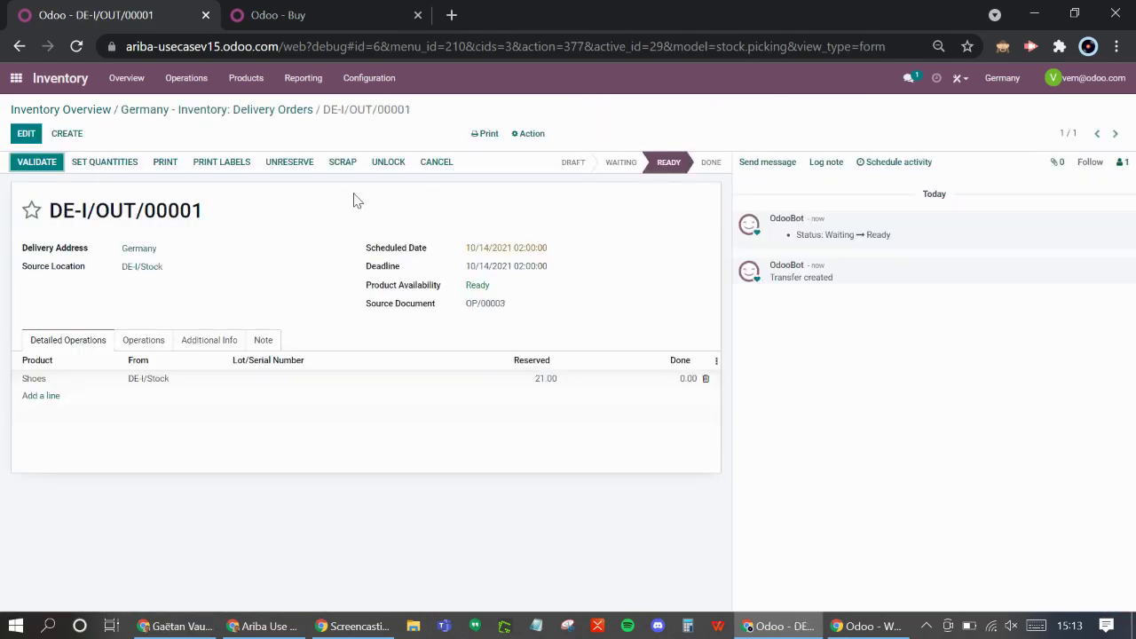
Open the route "Germany - Sales: Supply Product from Germany - Inventory" to examine its pull rules
click(368, 82)
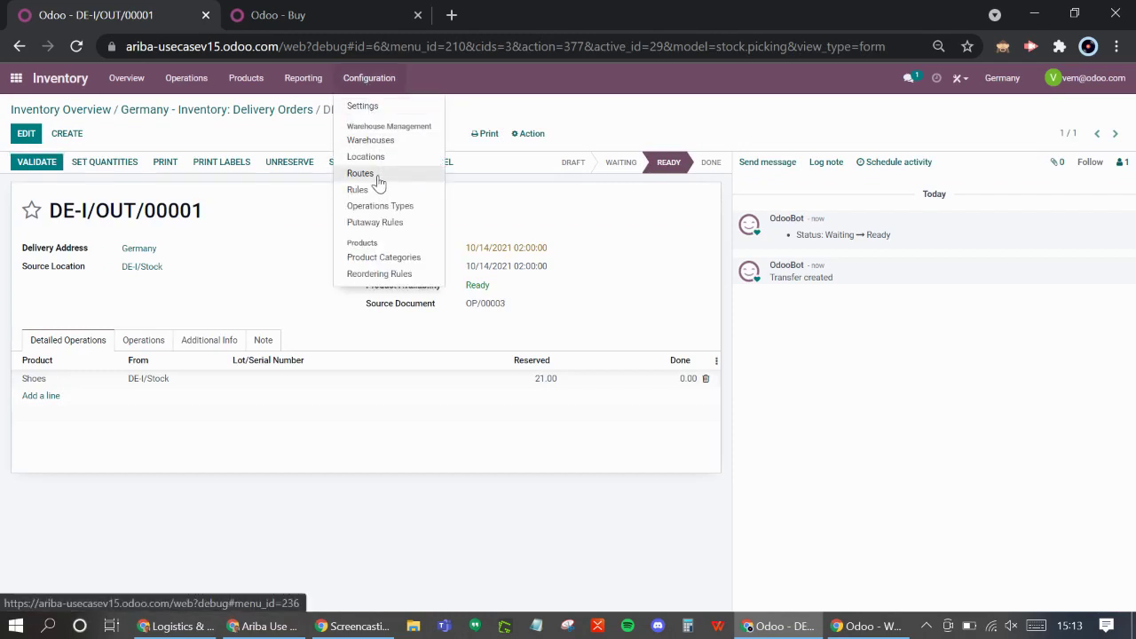
click(377, 180)
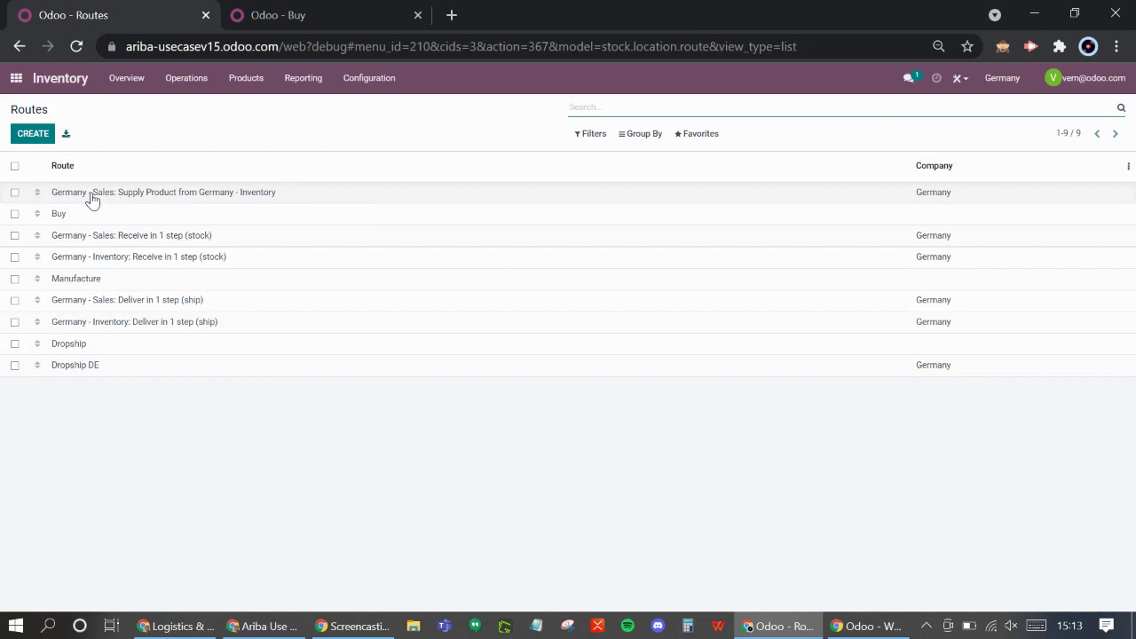
click(152, 199)
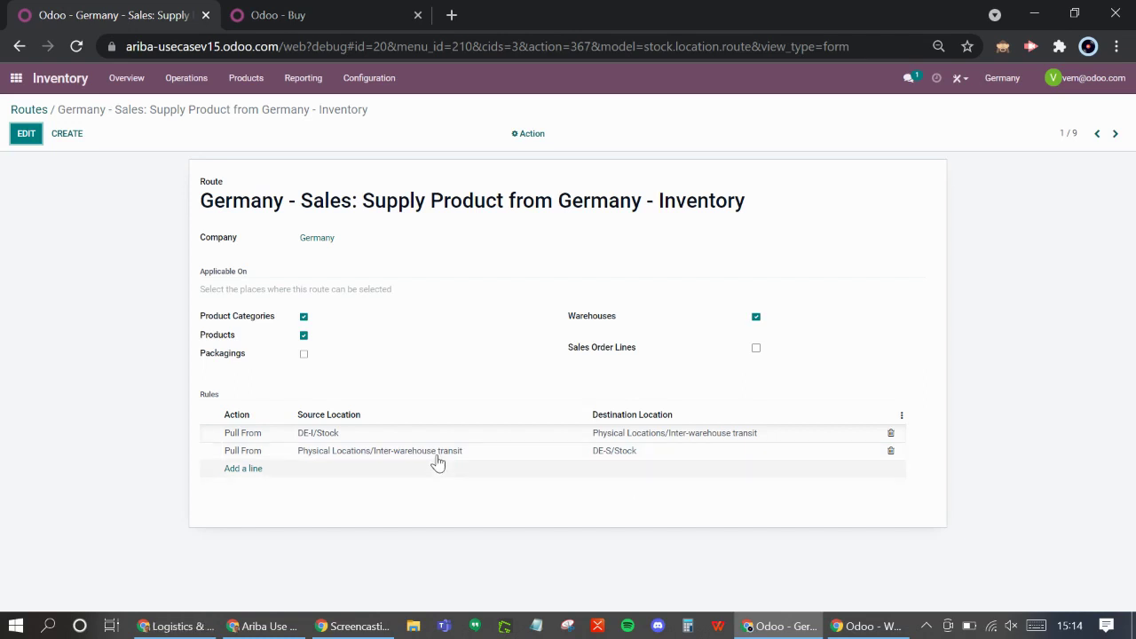
Return to Germany - Inventory's ready delivery order through the Inventory Overview and check the reserved Shoes quantity
click(139, 86)
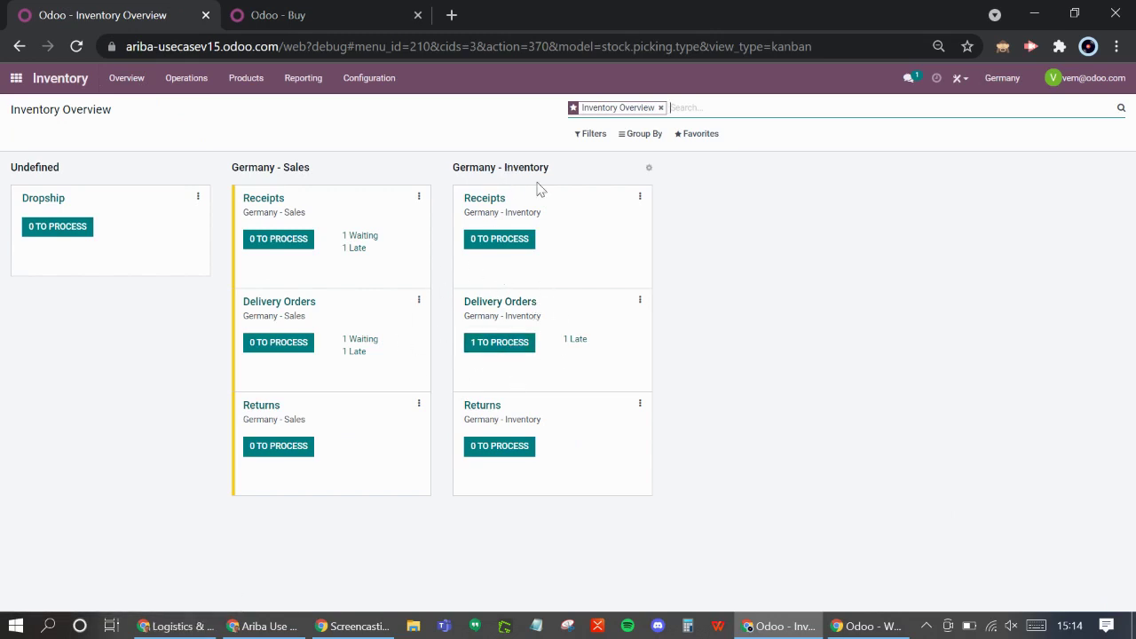
click(508, 352)
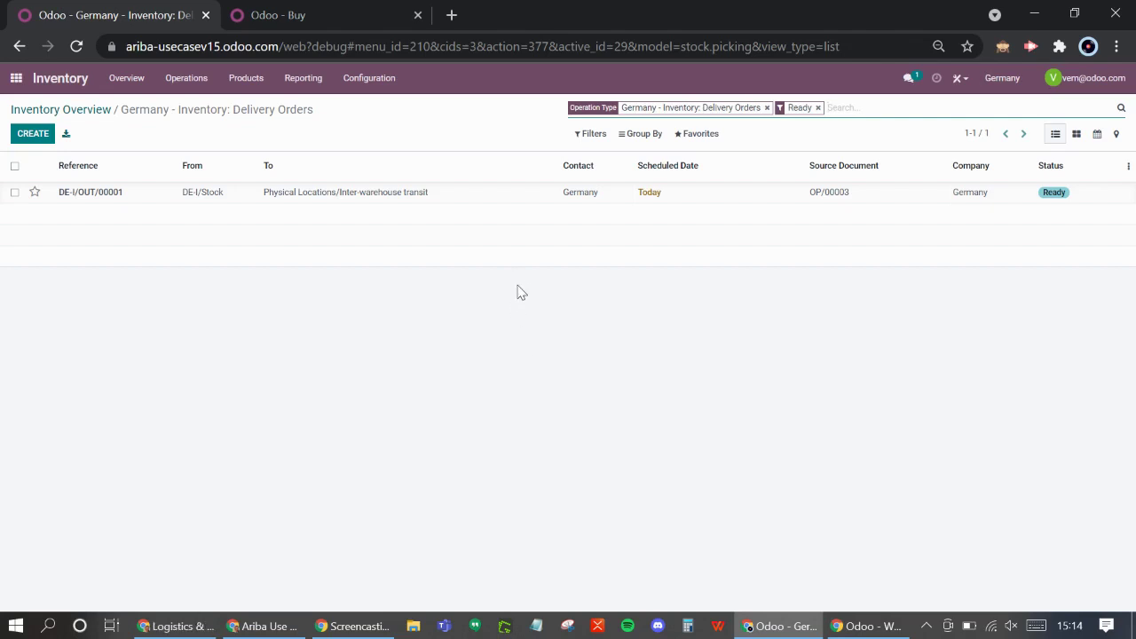
click(443, 202)
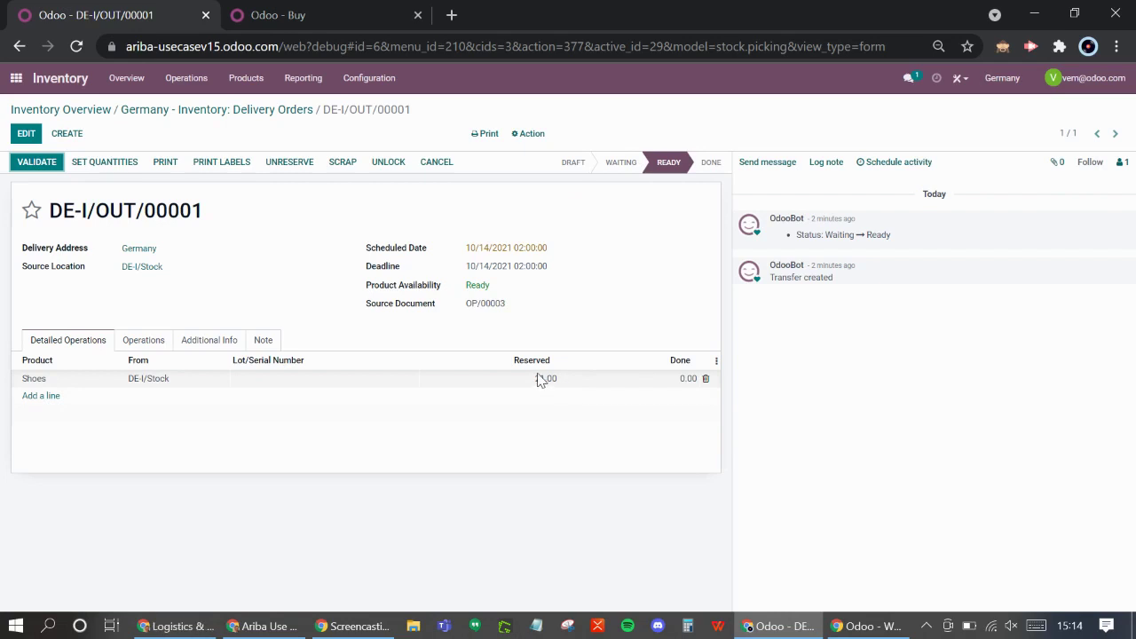
Validate Germany - Inventory's delivery order for the full reserved Shoes quantity and check the remaining Shoes stock by location in the Inventory Report
click(40, 165)
click(286, 199)
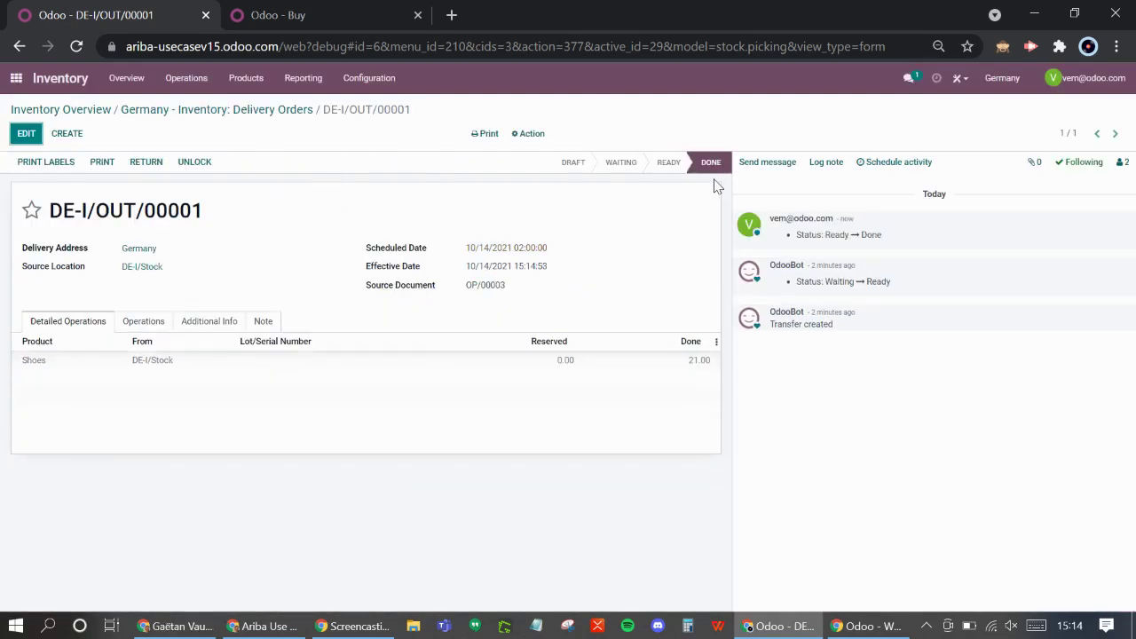
click(307, 80)
click(318, 120)
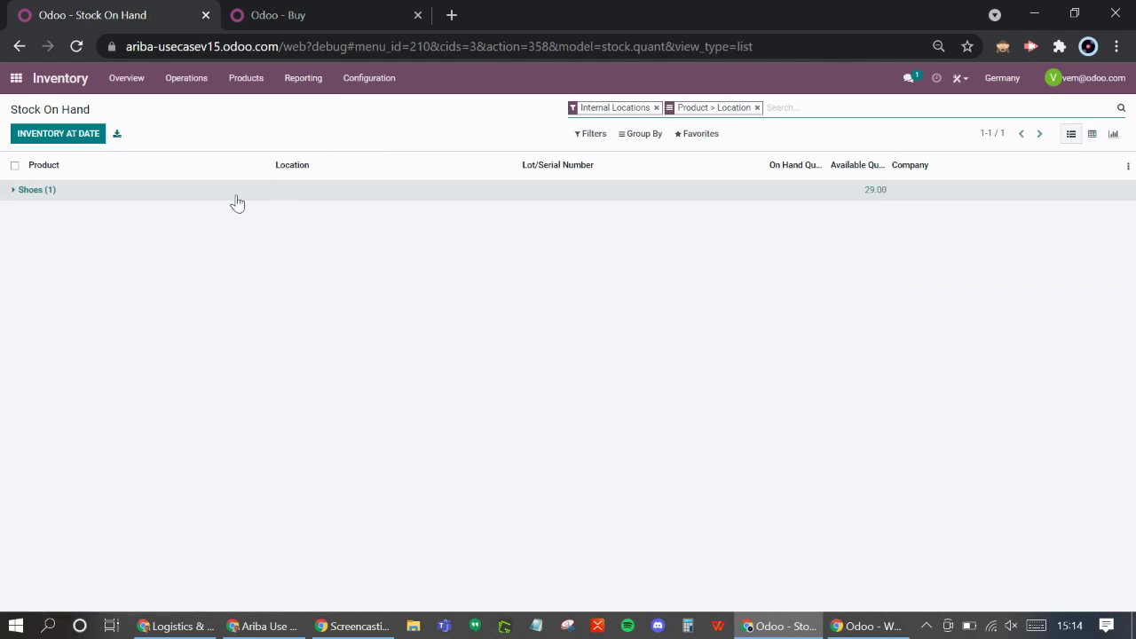
click(13, 191)
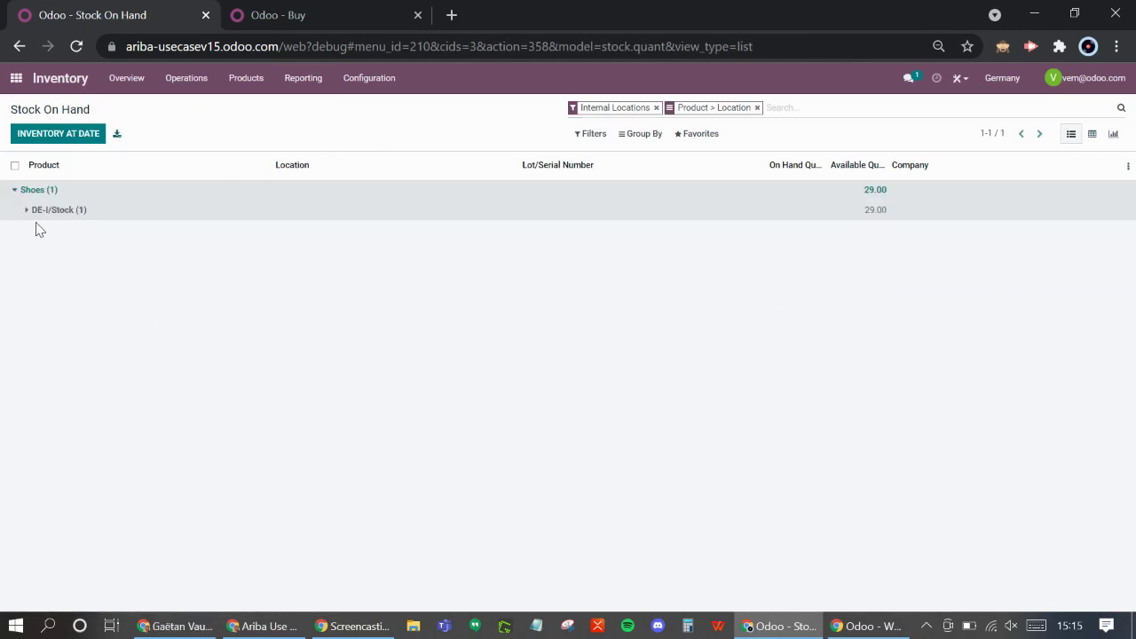
click(26, 211)
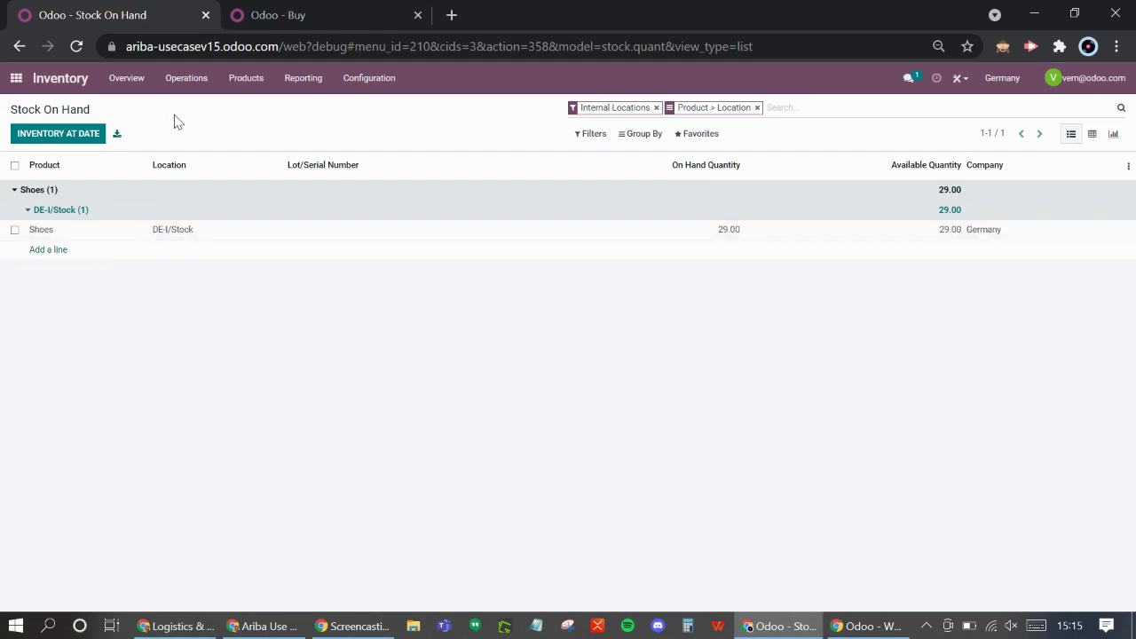
Open the ready Shoes receipt of the Germany - Sales warehouse from the Inventory Overview and validate it for the full quantity
click(61, 78)
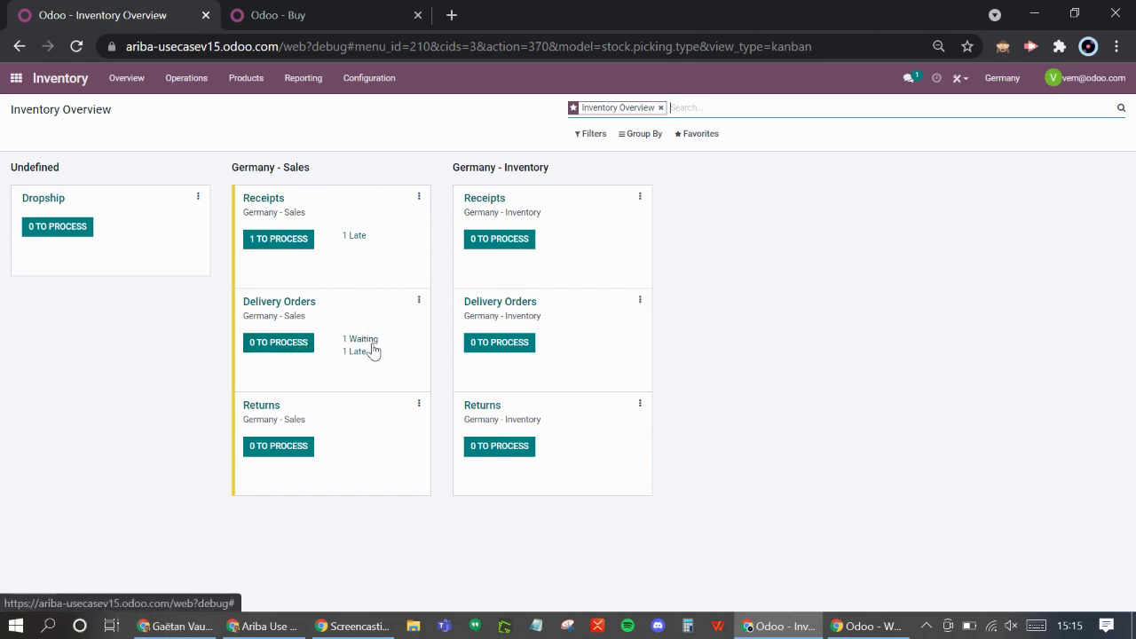
click(256, 246)
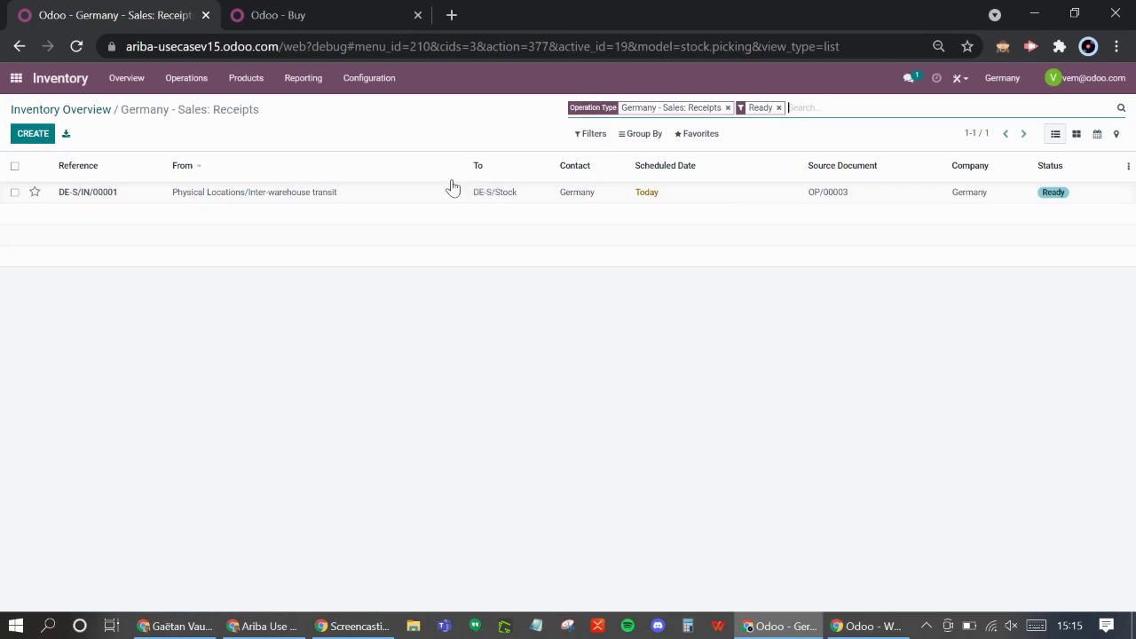
click(388, 201)
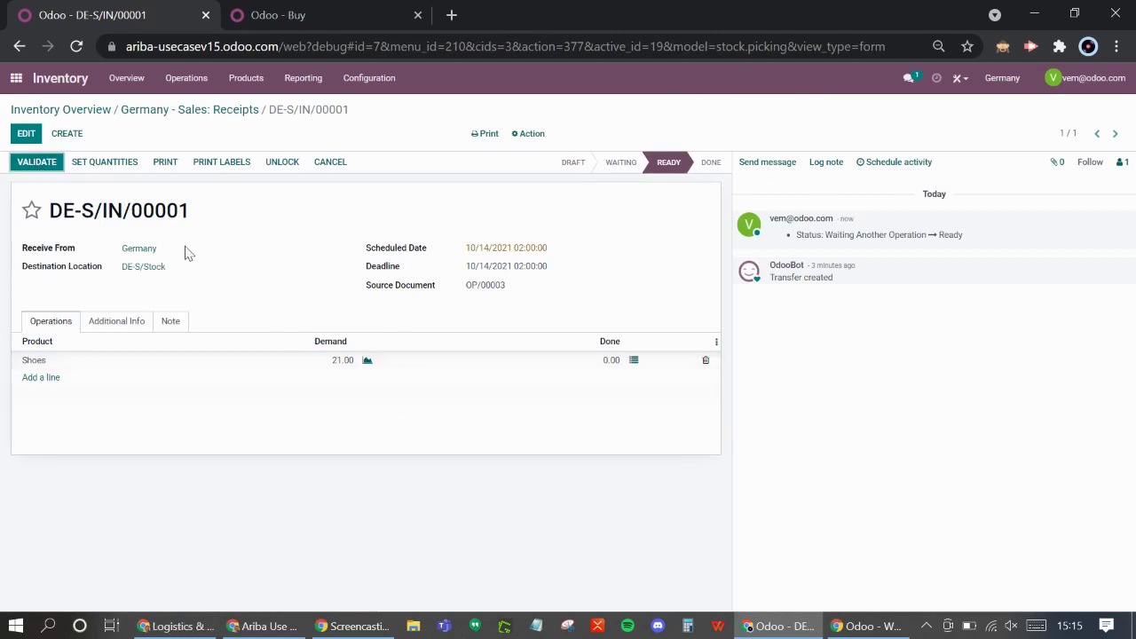
click(27, 167)
click(274, 200)
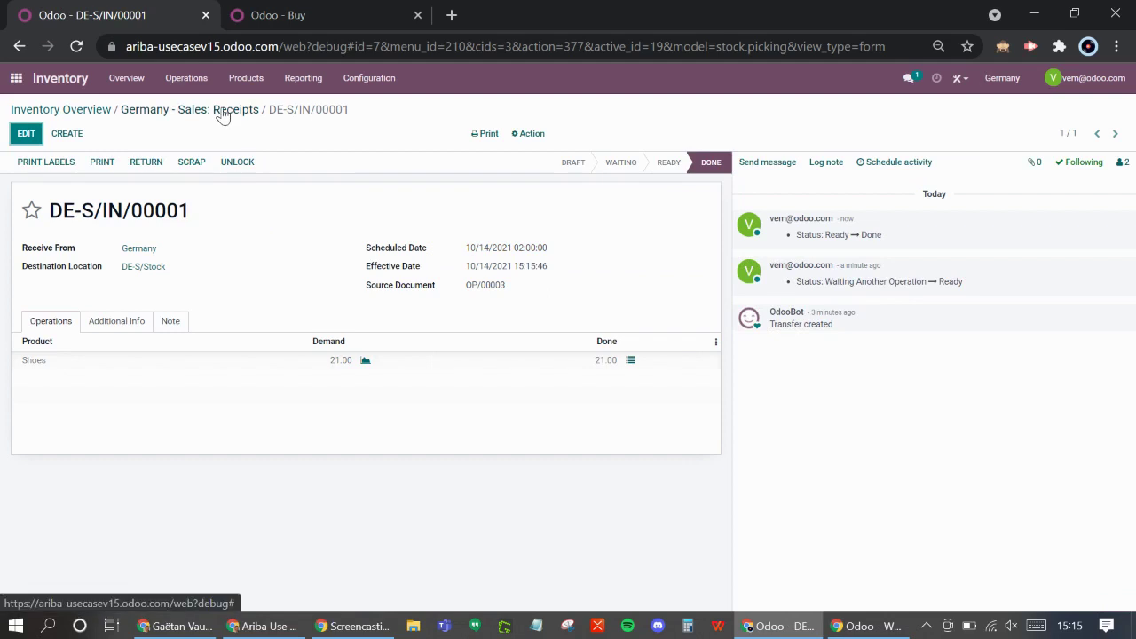
Open the Inventory Report and expand Shoes to compare the stock in Germany's two warehouse locations
click(306, 79)
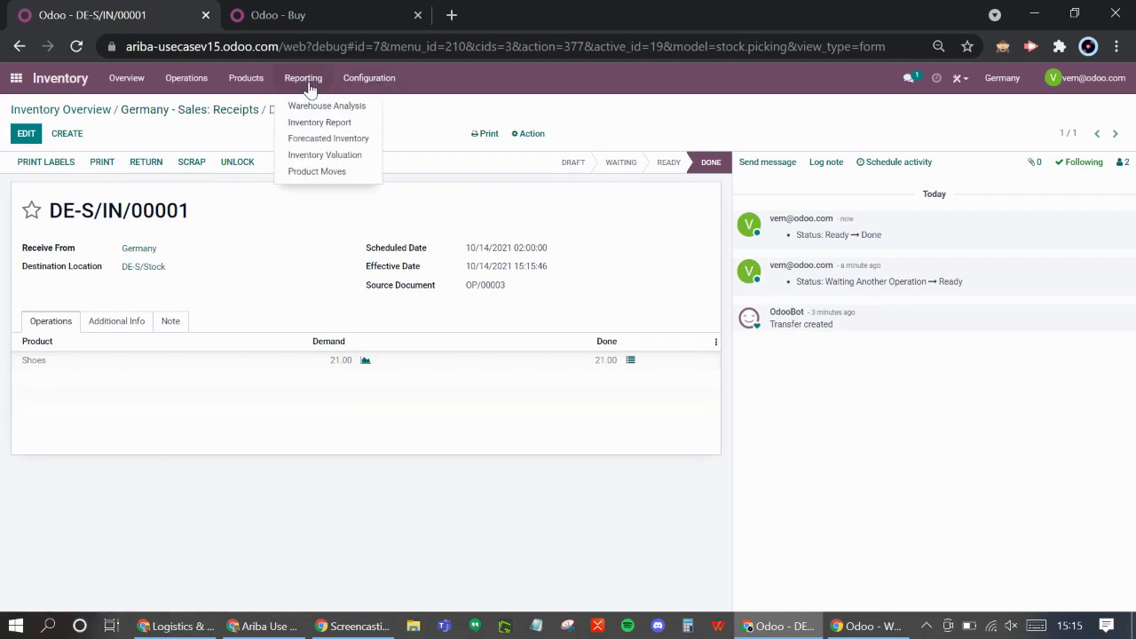
click(325, 126)
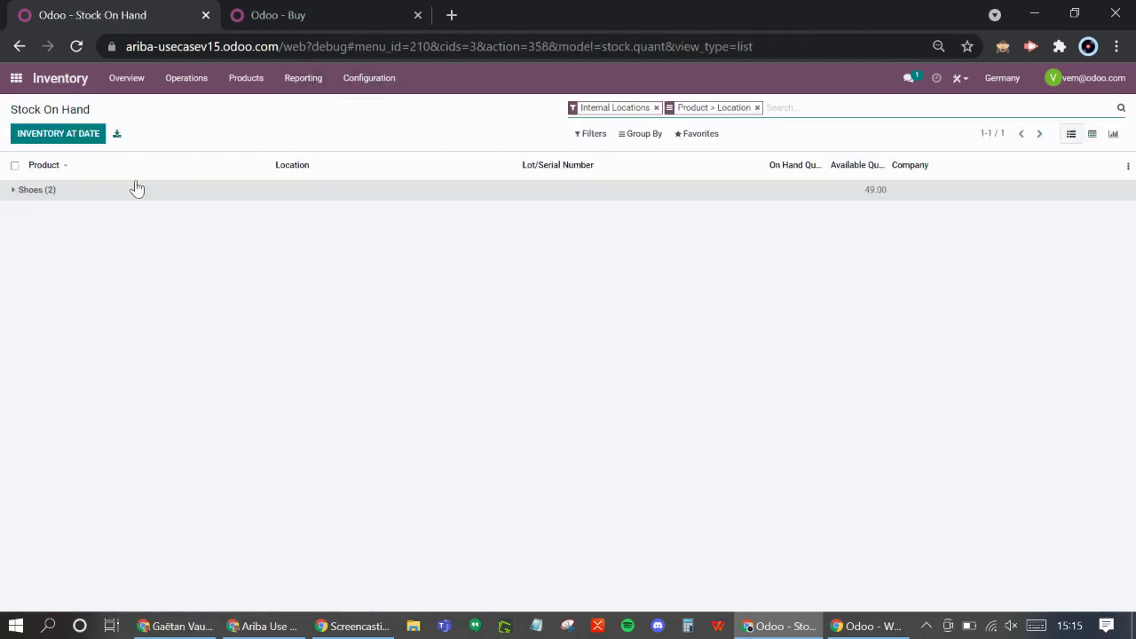
click(82, 193)
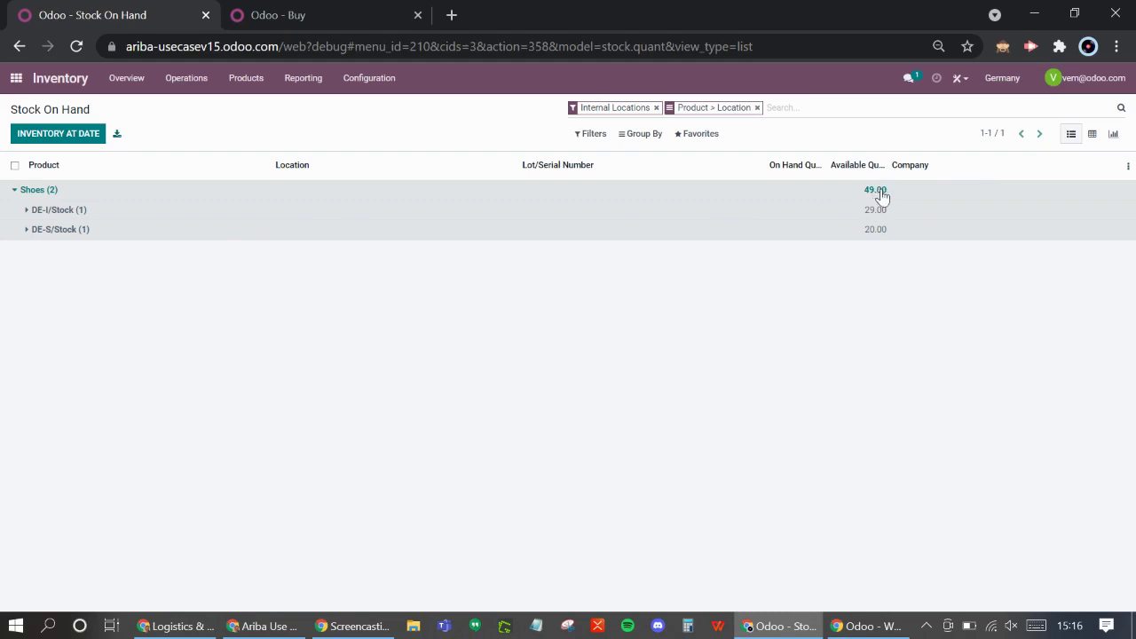
Open Germany - Sales' ready delivery order to the German client and validate the full reserved Shoes quantity
click(127, 78)
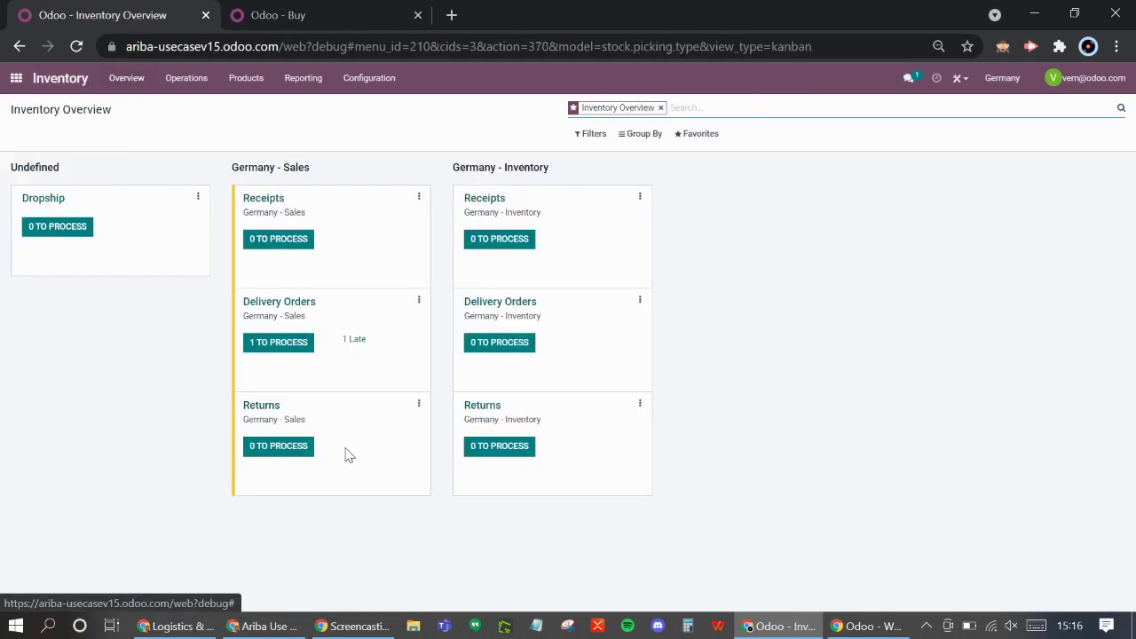
click(288, 352)
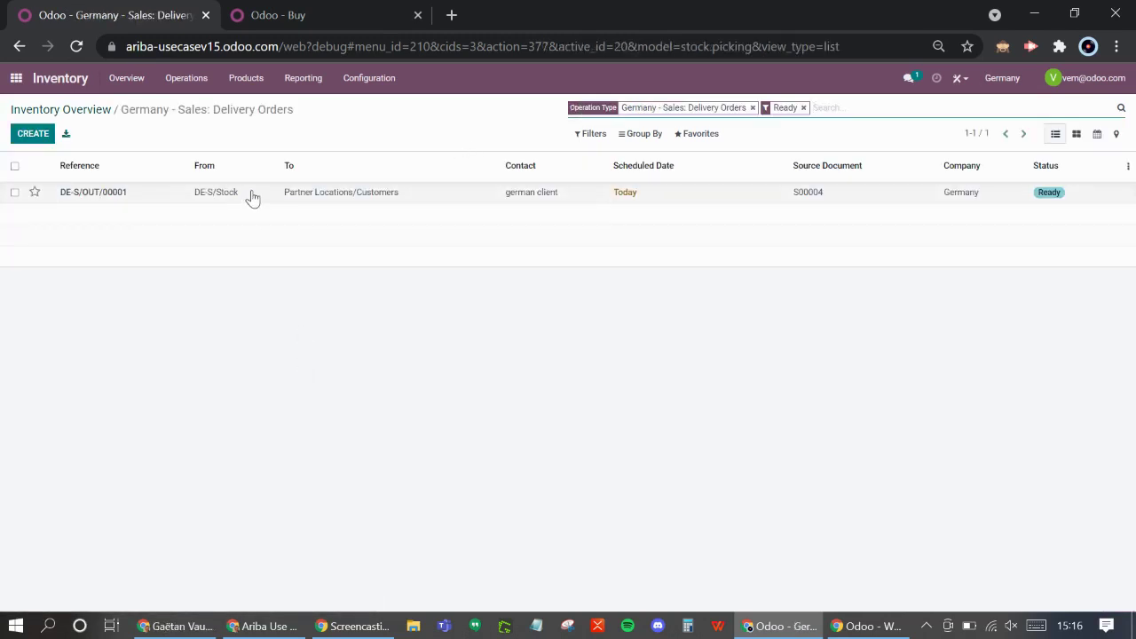
click(332, 201)
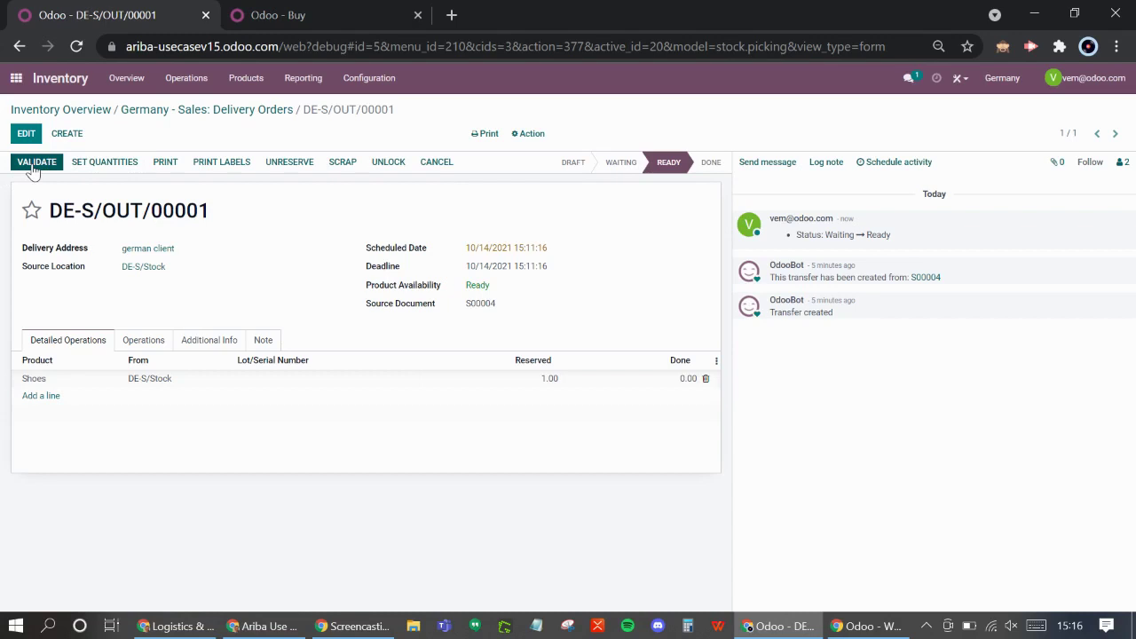
click(34, 164)
click(272, 196)
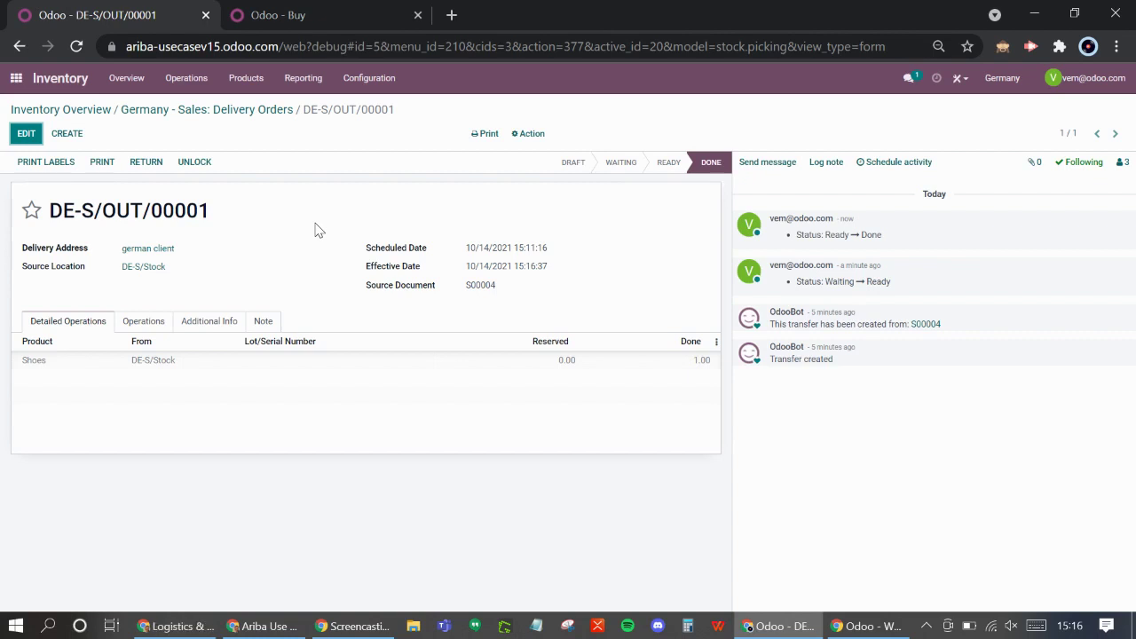
Check the Inventory Overview for pending transfers, and open the Shoes product to review its inventory routes and purchase vendor
click(129, 83)
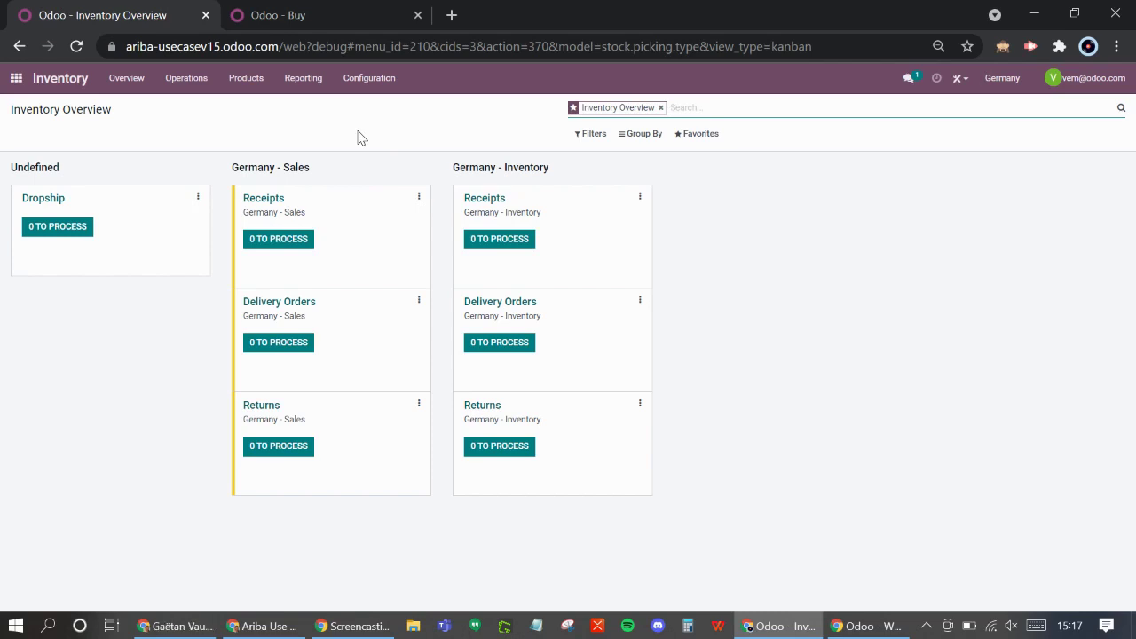
click(269, 80)
click(260, 105)
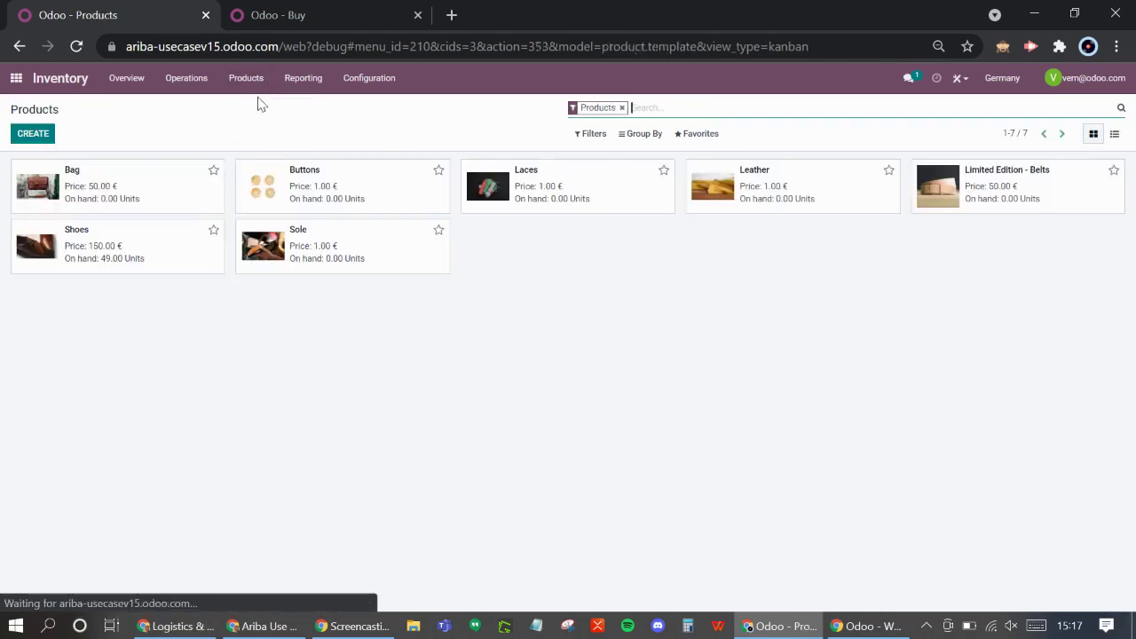
click(120, 240)
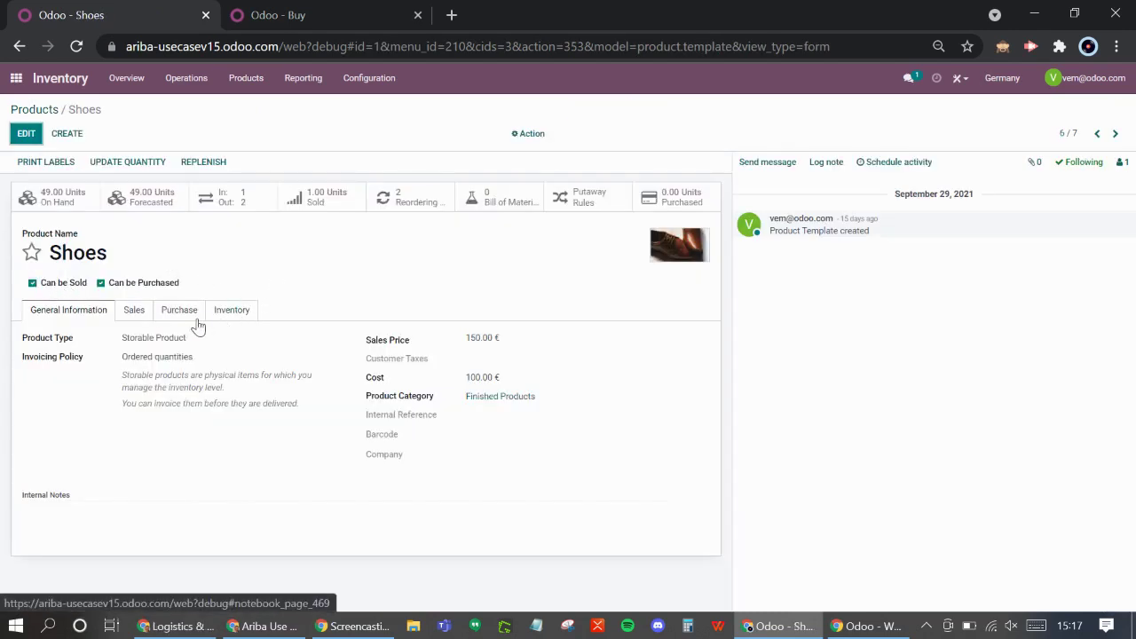
click(235, 314)
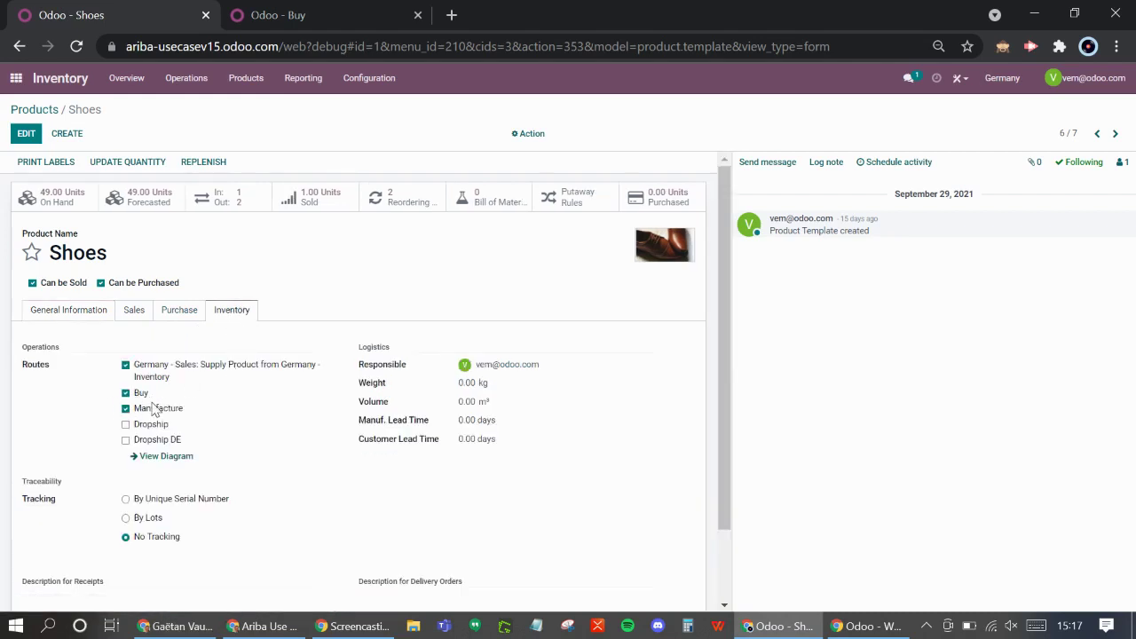
click(168, 316)
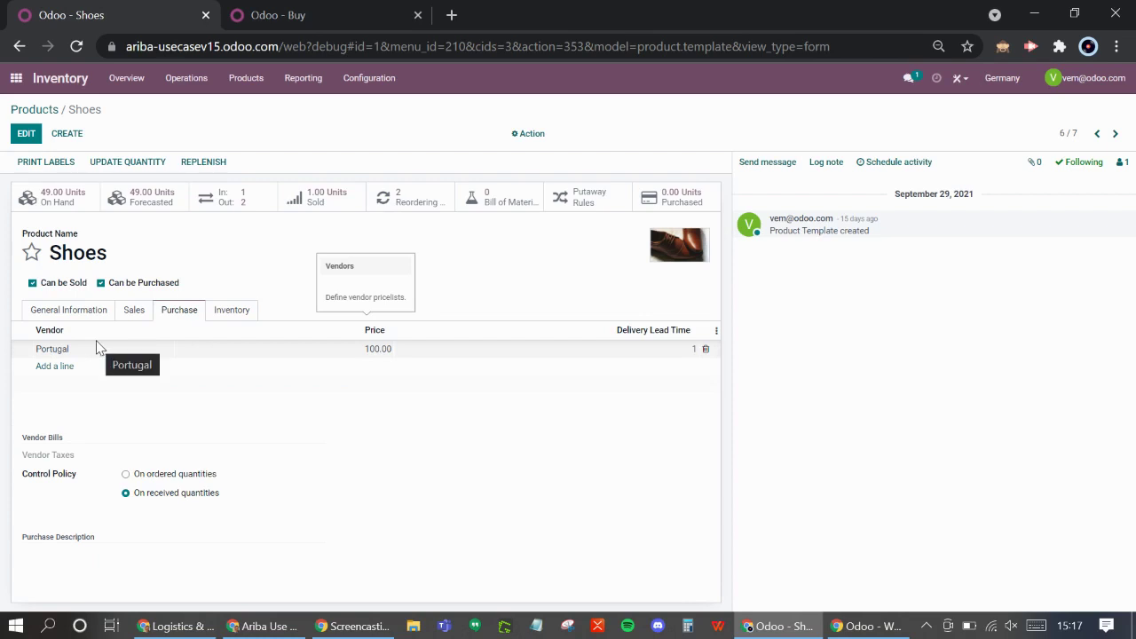
click(15, 79)
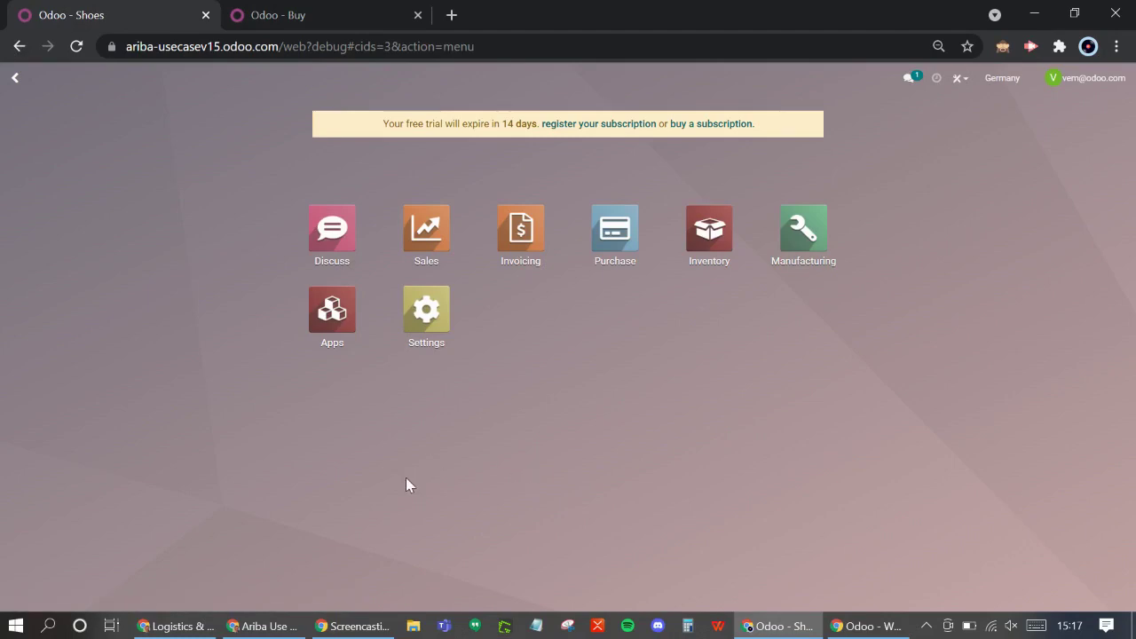
click(269, 626)
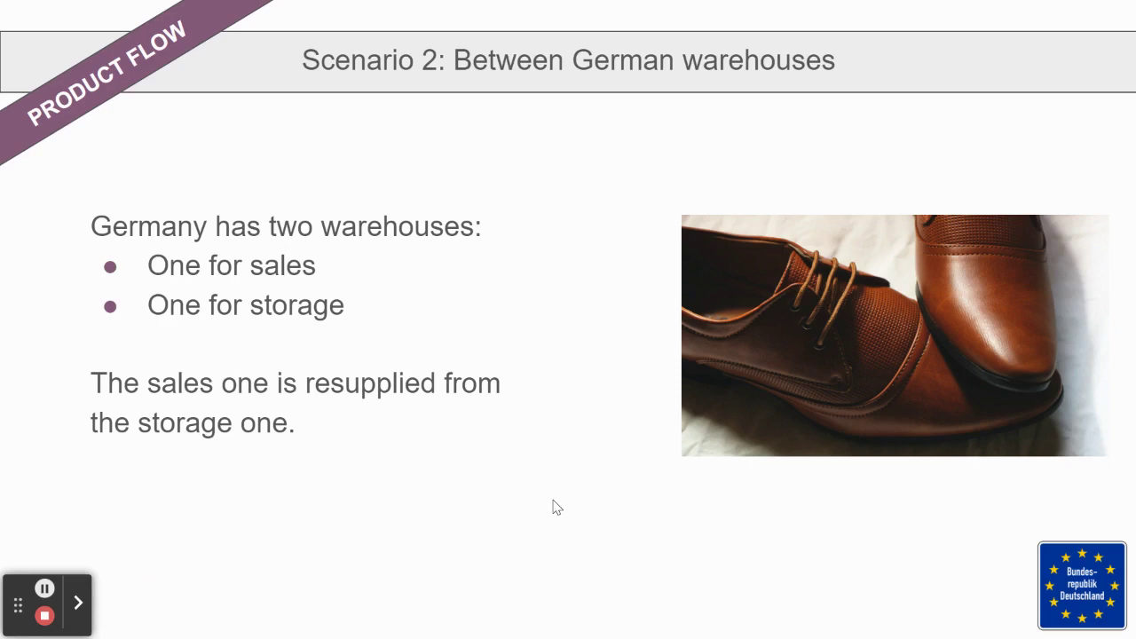
key(Right)
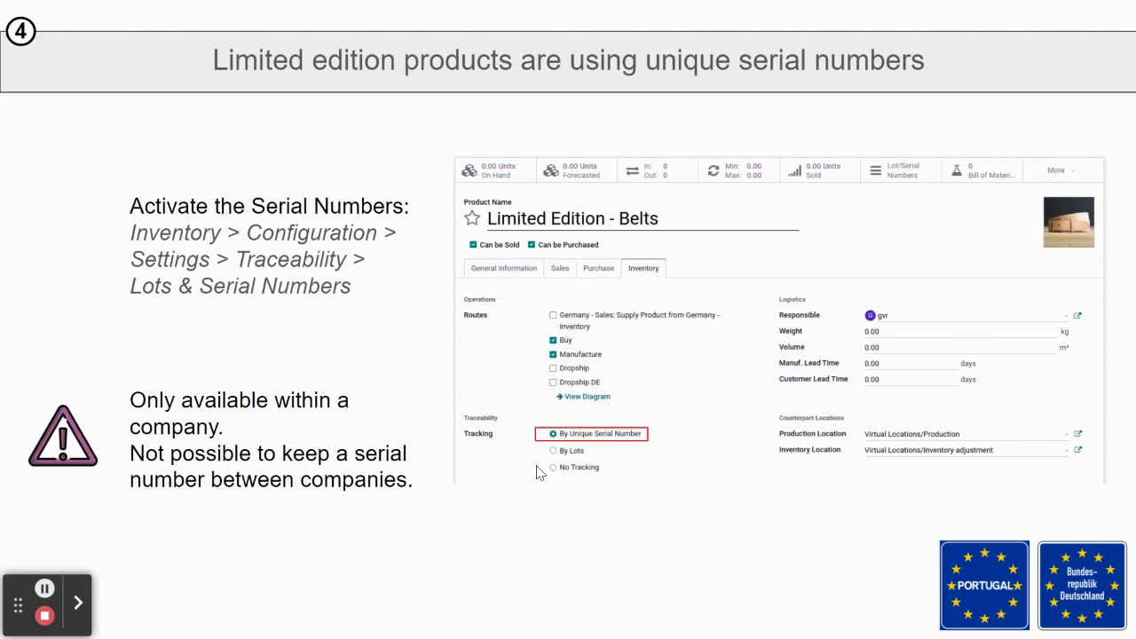
click(551, 470)
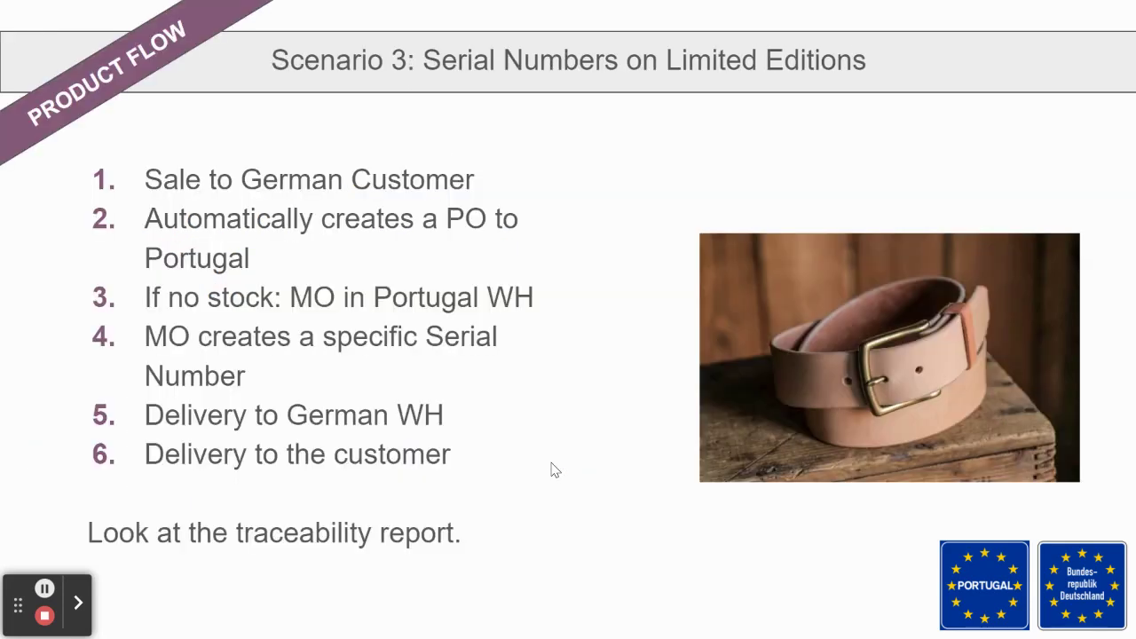
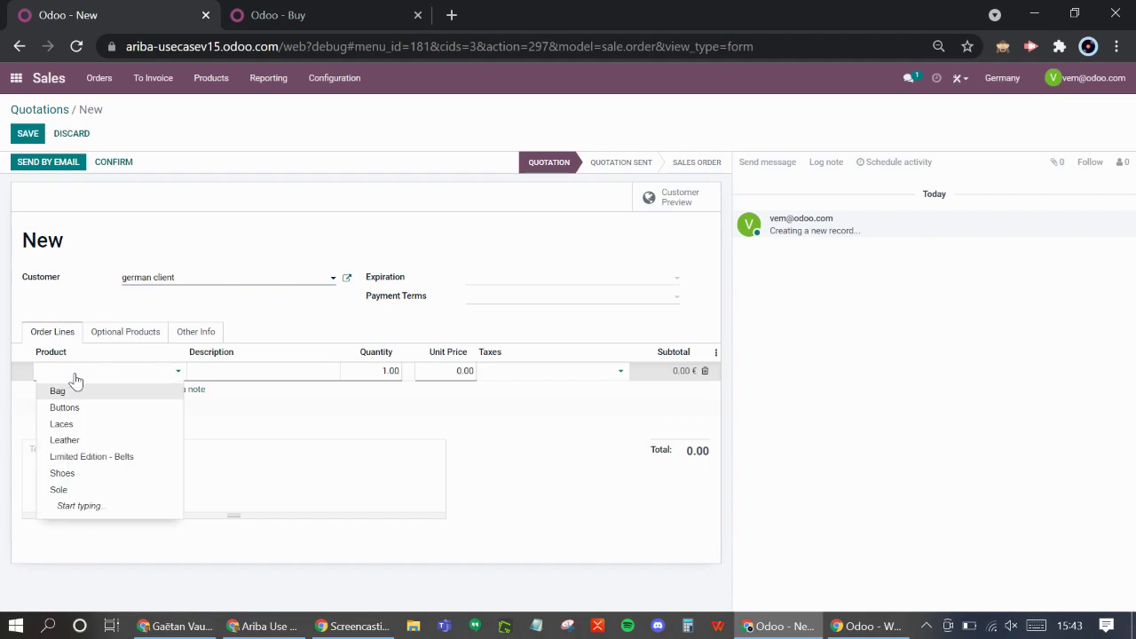
Add one Limited Edition - Belts to the German client's new quotation and confirm it as a sales order
click(104, 457)
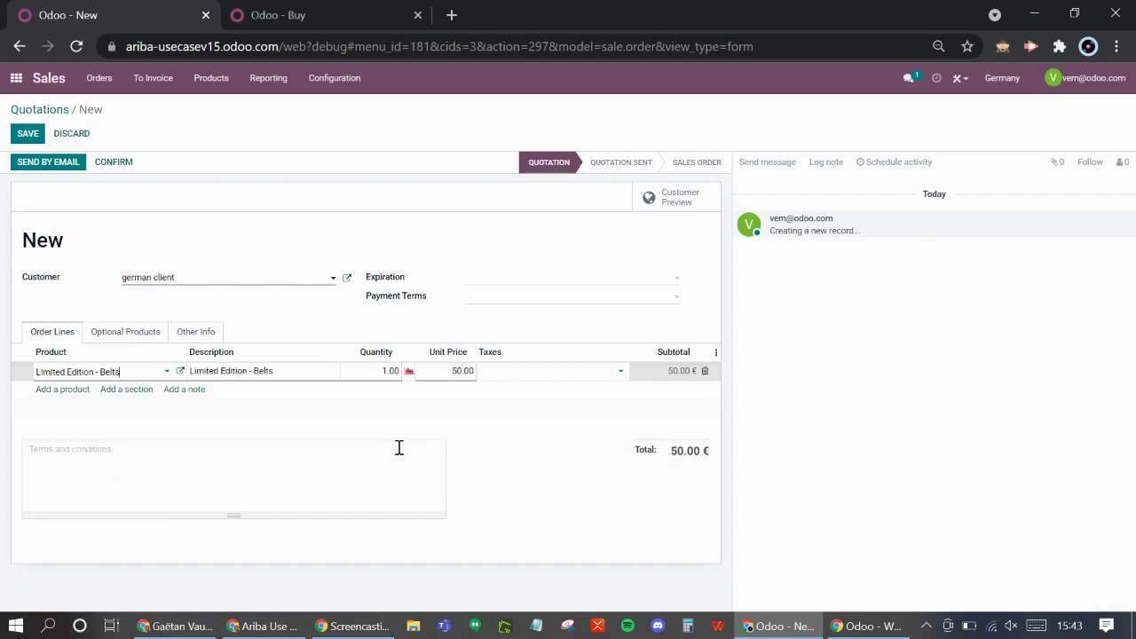
click(115, 163)
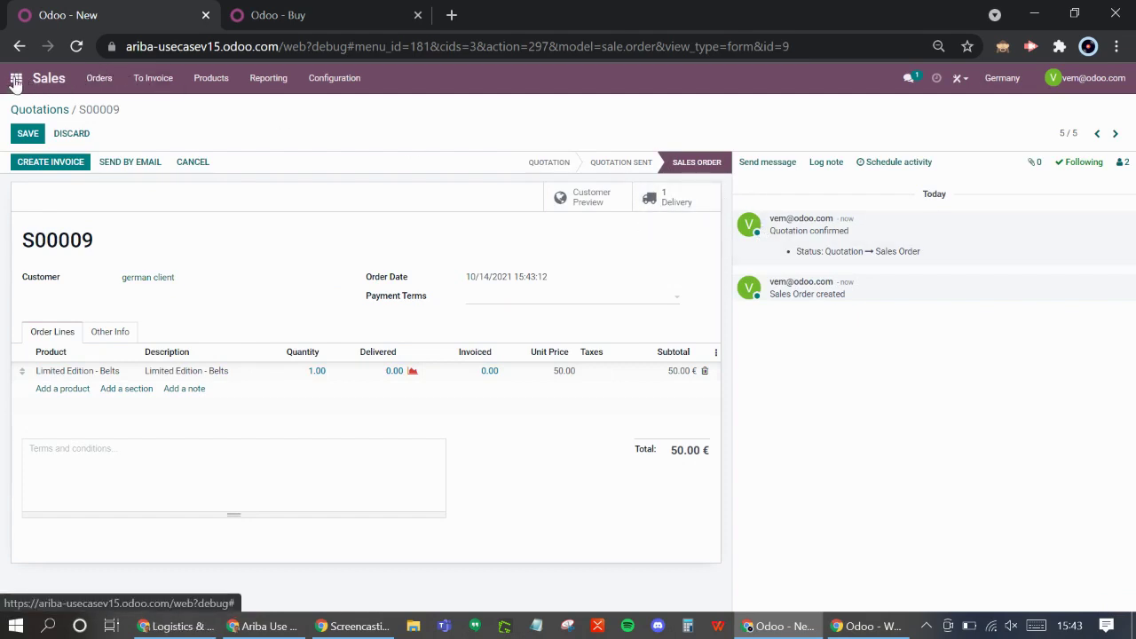
Open Germany's Replenishment list in Inventory and order the Limited Edition - Belts once for DE-S/Stock
click(16, 80)
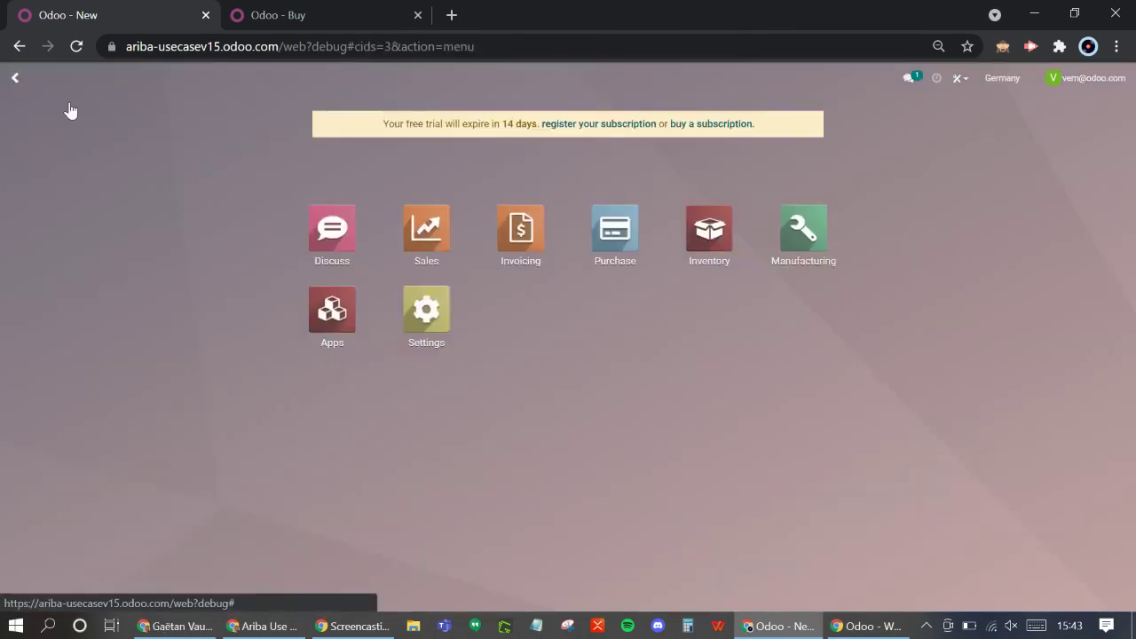
click(719, 236)
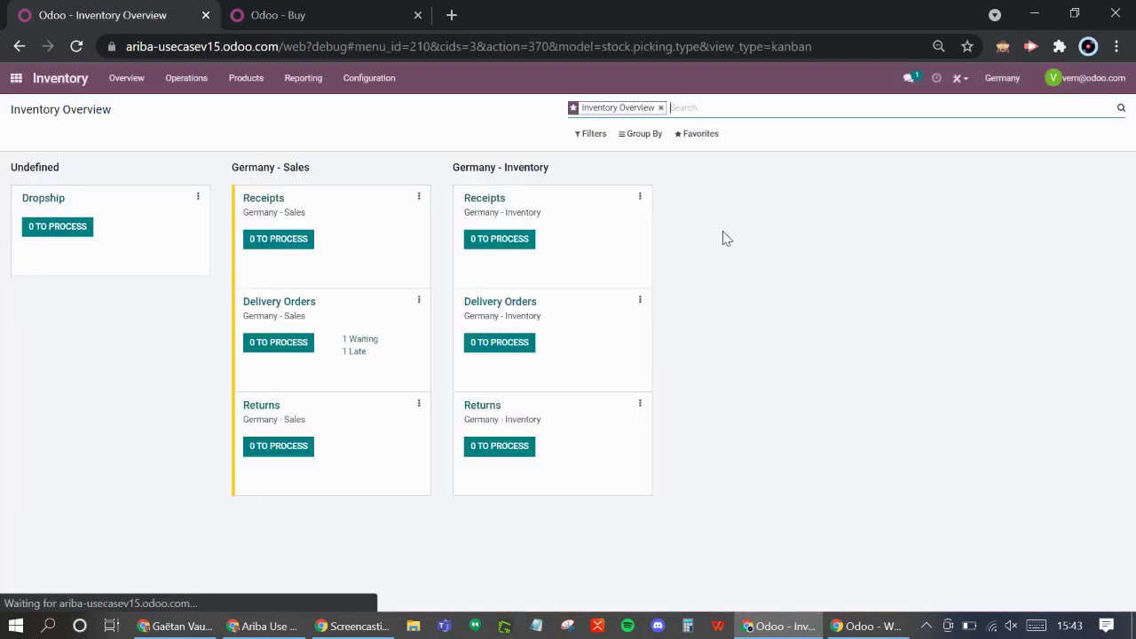
click(181, 87)
click(183, 122)
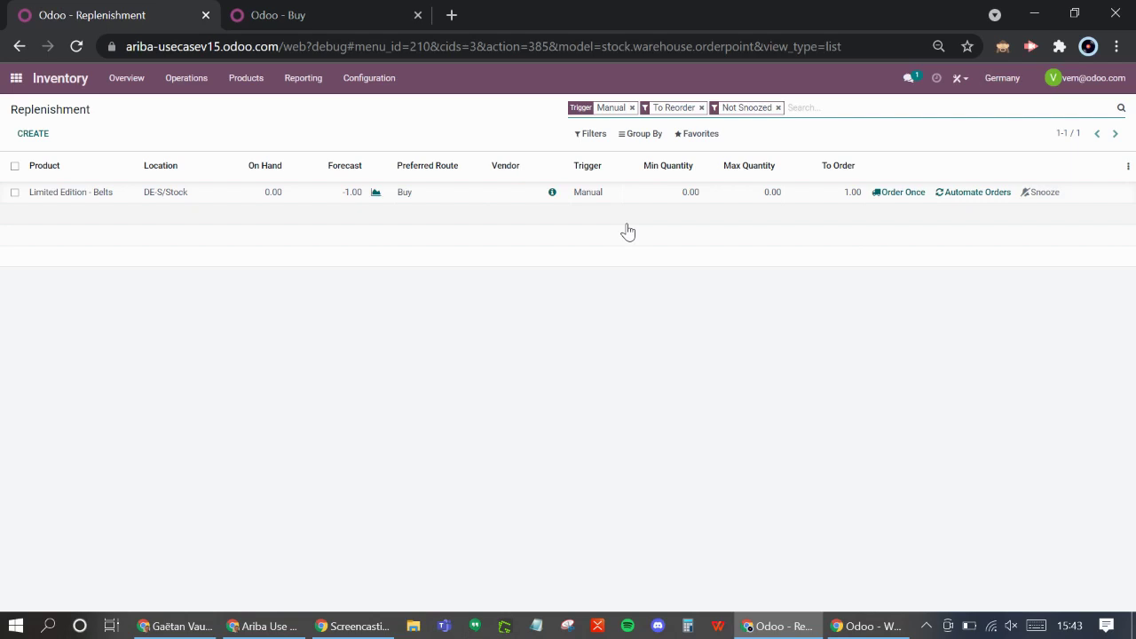
click(901, 193)
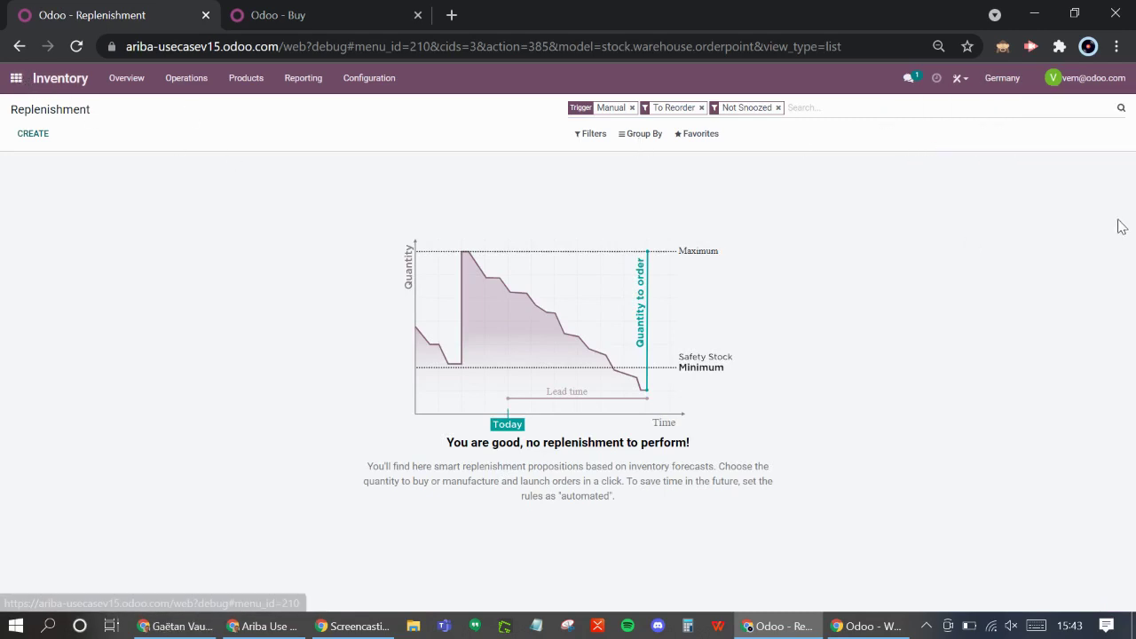
Open the pending request for quotation to Portugal for the Limited Edition - Belts in Purchase and confirm the order
click(16, 78)
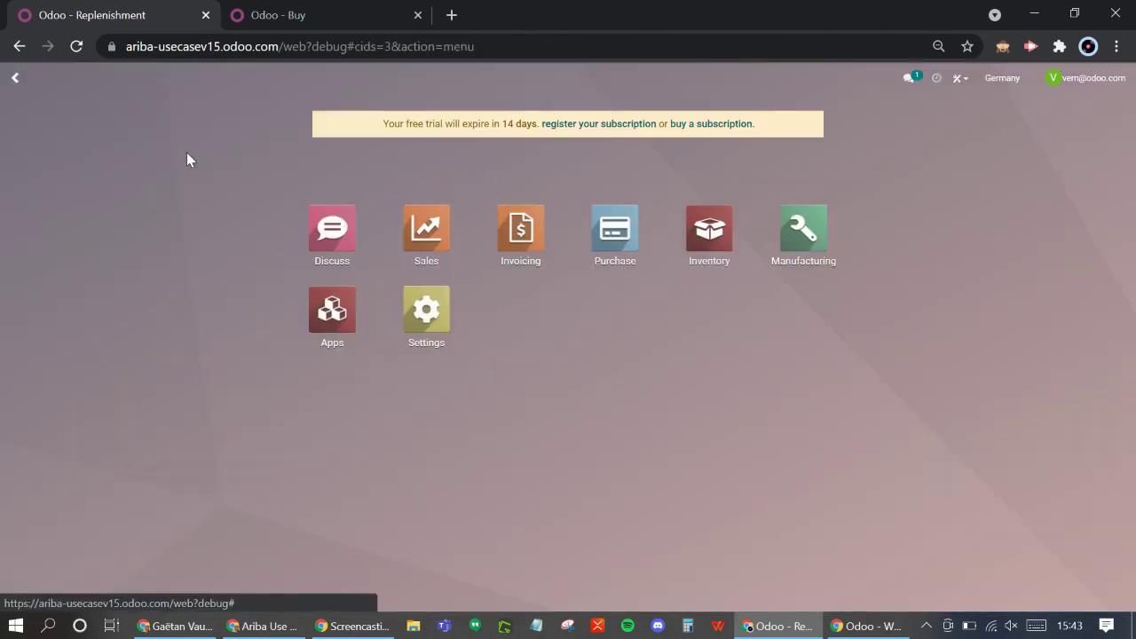
click(623, 245)
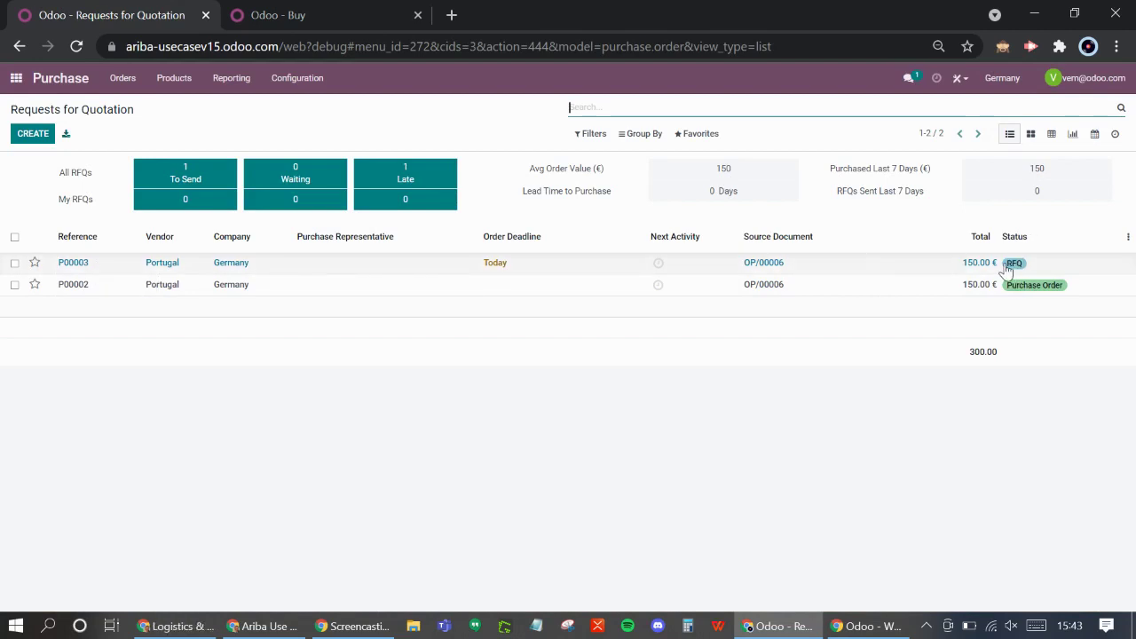
click(255, 269)
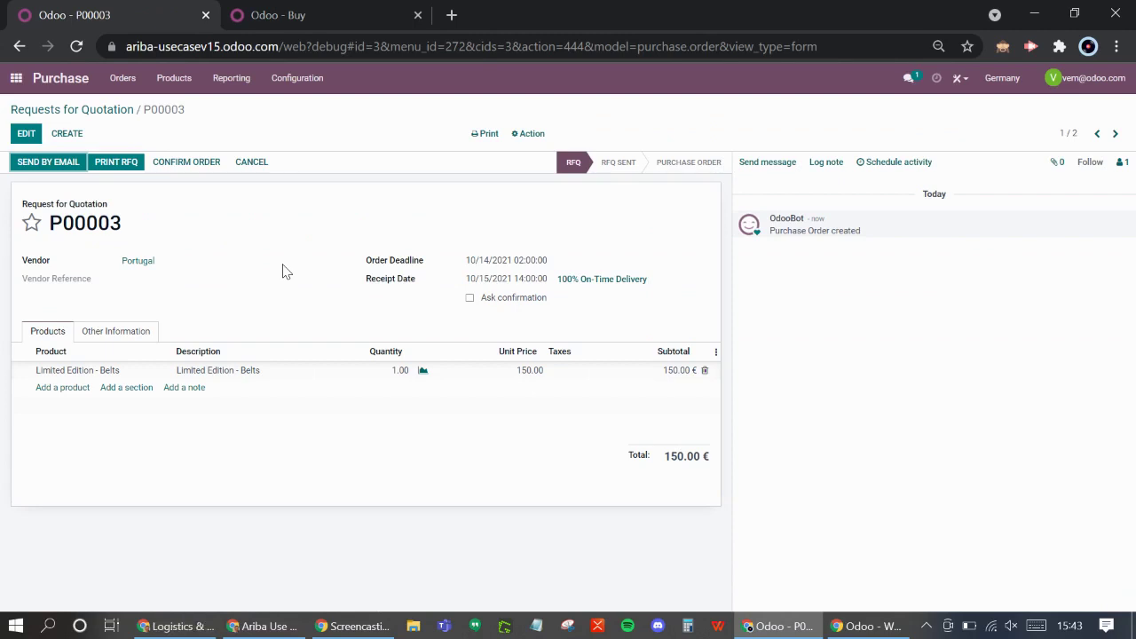
click(181, 163)
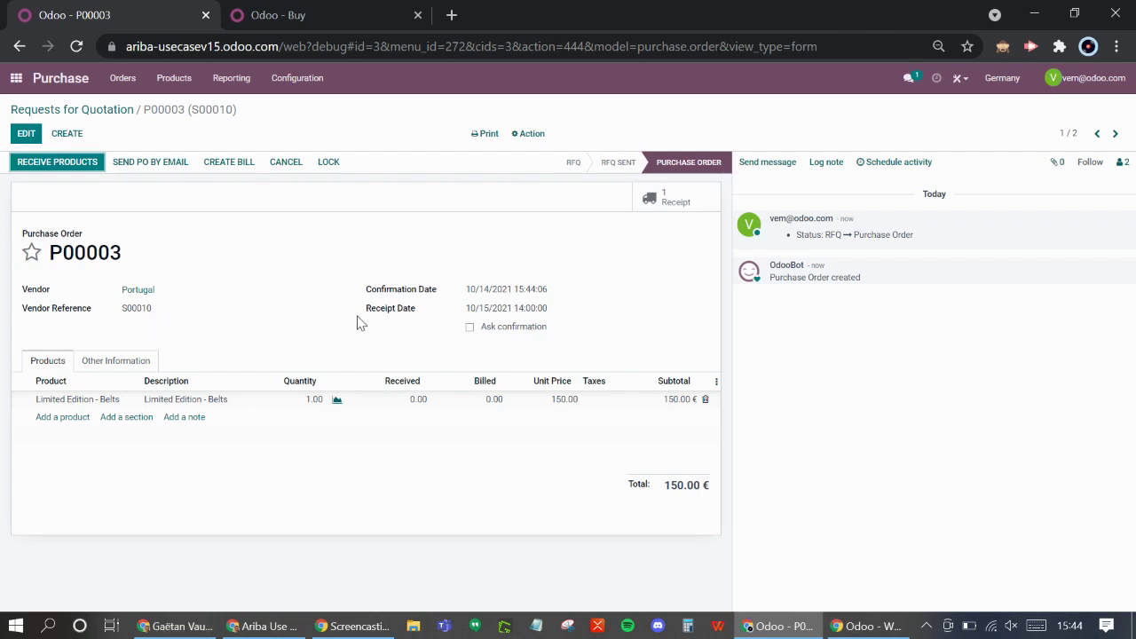
Switch to Portugal's Odoo window and open Germany's newest sales order in Sales, with the My Quotations filter removed
click(866, 625)
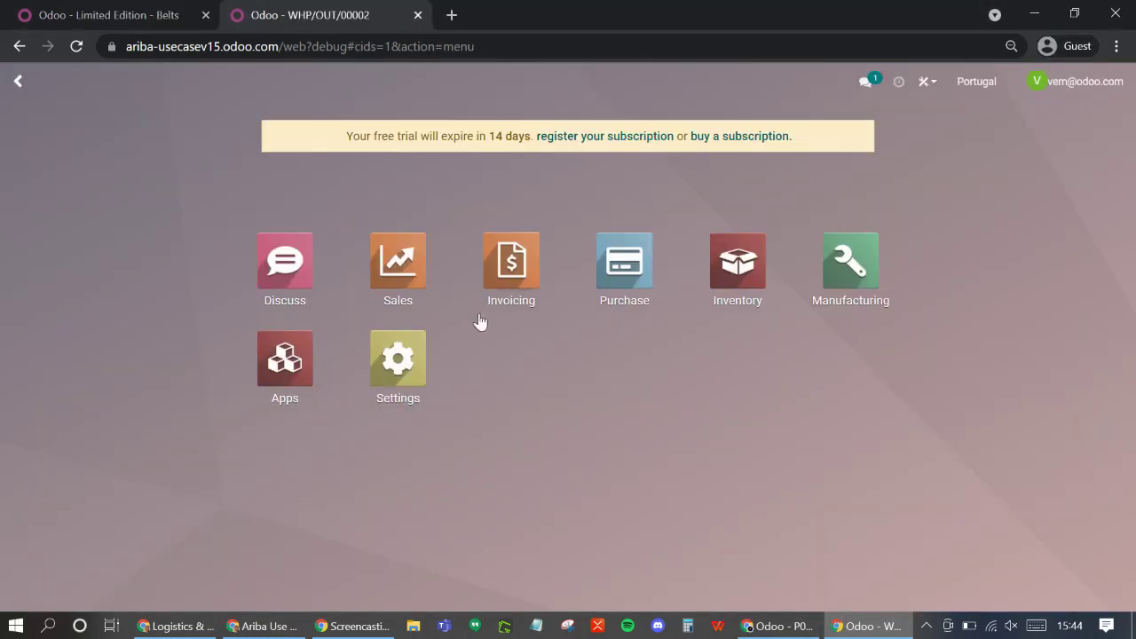
click(423, 269)
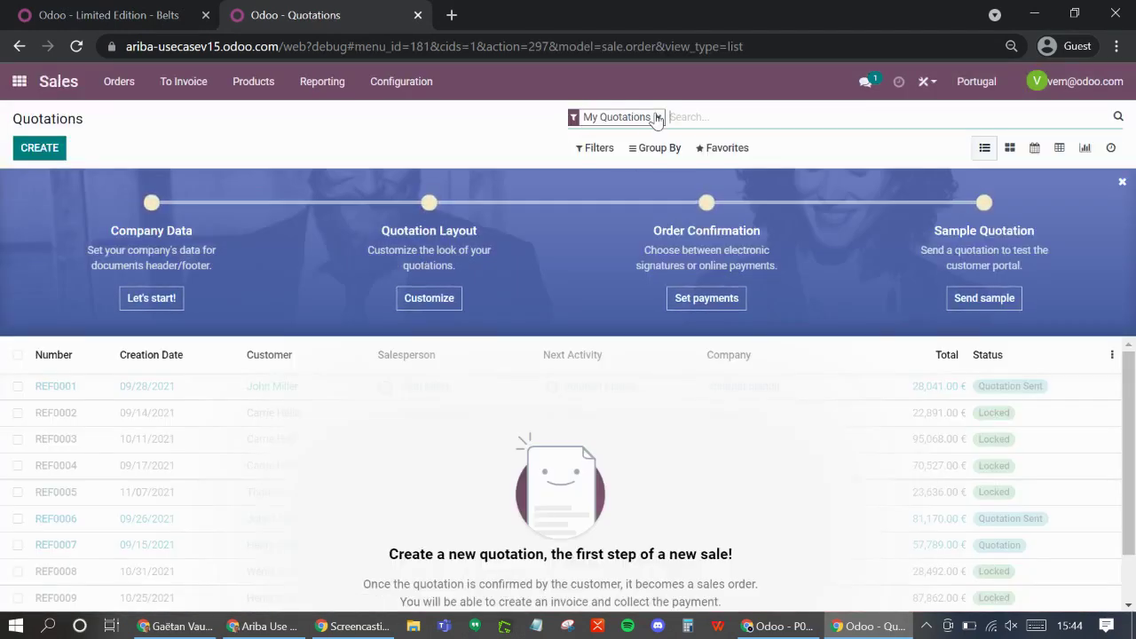
click(657, 117)
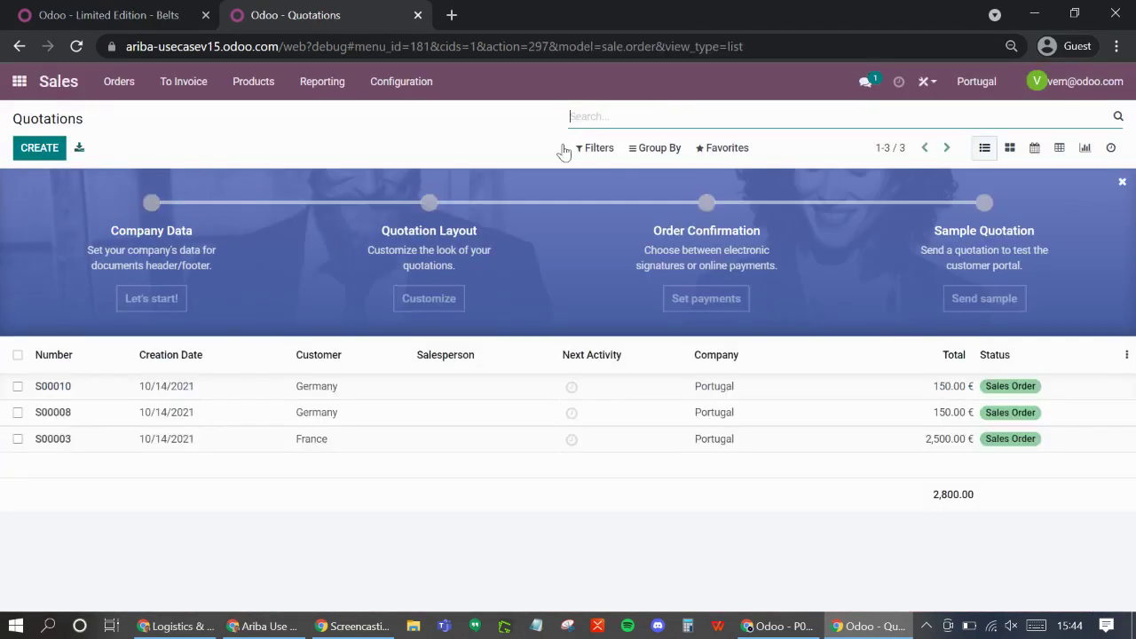
click(55, 395)
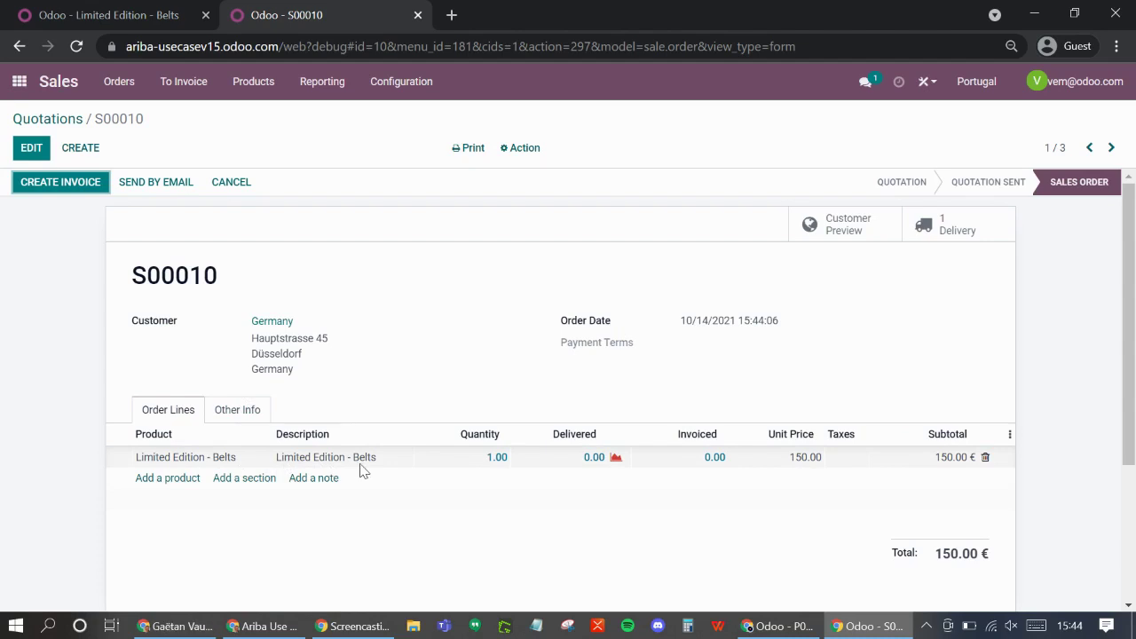
Open the sales order's delivery to Germany, check product availability, and review its operations
click(944, 232)
drag(319, 293, 222, 293)
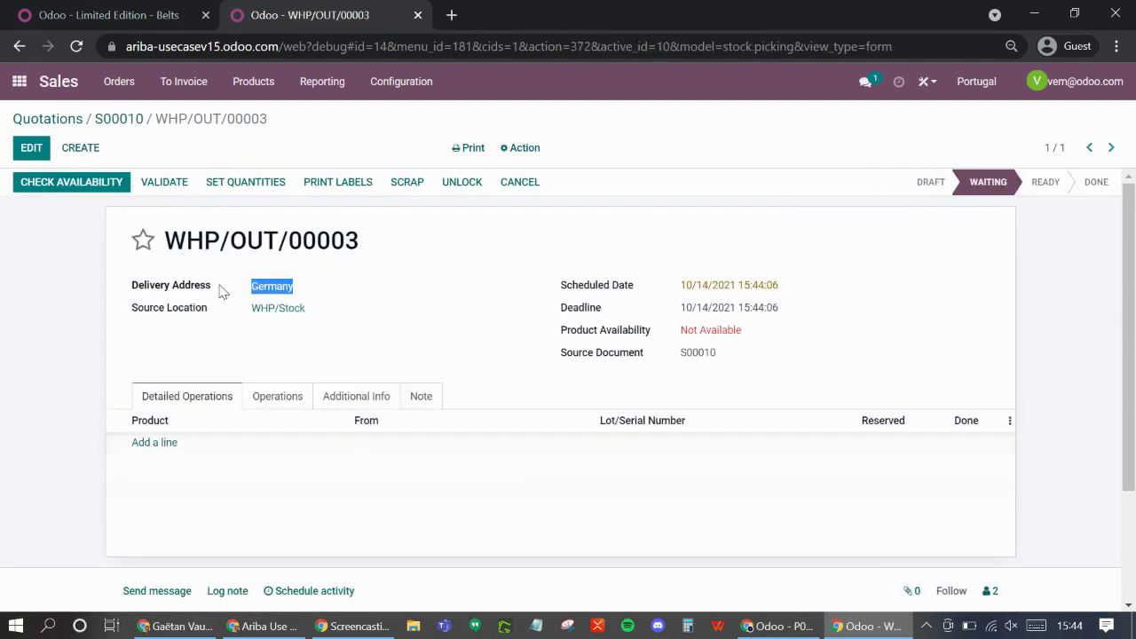
click(358, 294)
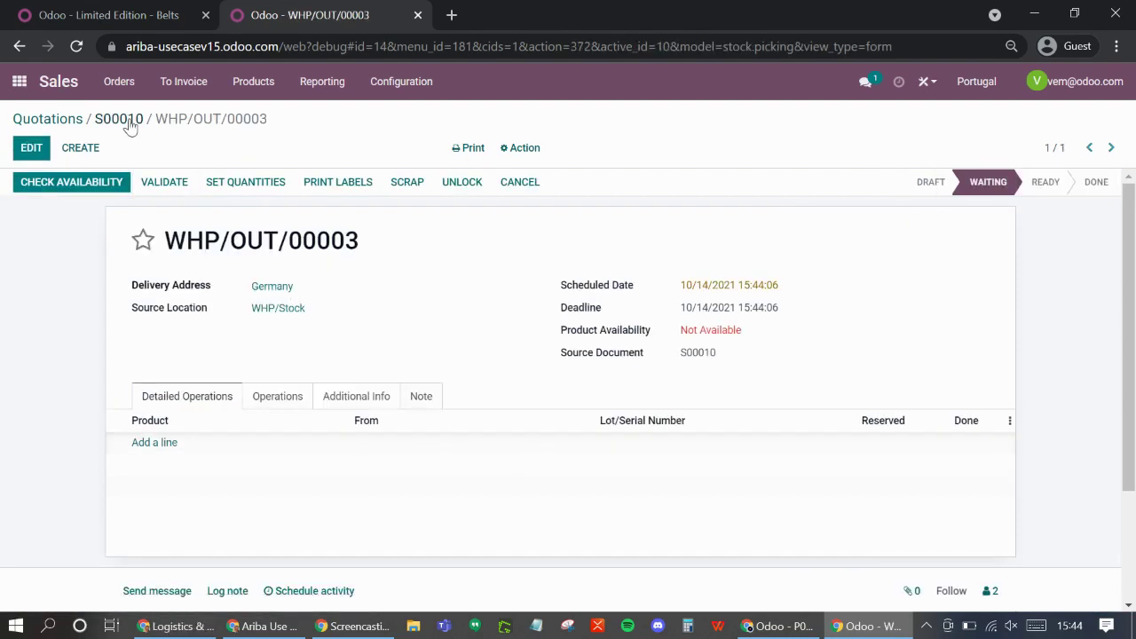
click(101, 182)
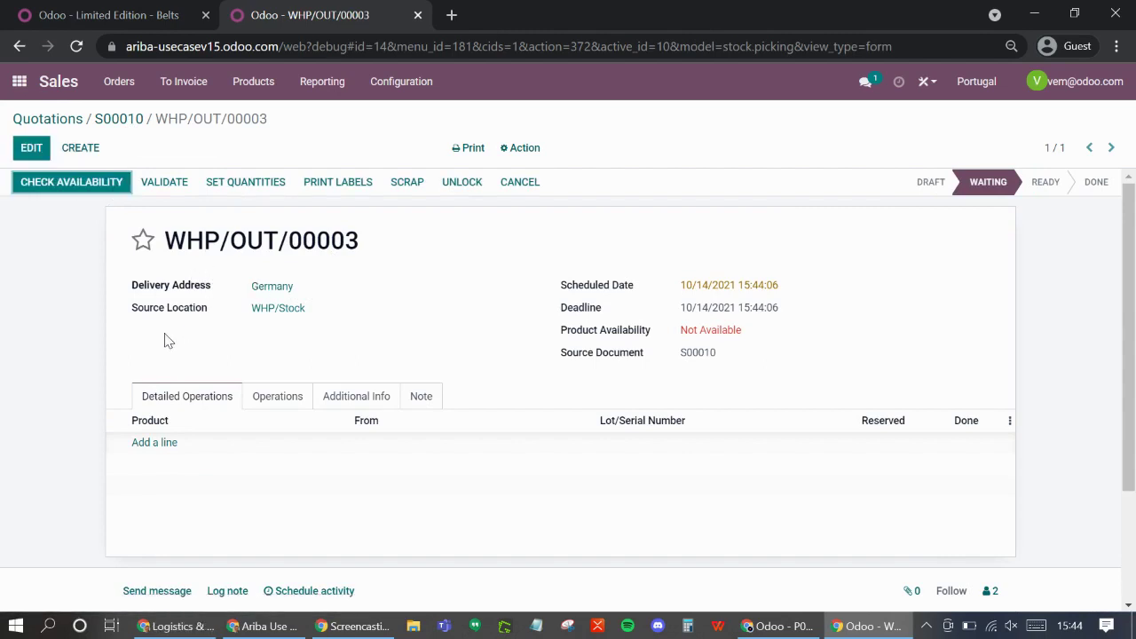
click(269, 400)
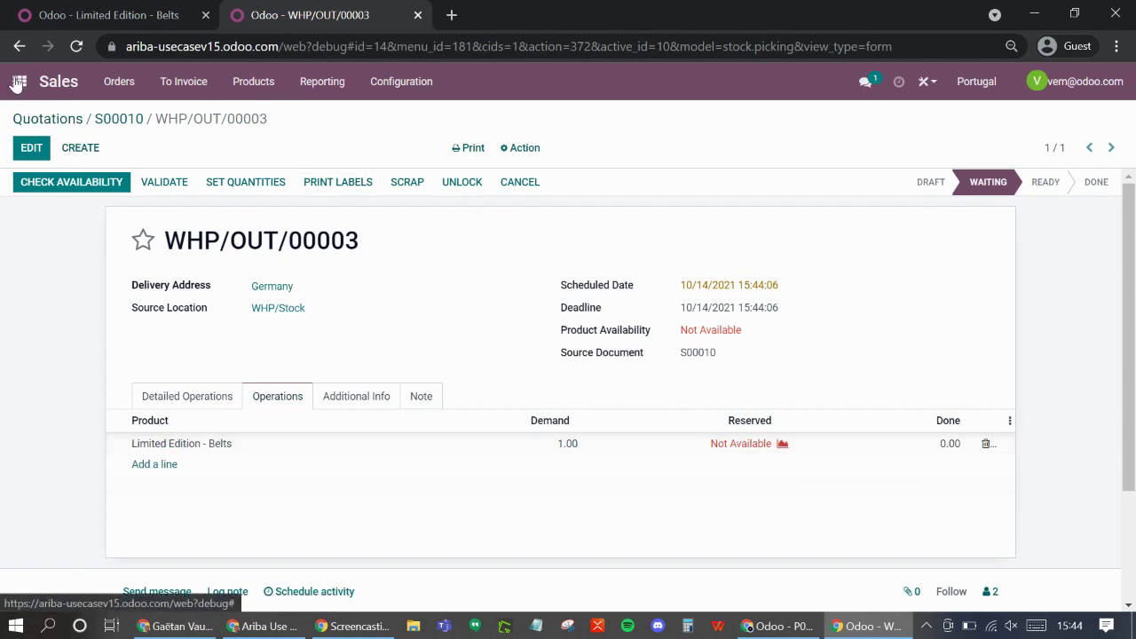
Open Portugal's Replenishment list in Inventory and order the Limited Edition - Belts once for WHP/Stock
click(18, 82)
click(719, 253)
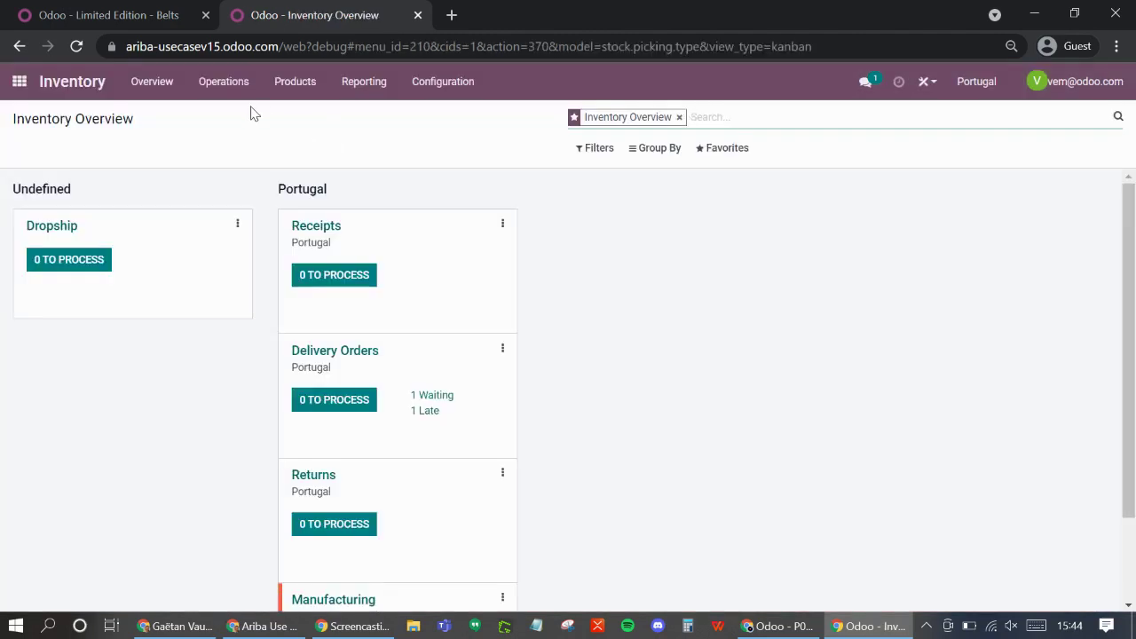
click(243, 85)
click(236, 135)
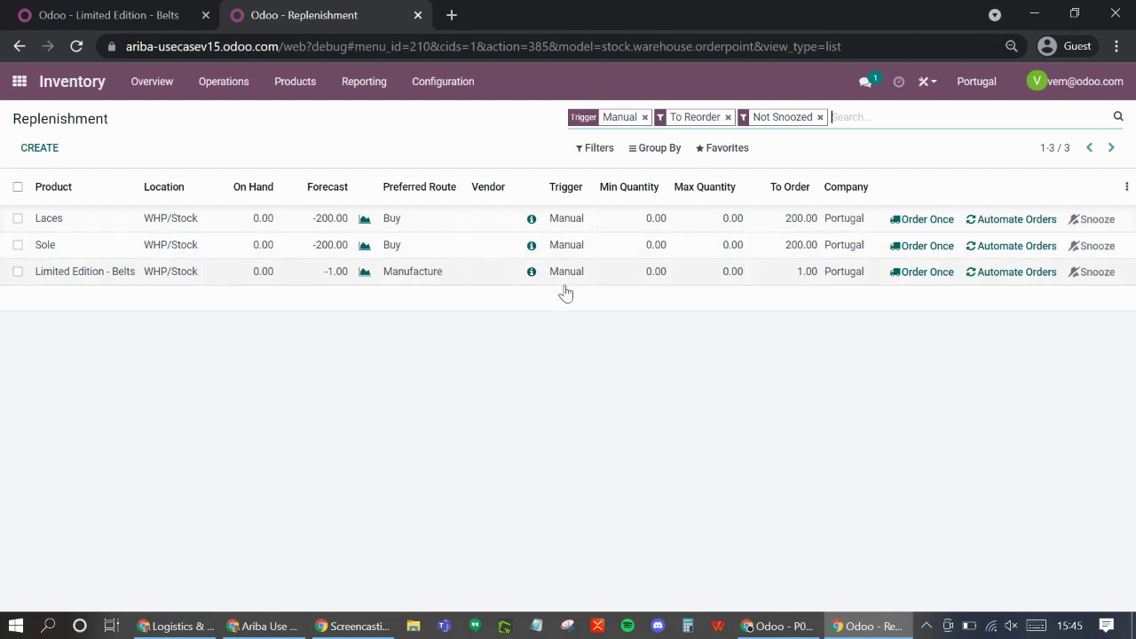
click(927, 273)
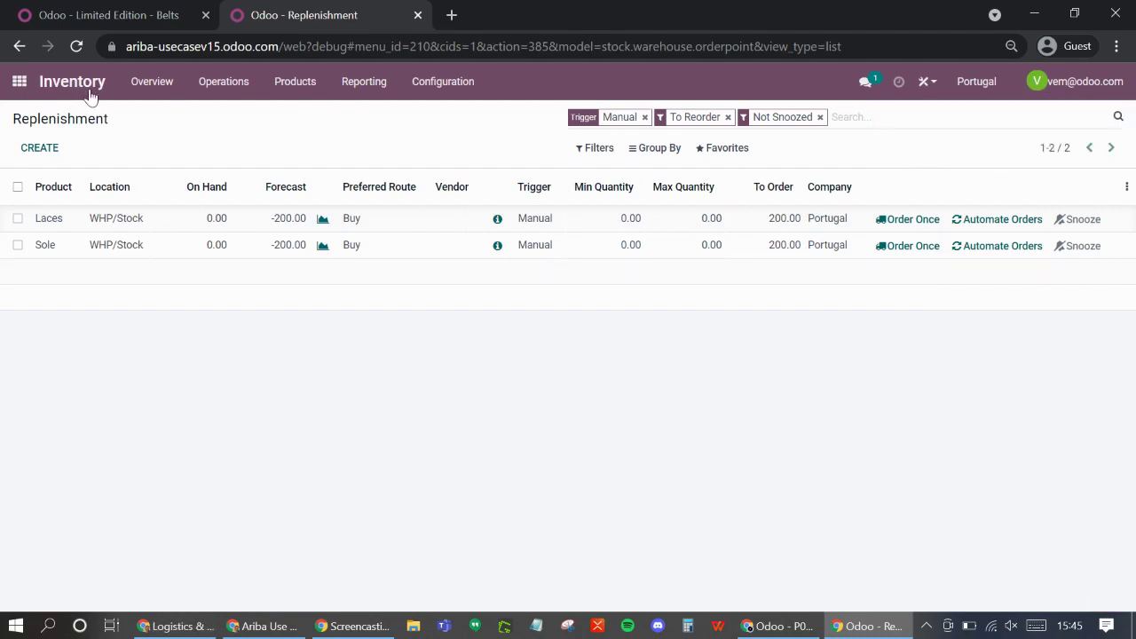
Open the Limited Edition - Belts order in Manufacturing, generate its serial number and mark the order as done
click(18, 81)
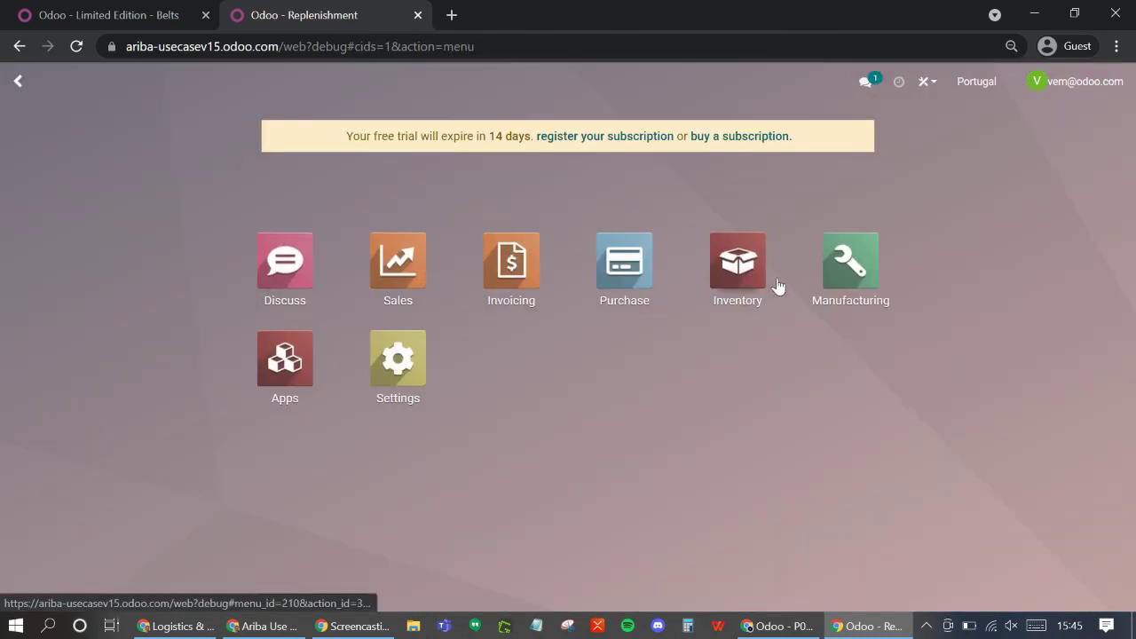
click(841, 266)
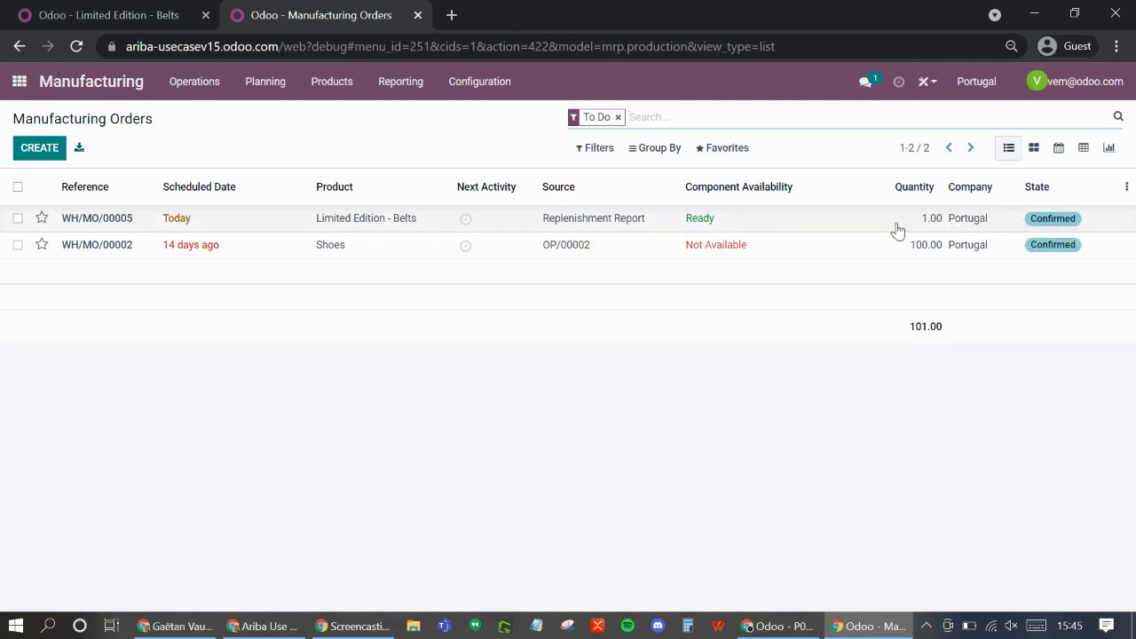
click(383, 229)
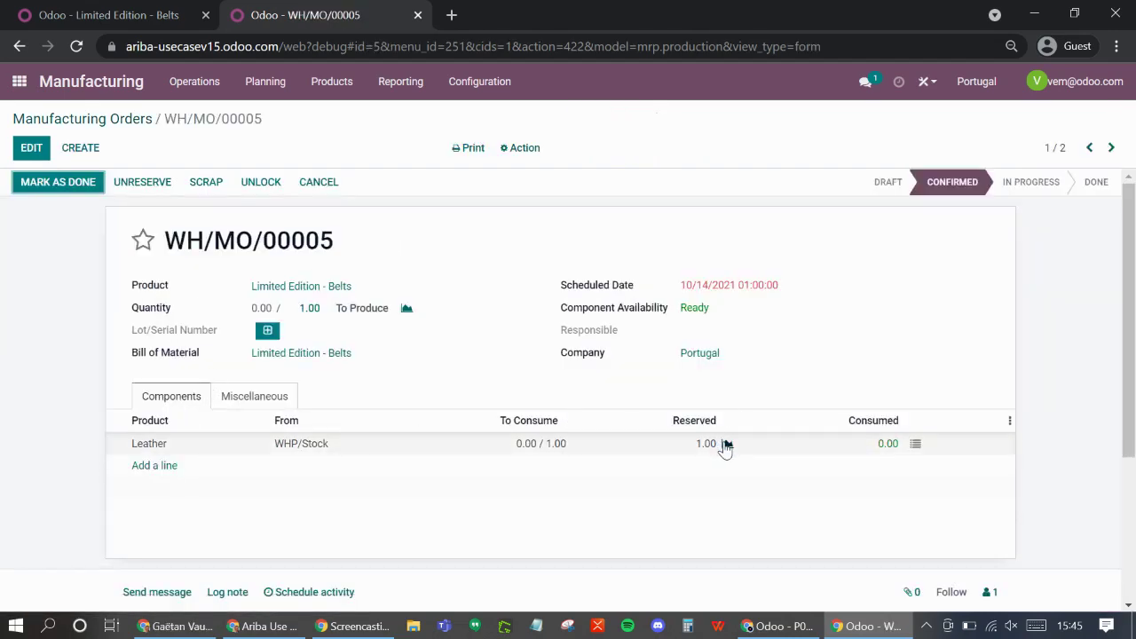
click(85, 191)
click(269, 330)
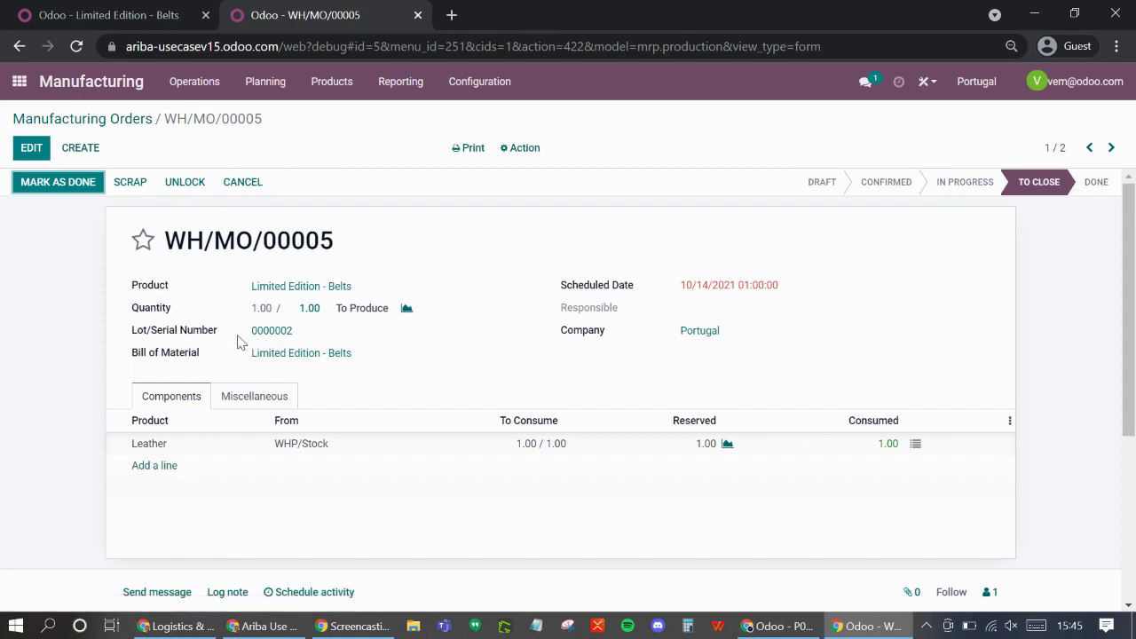
drag(238, 337, 314, 334)
click(329, 337)
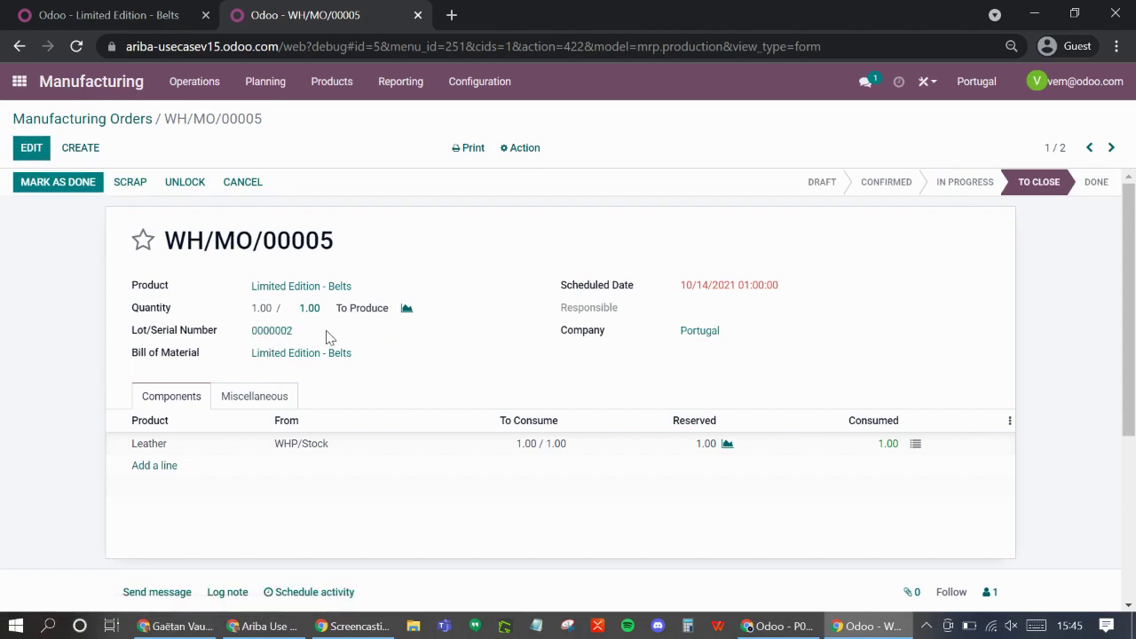
click(57, 184)
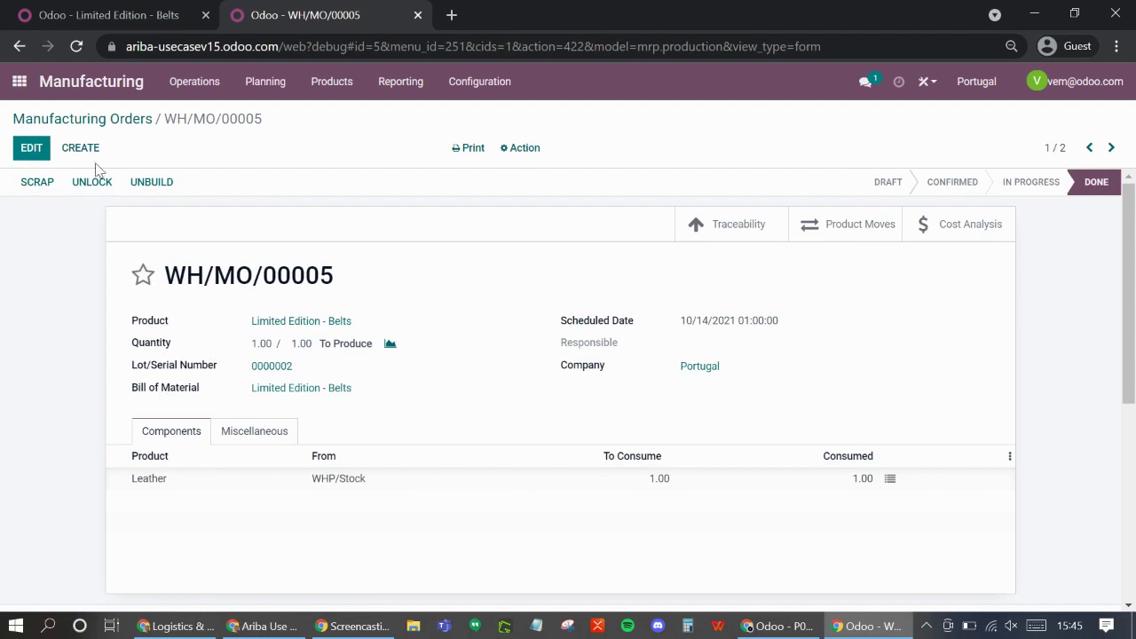
Open Portugal's ready delivery order to Germany in Inventory, review the reserved serial number, and validate the delivery
click(77, 124)
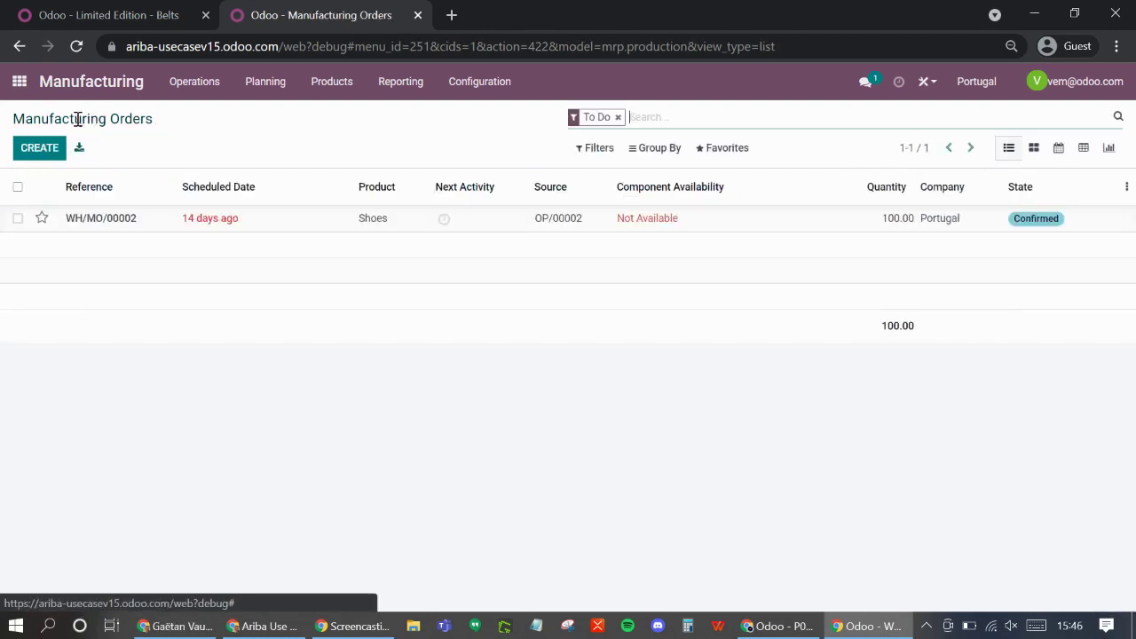
click(21, 83)
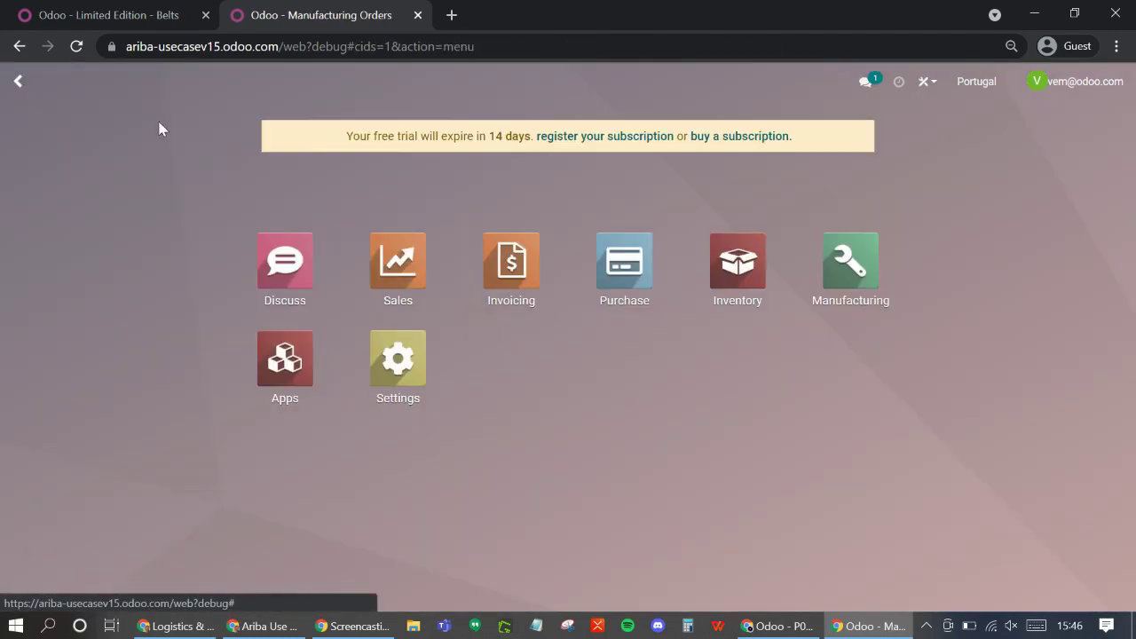
click(740, 268)
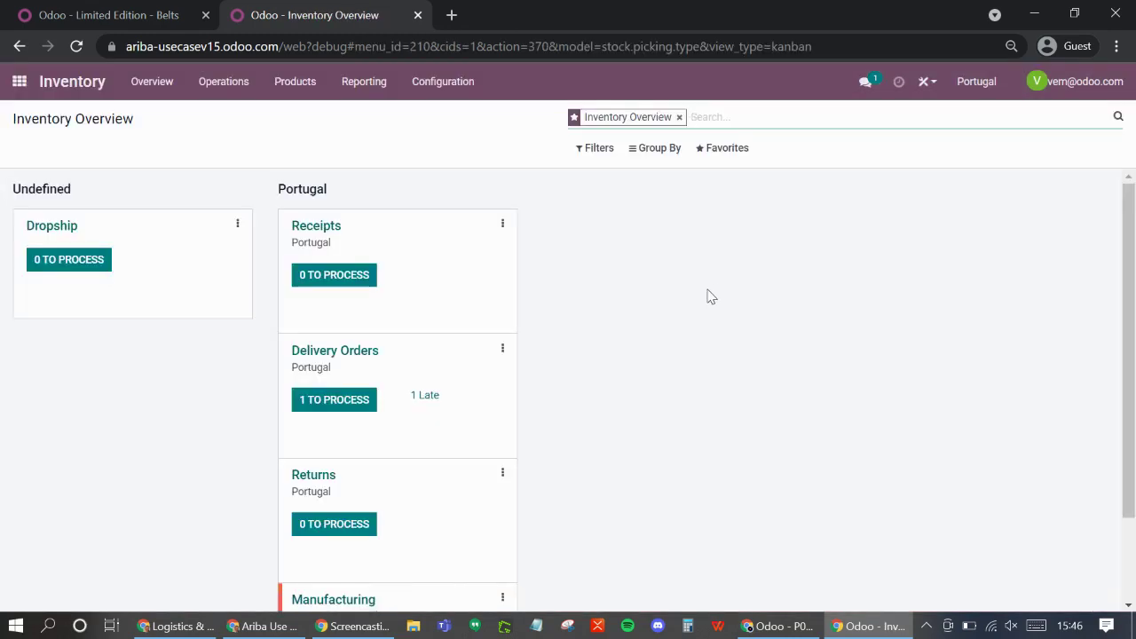
scroll(647, 308, down, 1)
scroll(646, 308, down, 1)
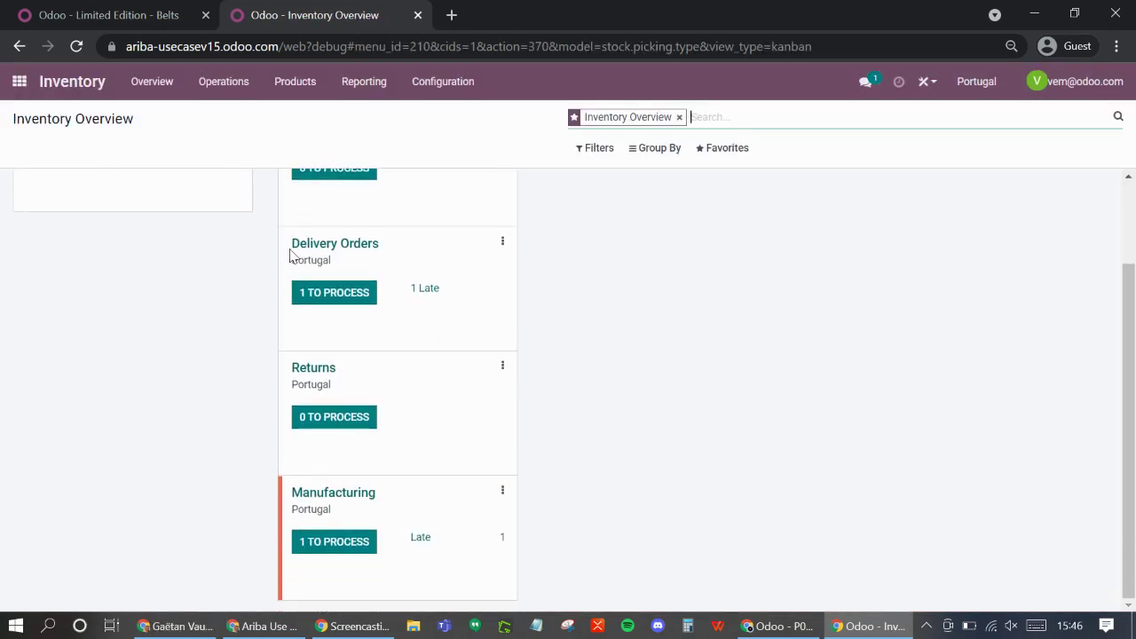
click(325, 298)
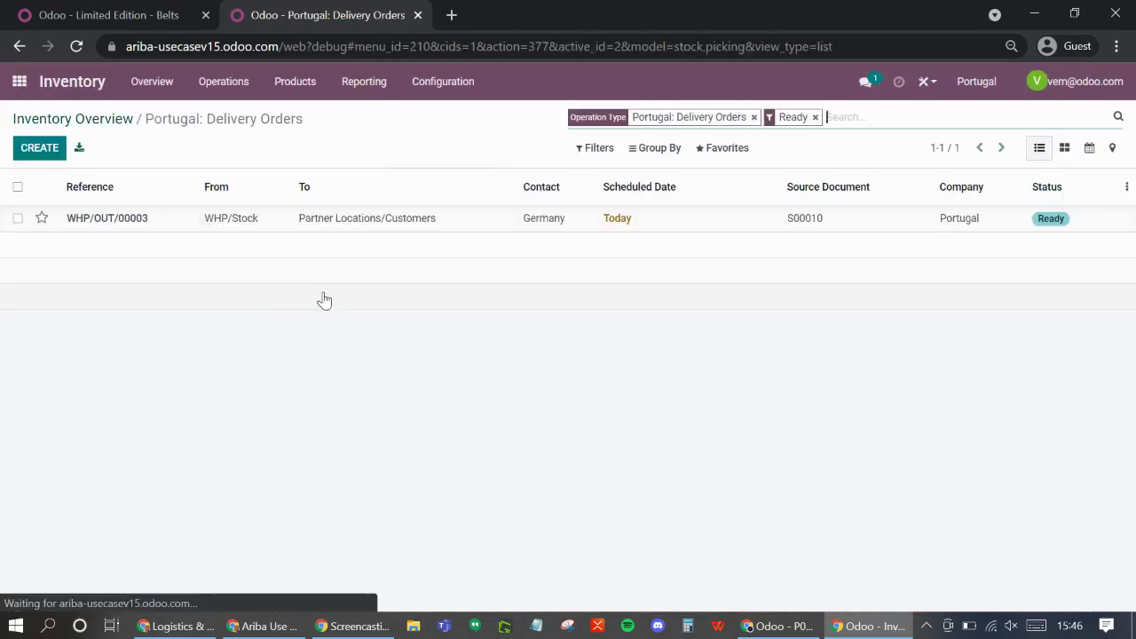
click(224, 229)
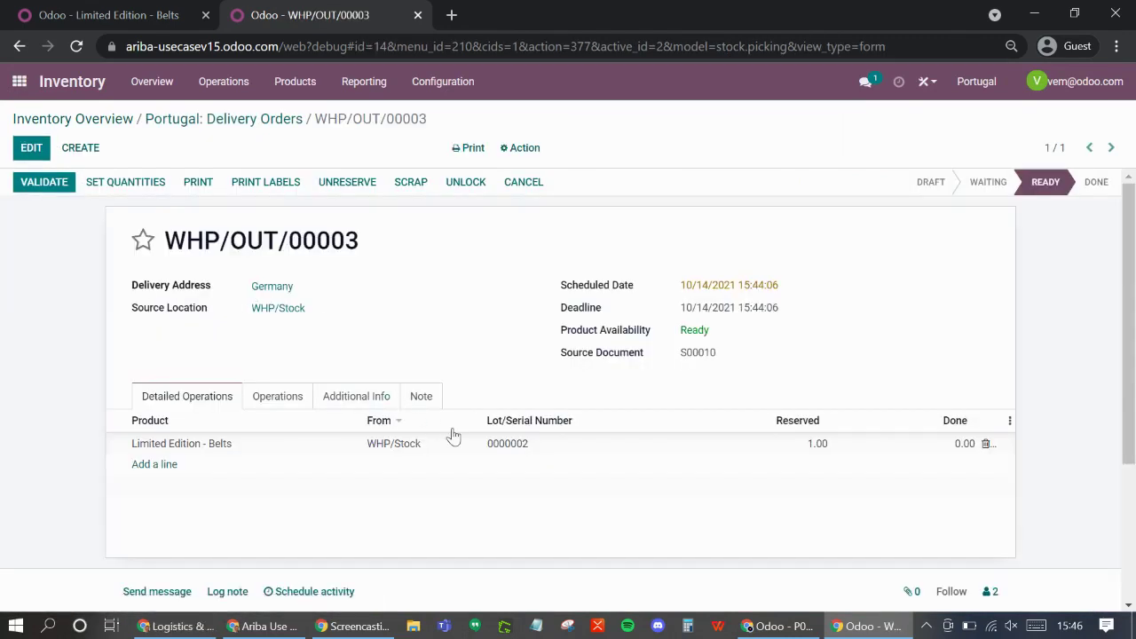
click(817, 443)
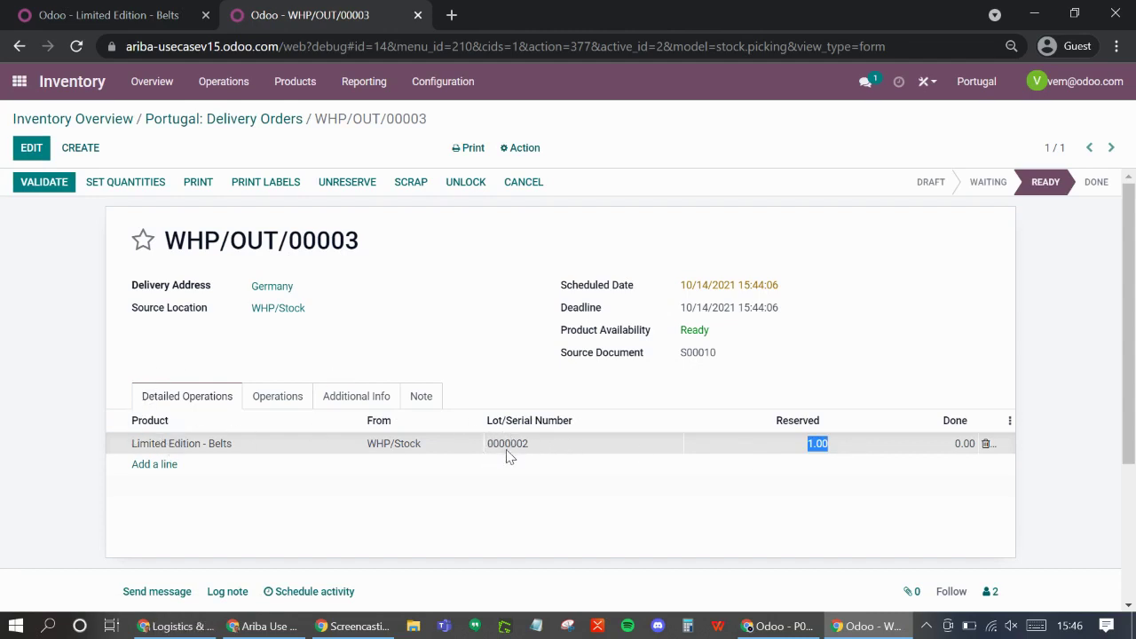
click(901, 381)
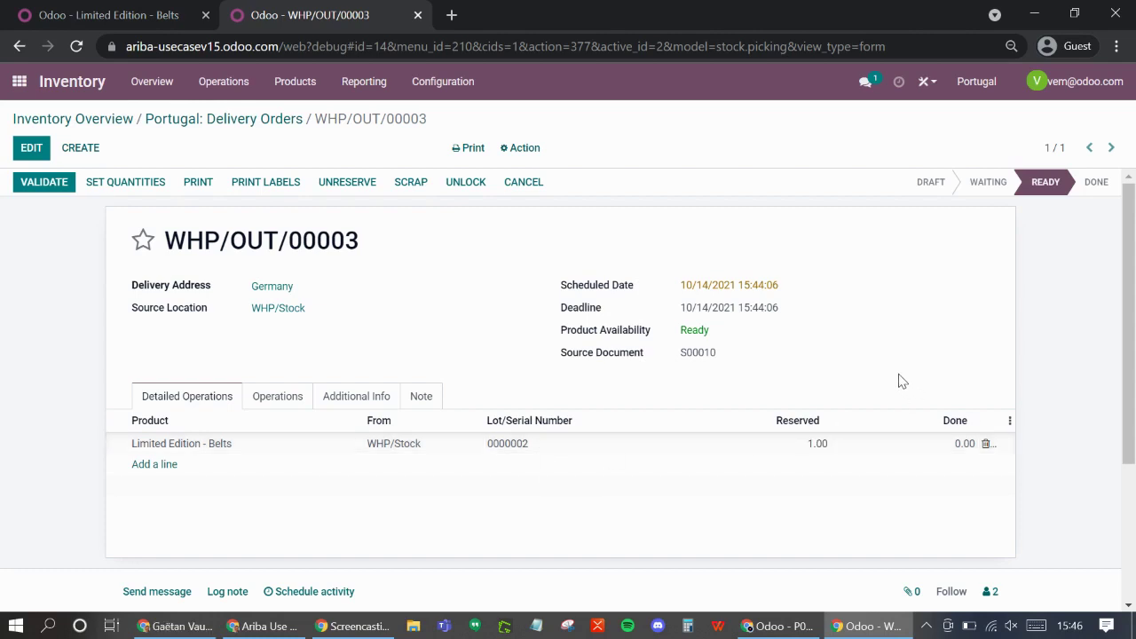
click(44, 182)
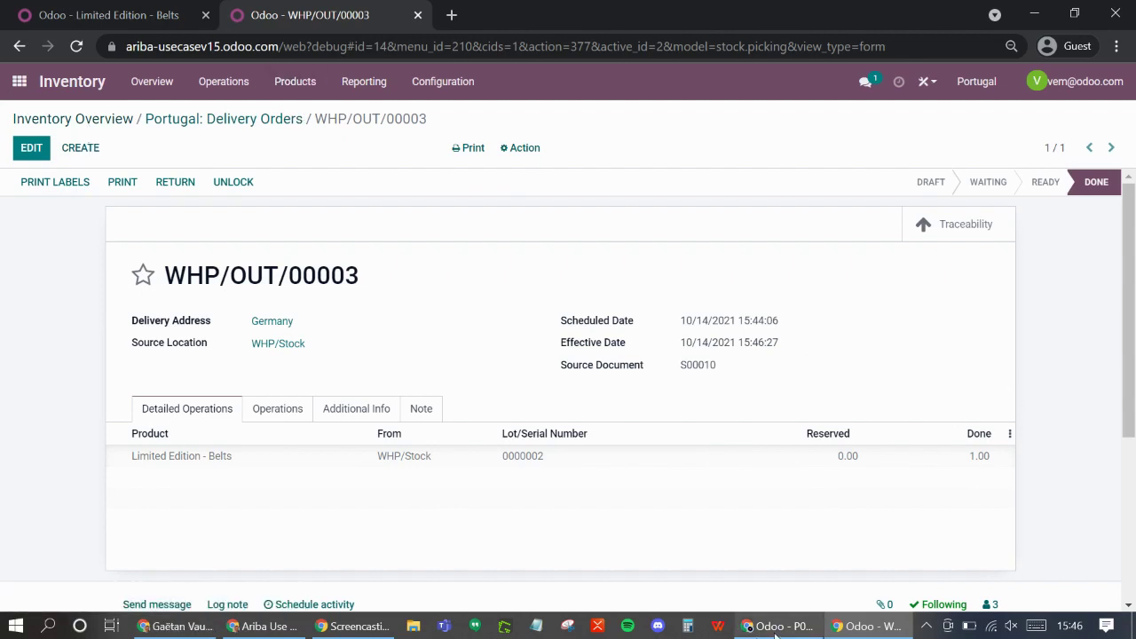
Switch to Germany's Odoo window and open the ready Germany - Sales receipt from Portugal in Inventory
click(779, 626)
click(16, 77)
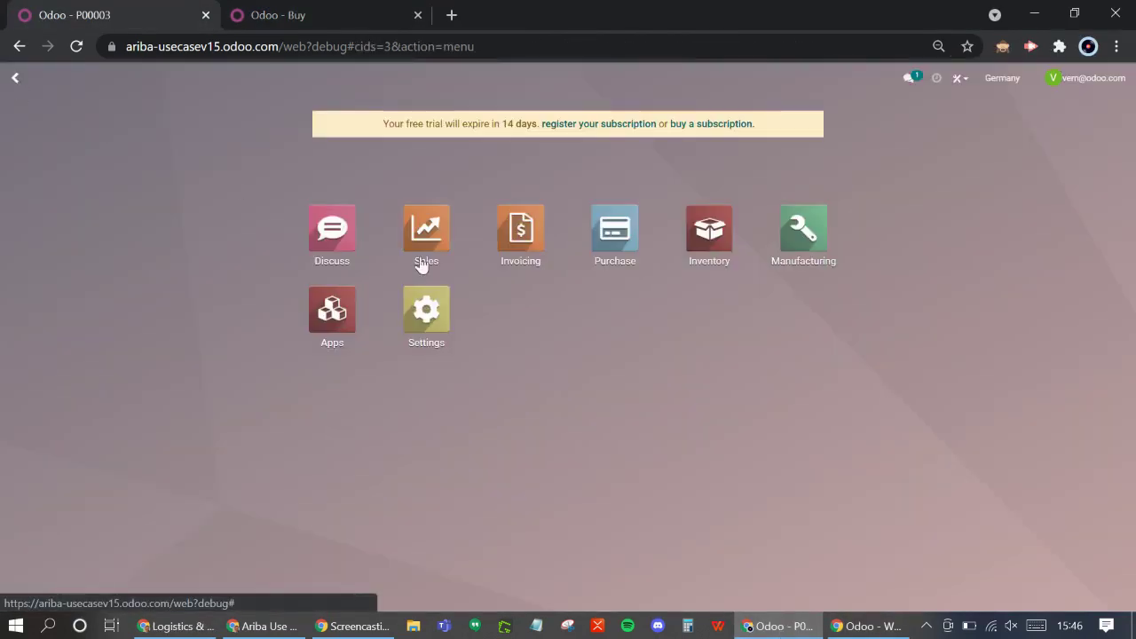
click(703, 233)
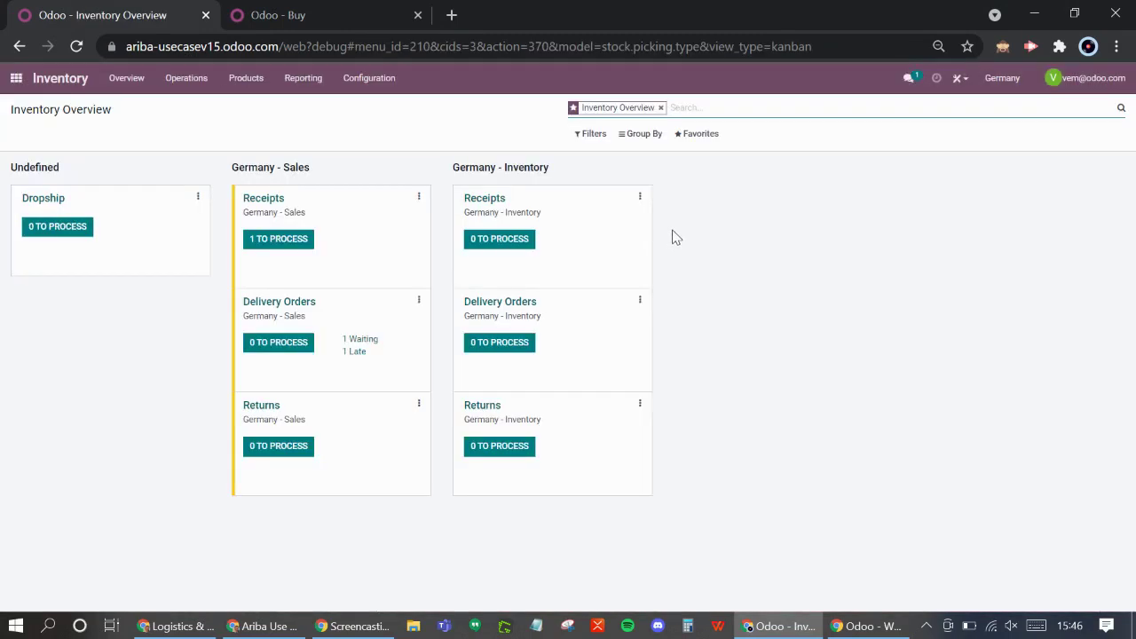
click(278, 250)
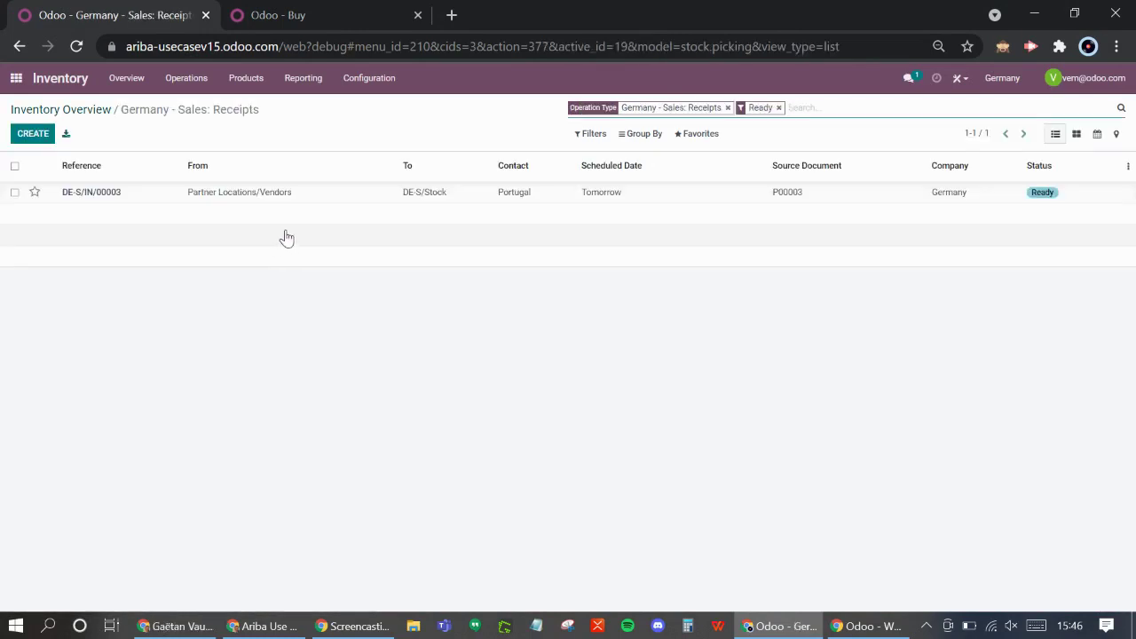
click(422, 199)
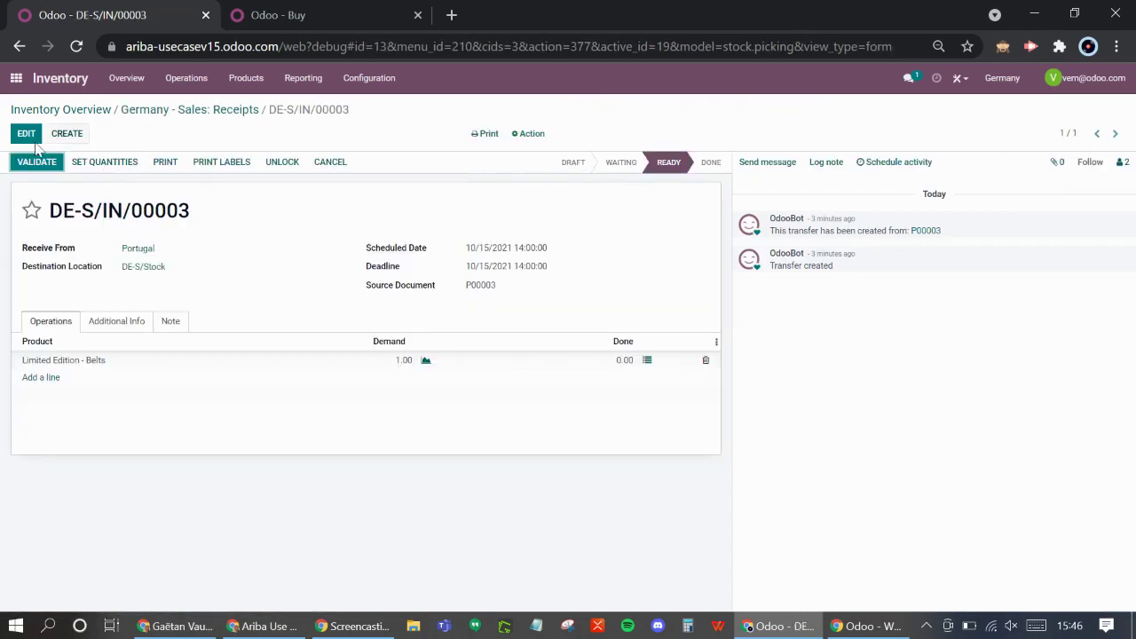
Edit the receipt and assign serial number 0000002 to the Limited Edition - Belts in its detailed operations
click(26, 134)
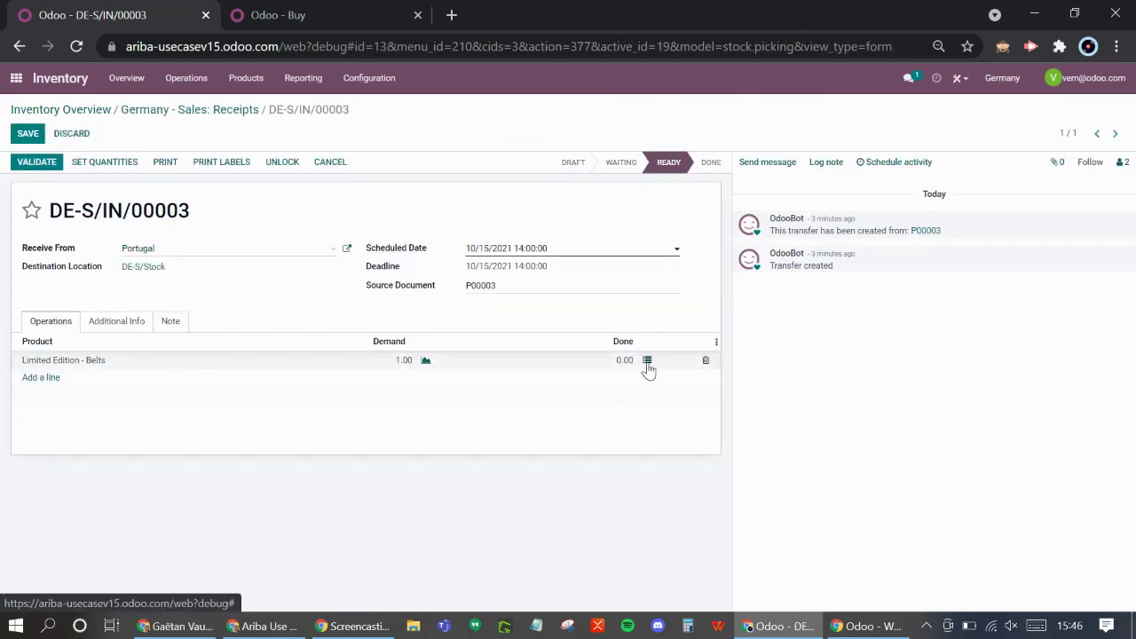
click(647, 363)
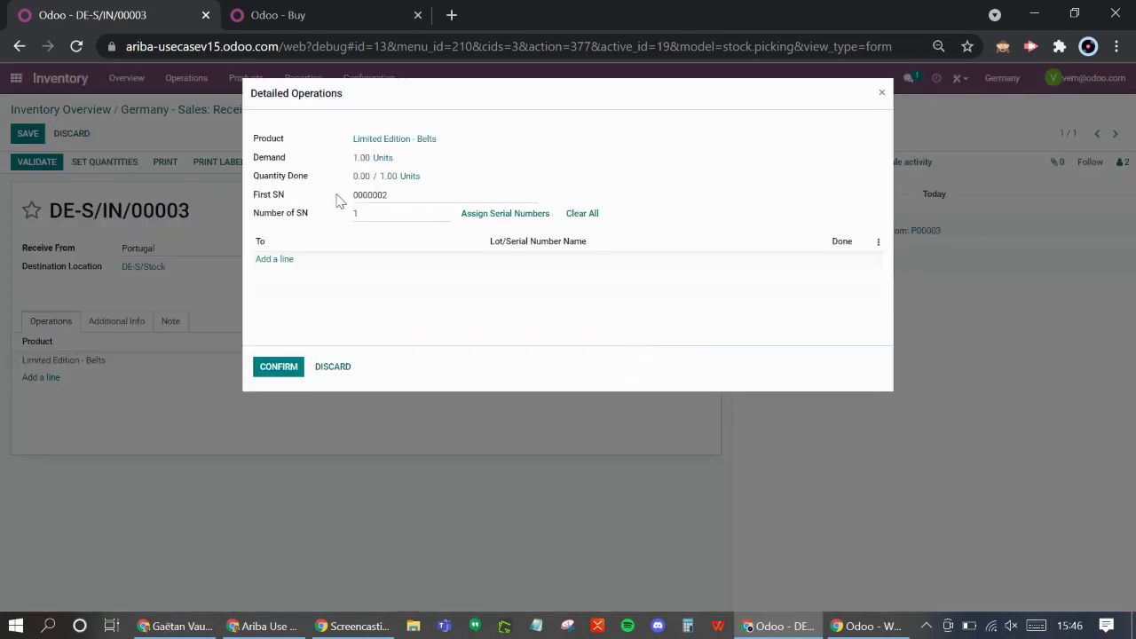
drag(413, 196, 279, 197)
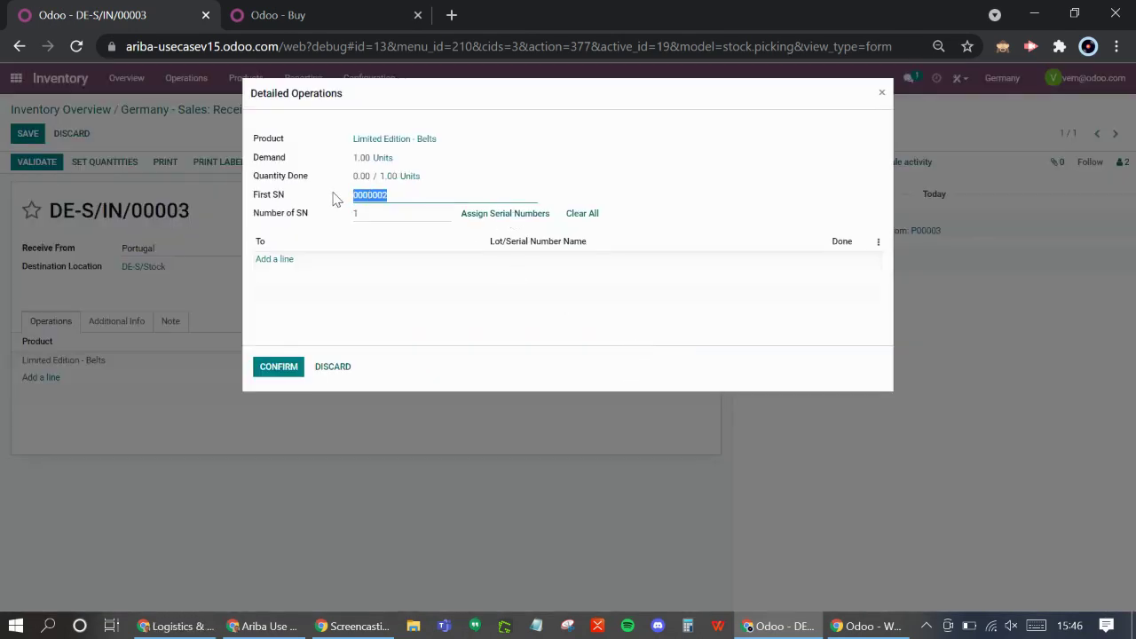
click(412, 196)
click(492, 215)
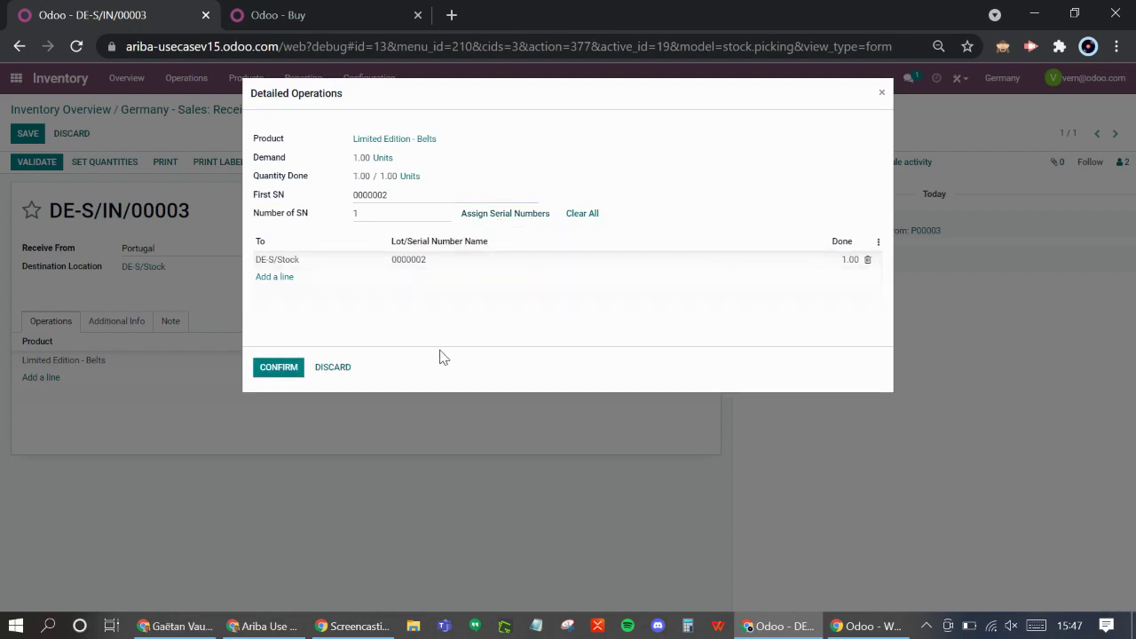
click(274, 372)
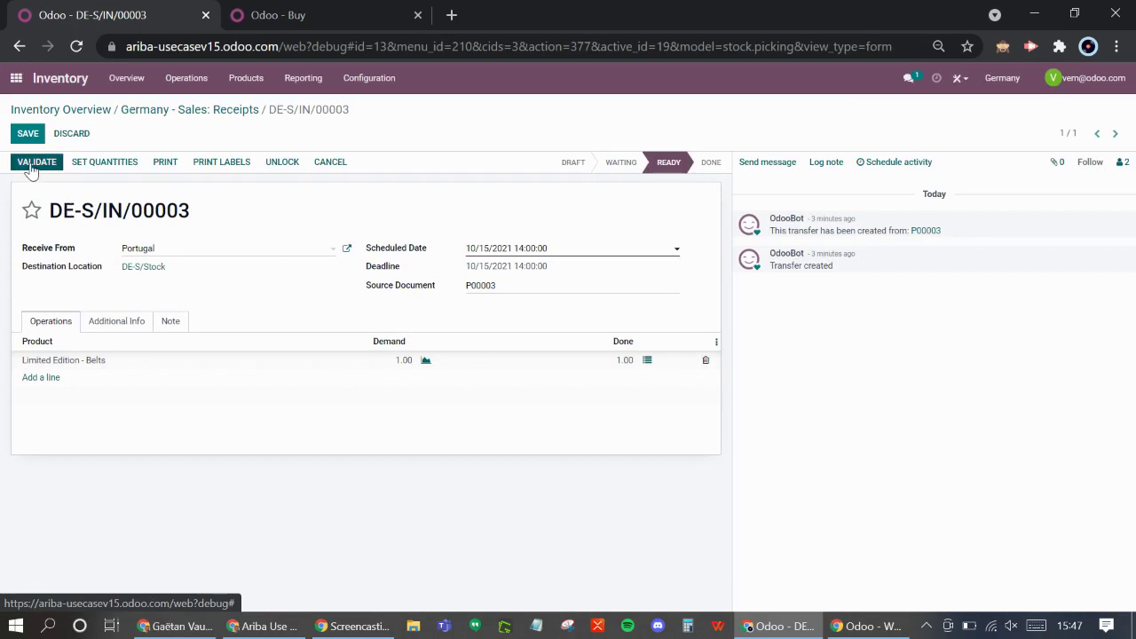
Validate Germany's receipt from Portugal, and validate the ready Germany - Sales delivery order to the client with all quantities processed
click(36, 163)
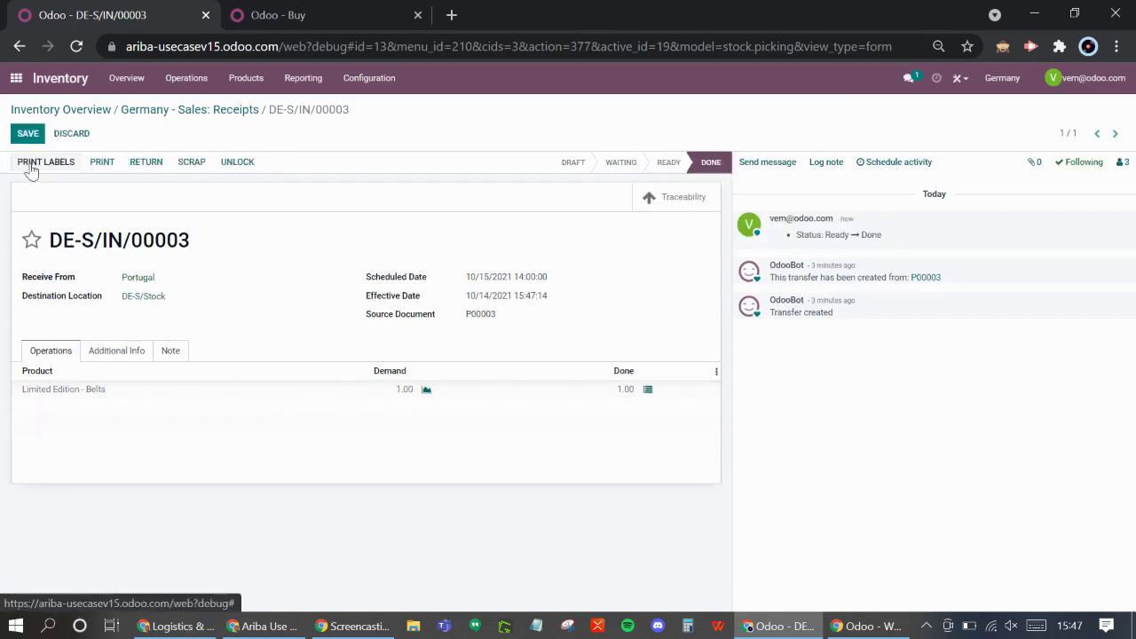
click(74, 89)
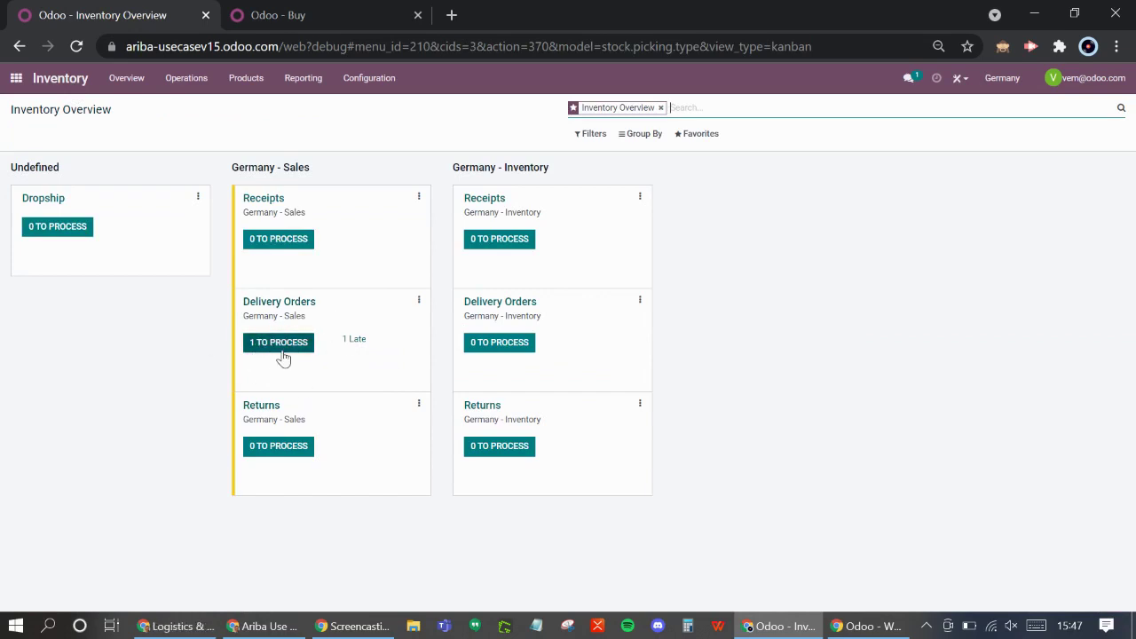
click(282, 348)
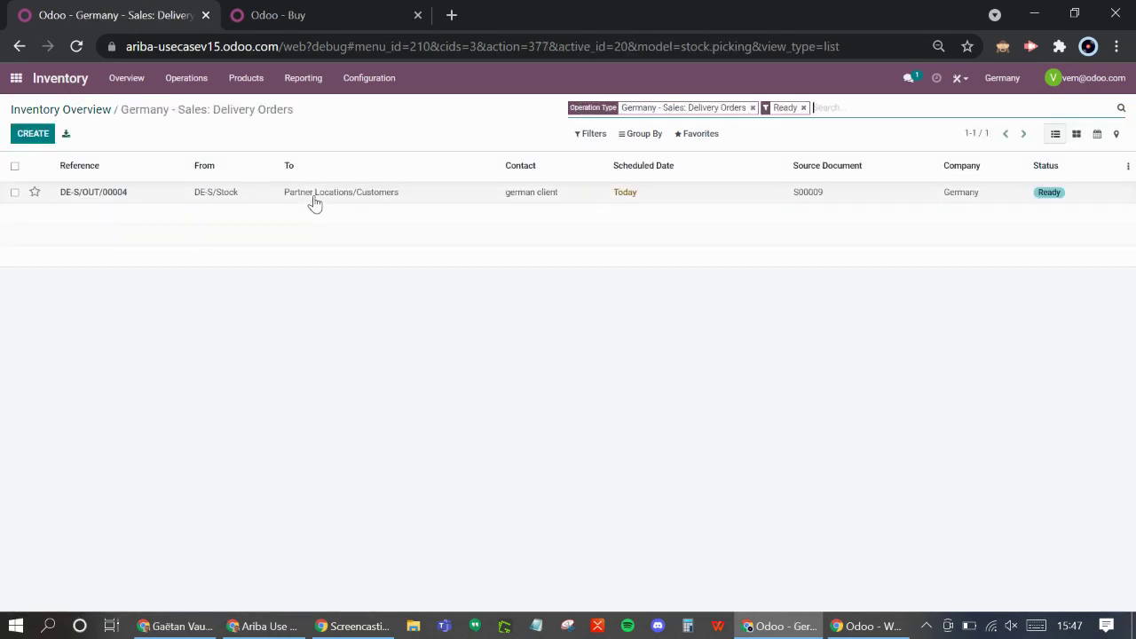
click(310, 195)
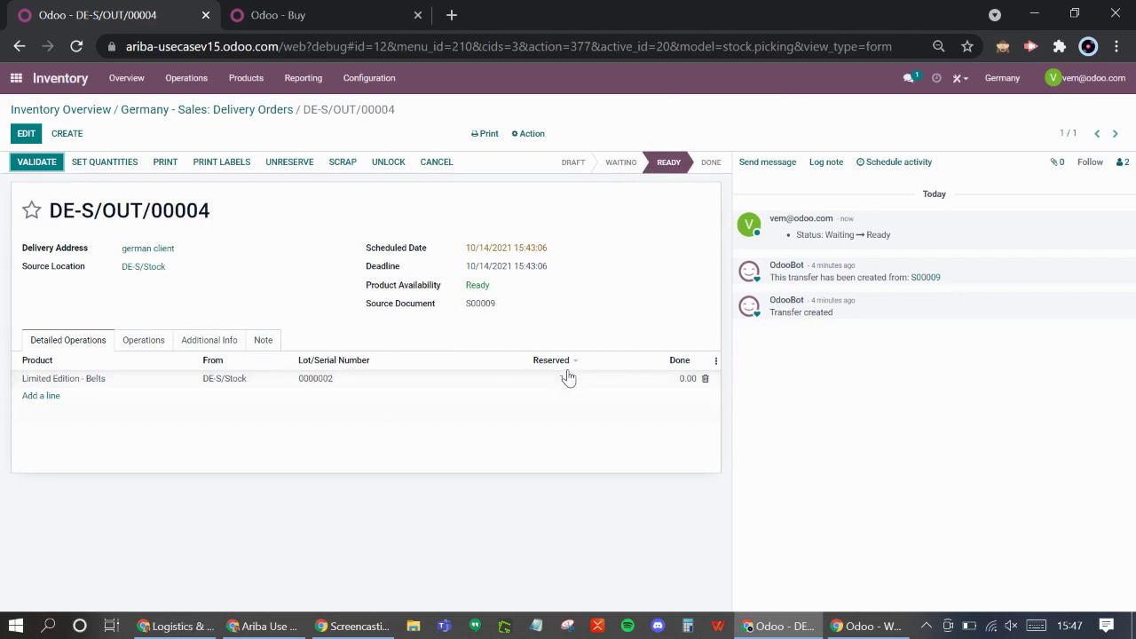
click(36, 169)
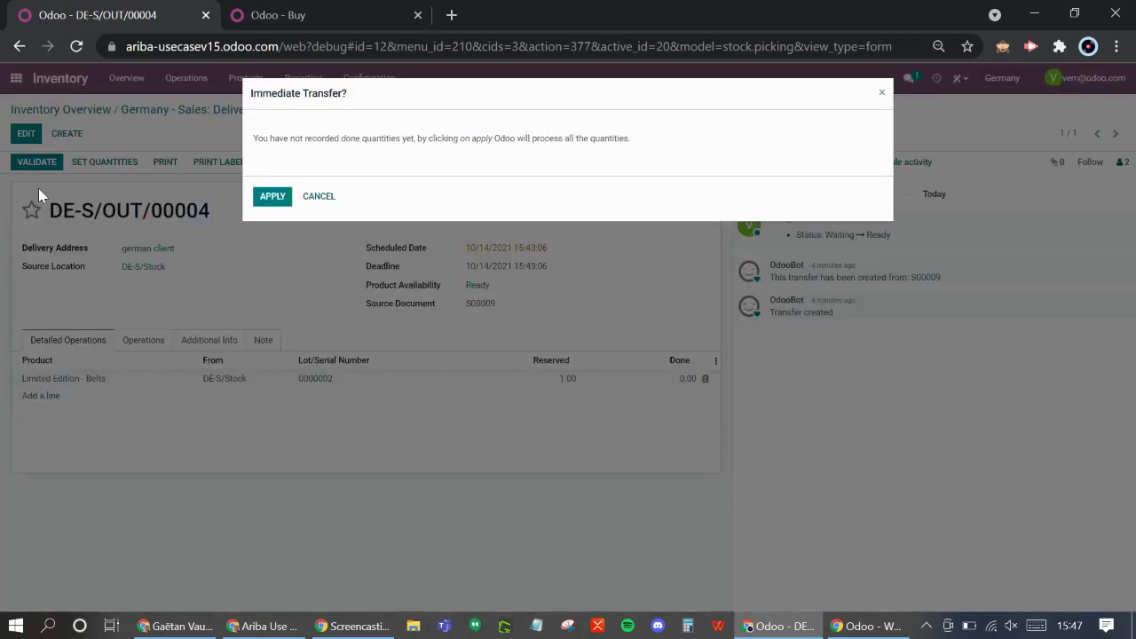
click(277, 199)
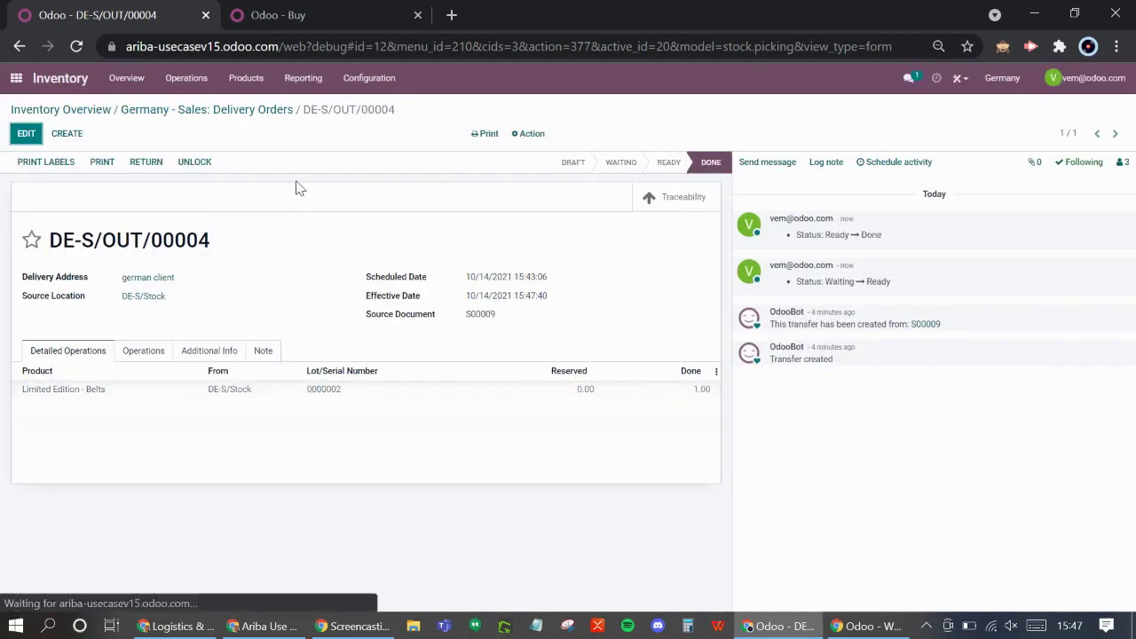
Reopen the completed delivery DE-S/OUT/00004 and examine the Limited Edition - Belts movements in its expanded traceability report
click(66, 109)
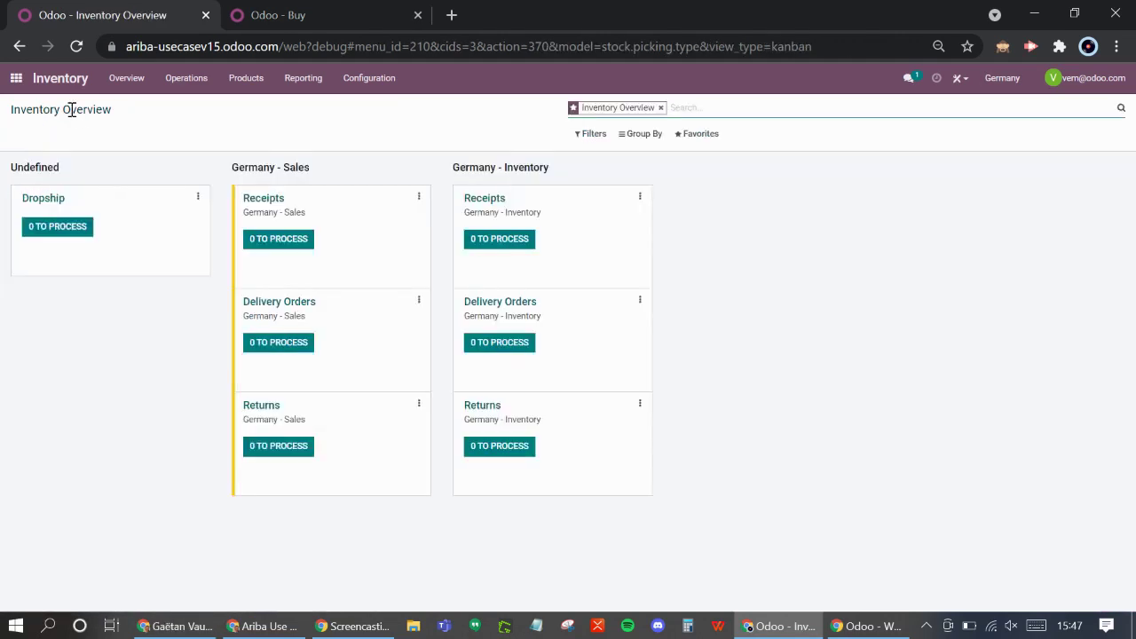
click(288, 307)
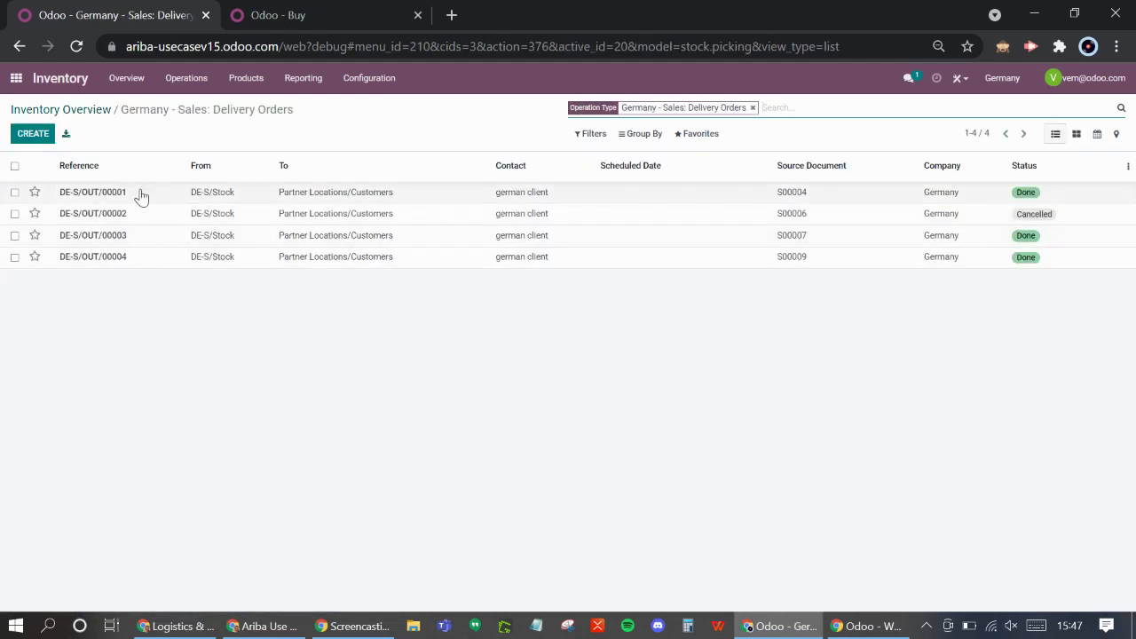
click(135, 266)
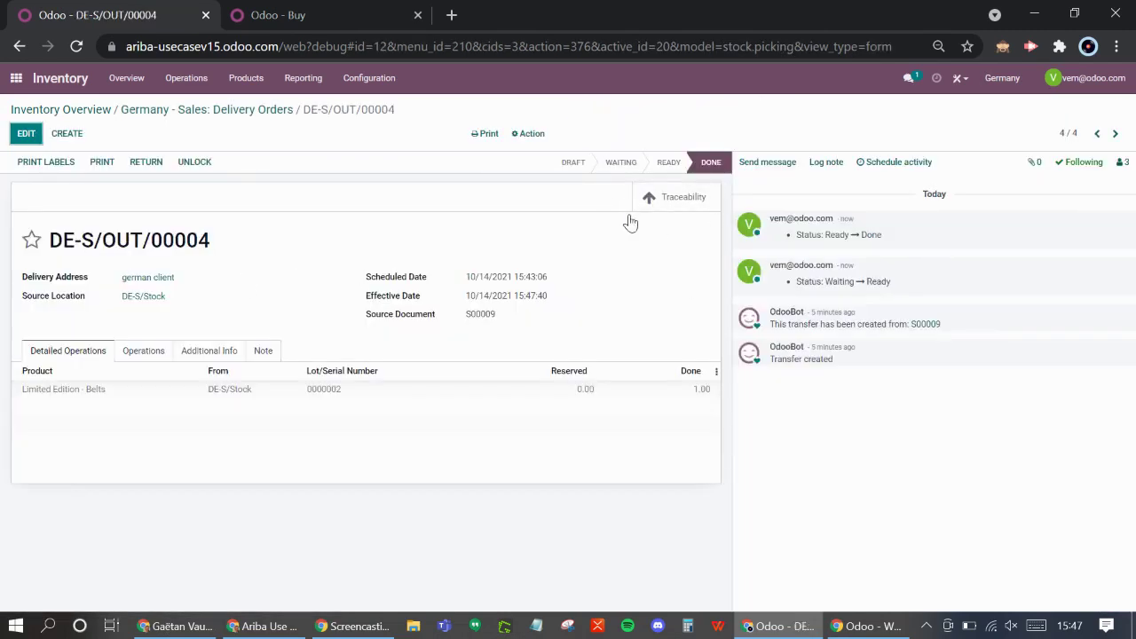
click(675, 208)
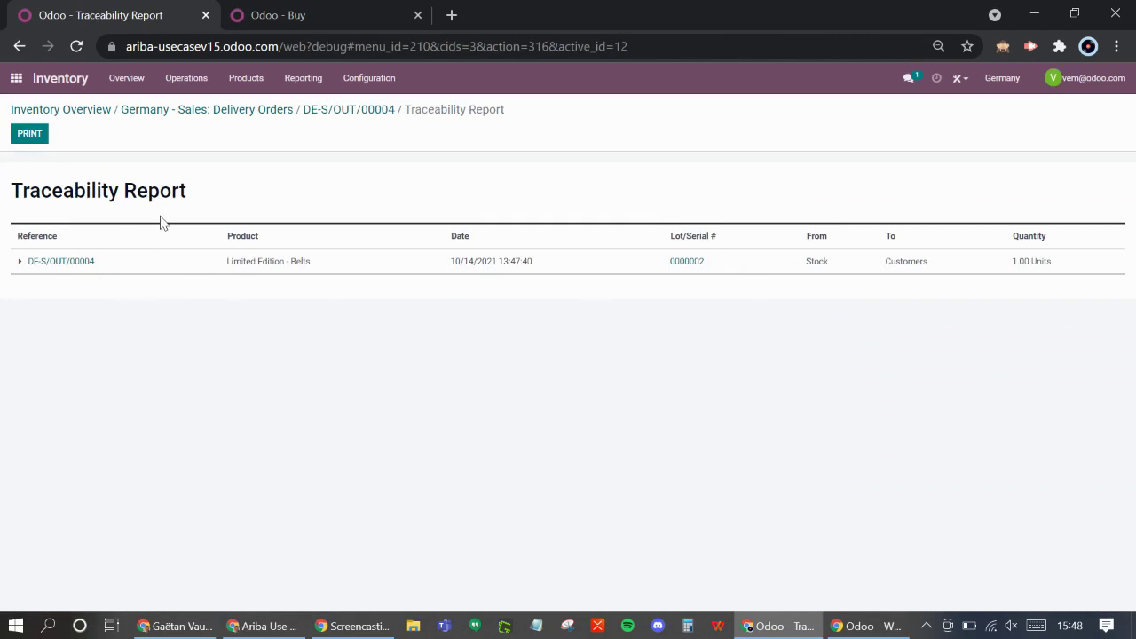
click(19, 263)
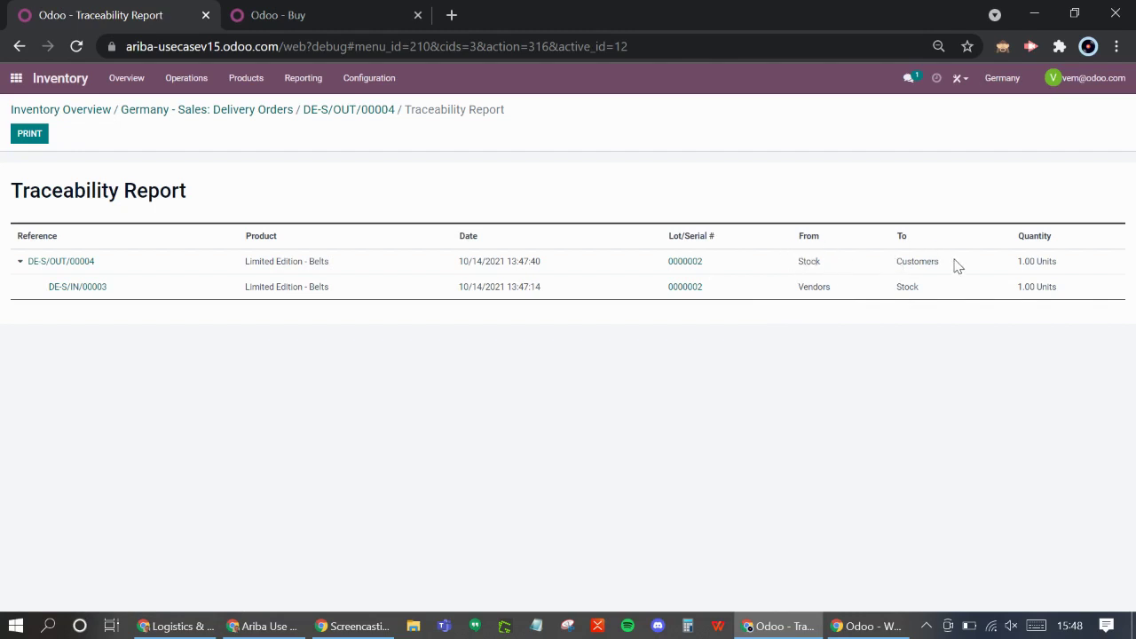
click(65, 268)
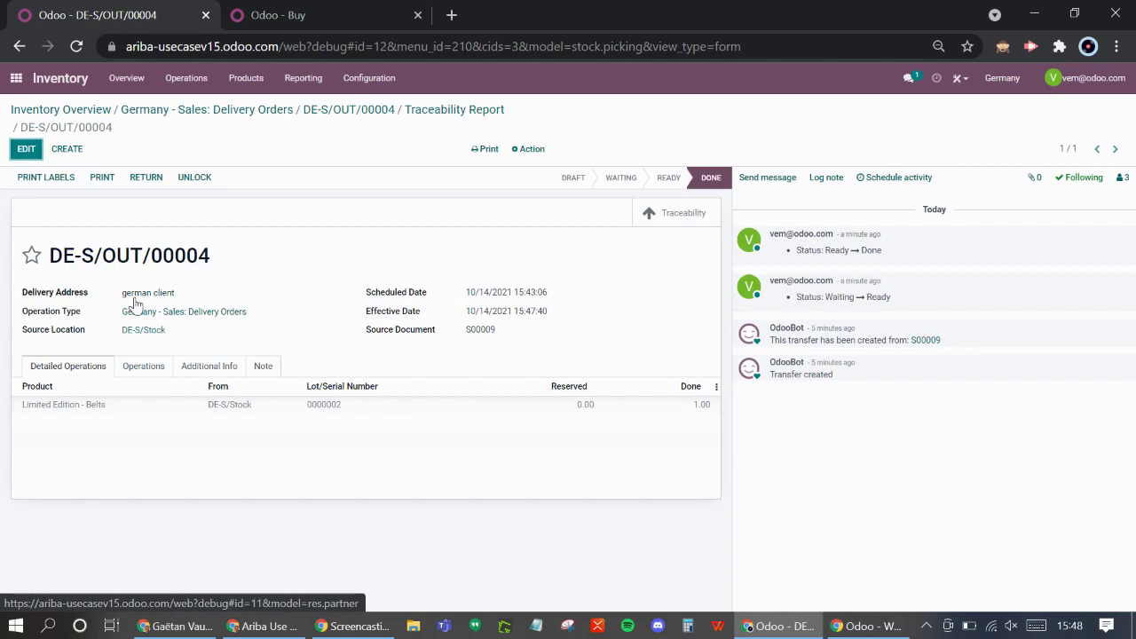
Leave the traceability view for the main app overview and switch to the presentation's slide on serial numbers for limited editions
click(337, 109)
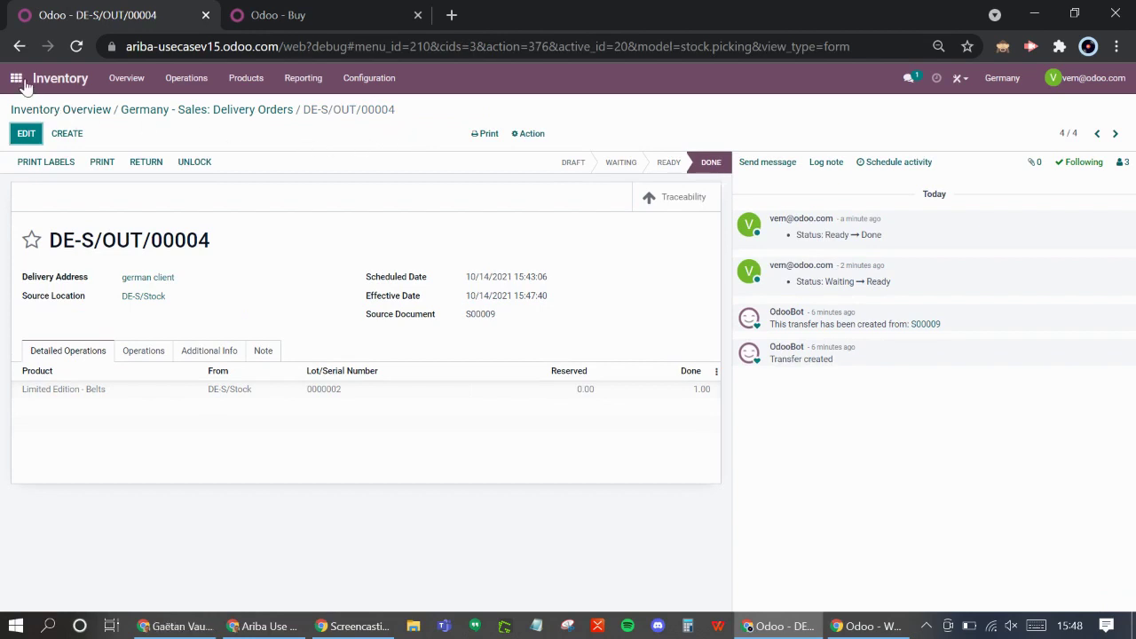
click(16, 81)
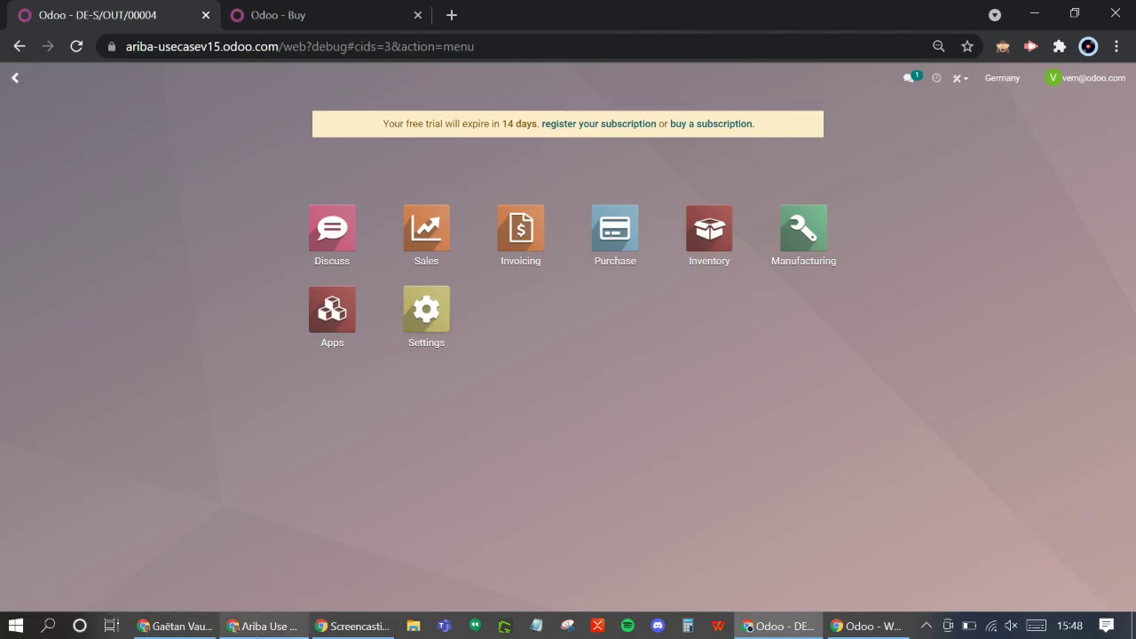
click(259, 626)
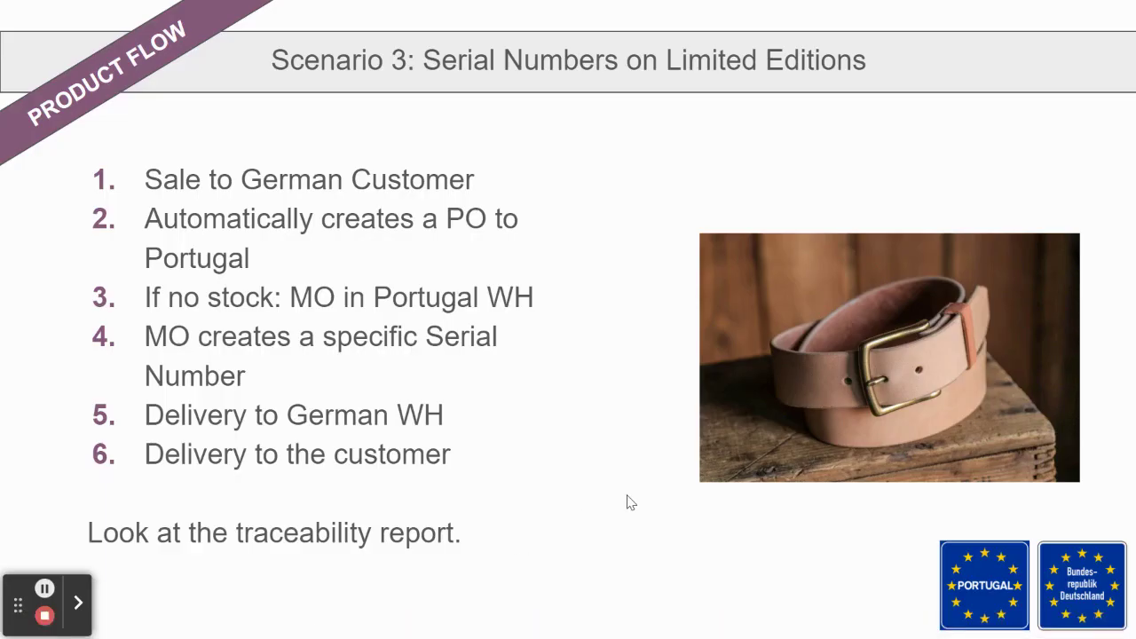
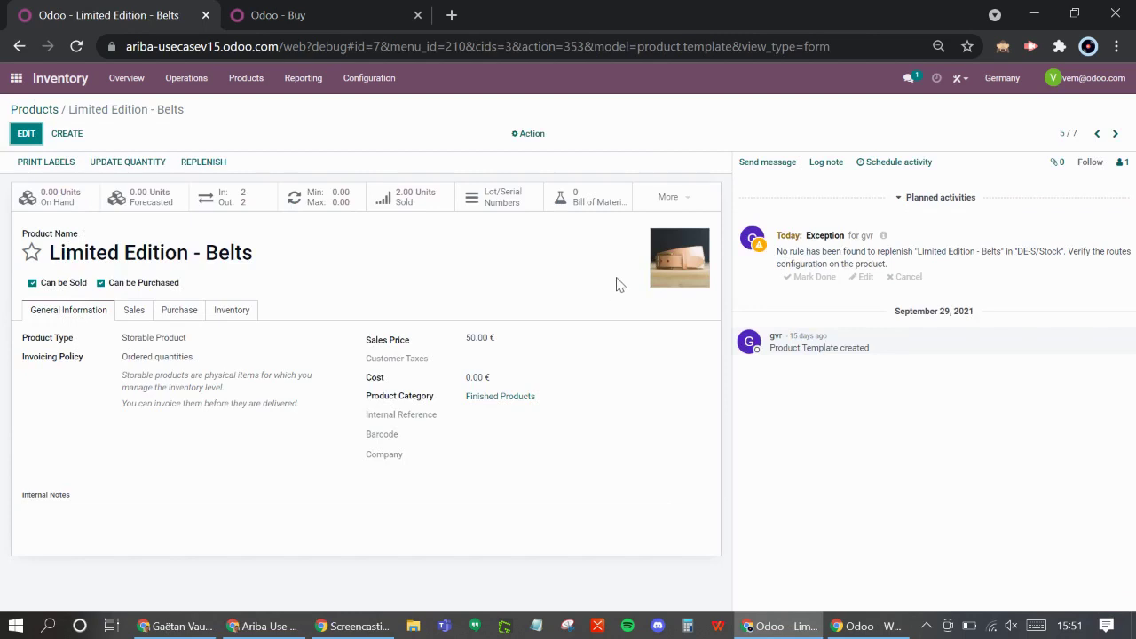
Change the Limited Edition - Belts inventory routes by disabling Buy and enabling Dropship DE, and save the product
click(230, 311)
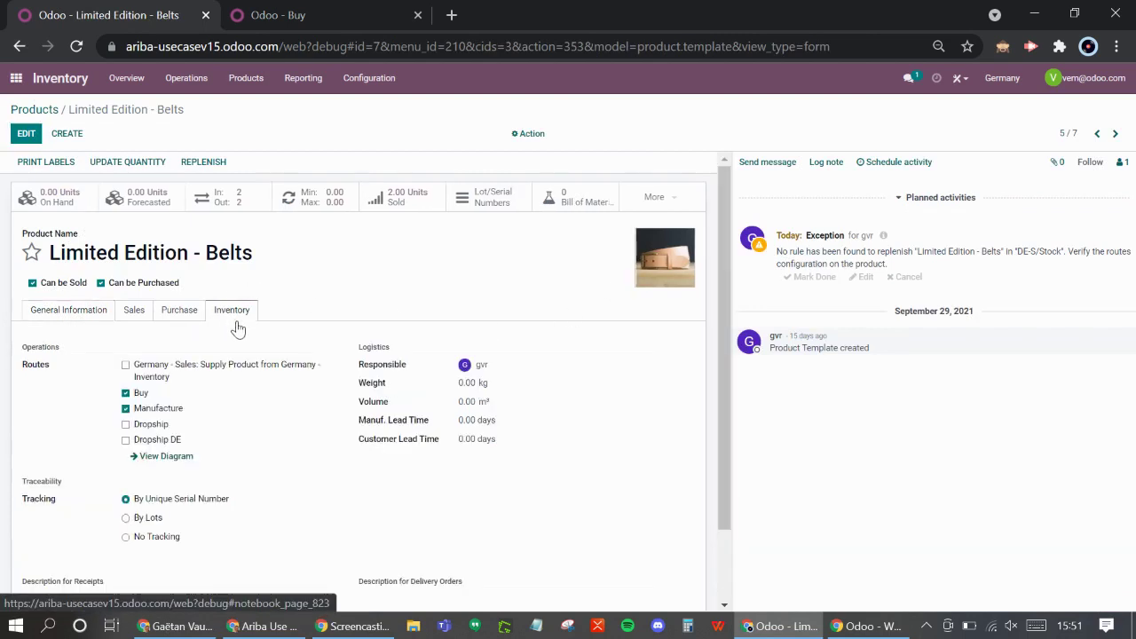
click(126, 409)
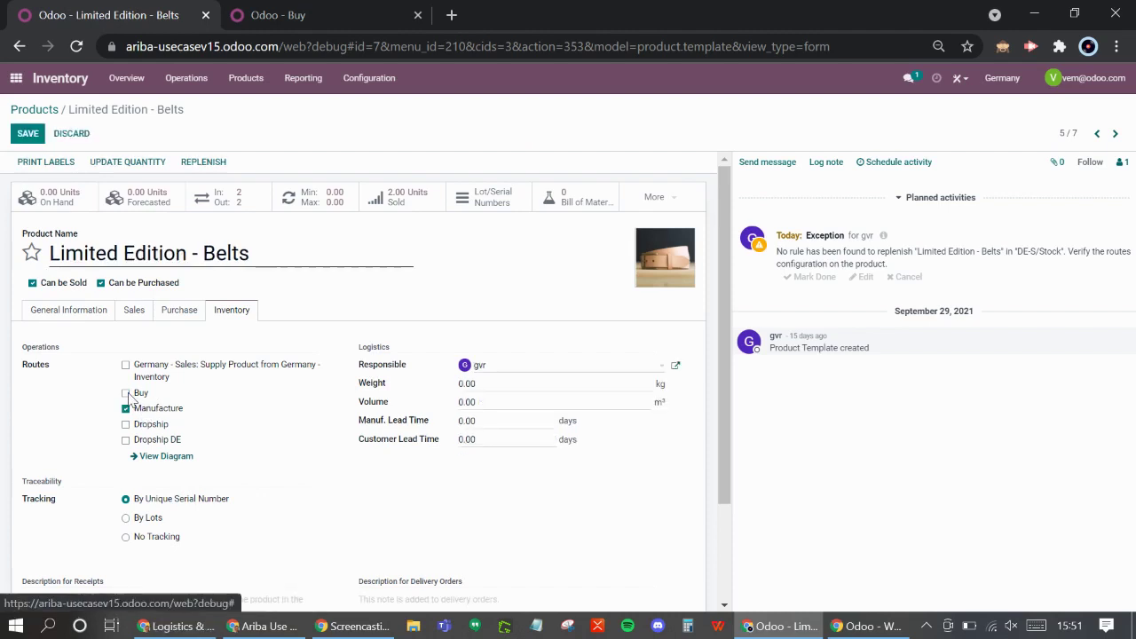
click(125, 440)
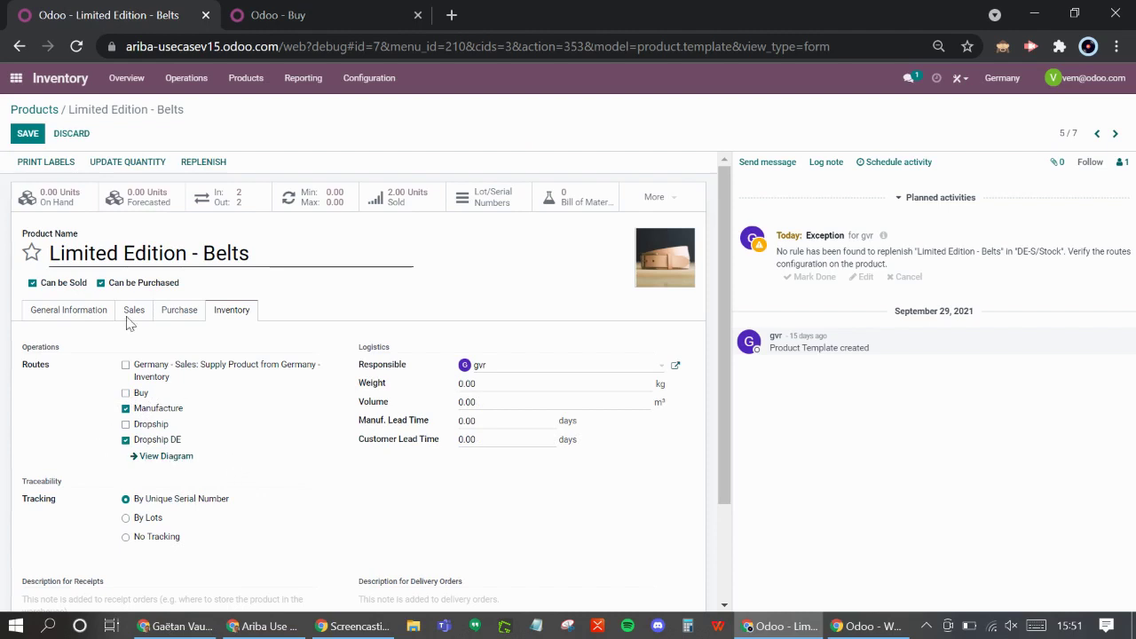
click(30, 138)
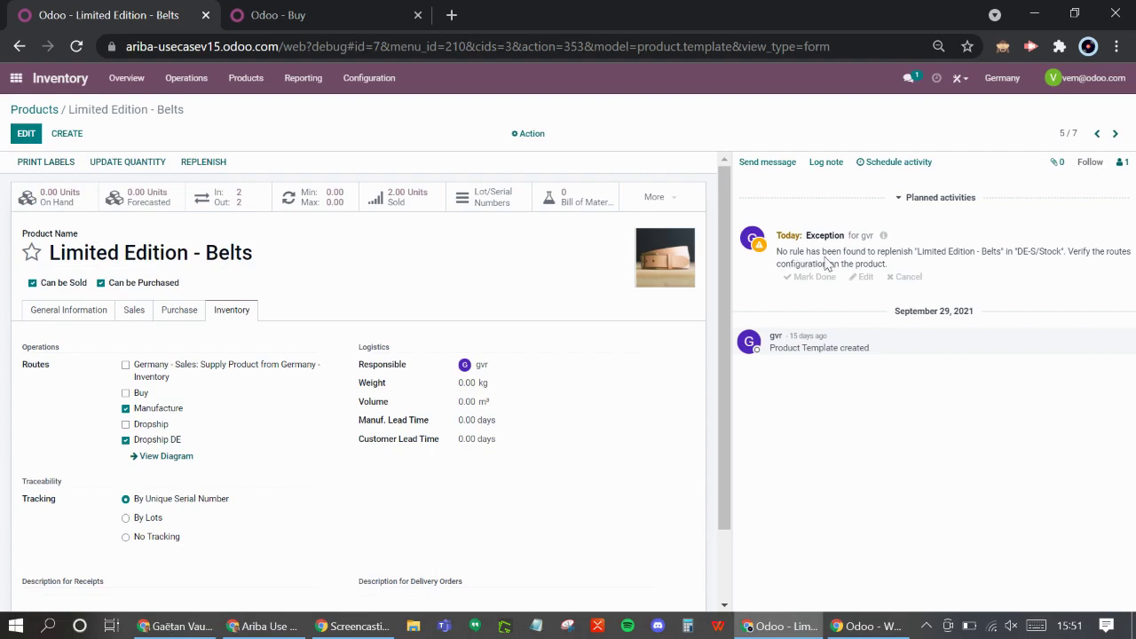
Review the Limited Edition - Belts inventory routes in the Portugal company and again after returning to the Germany company
click(1002, 80)
click(996, 111)
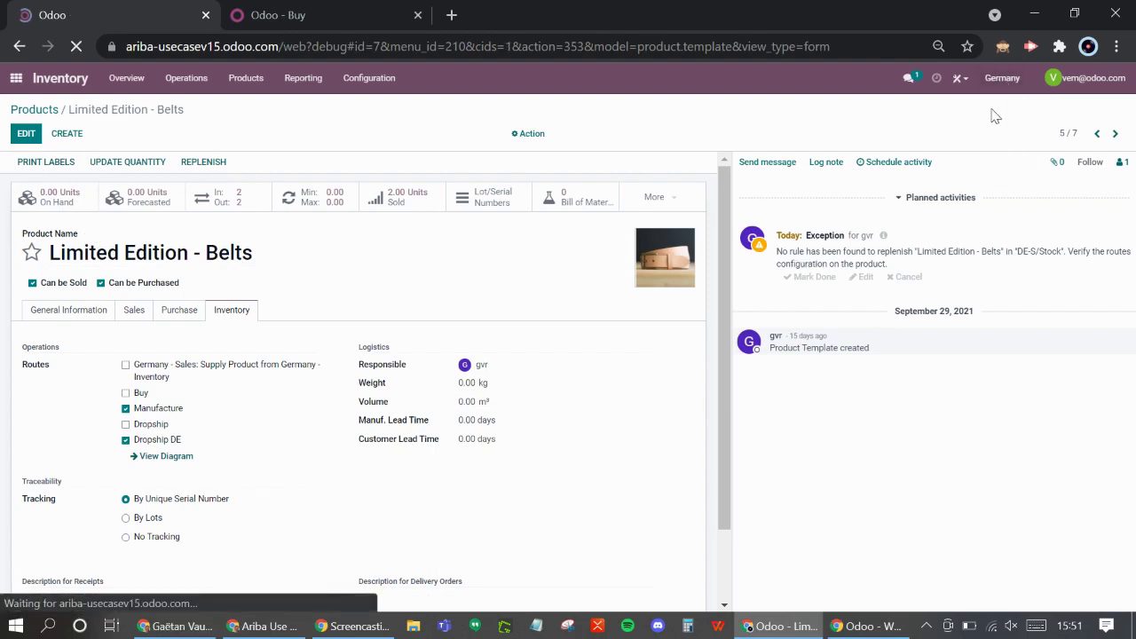
click(235, 313)
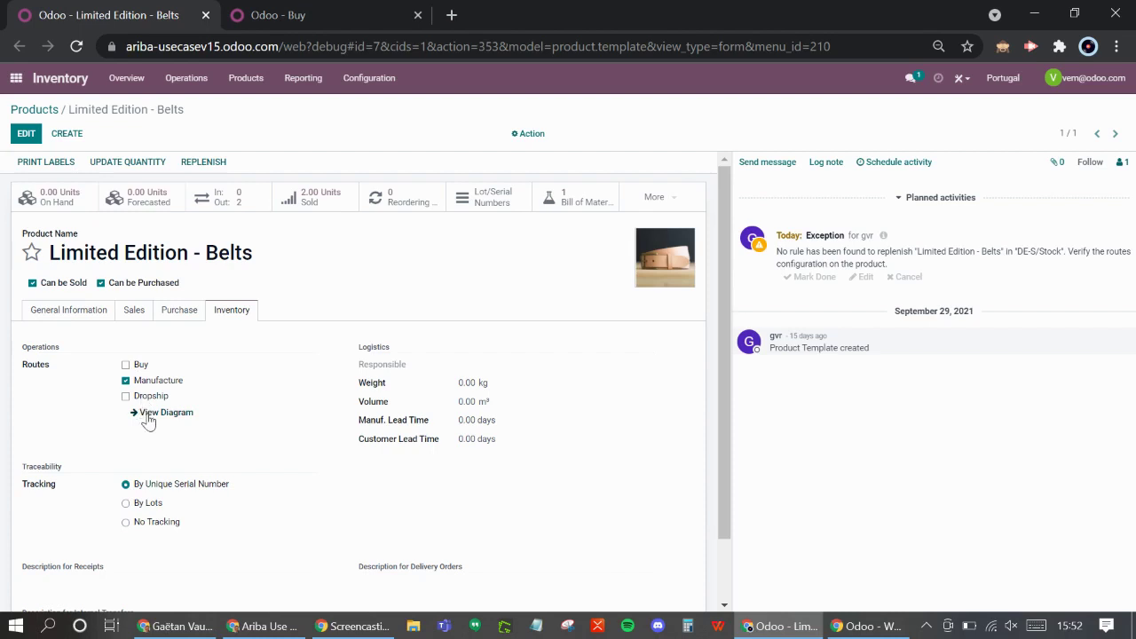
click(1003, 84)
click(993, 155)
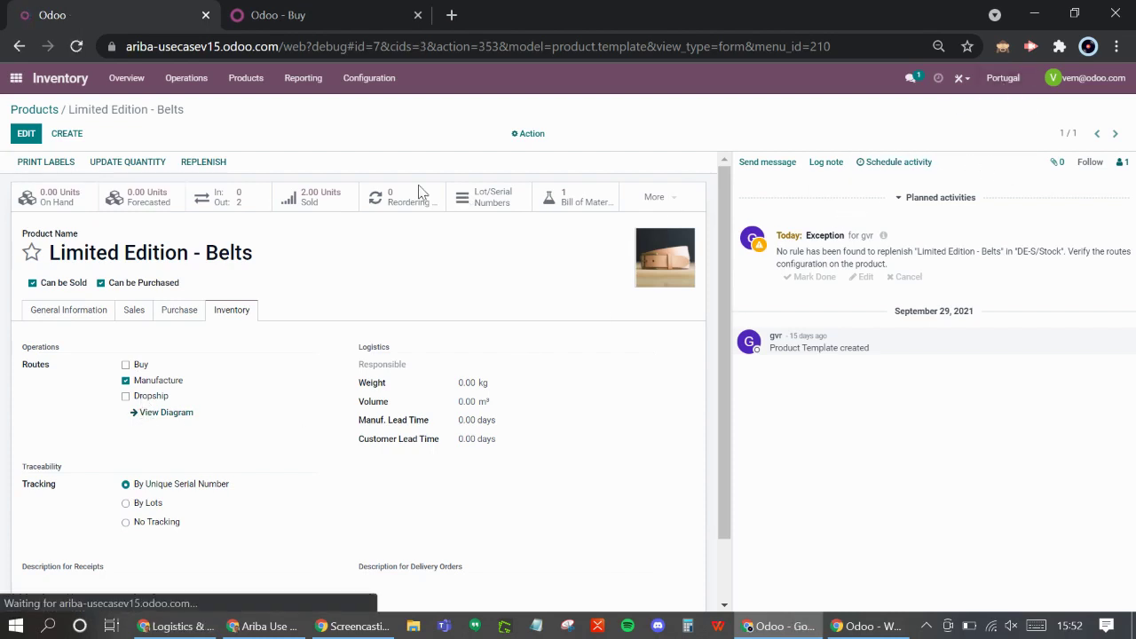
click(218, 318)
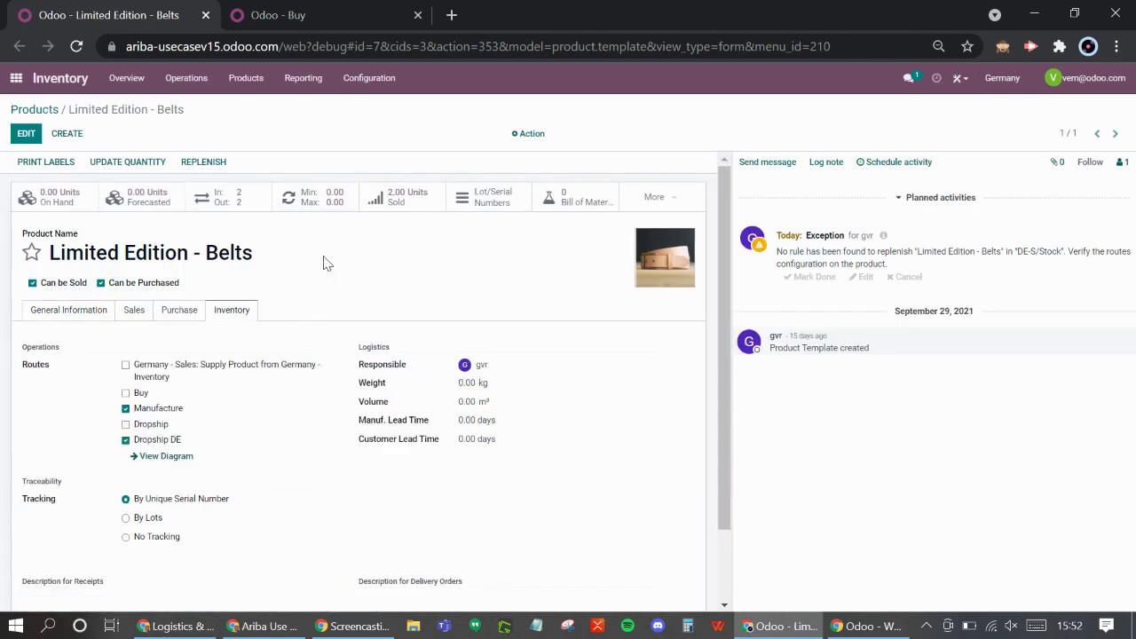
Set the preferred route of the belts' DE-S/Stock reordering rule to Dropship DE and save it
click(331, 204)
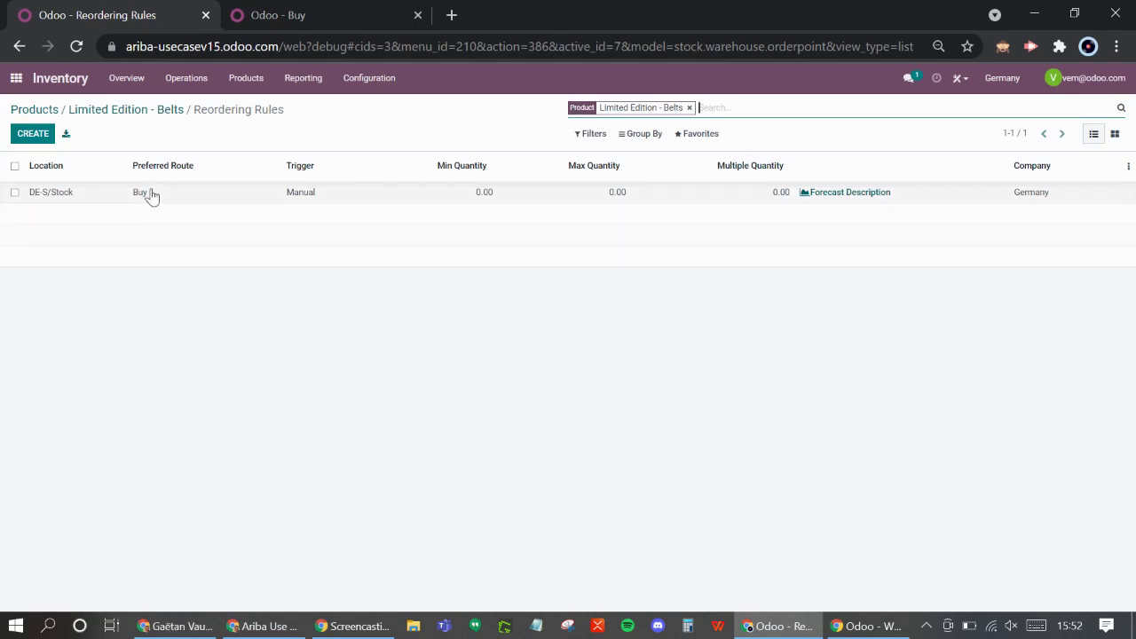
click(181, 198)
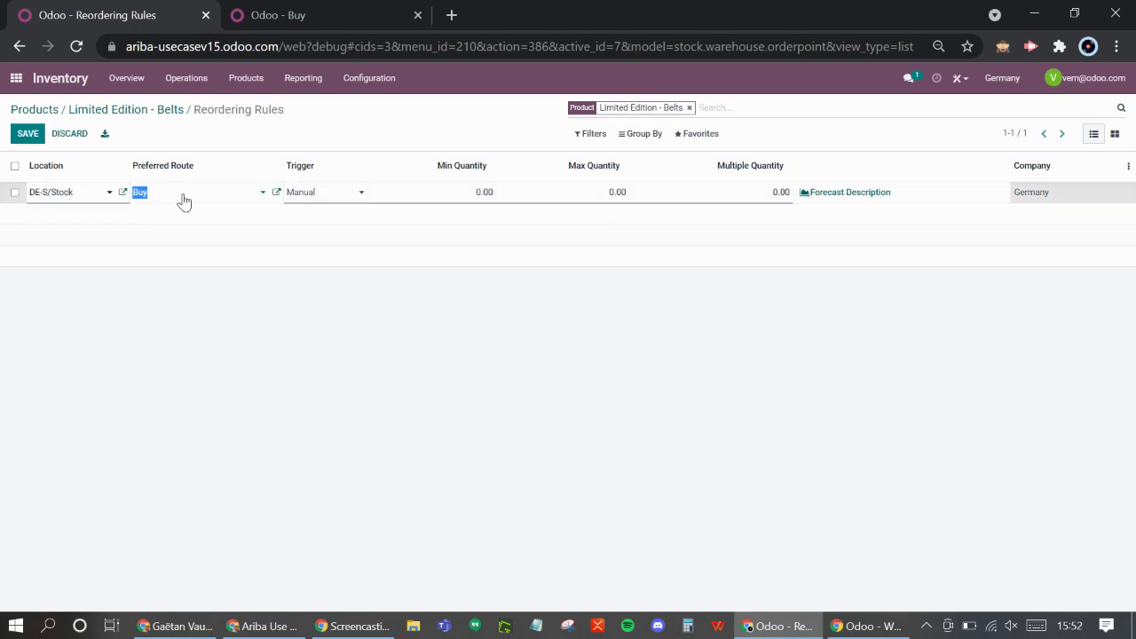
click(188, 195)
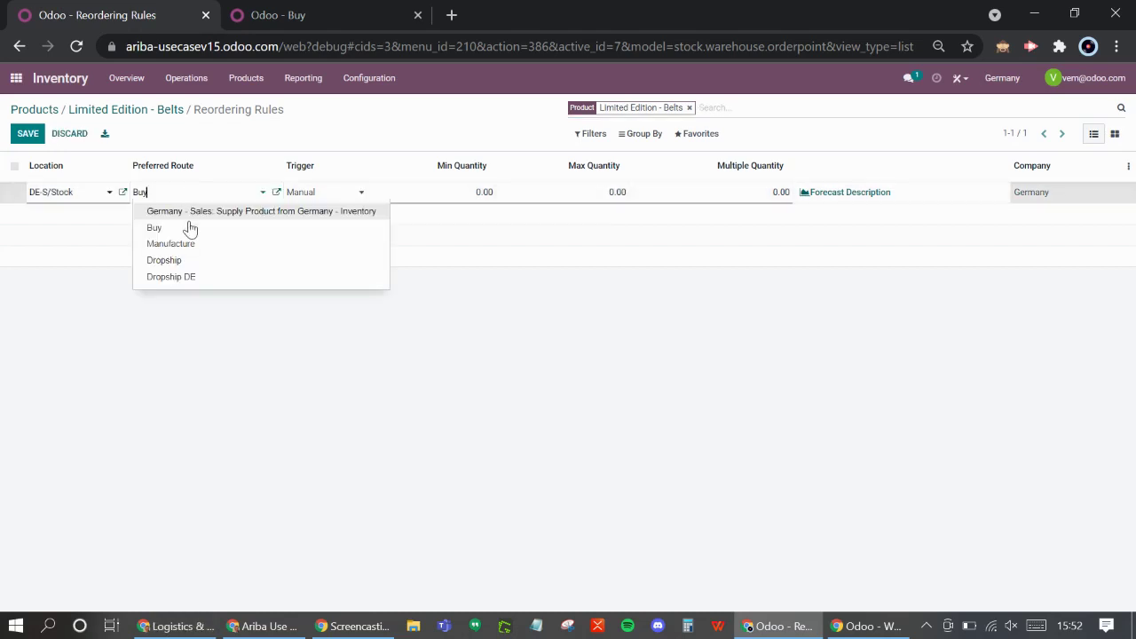
click(192, 280)
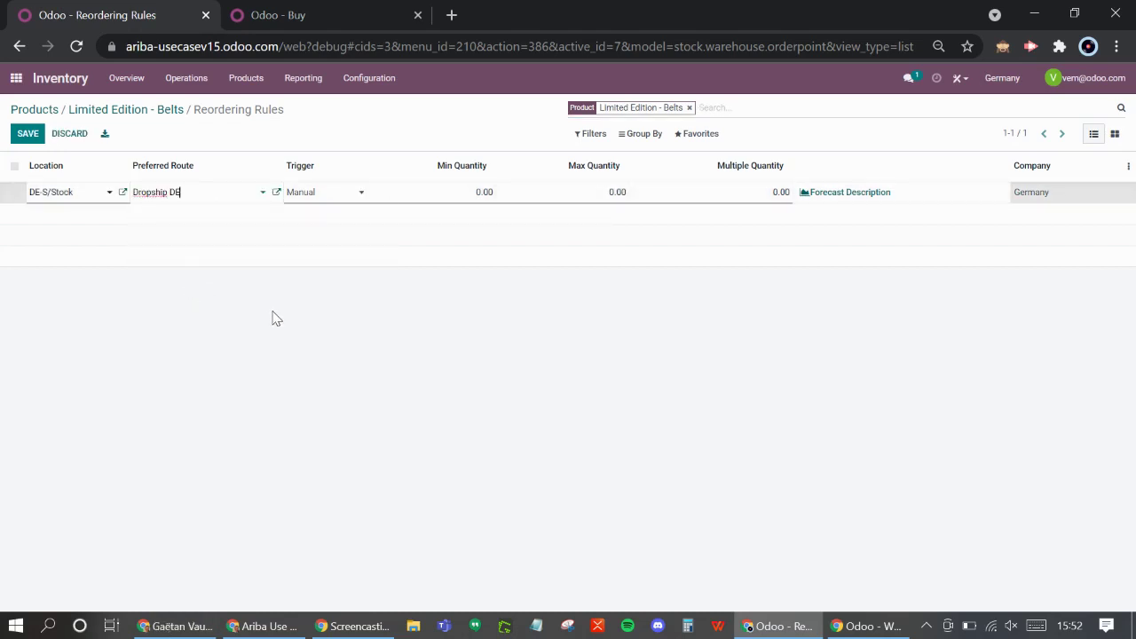
click(28, 133)
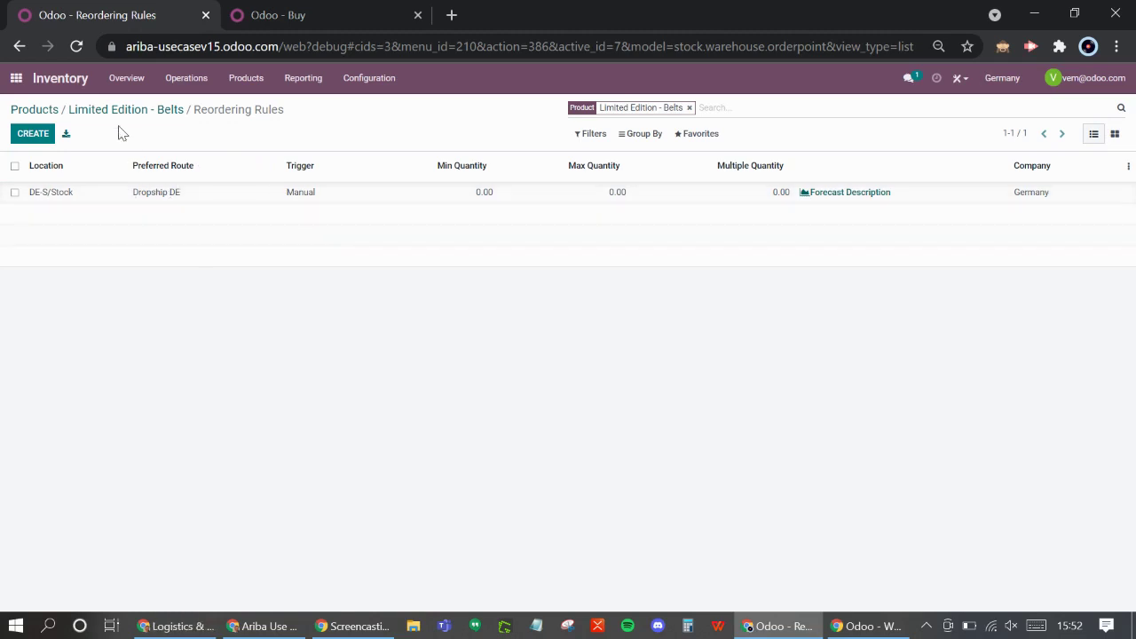
Create a sales quotation in the Germany company for german client with one Limited Edition - Belts
click(16, 78)
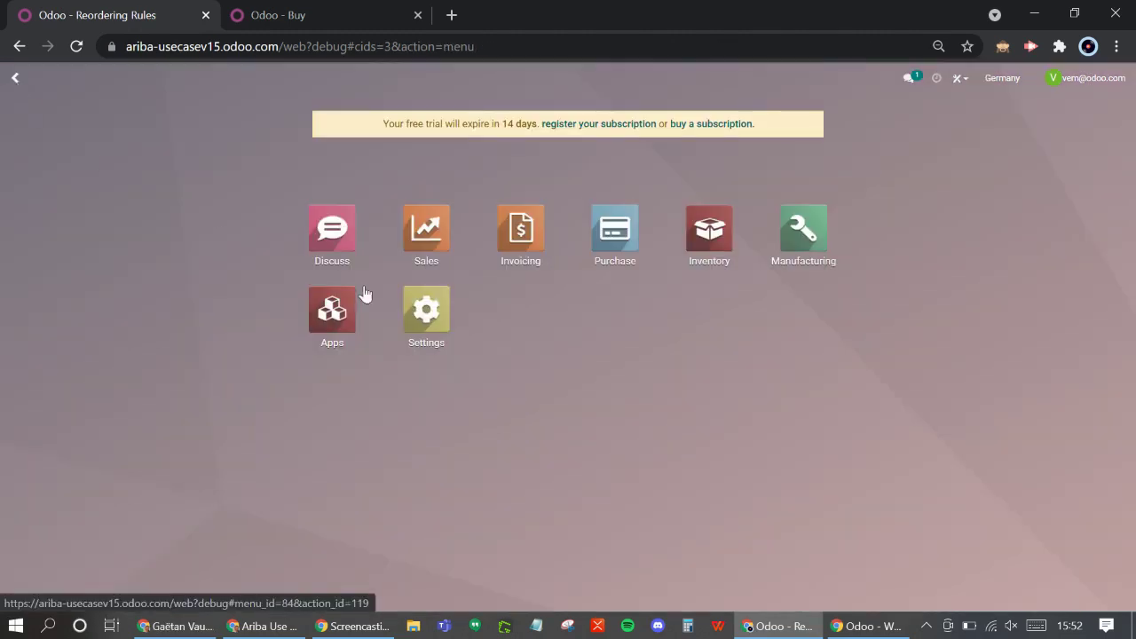
click(420, 239)
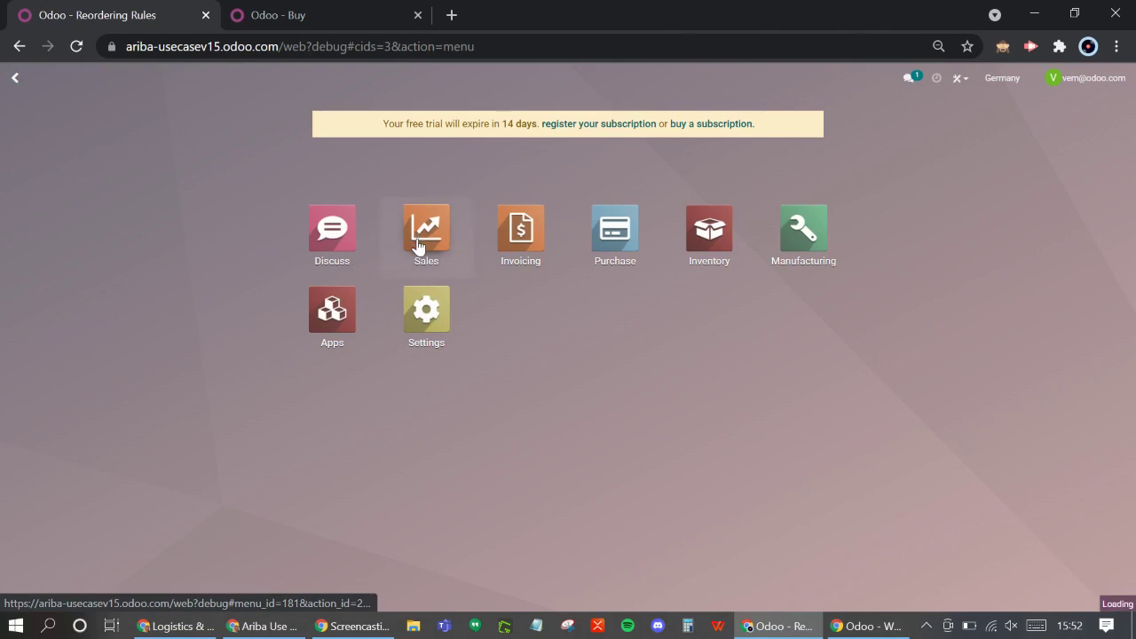
click(33, 133)
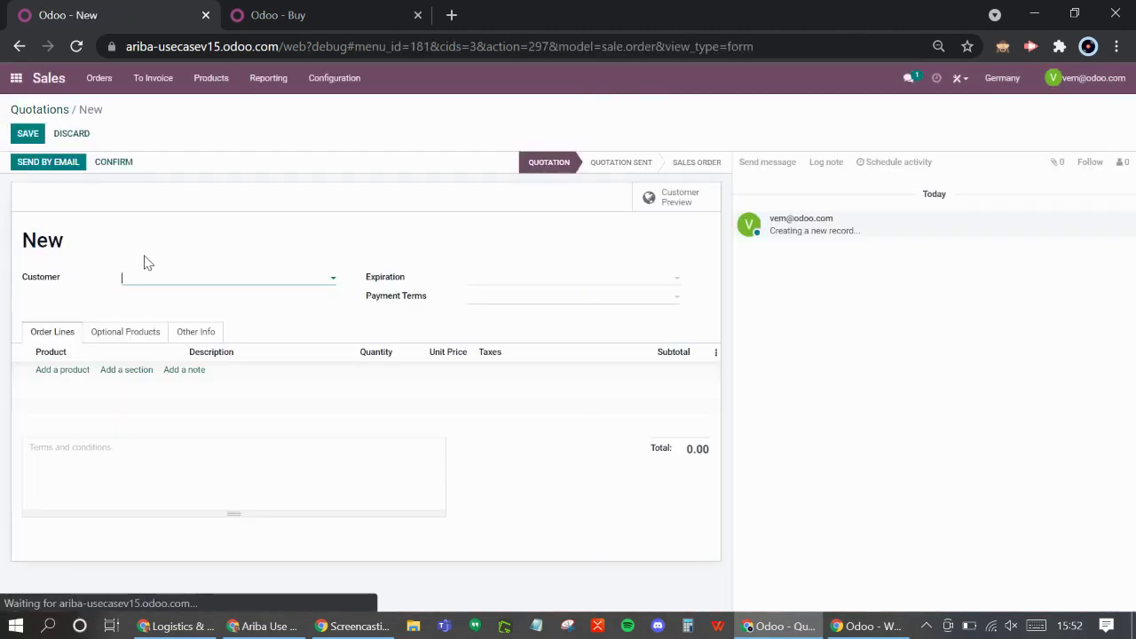
click(175, 290)
click(177, 316)
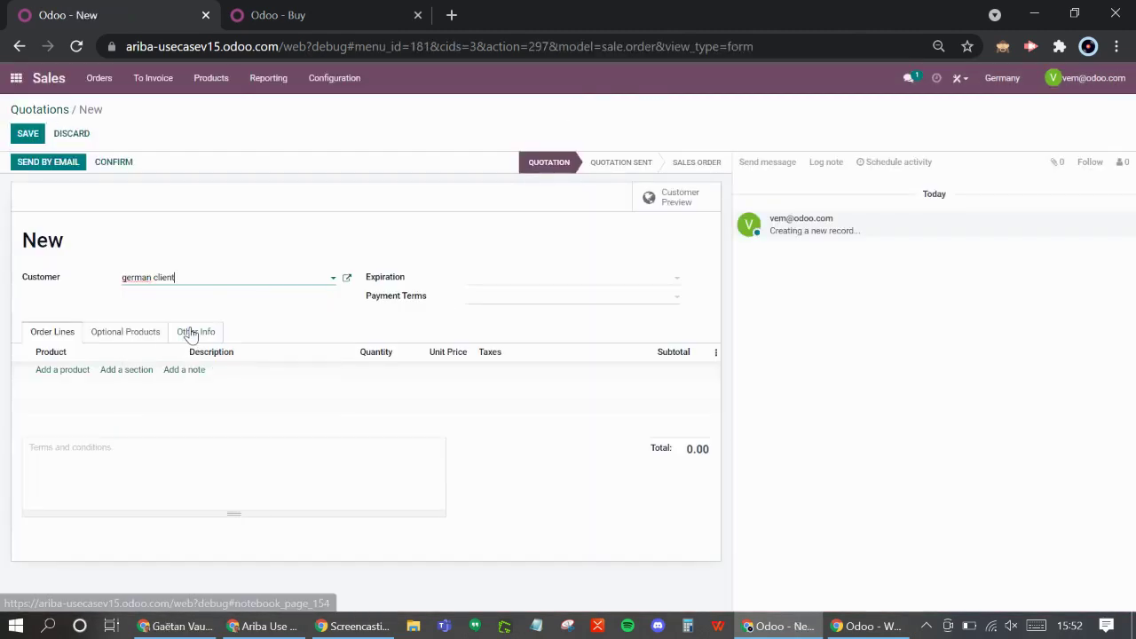
click(55, 380)
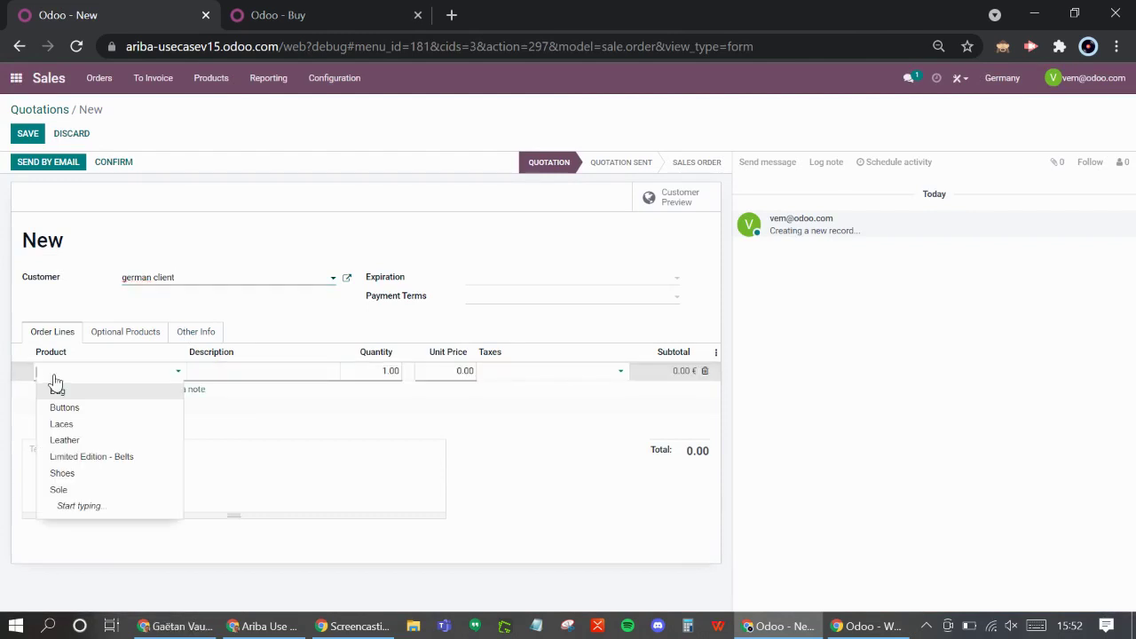
click(89, 458)
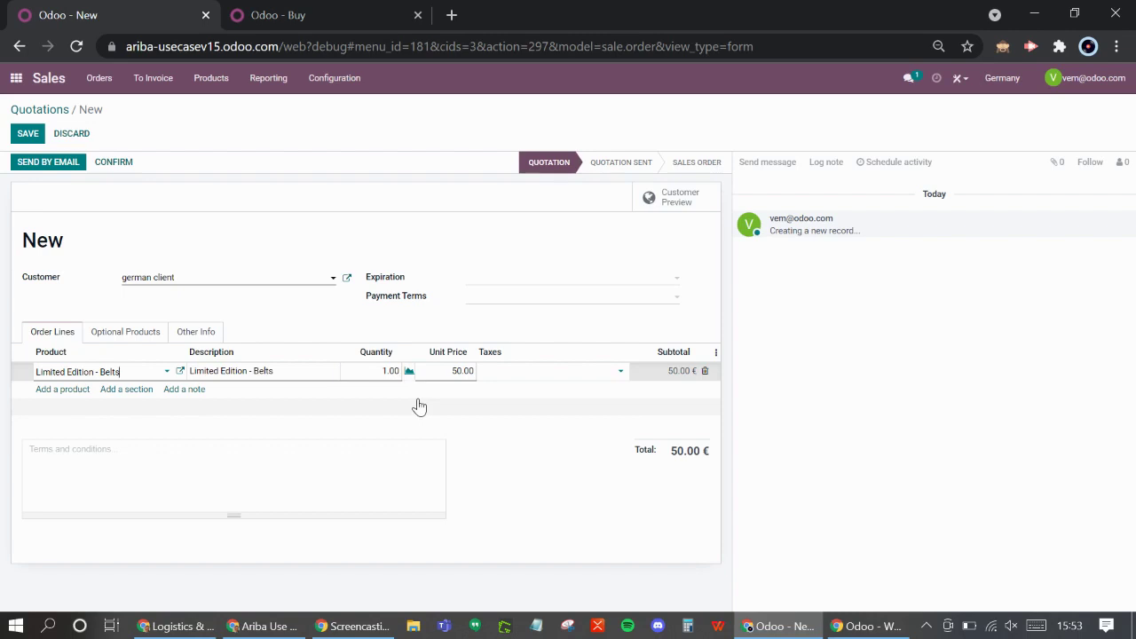
Confirm the belts quotation, and confirm its linked request for quotation to the vendor Portugal
click(118, 164)
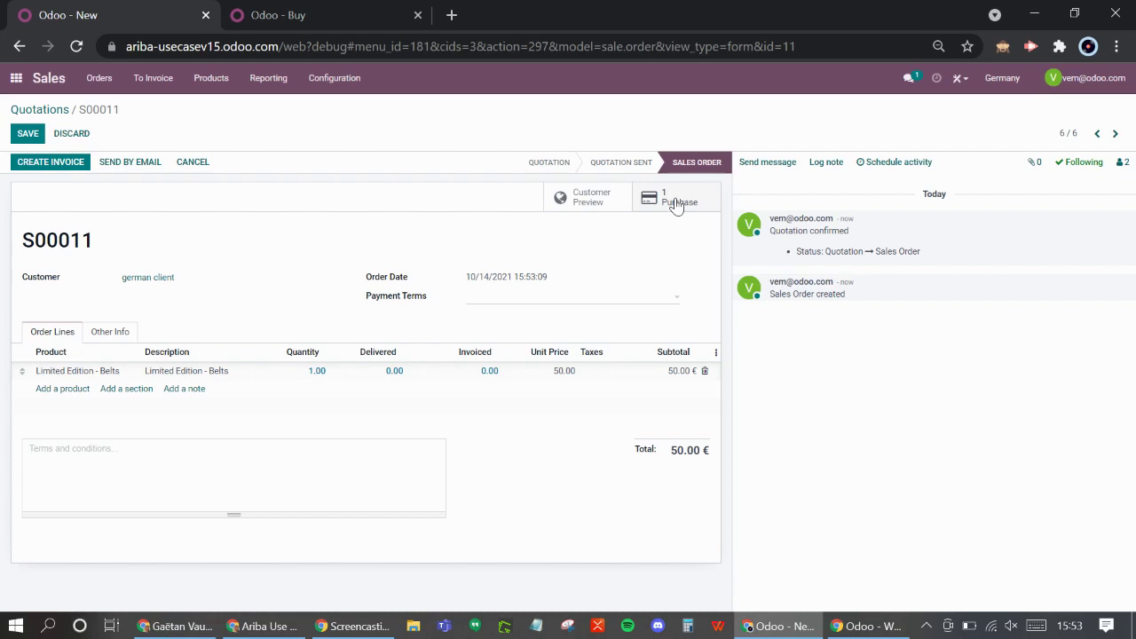
click(677, 202)
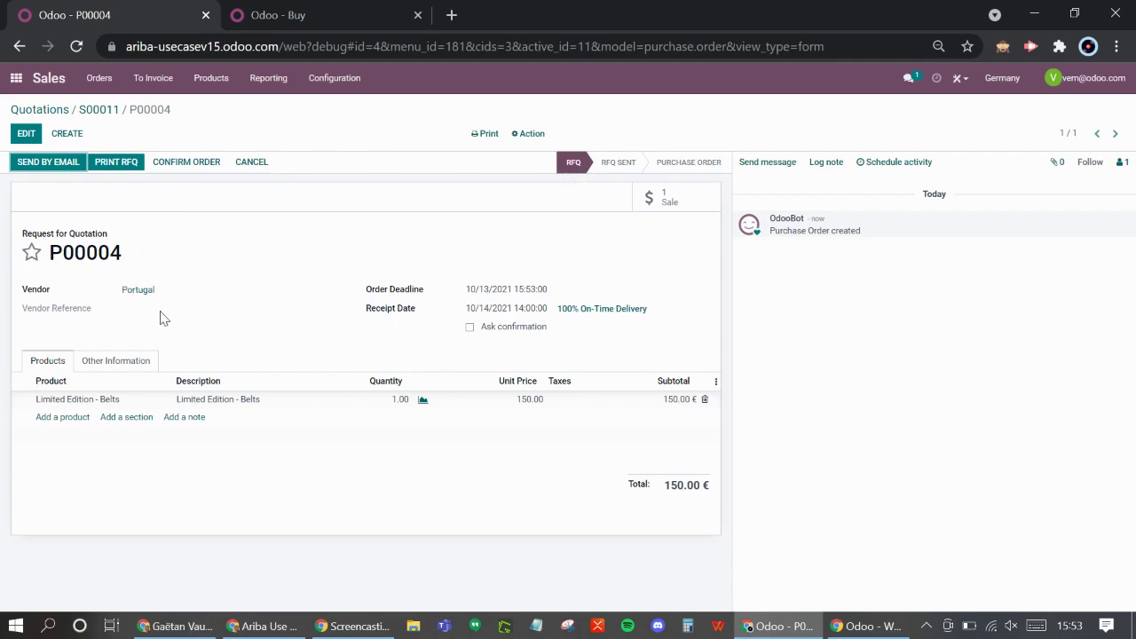
click(184, 163)
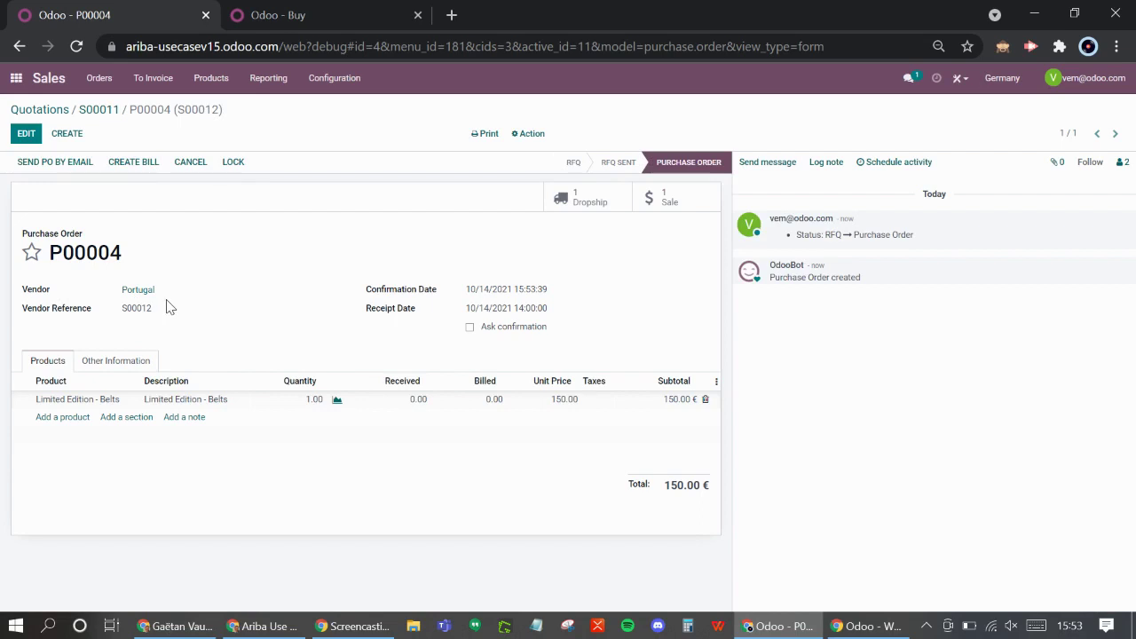
Switch to the Portugal company's window and open the newest belts sales order for Germany, without the My Quotations filter
click(859, 627)
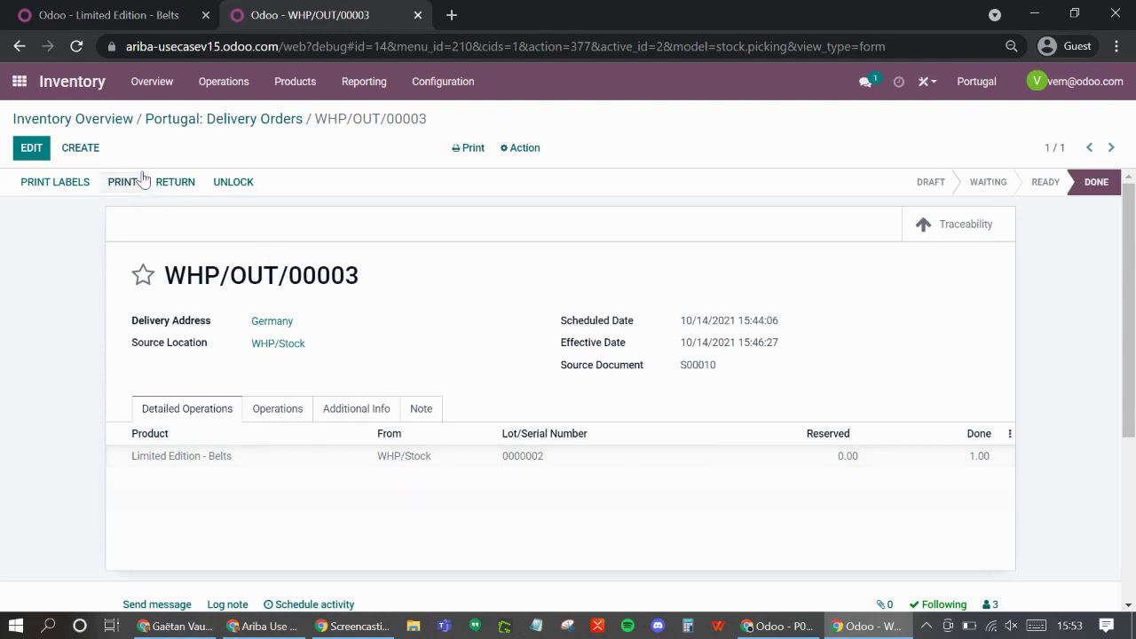
click(19, 81)
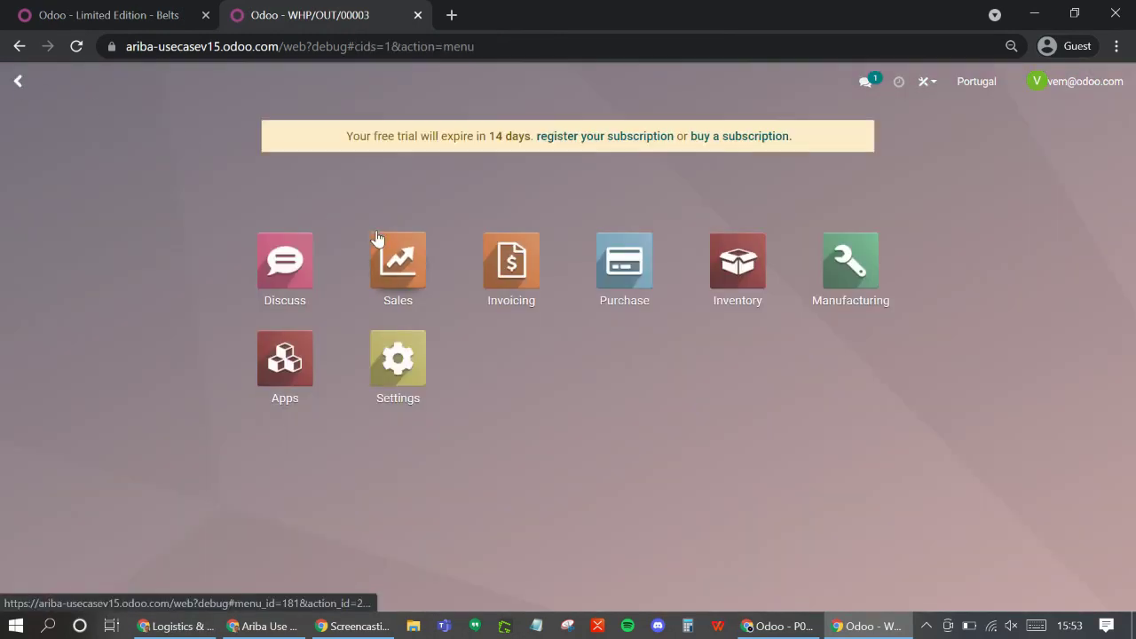
click(397, 261)
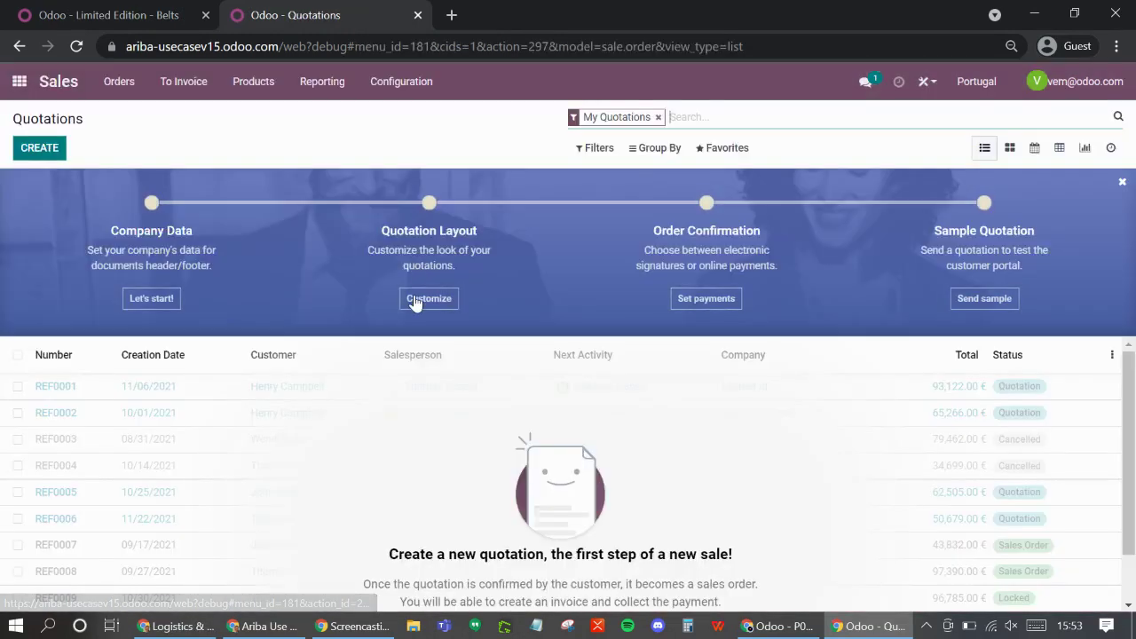
click(662, 117)
click(206, 388)
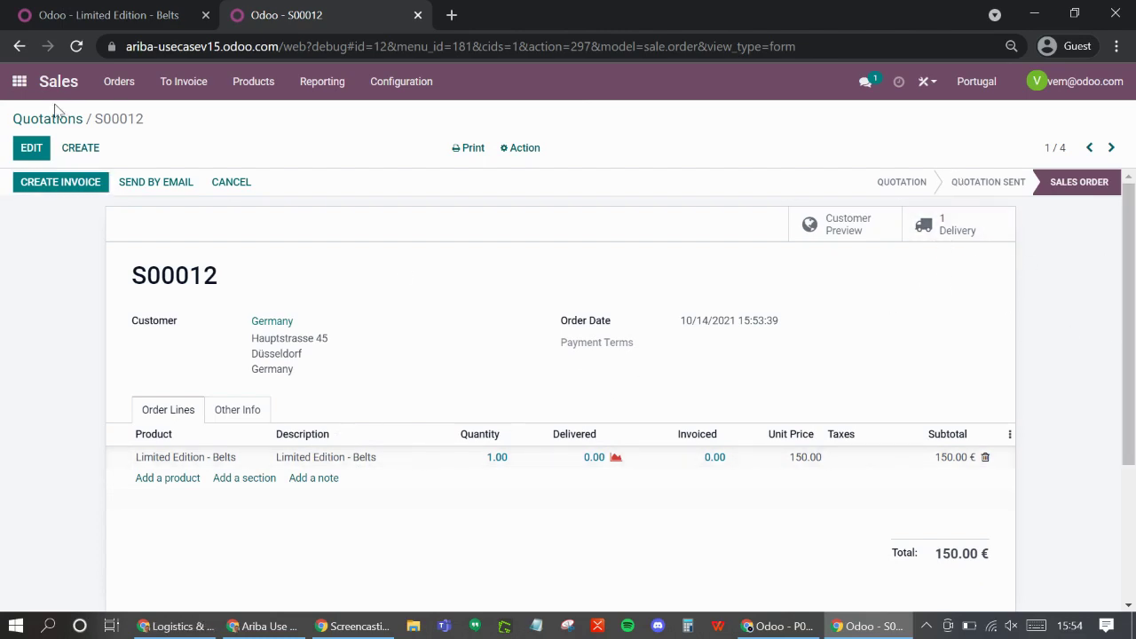
Order the Limited Edition - Belts once from Portugal's inventory replenishment list
click(27, 84)
click(738, 255)
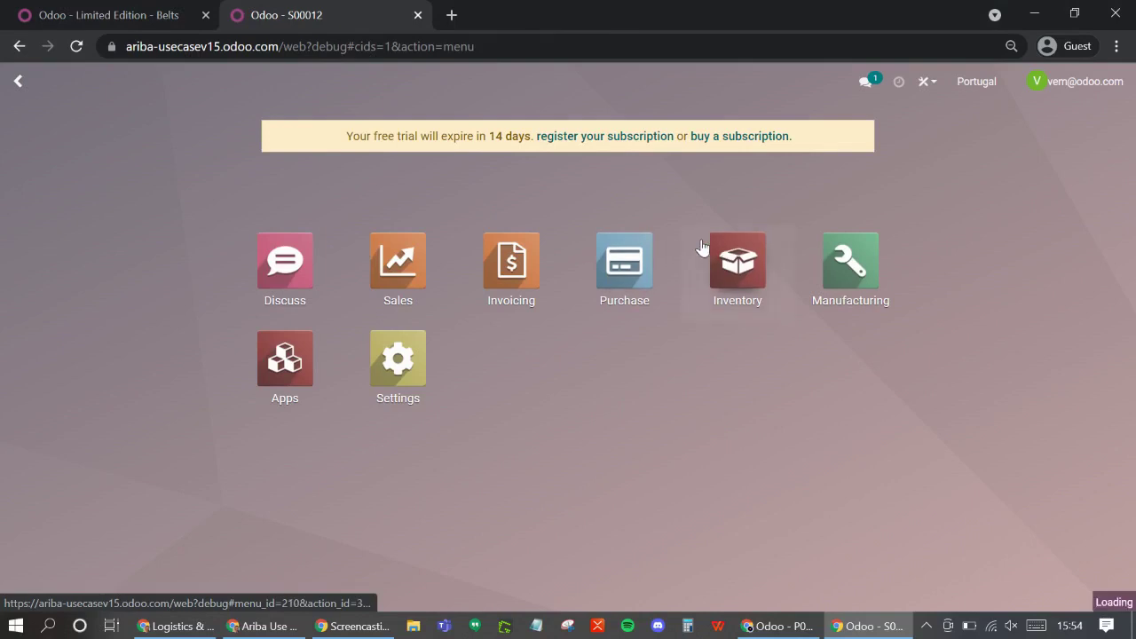
click(214, 89)
click(226, 135)
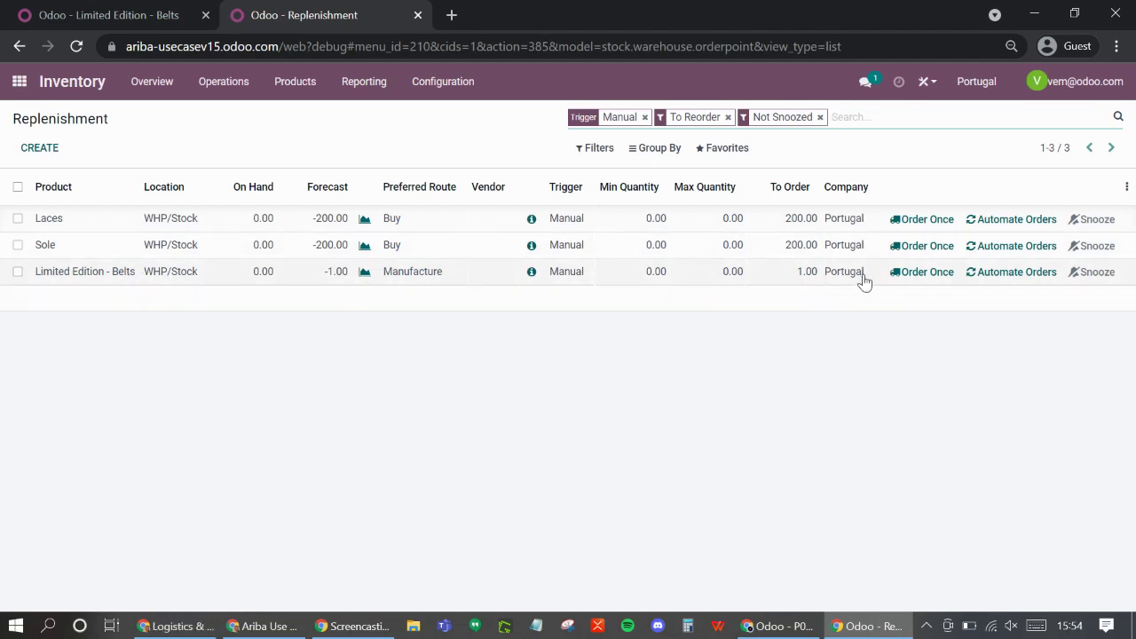
click(914, 271)
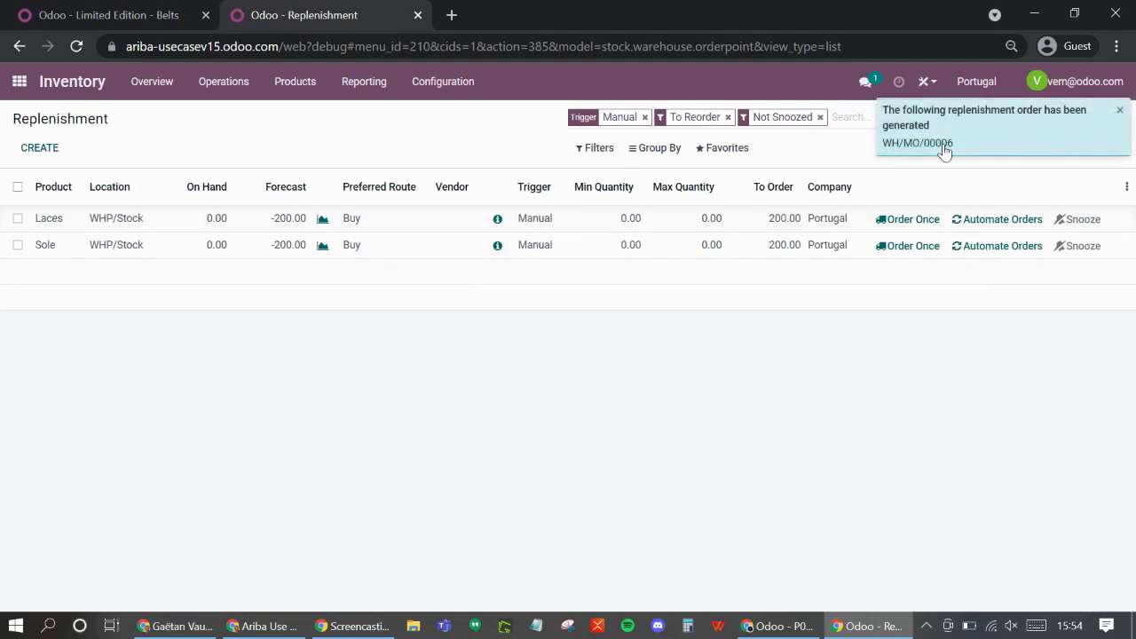
Open the belts manufacturing order in Portugal, generate a serial number for it, and mark it as done
click(19, 85)
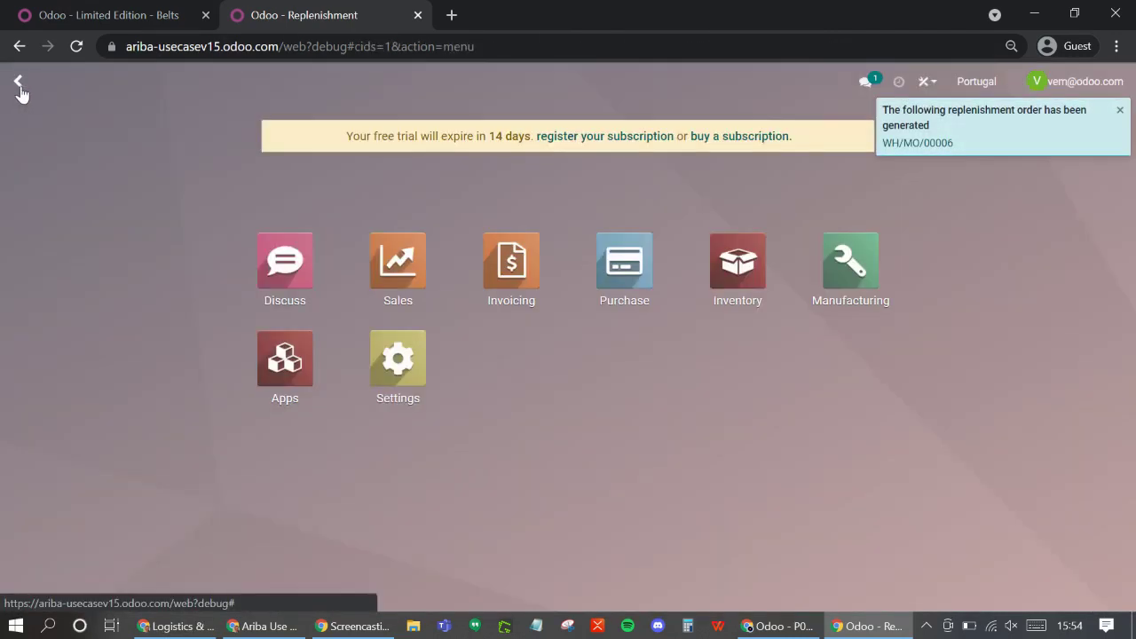
click(843, 271)
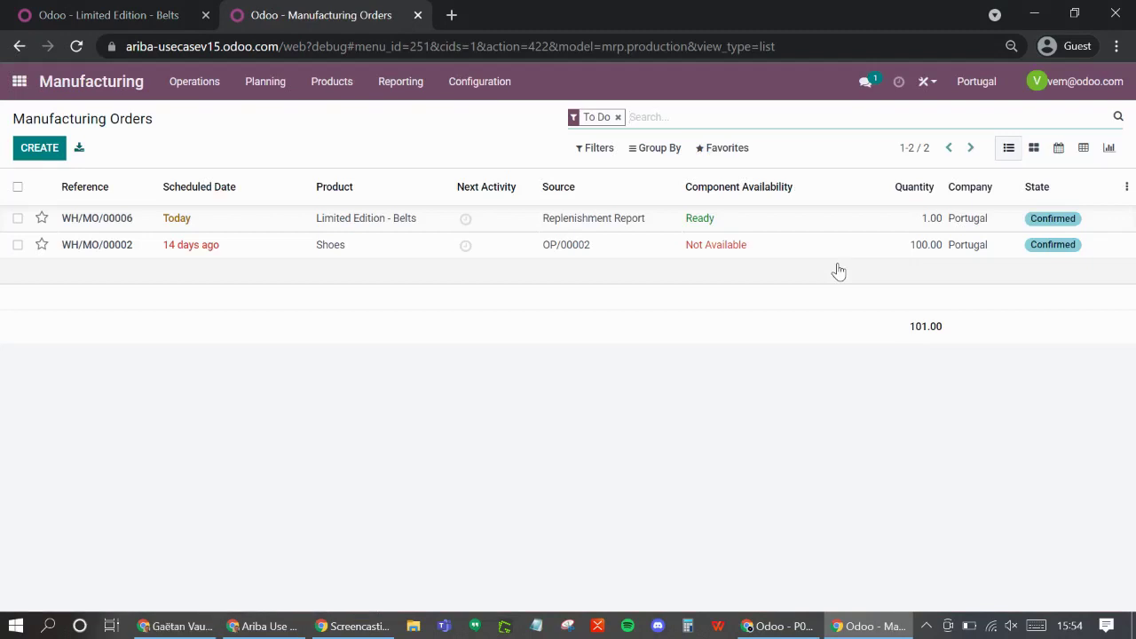
click(392, 222)
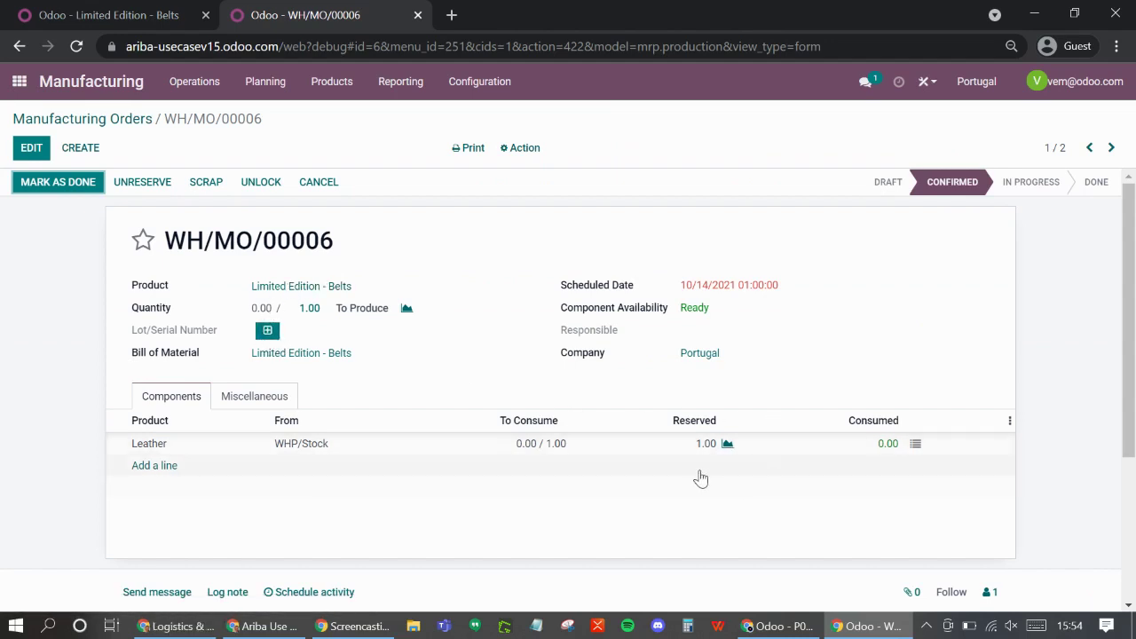
click(268, 332)
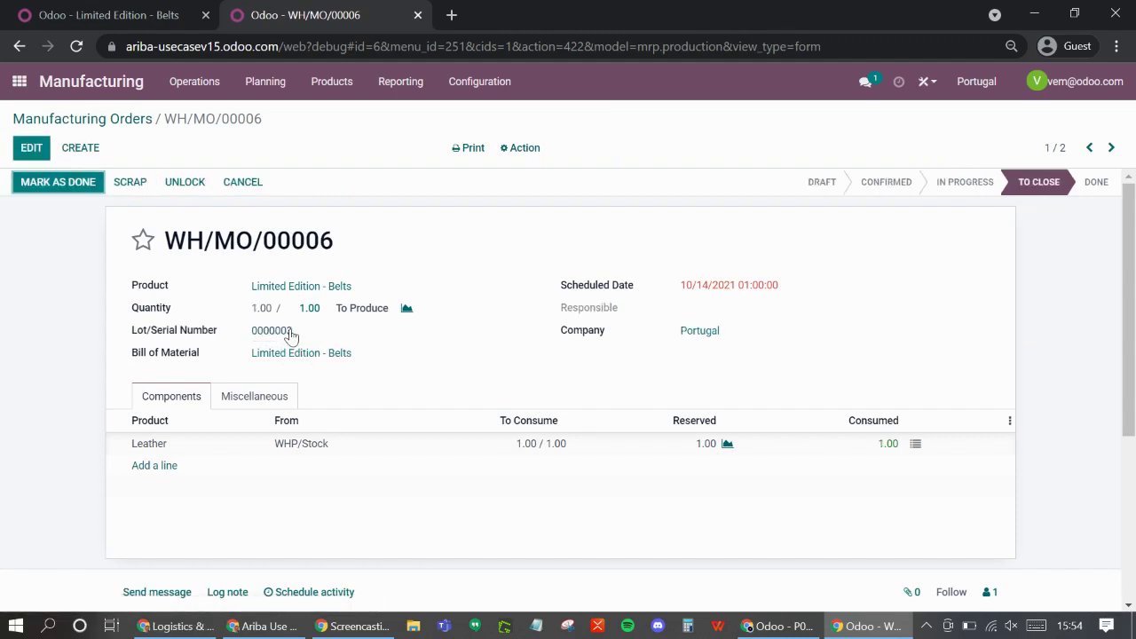
click(75, 191)
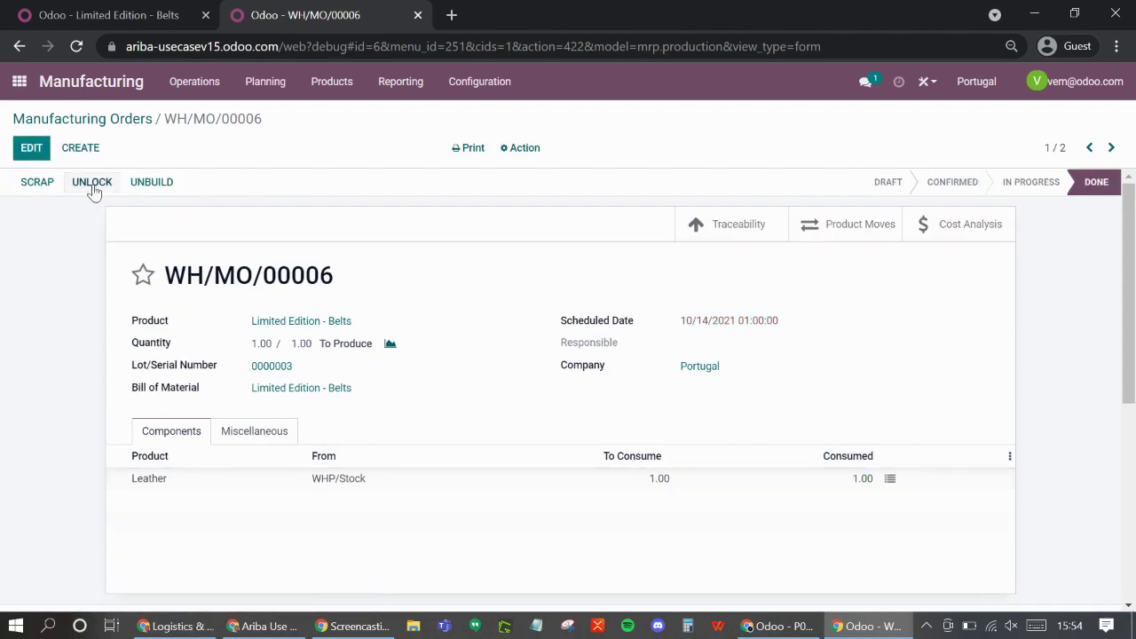
Set the done quantities on Portugal's ready belts delivery order to german client and validate it
click(20, 84)
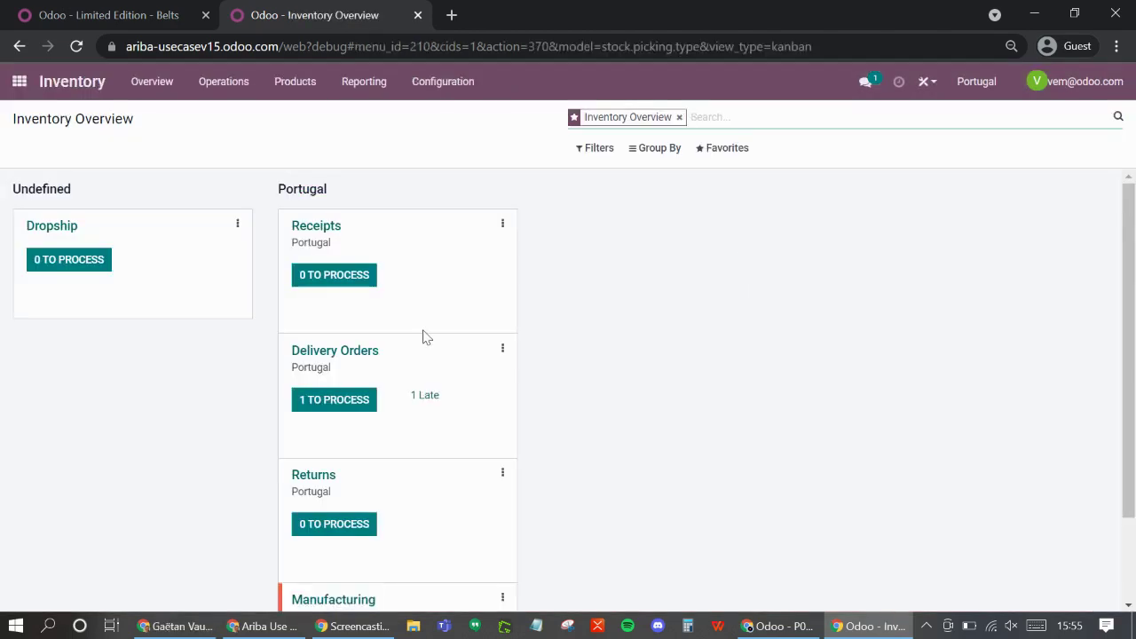
click(324, 402)
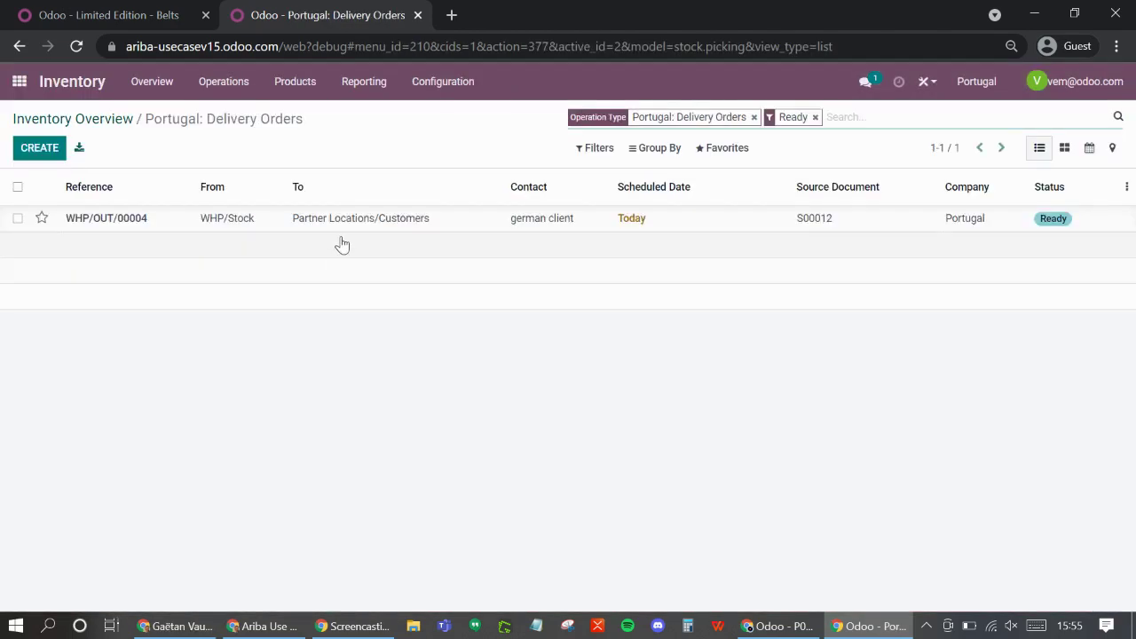
click(342, 222)
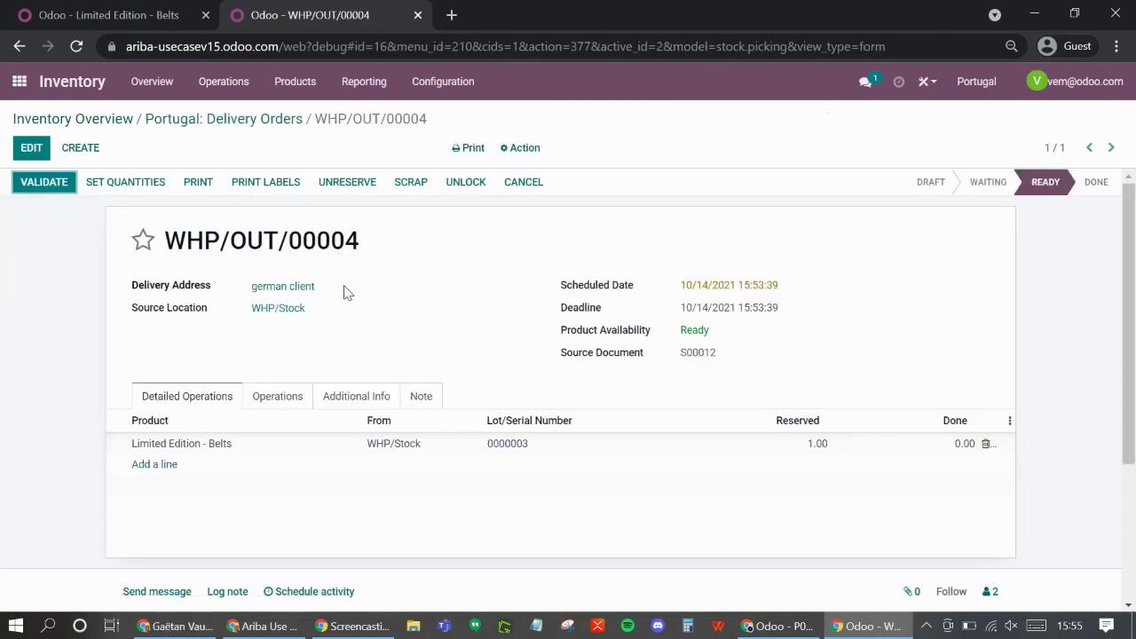
drag(346, 289, 261, 282)
click(325, 339)
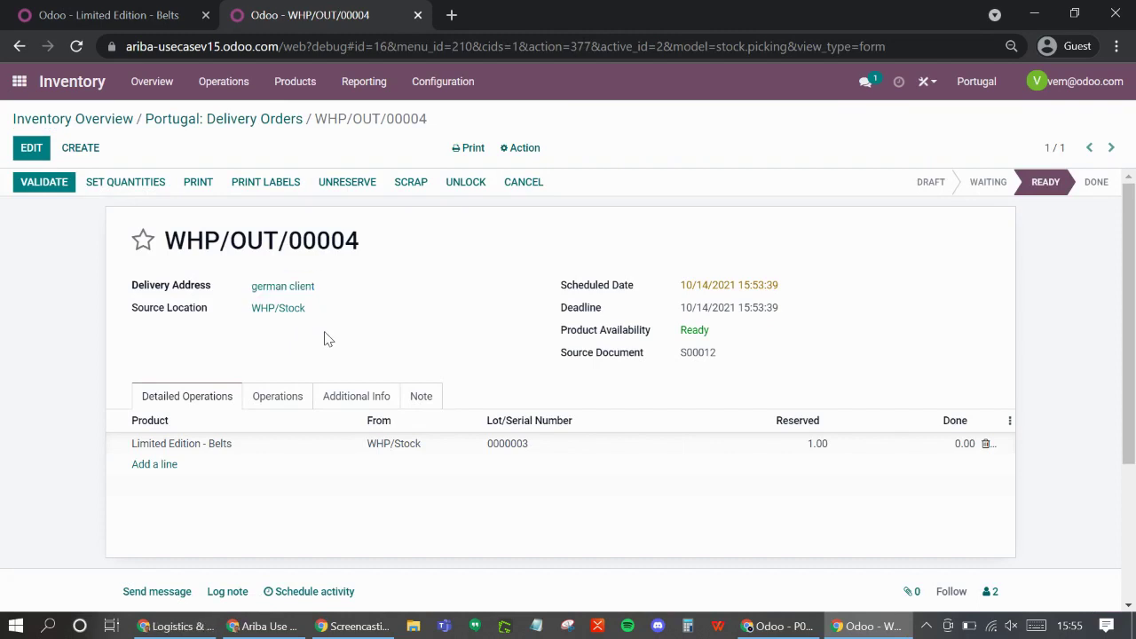
click(131, 189)
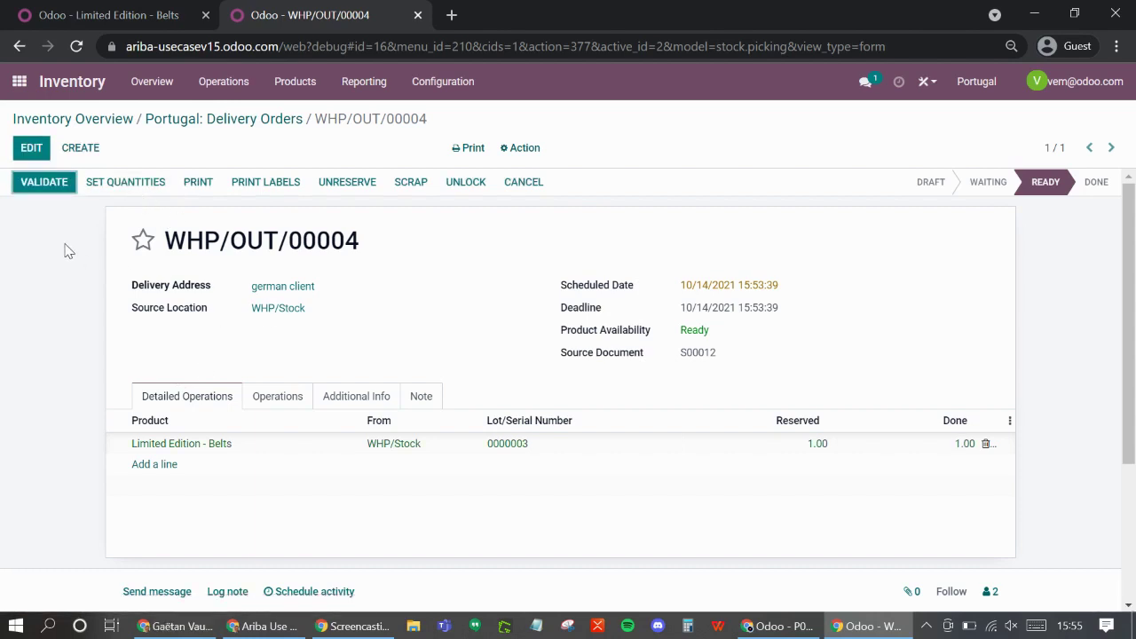
click(45, 182)
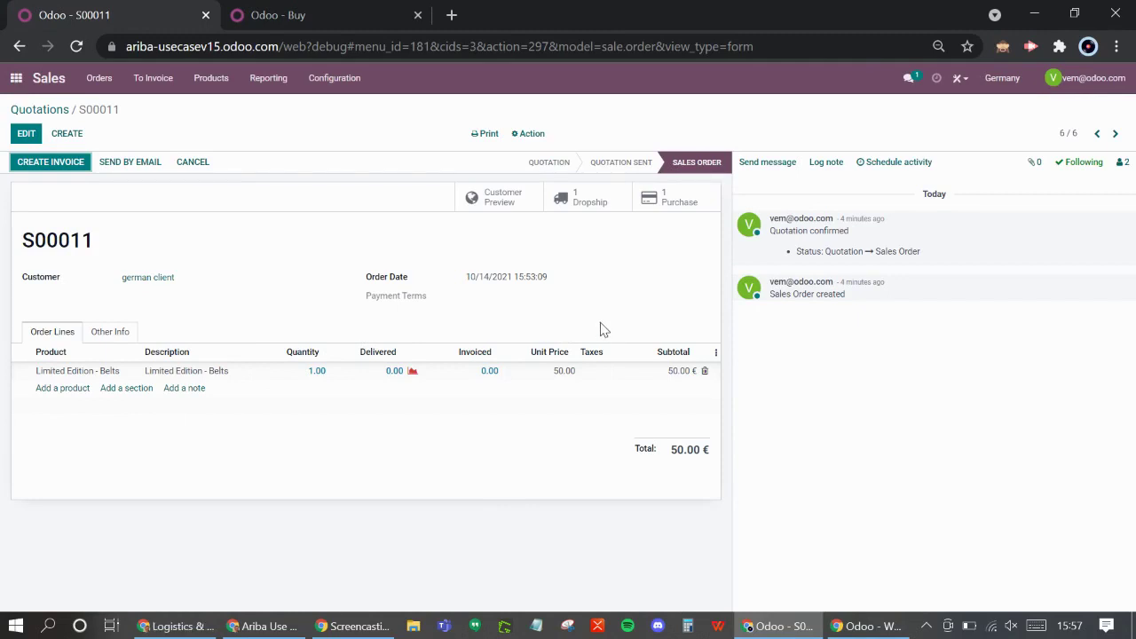
Open the dropship transfer from Germany's belts sales order, enter serial number 0000003 with a done quantity of 1, and validate it
click(590, 203)
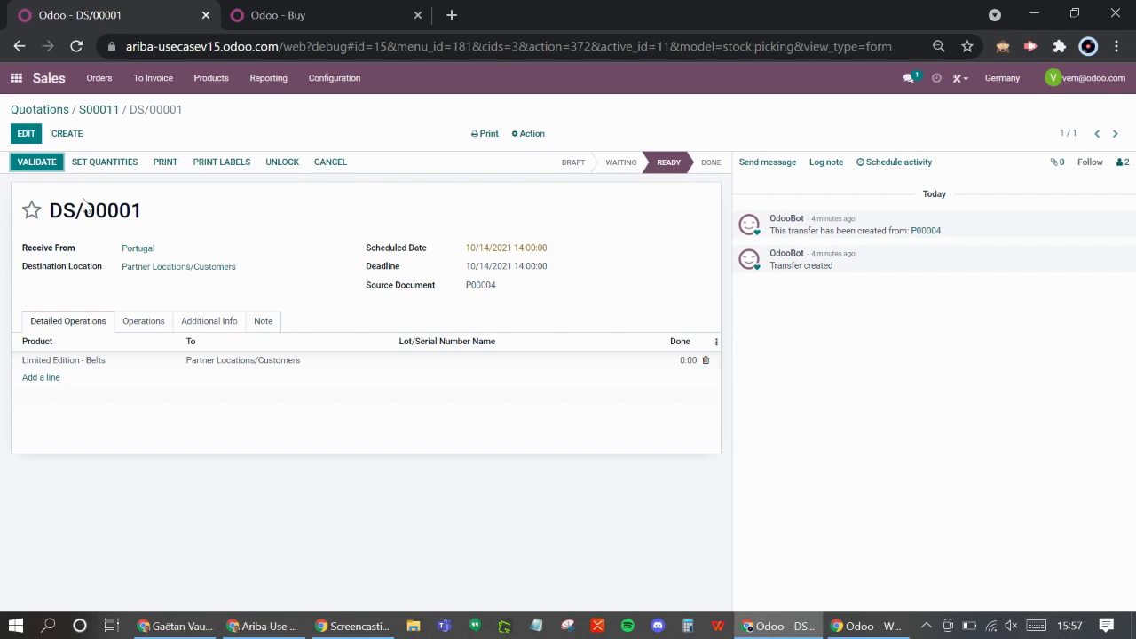
click(34, 165)
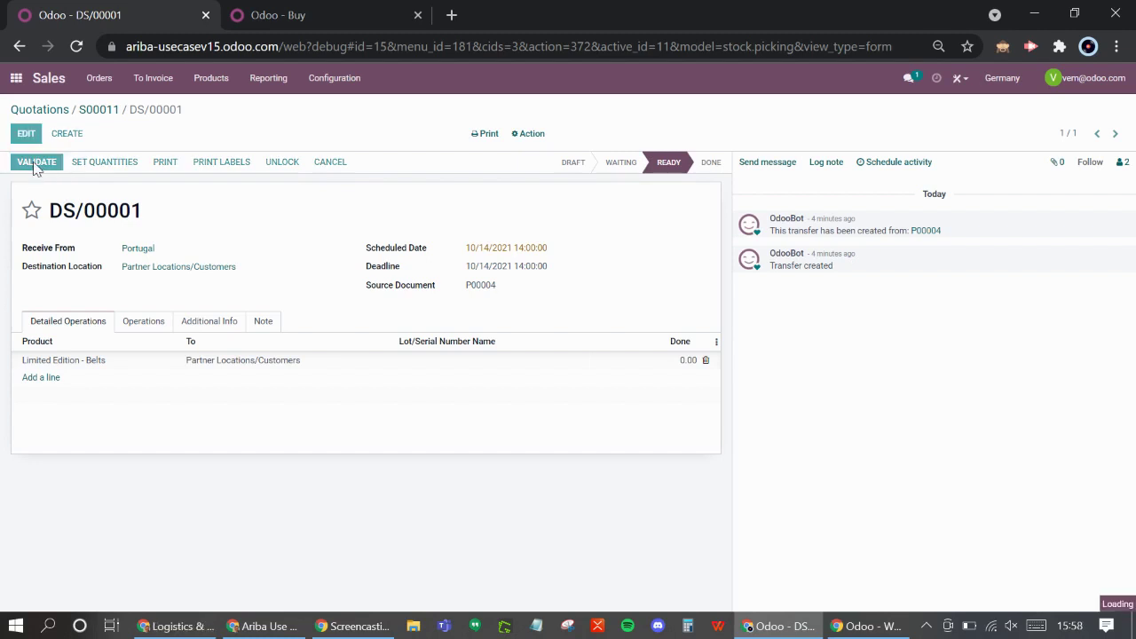
click(265, 174)
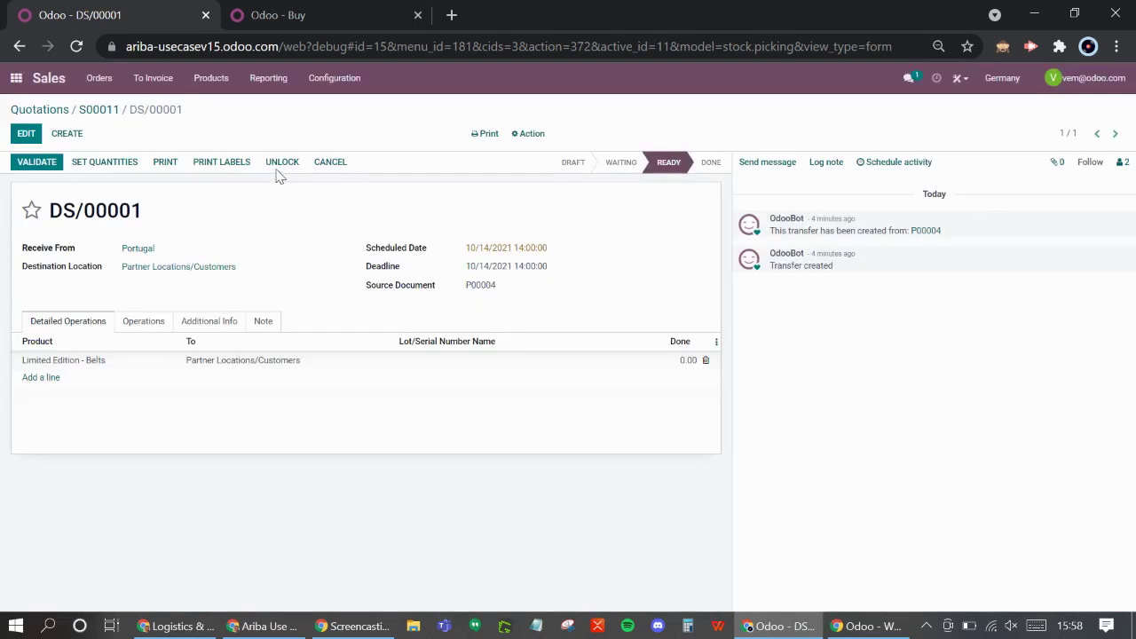
click(25, 135)
click(444, 374)
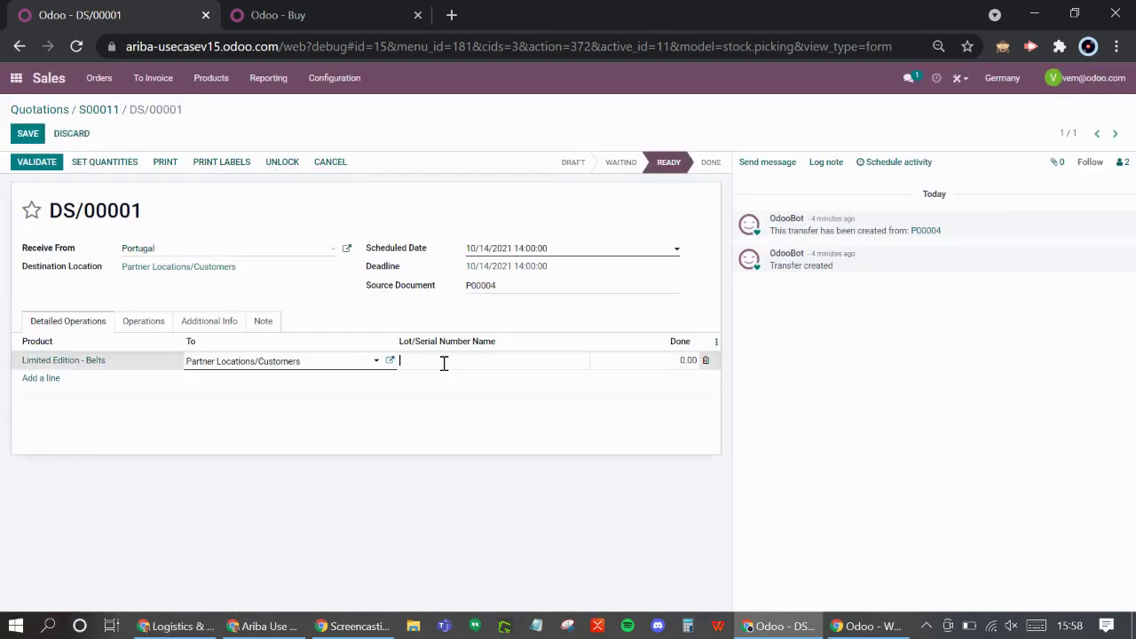
text(0000003)
click(655, 363)
click(36, 167)
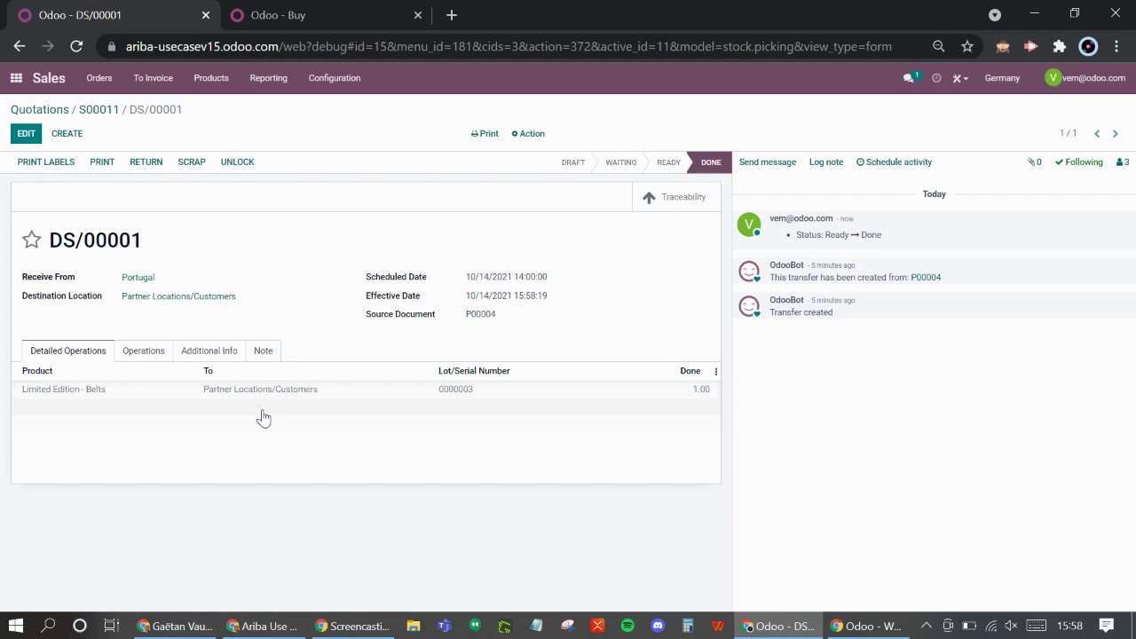
Return to Germany's belts sales order to check the delivered quantity, and switch to the presentation's slide on dropshipping from Portugal
click(92, 110)
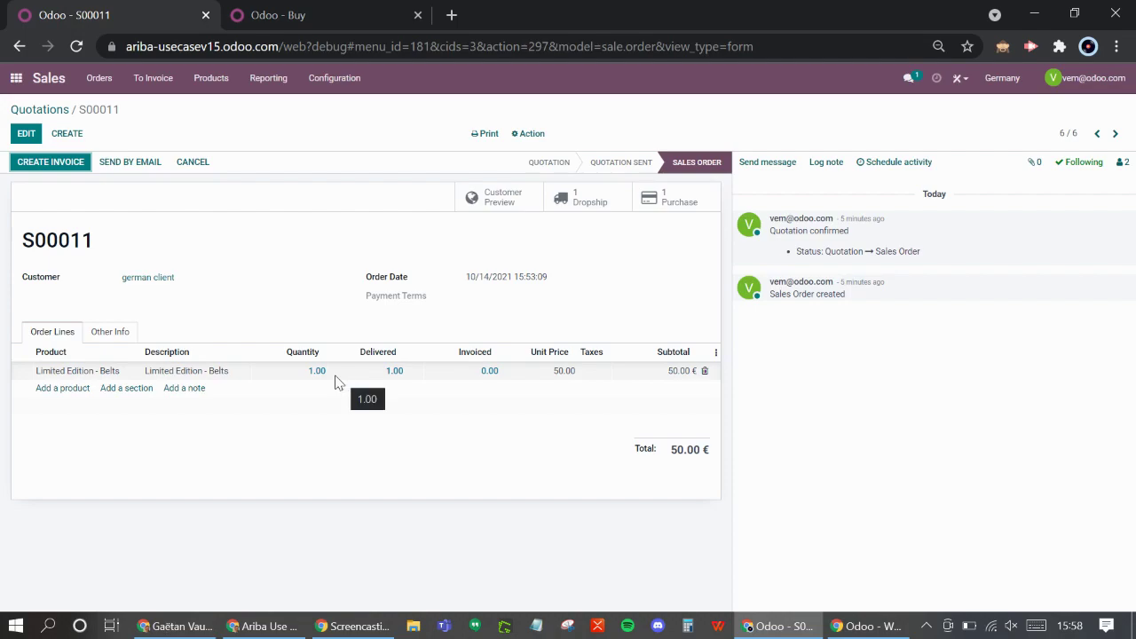
key(alt+Tab)
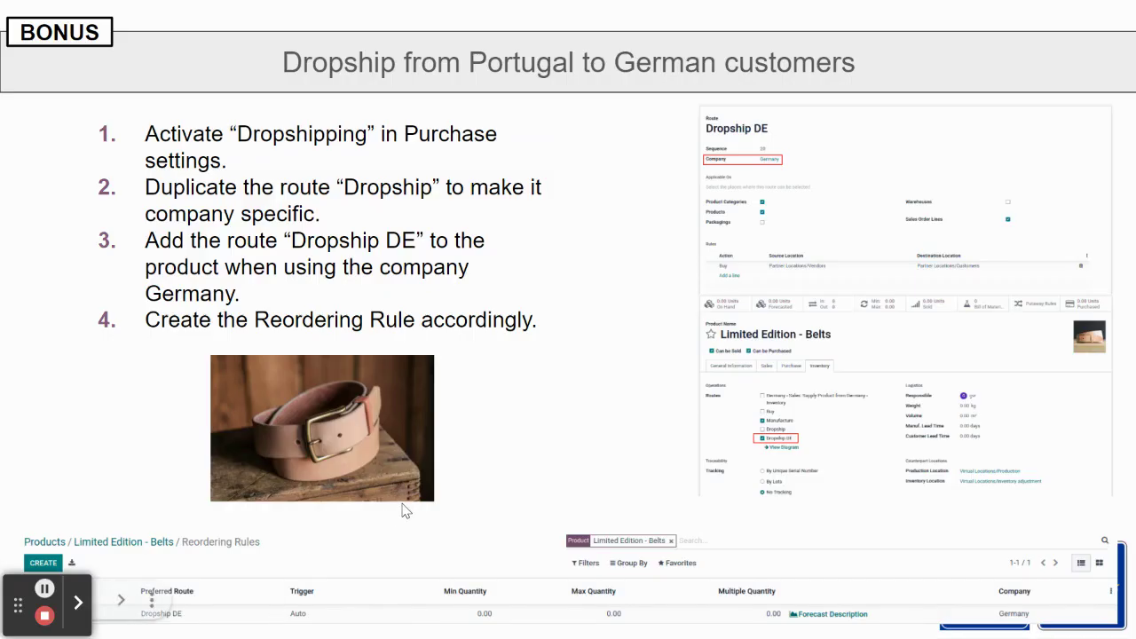